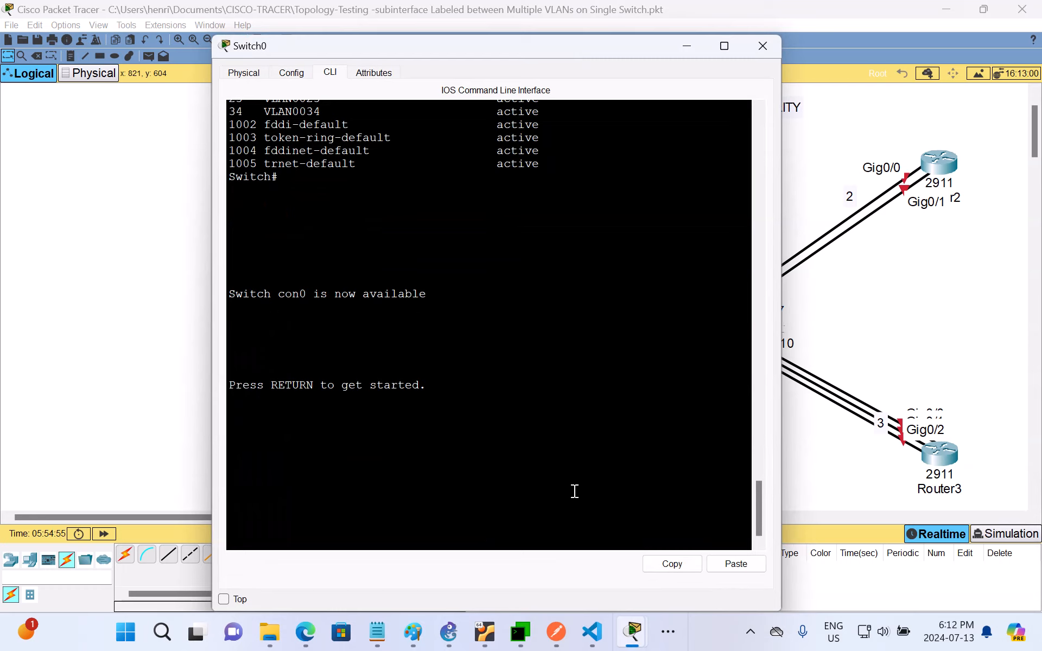
- Restart the Switch0 console session and enter global configuration mode from privileged mode
{"action": "key", "text": "Return"}
{"action": "type", "text": "exit"}
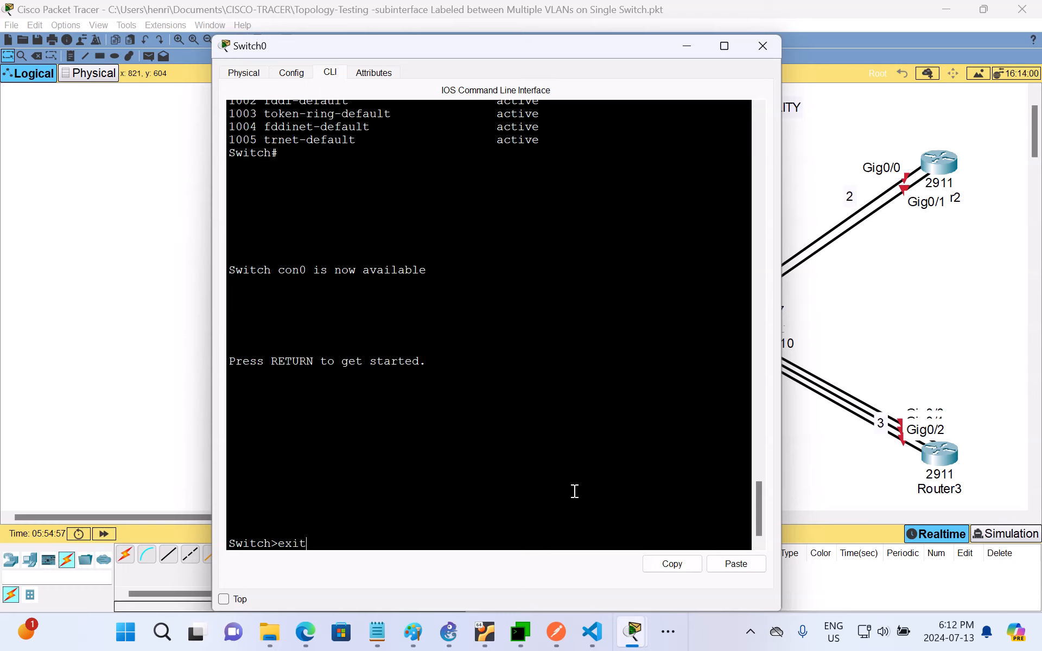
{"action": "key", "text": "Return"}
{"action": "key", "text": "Return"}
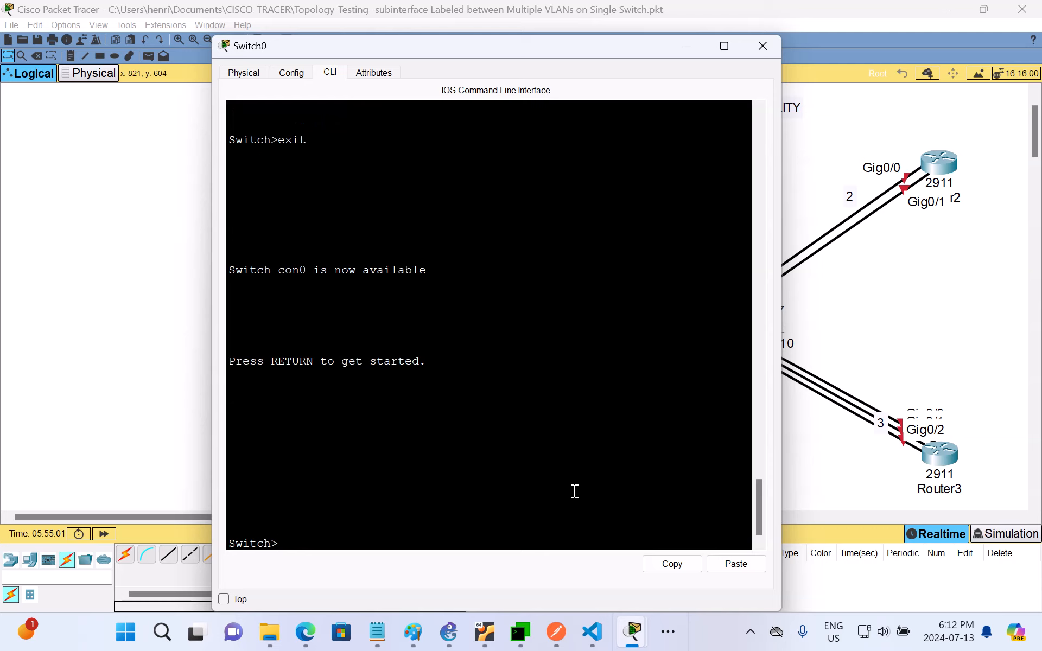
{"action": "type", "text": "en"}
{"action": "key", "text": "Return"}
{"action": "type", "text": "con"}
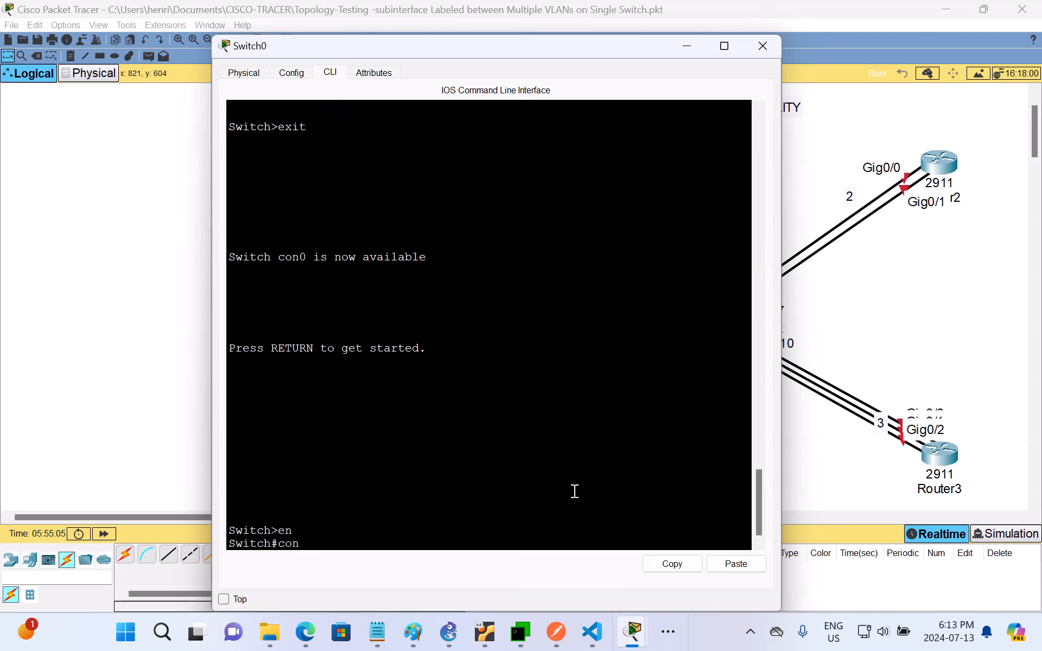
{"action": "type", "text": "f t"}
{"action": "key", "text": "Return"}
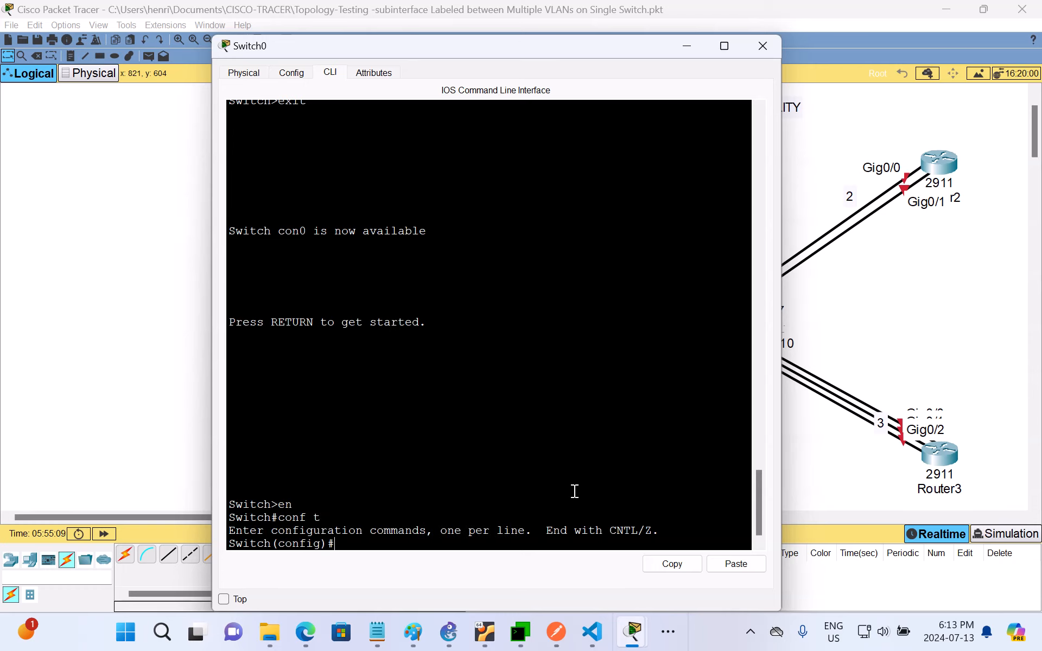
- Create VLANs 12, 13, 14, 23 and 34 on the switch and end configuration mode
{"action": "type", "text": "vlan 12"}
{"action": "key", "text": "Return"}
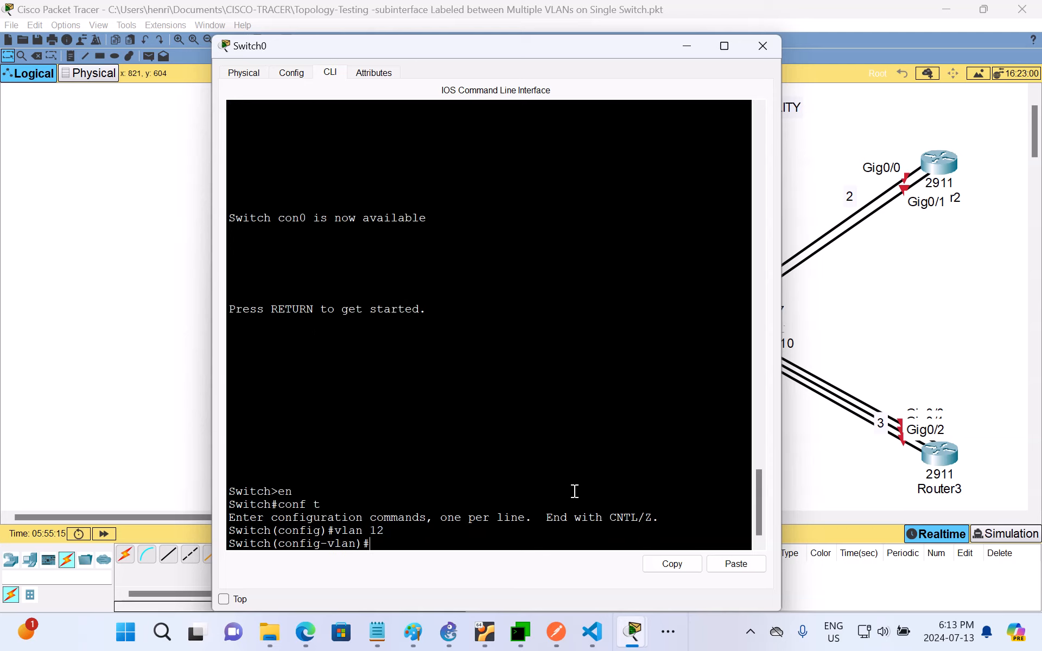
{"action": "type", "text": "v"}
{"action": "type", "text": "lan"}
{"action": "type", "text": " 13"}
{"action": "key", "text": "Return"}
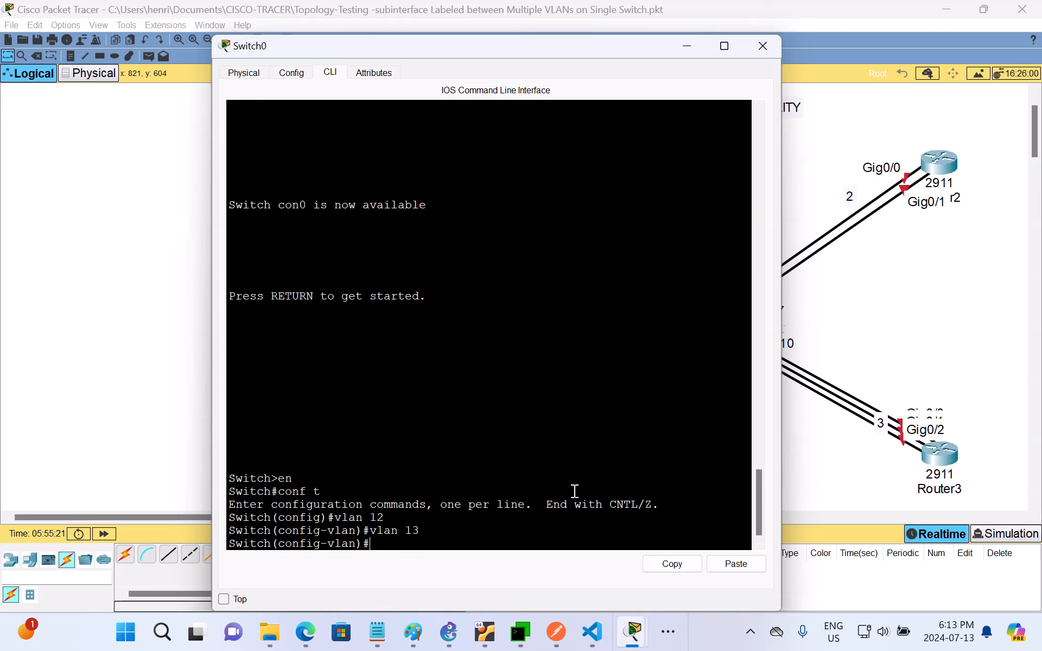
{"action": "type", "text": "vlan 14"}
{"action": "key", "text": "Return"}
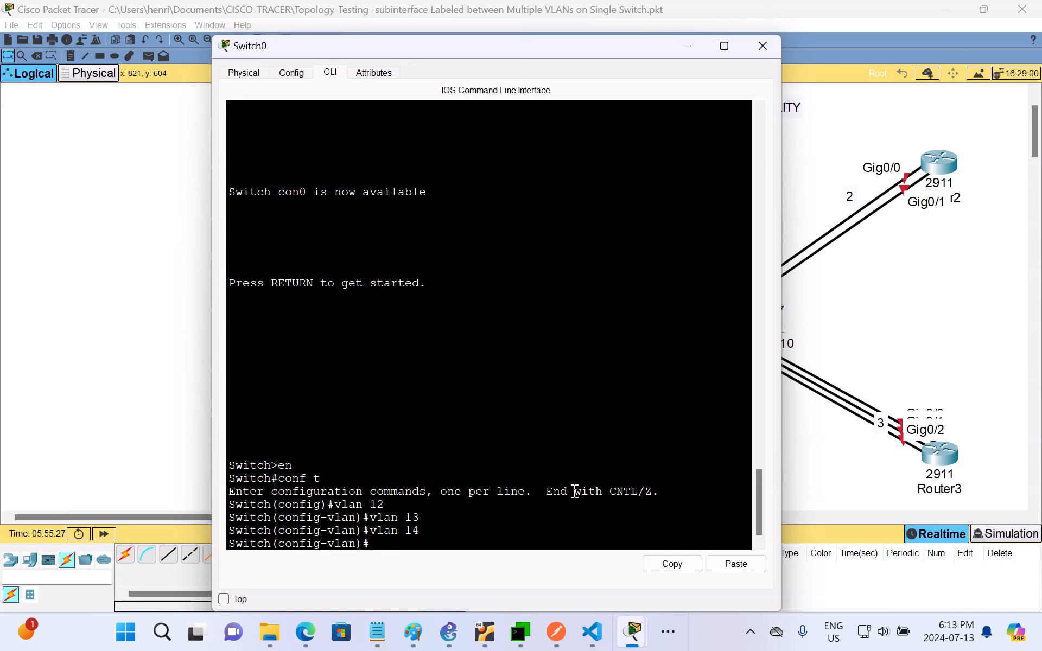
{"action": "type", "text": "vlan 23"}
{"action": "key", "text": "Return"}
{"action": "type", "text": "vlan"}
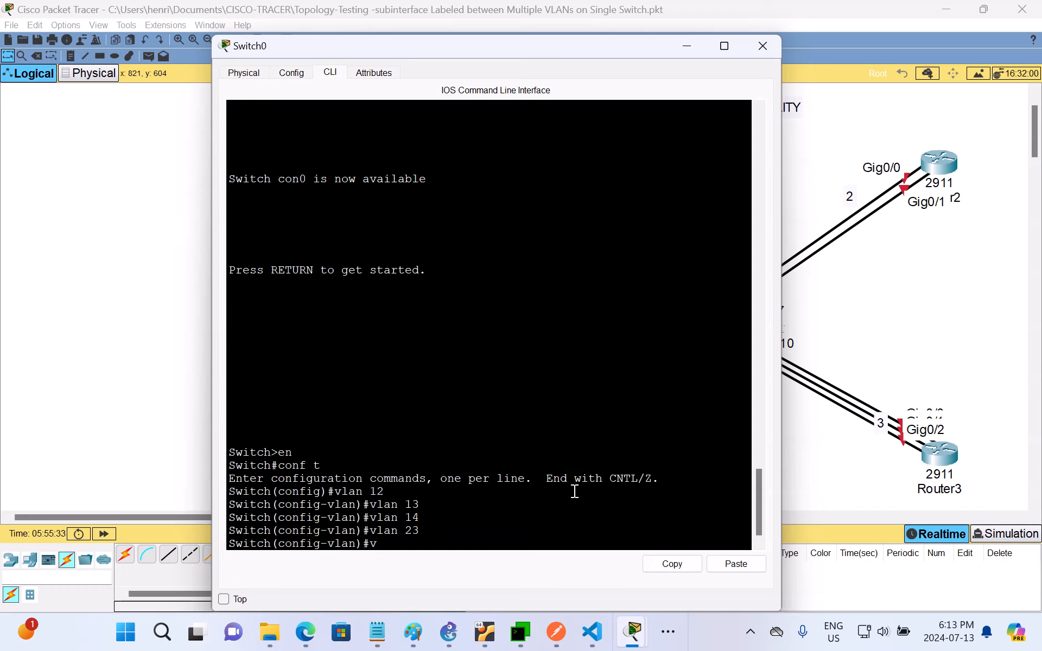
{"action": "type", "text": " 34"}
{"action": "key", "text": "Return"}
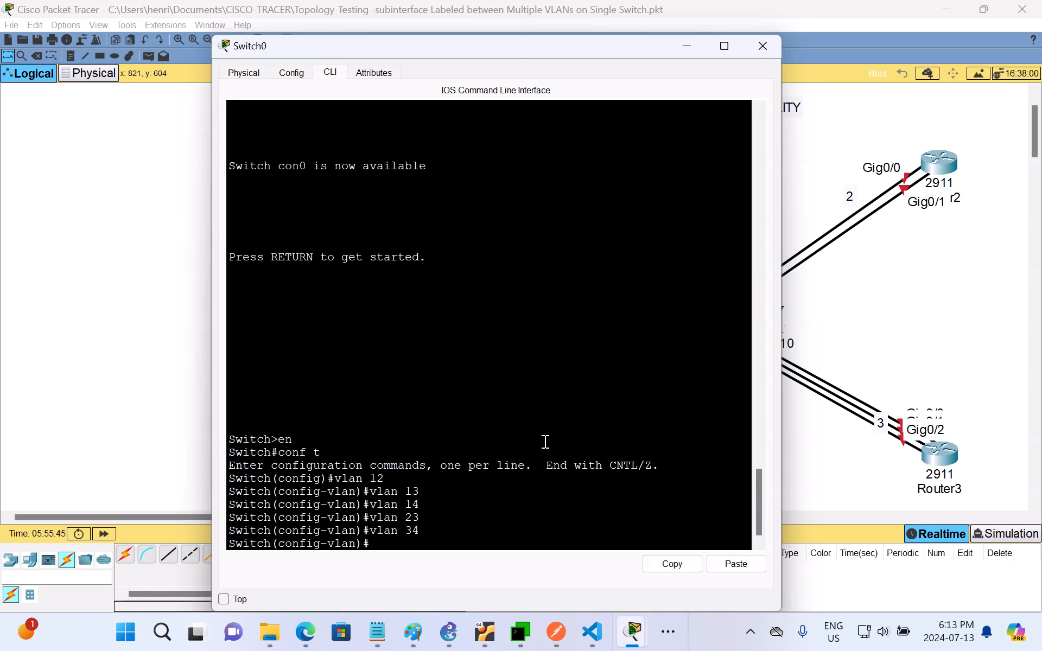
{"action": "left_click_drag", "start_coordinate": [532, 53], "coordinate": [381, 73]}
{"action": "type", "text": "end"}
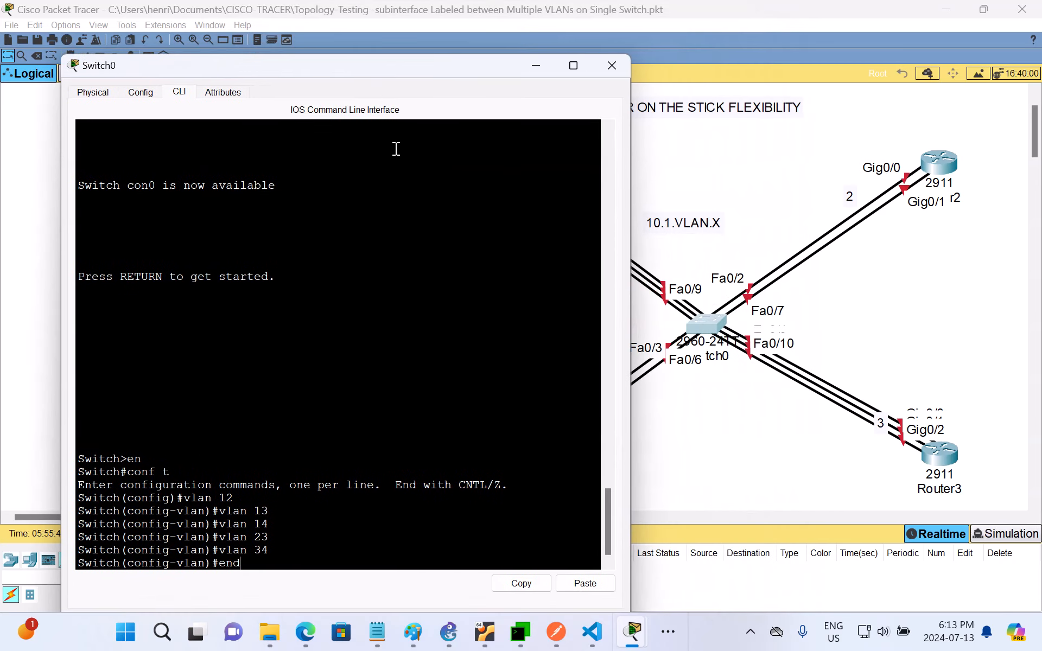
{"action": "key", "text": "Return"}
{"action": "key", "text": "Return"}
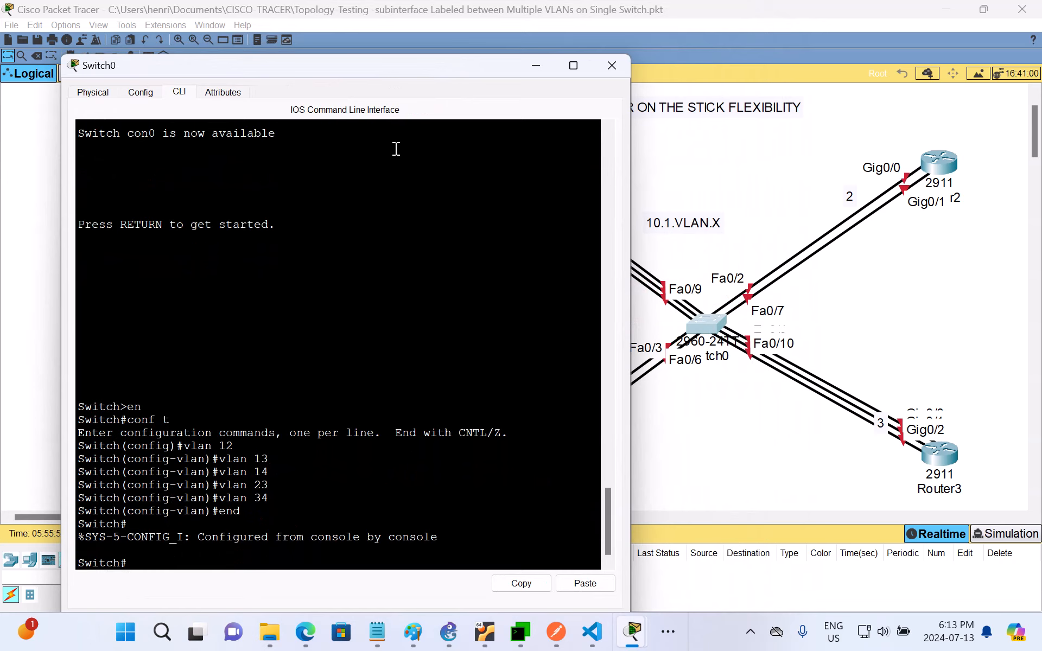
- Display the switch's brief VLAN list and highlight the rows for VLANs 12 through 34
{"action": "type", "text": "sh vlan bri"}
{"action": "key", "text": "Return"}
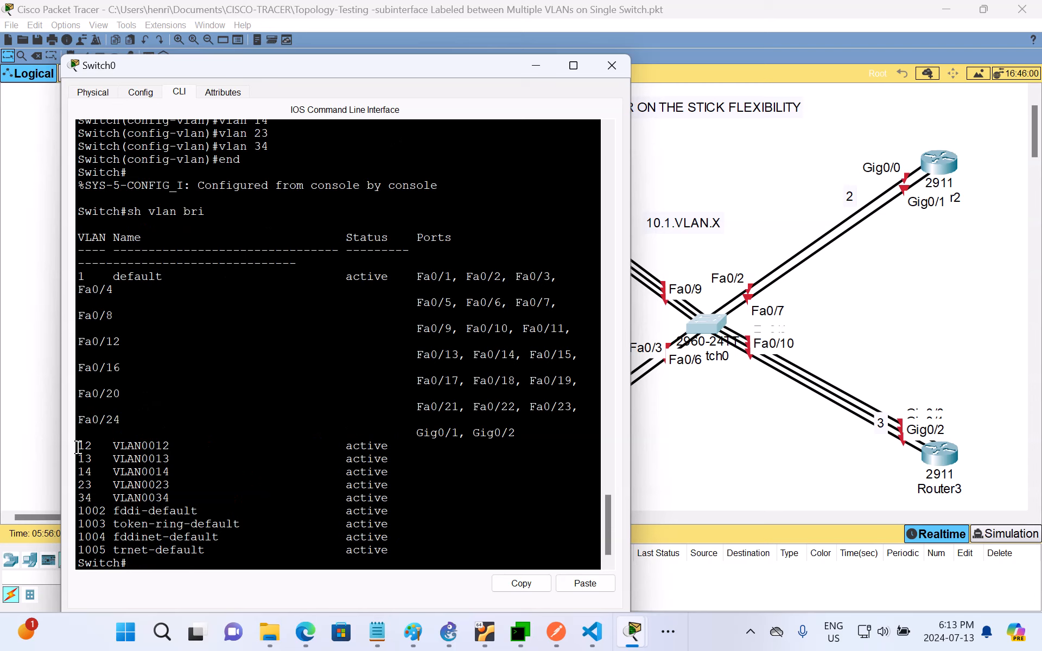
{"action": "left_click_drag", "start_coordinate": [79, 446], "coordinate": [413, 497]}
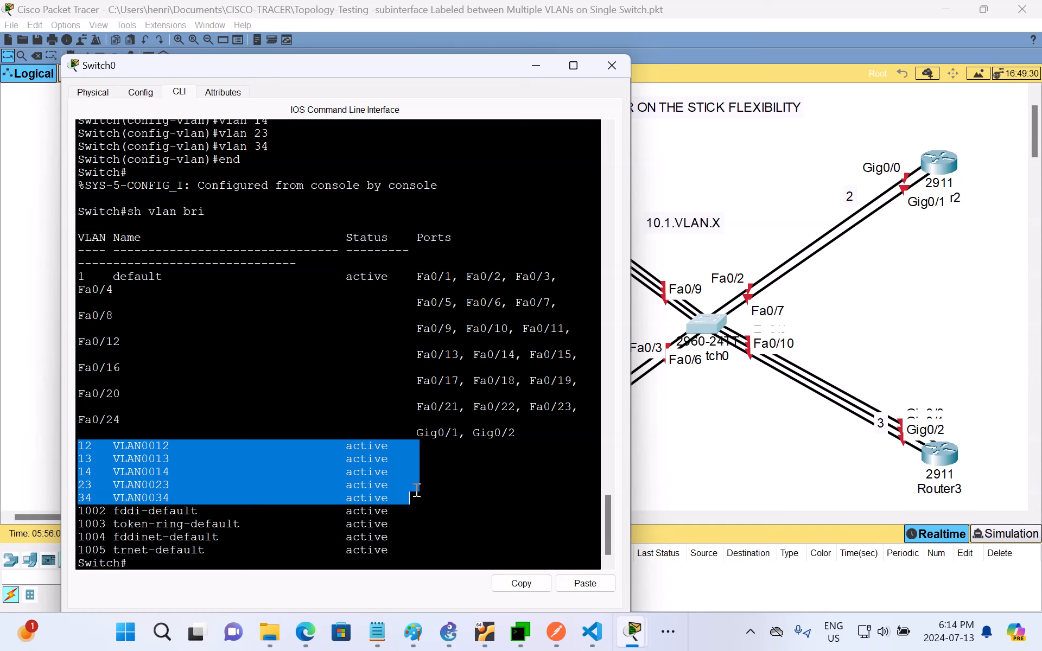
{"action": "left_click", "coordinate": [537, 67]}
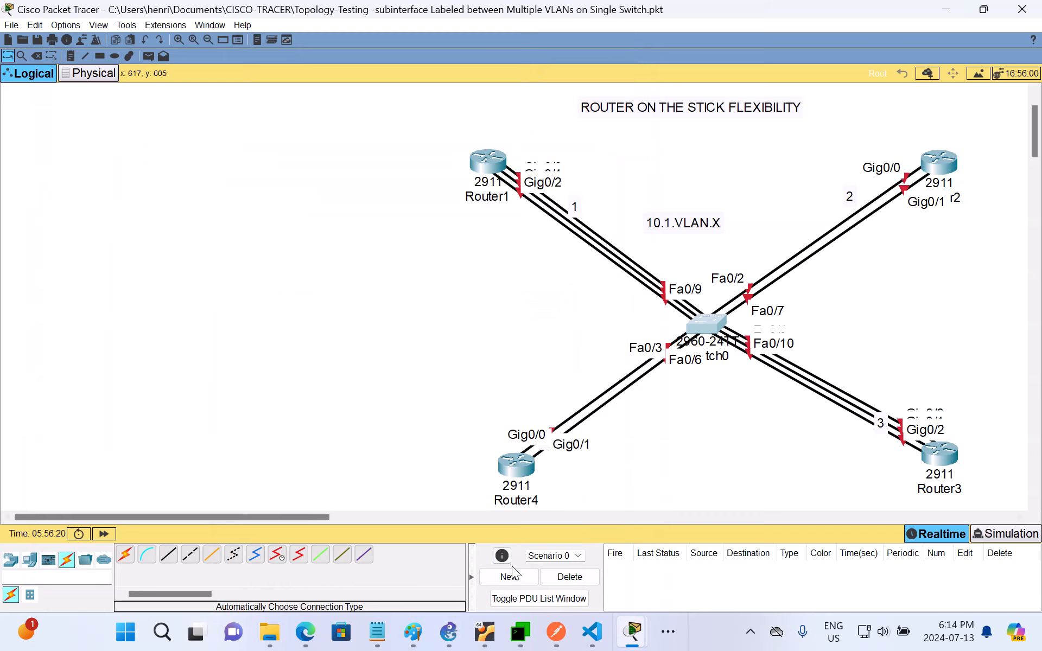
- Switch to the topology screenshot in Paint and circle the G0/0 labels of R-1 and R-2 on the VLAN 12 link
{"action": "mouse_move", "coordinate": [525, 643]}
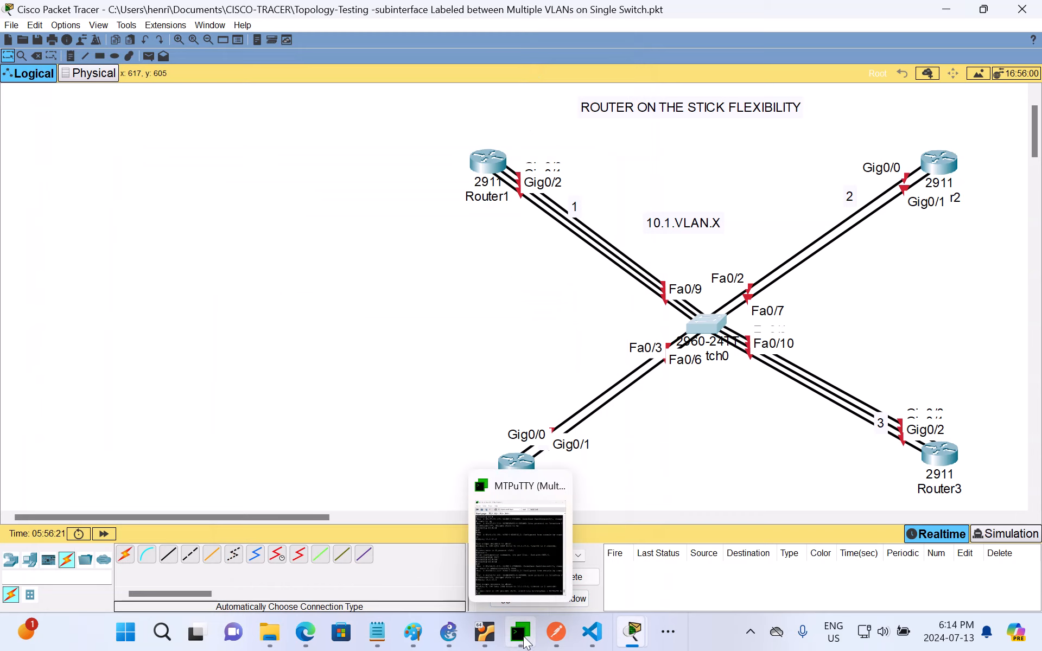
{"action": "left_click", "coordinate": [413, 635]}
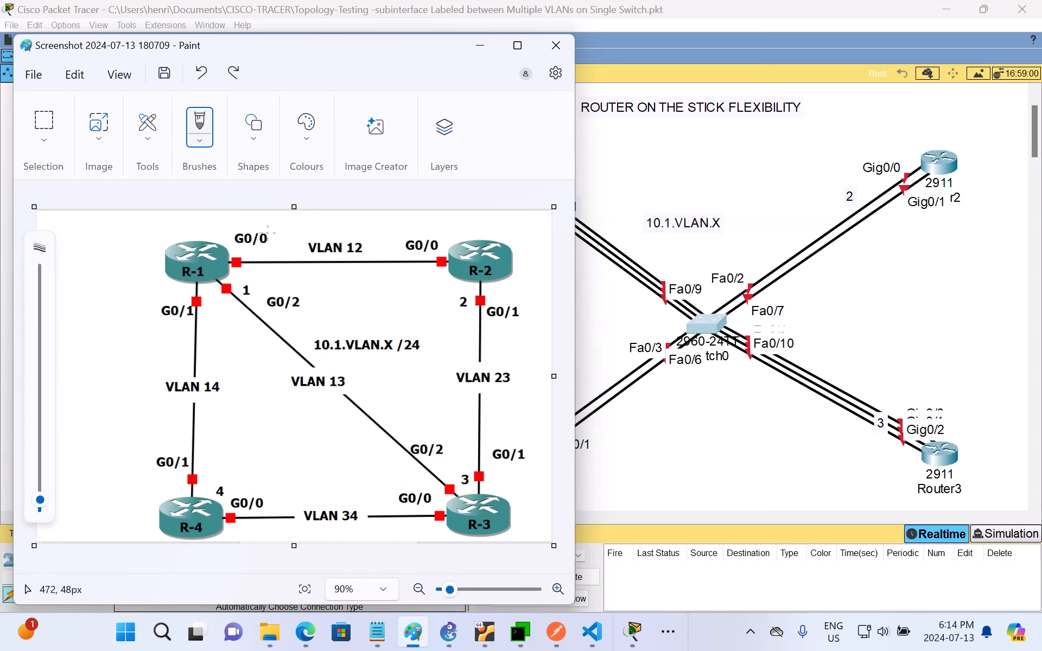
{"action": "mouse_move", "coordinate": [263, 224]}
{"action": "left_mouse_down"}
{"action": "mouse_move", "coordinate": [229, 226]}
{"action": "mouse_move", "coordinate": [220, 240]}
{"action": "mouse_move", "coordinate": [283, 251]}
{"action": "mouse_move", "coordinate": [280, 233]}
{"action": "mouse_move", "coordinate": [264, 232]}
{"action": "left_mouse_up"}
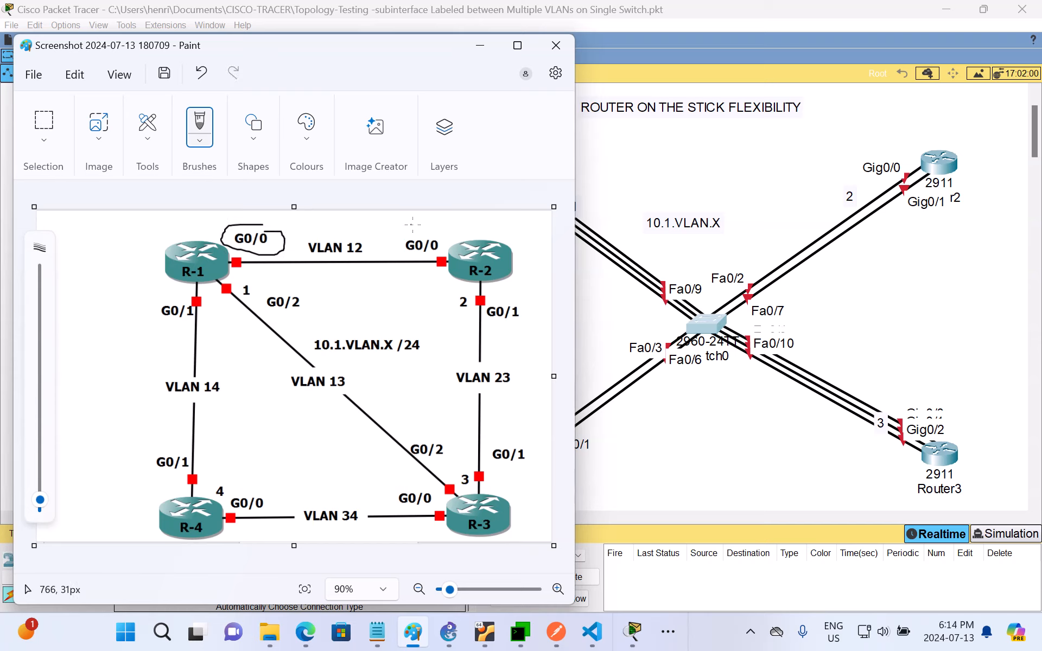
{"action": "mouse_move", "coordinate": [430, 223]}
{"action": "left_mouse_down"}
{"action": "mouse_move", "coordinate": [389, 239]}
{"action": "mouse_move", "coordinate": [392, 248]}
{"action": "mouse_move", "coordinate": [434, 253]}
{"action": "mouse_move", "coordinate": [444, 242]}
{"action": "mouse_move", "coordinate": [425, 237]}
{"action": "left_mouse_up"}
{"action": "left_click", "coordinate": [477, 52]}
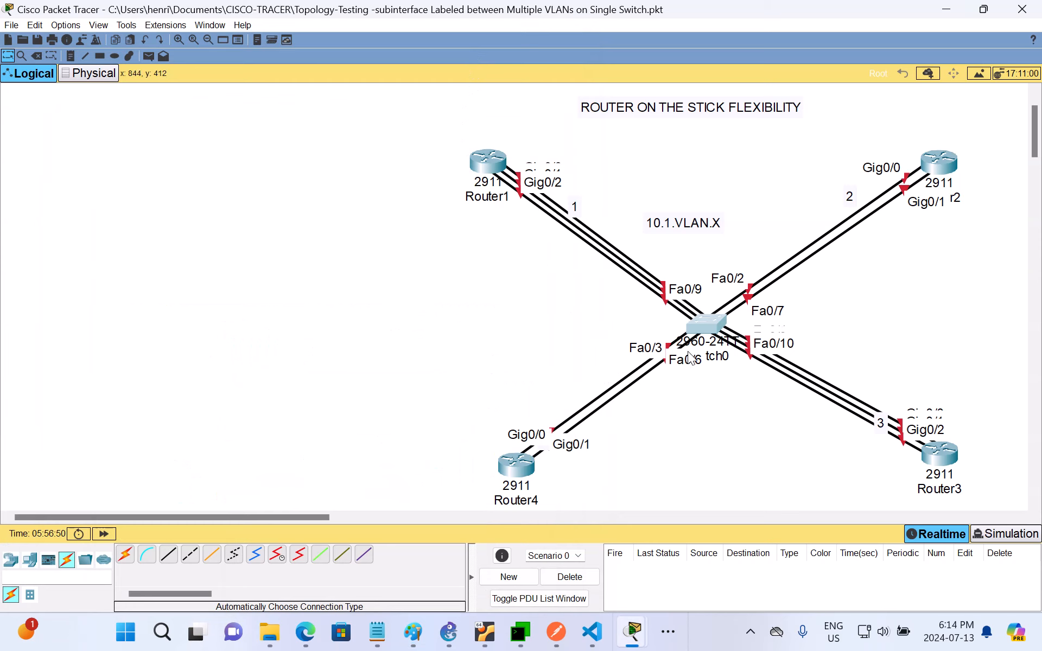
- Bring up Router1's console and enter global configuration mode
{"action": "mouse_move", "coordinate": [704, 327]}
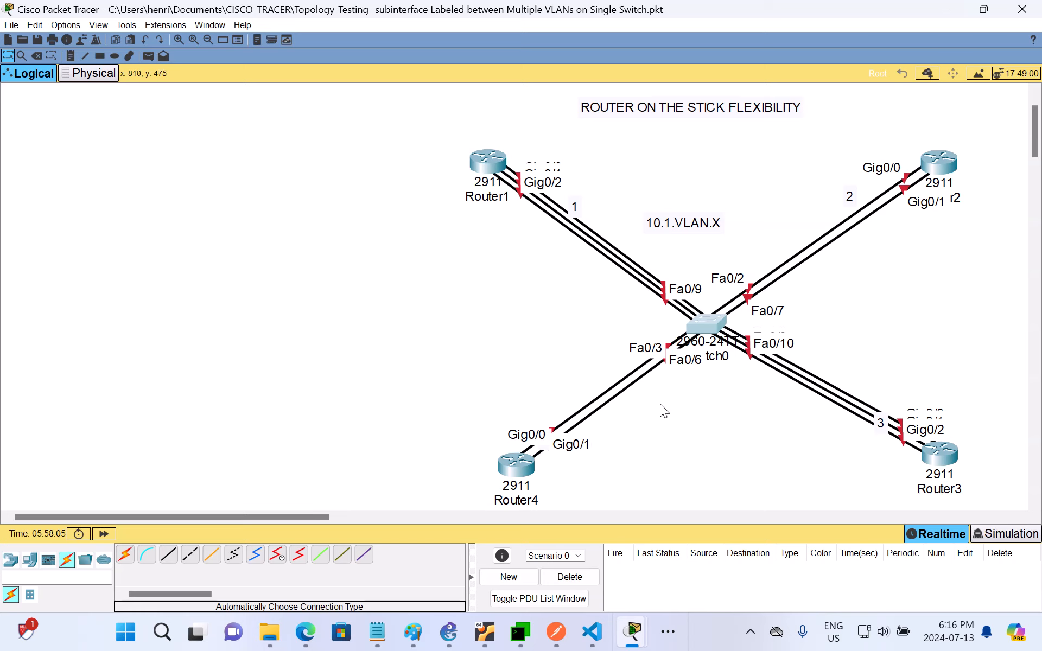
{"action": "mouse_move", "coordinate": [631, 619]}
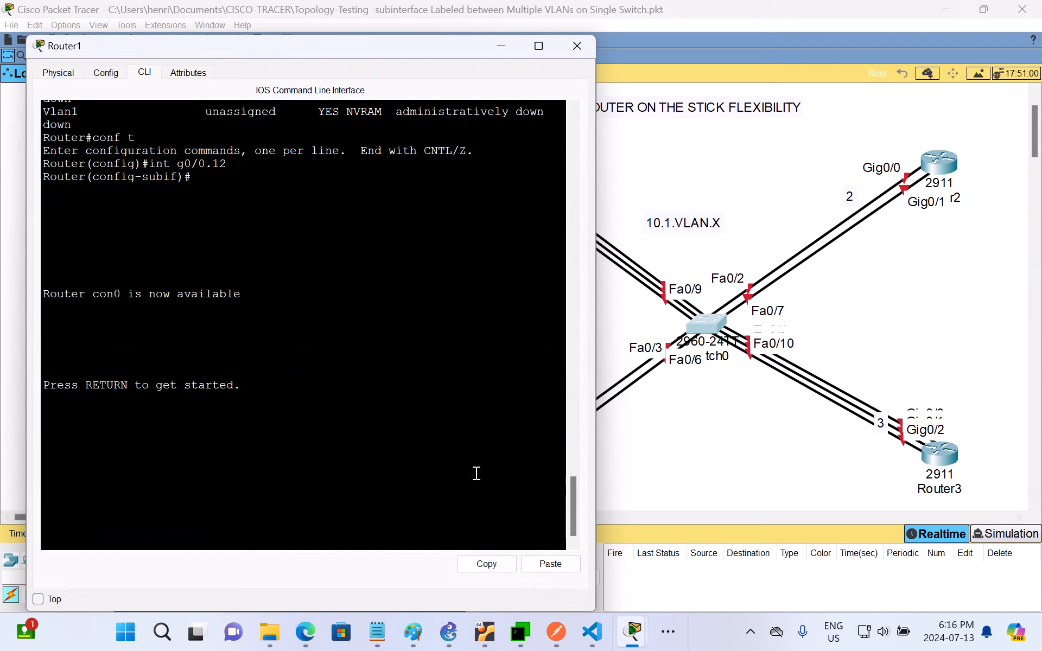
{"action": "key", "text": "Return"}
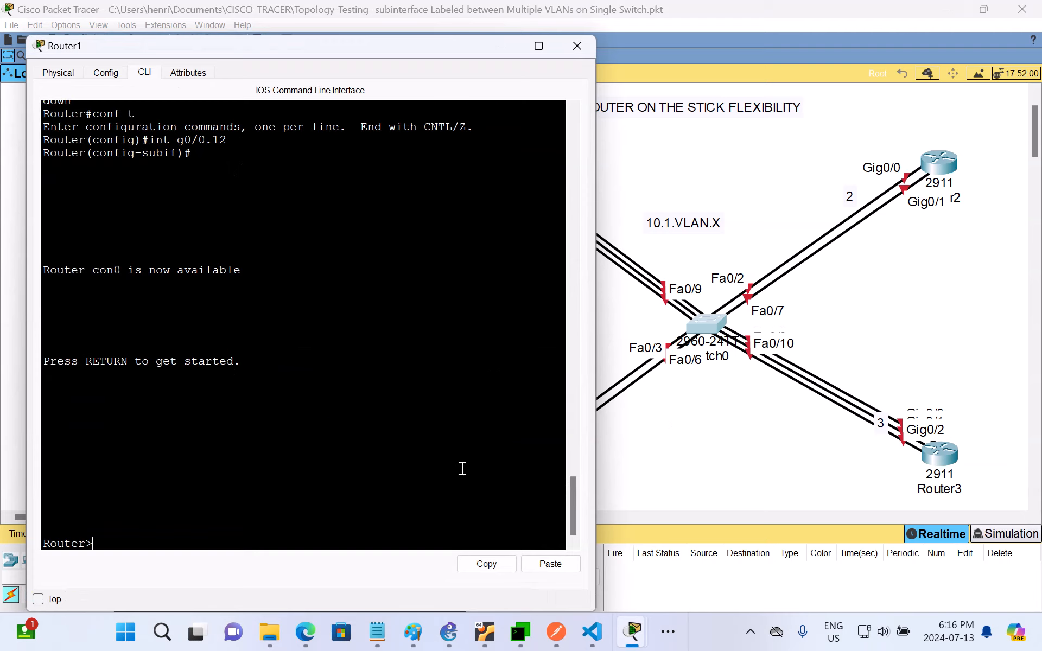
{"action": "type", "text": "en"}
{"action": "key", "text": "Return"}
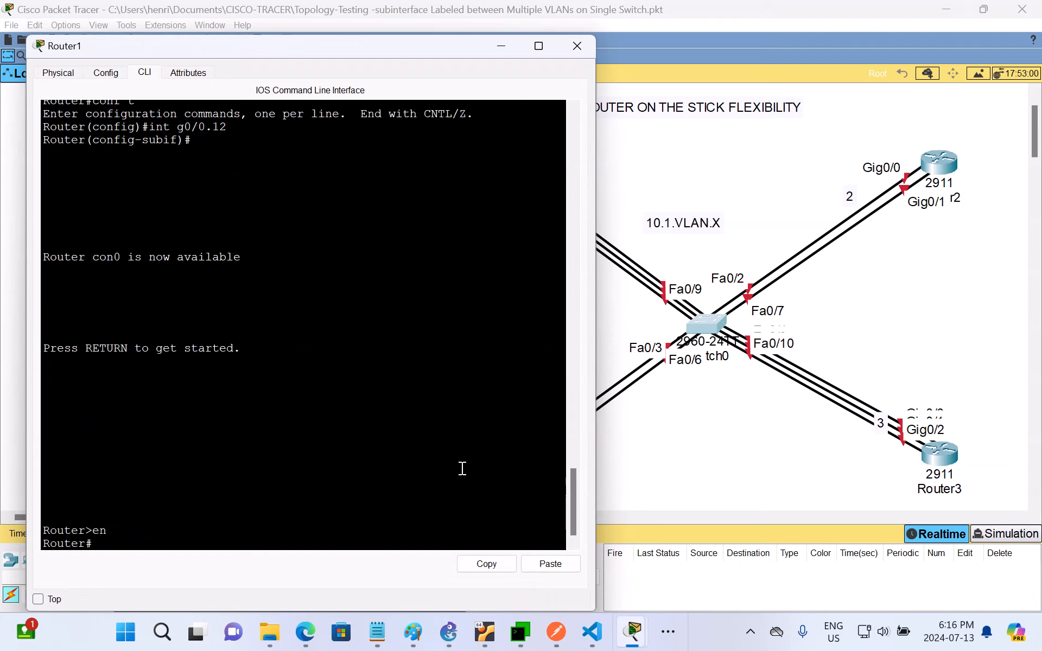
{"action": "type", "text": "conf t"}
{"action": "key", "text": "Return"}
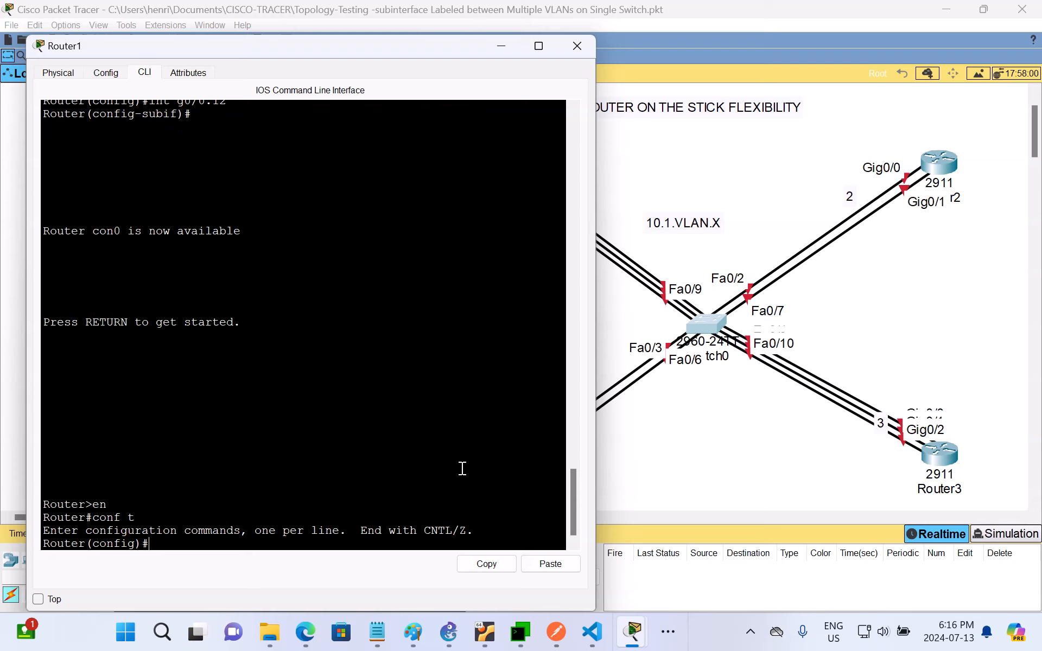
- Create subinterface g0/0.12 on Router1 with dot1q encapsulation for VLAN 12
{"action": "type", "text": "int g0/0.12"}
{"action": "key", "text": "Return"}
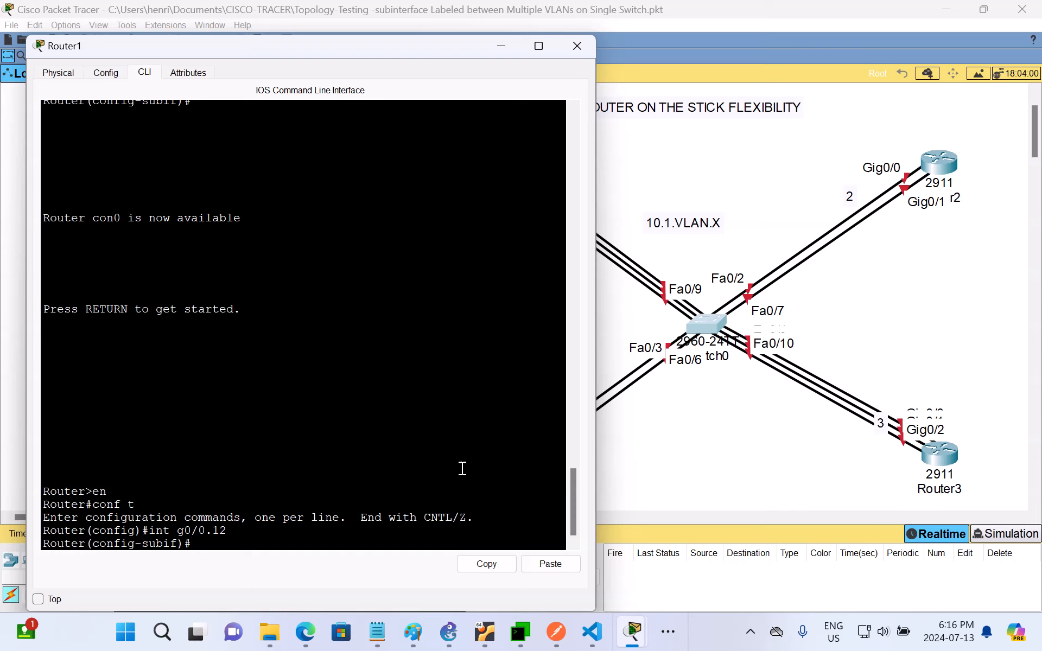
{"action": "type", "text": "encapsulation dot1q"}
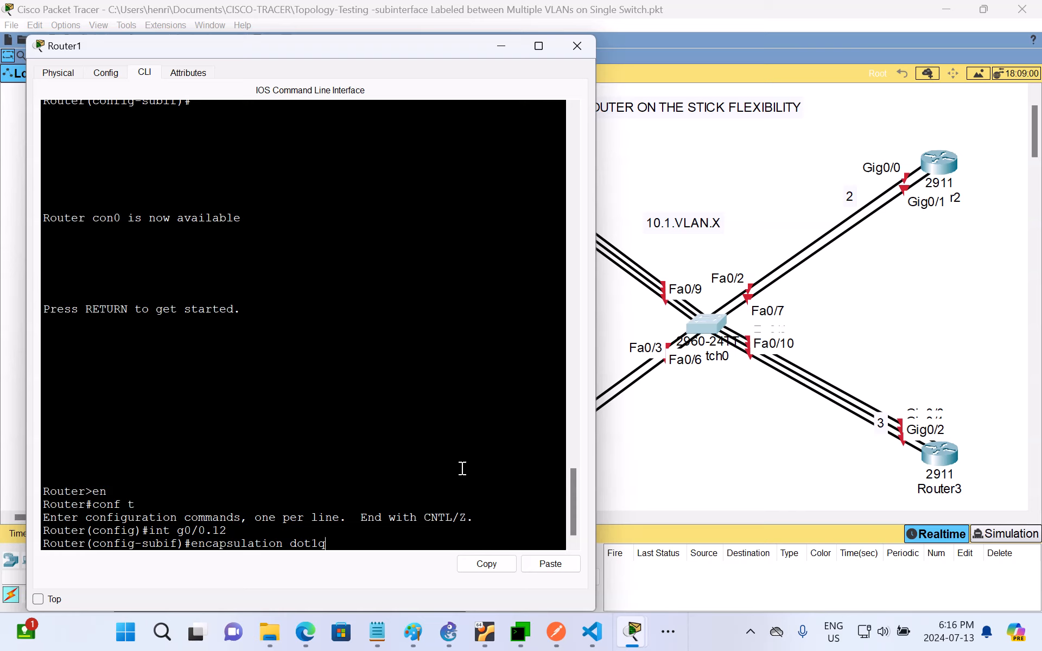
{"action": "type", "text": " 12"}
{"action": "key", "text": "Return"}
- Assign IP address 10.1.12.1 with mask 255.255.255.0 to subinterface g0/0.12 and leave subinterface configuration
{"action": "type", "text": "ip a"}
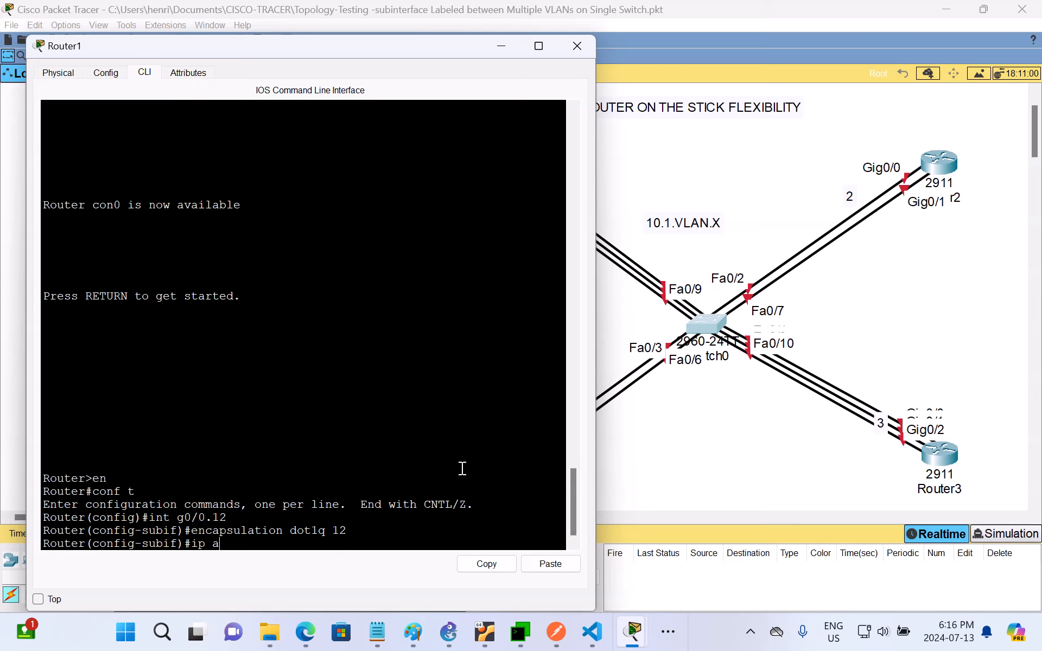
{"action": "type", "text": "ddress 10.1.12.1"}
{"action": "key", "text": "Return"}
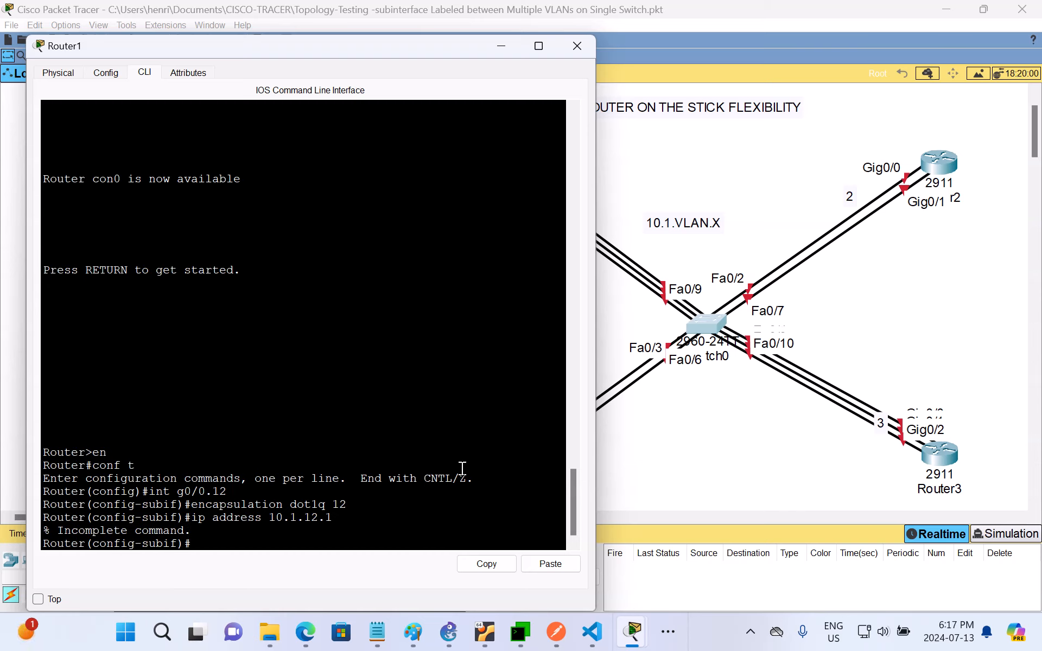
{"action": "key", "text": "Up"}
{"action": "type", "text": "255.255.255.0"}
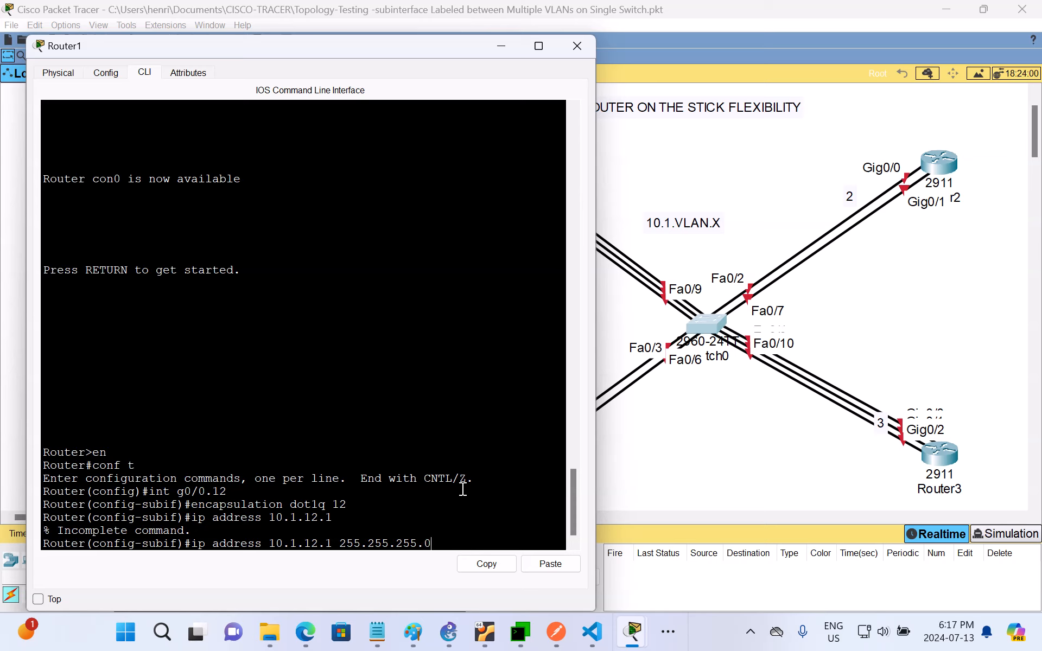
{"action": "key", "text": "Return"}
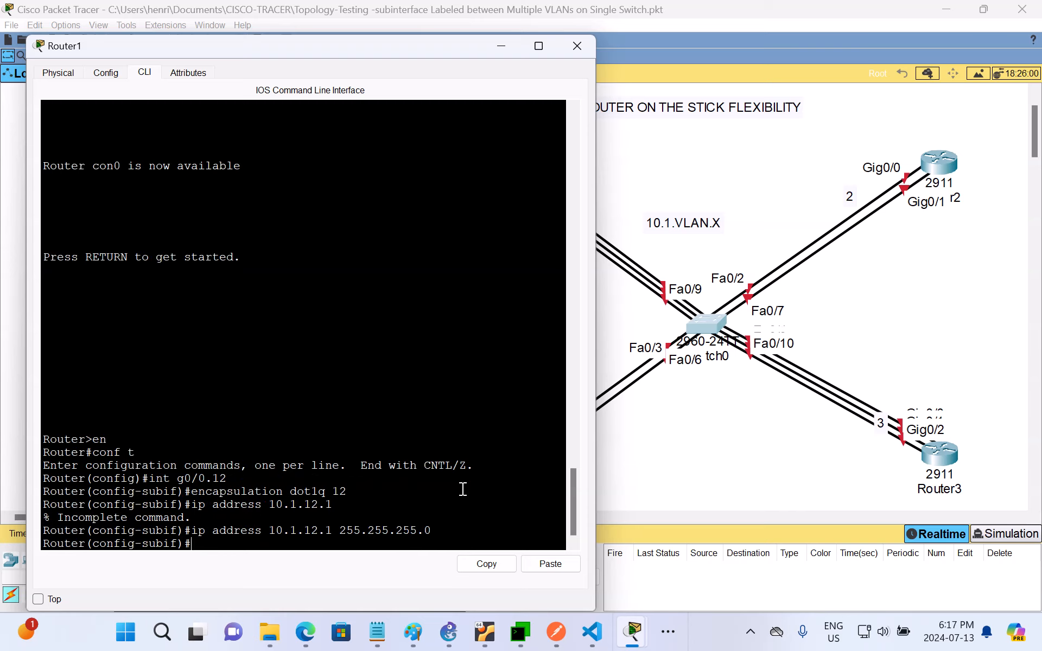
{"action": "type", "text": "exit"}
{"action": "key", "text": "Return"}
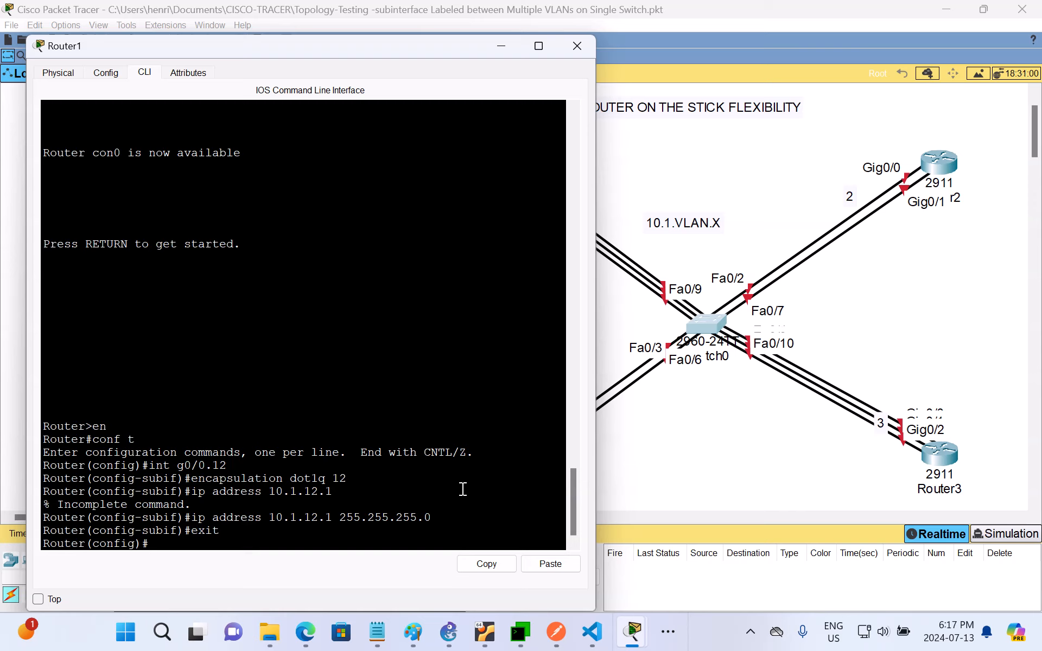
- Enable Router1's physical interface g0/0 with no shutdown
{"action": "type", "text": "int g0/0"}
{"action": "key", "text": "Return"}
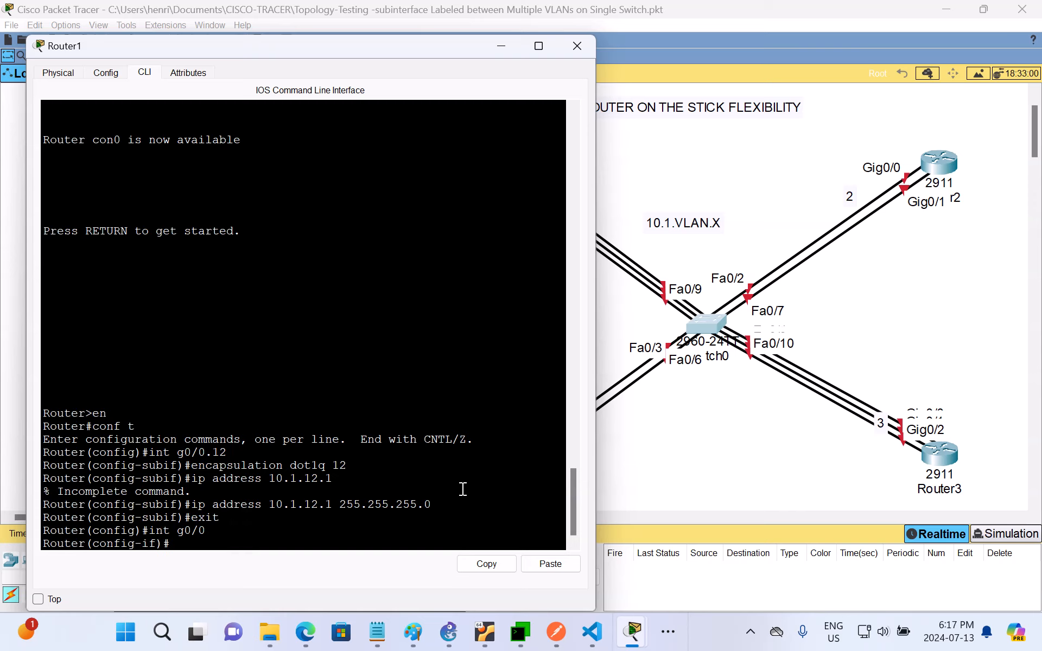
{"action": "type", "text": "no shut"}
{"action": "key", "text": "Return"}
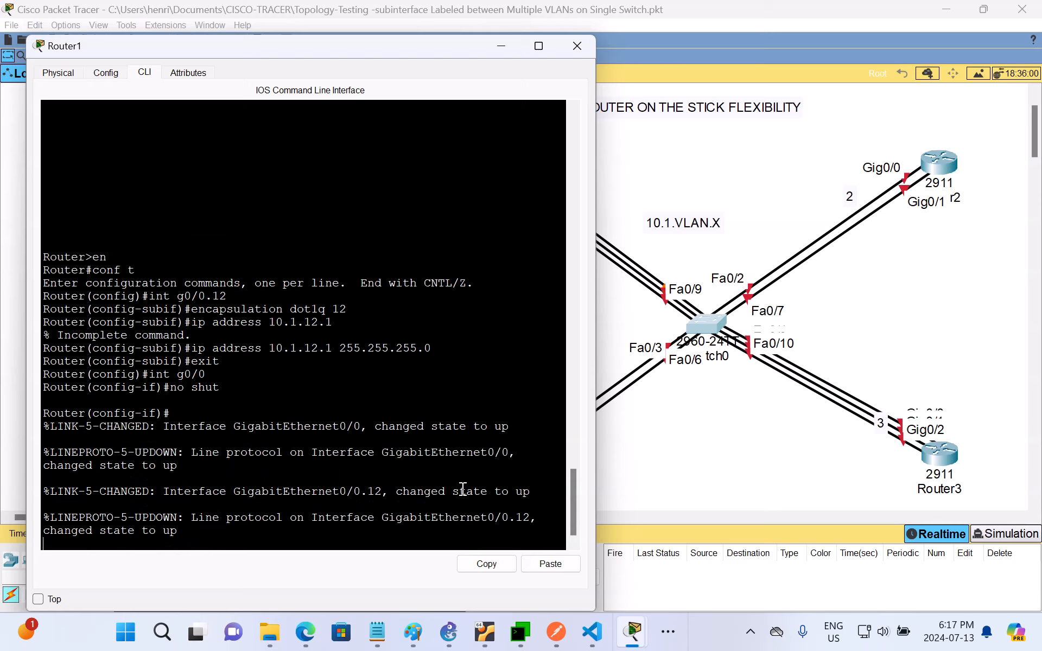
{"action": "key", "text": "Return"}
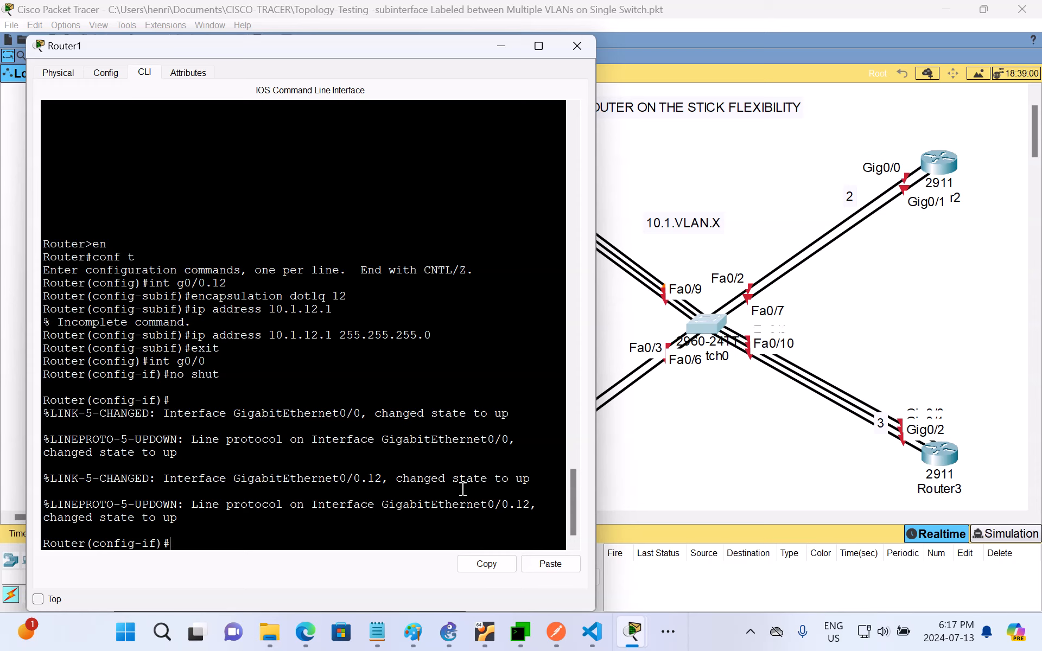
- Return to global configuration mode and set Router1's hostname to R1
{"action": "type", "text": "exit"}
{"action": "key", "text": "Return"}
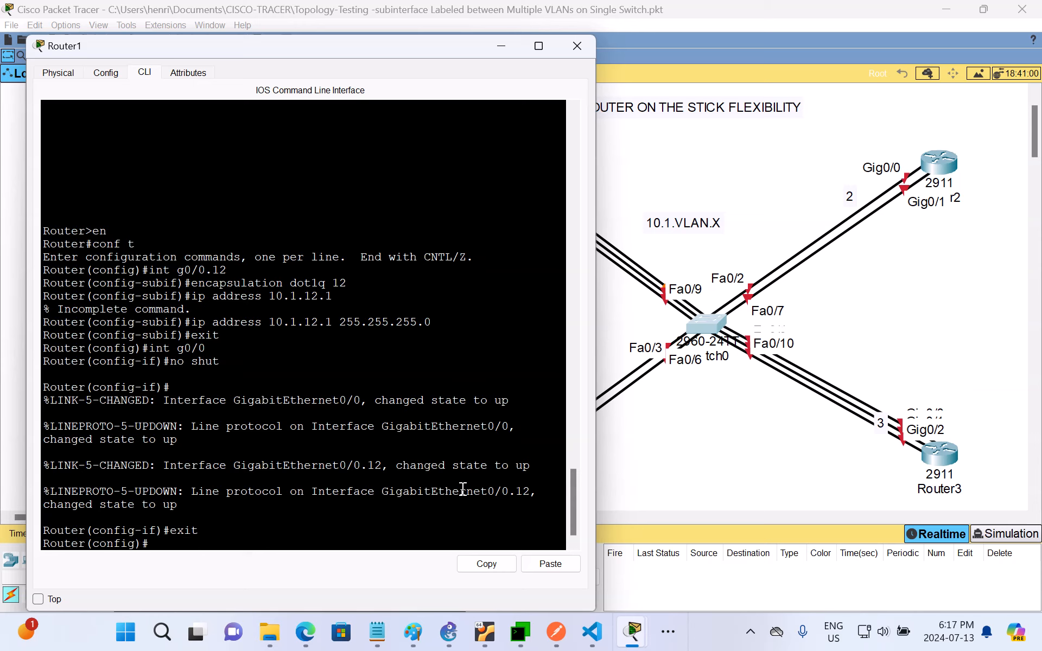
{"action": "type", "text": "hostname R1"}
{"action": "key", "text": "Return"}
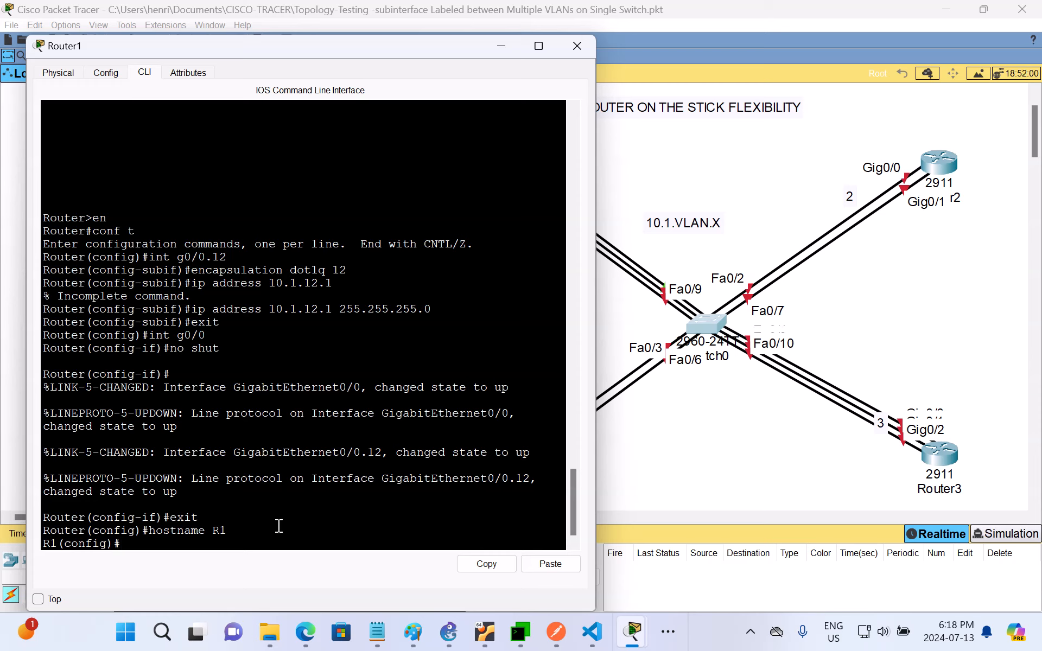
- List Router1's command history from global configuration mode with do sh history
{"action": "type", "text": "do sh hist"}
{"action": "key", "text": "Return"}
{"action": "key", "text": "Up"}
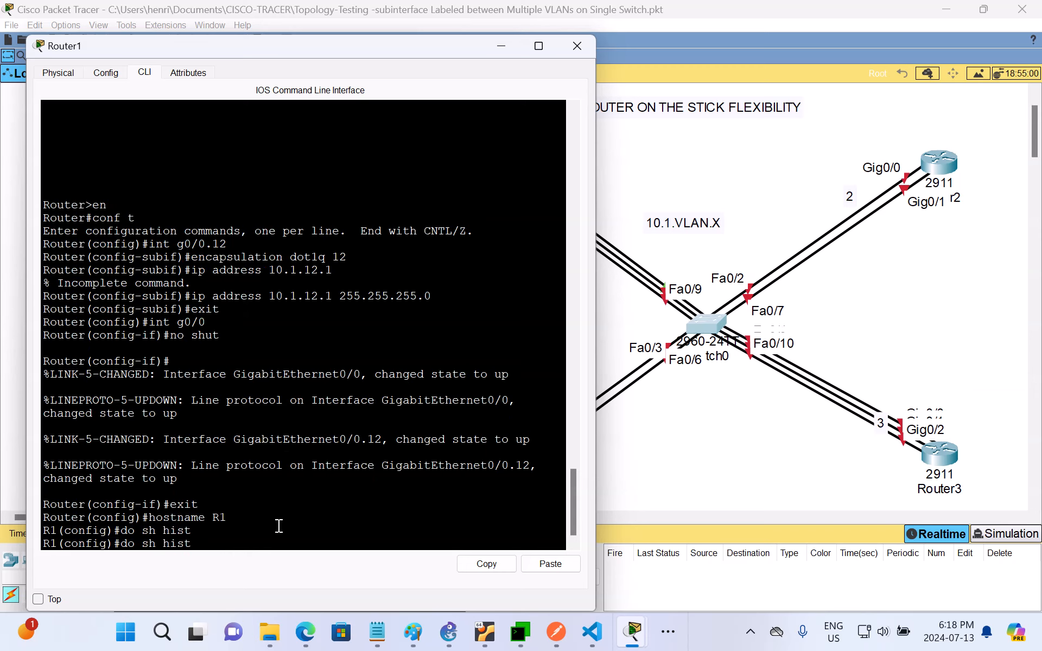
{"action": "type", "text": "ory"}
{"action": "key", "text": "Return"}
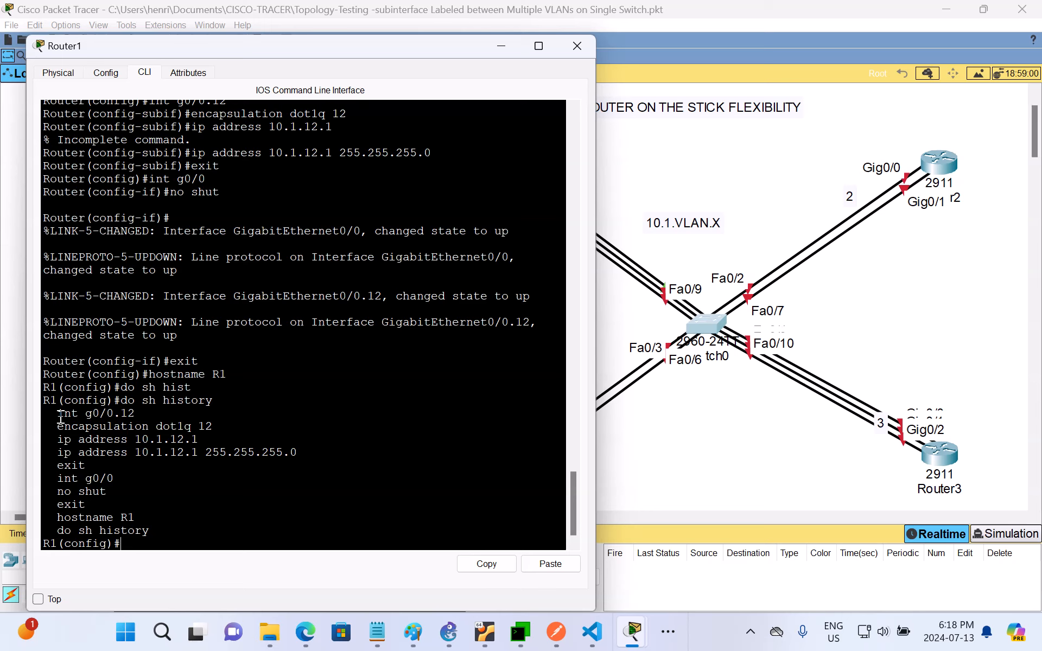
- Copy the listed history commands from int g0/0.12 through do sh history and minimize Router1's window
{"action": "left_click_drag", "start_coordinate": [61, 419], "coordinate": [302, 529]}
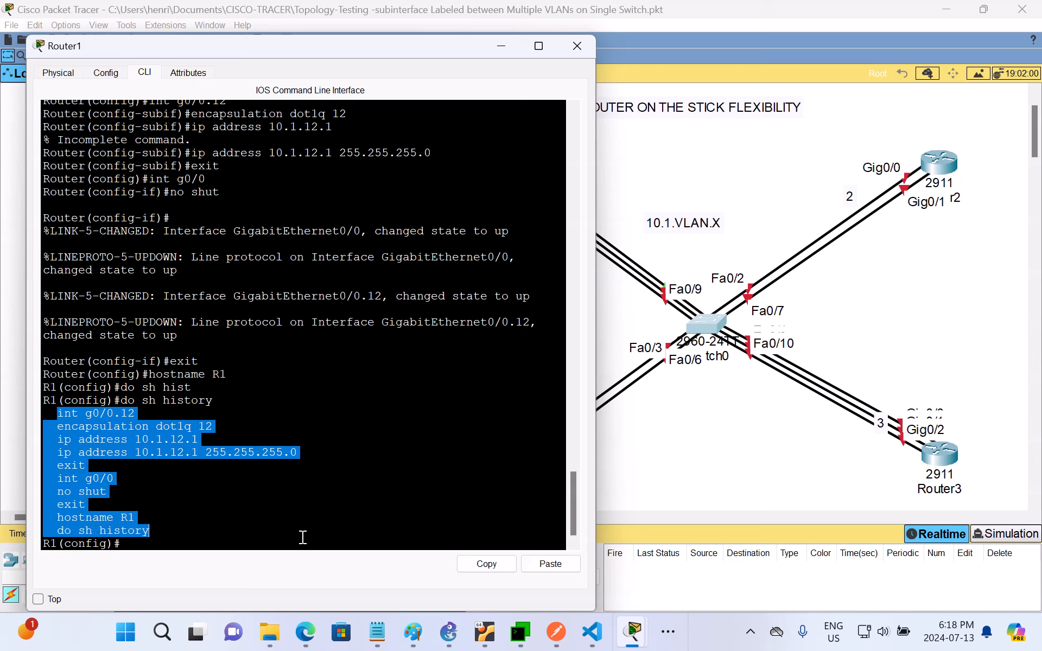
{"action": "right_click", "coordinate": [128, 441]}
{"action": "left_click", "coordinate": [150, 454]}
{"action": "left_click", "coordinate": [509, 50]}
- Open Router2's command line, move its window clear of the topology, and enter global configuration mode
{"action": "mouse_move", "coordinate": [632, 631]}
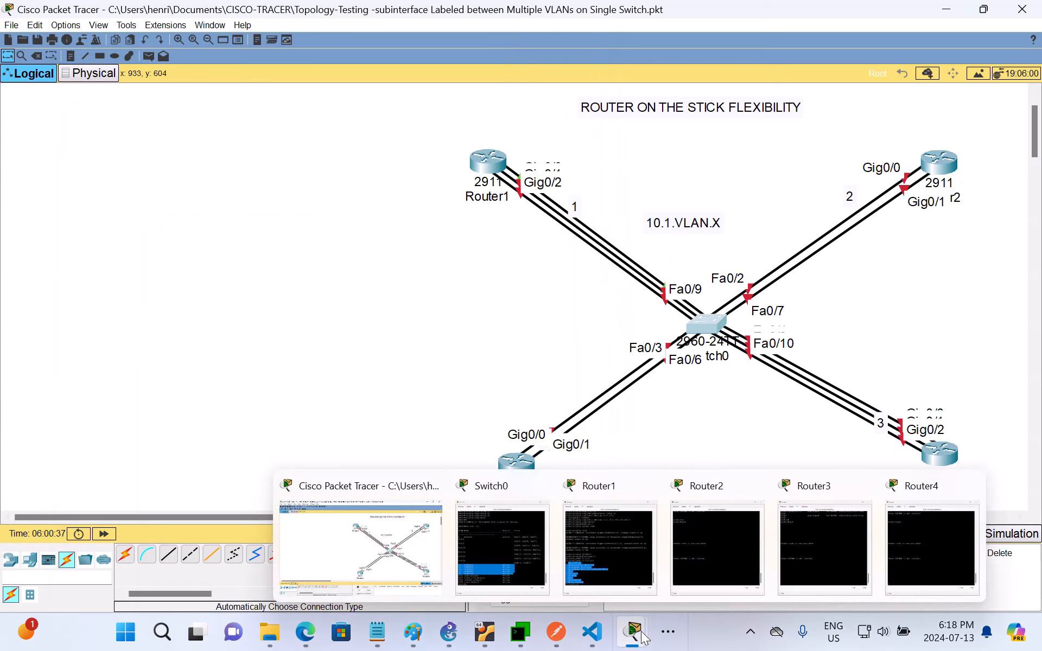
{"action": "left_click", "coordinate": [696, 560]}
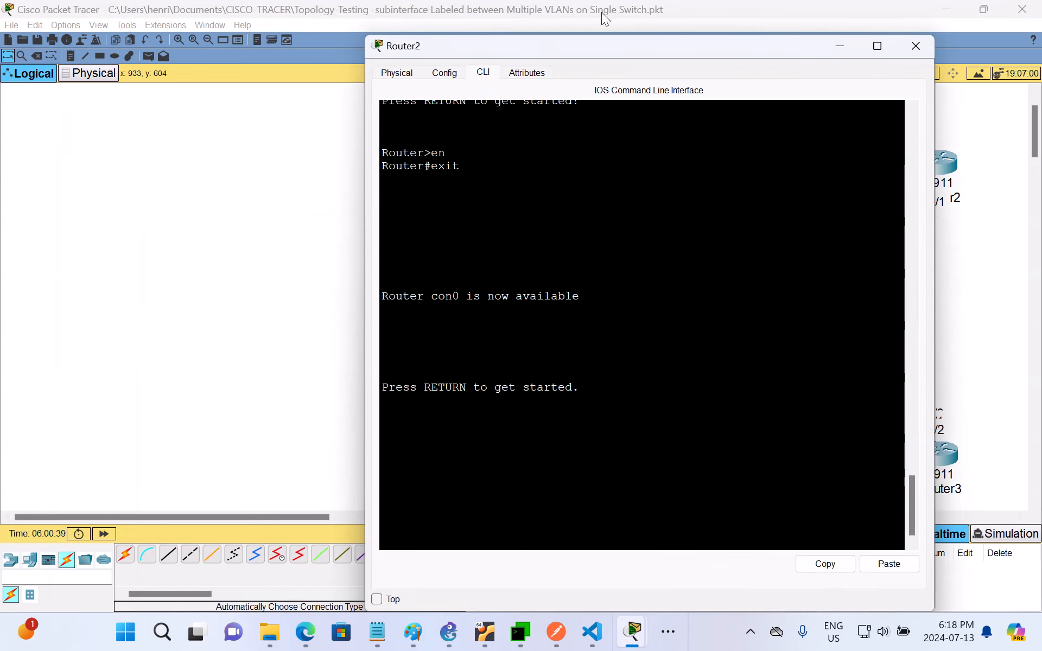
{"action": "left_click_drag", "start_coordinate": [618, 37], "coordinate": [266, 238]}
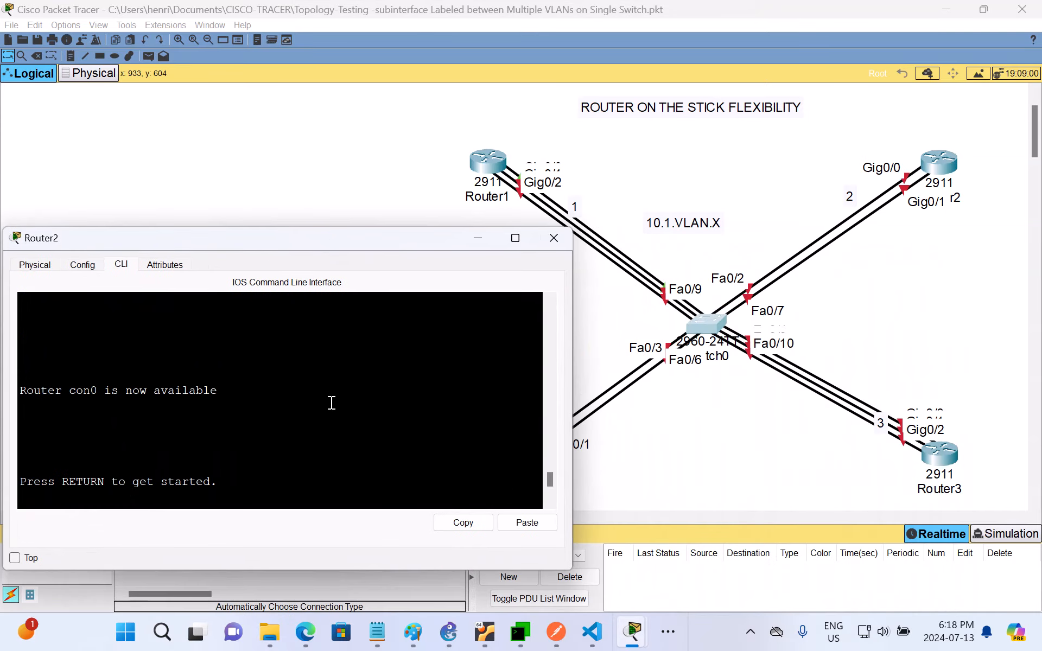
{"action": "key", "text": "Return"}
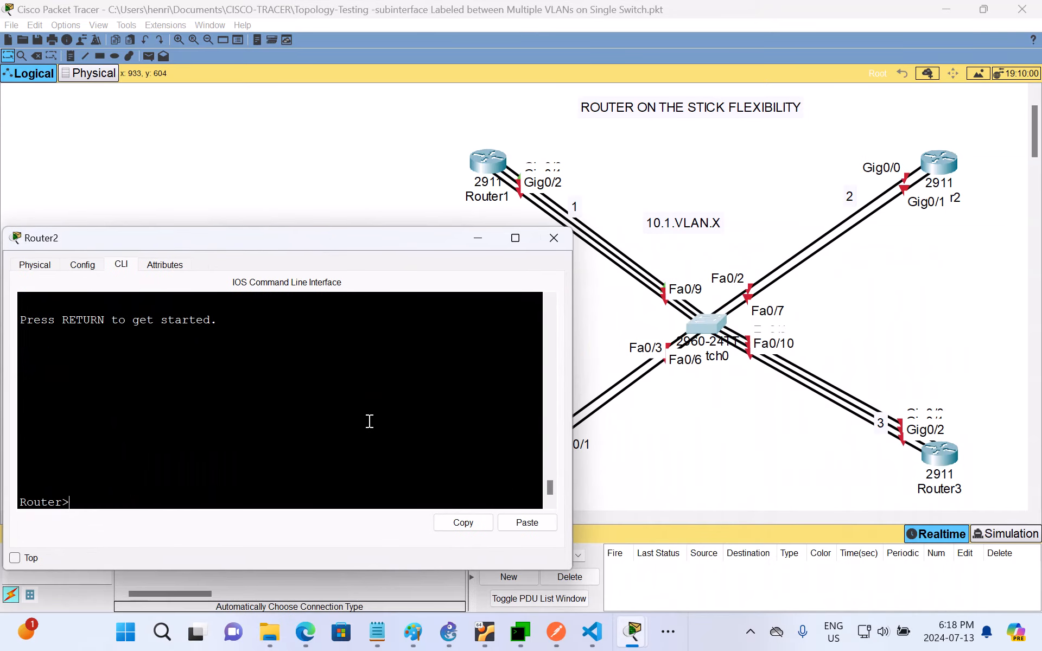
{"action": "type", "text": "en"}
{"action": "key", "text": "Return"}
{"action": "type", "text": "conf t"}
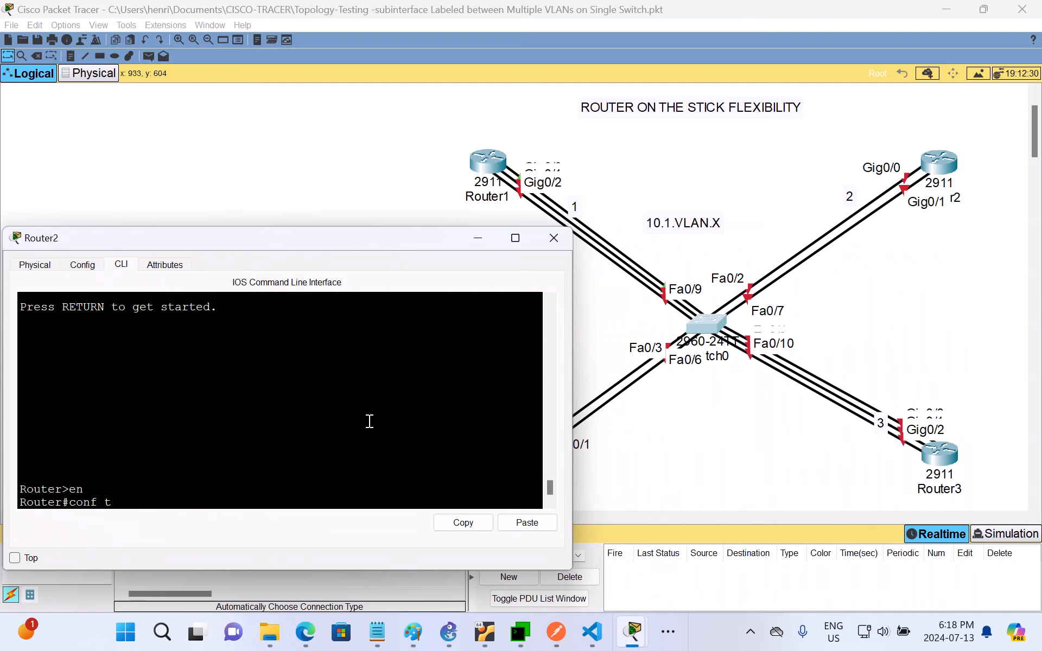
{"action": "key", "text": "Return"}
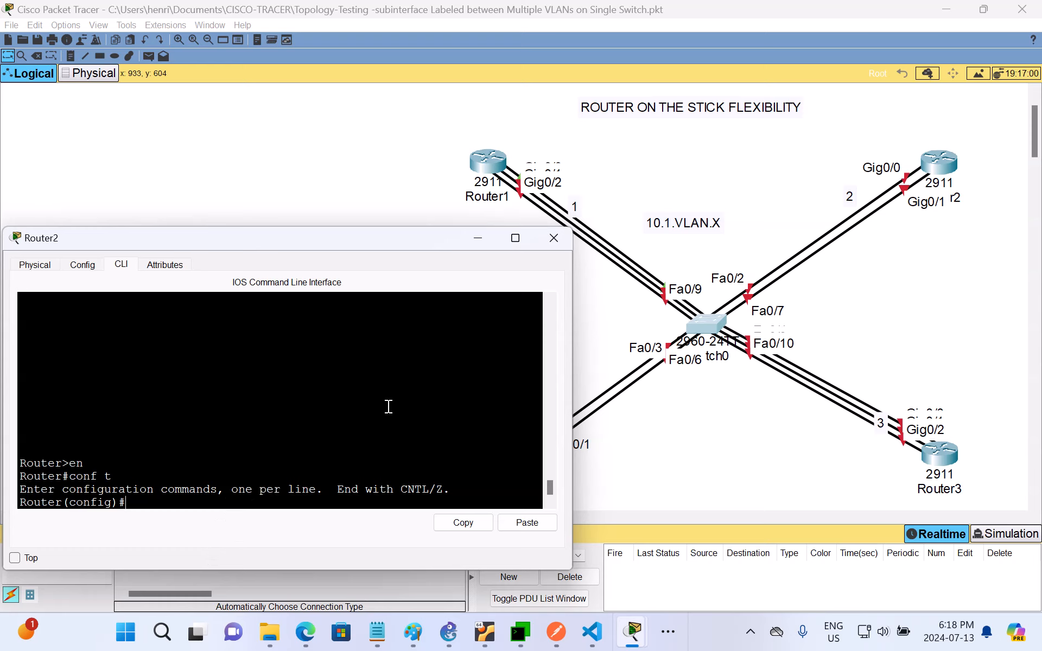
- Switch to Notepad and paste the copied Router1 commands into a new blank tab
{"action": "left_click", "coordinate": [377, 631]}
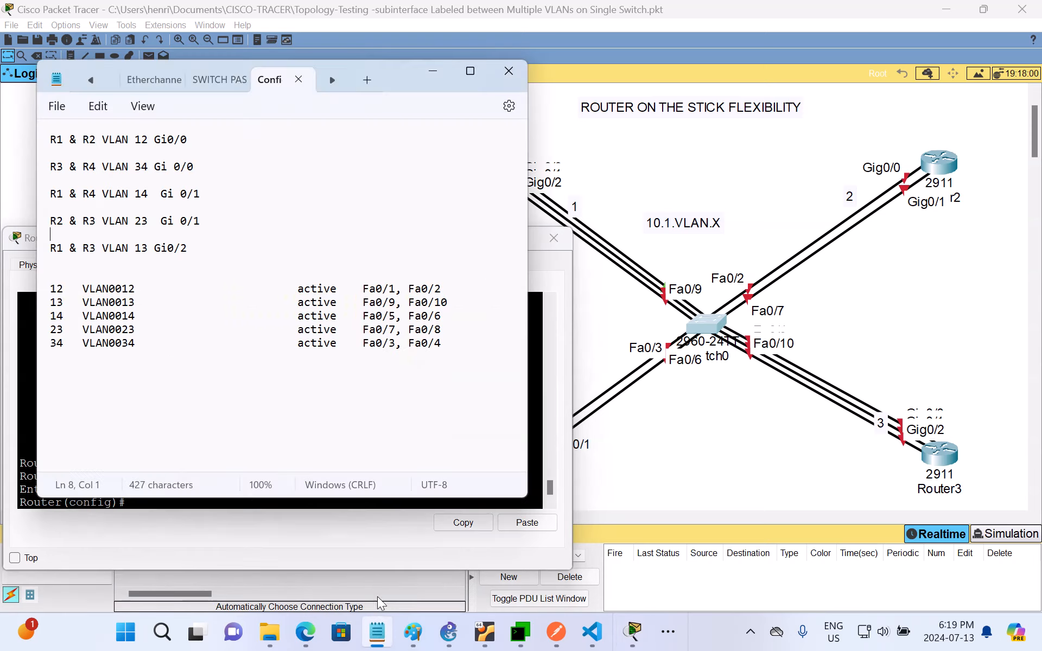
{"action": "left_click", "coordinate": [367, 80]}
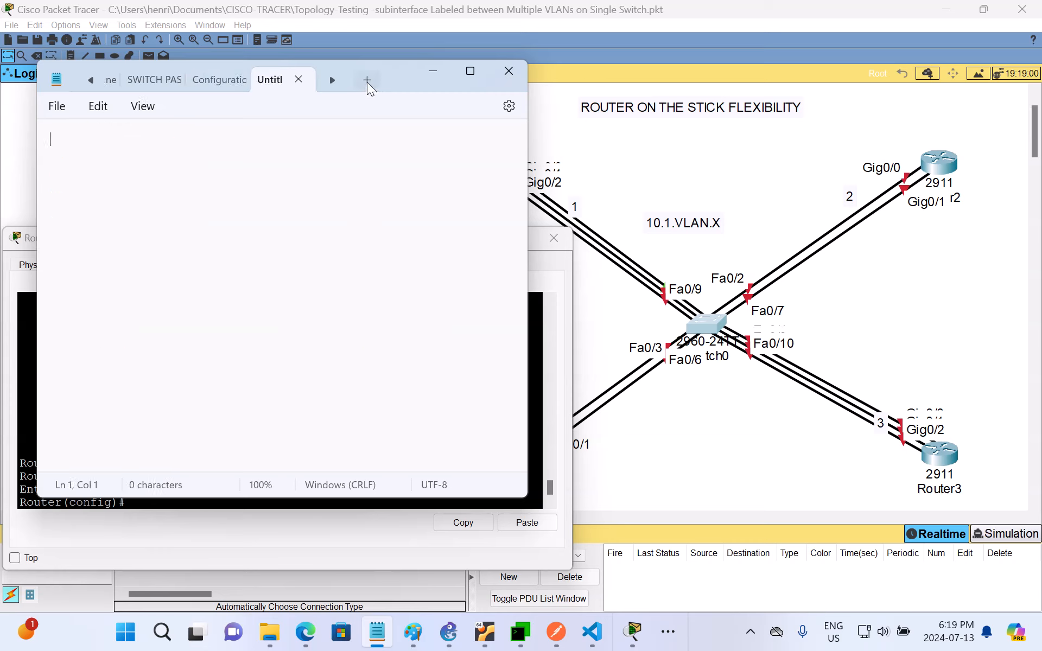
{"action": "right_click", "coordinate": [275, 211]}
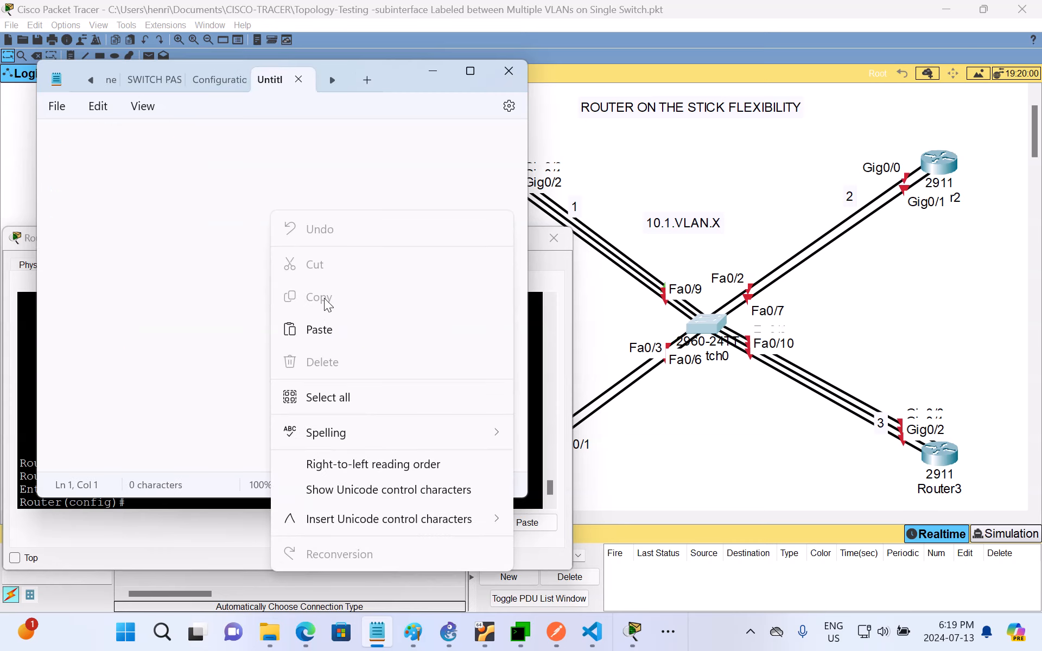
{"action": "left_click", "coordinate": [331, 330]}
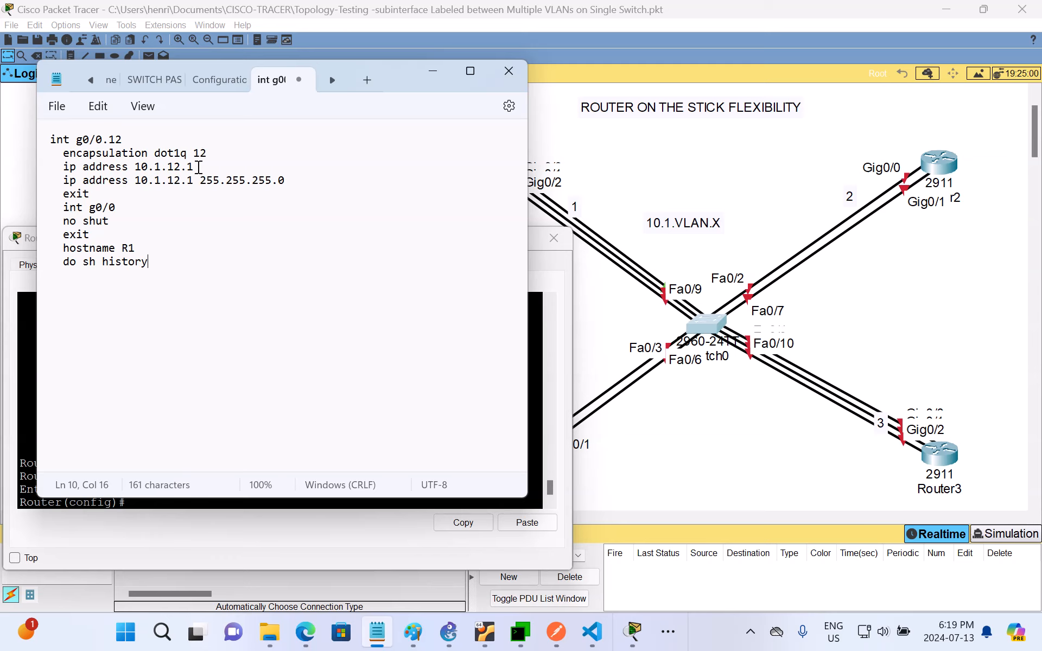
- Change the address in both ip address lines to 10.1.12.2 for Router2
{"action": "left_click", "coordinate": [197, 167]}
{"action": "key", "text": "BackSpace"}
{"action": "type", "text": "2"}
{"action": "left_click", "coordinate": [194, 180]}
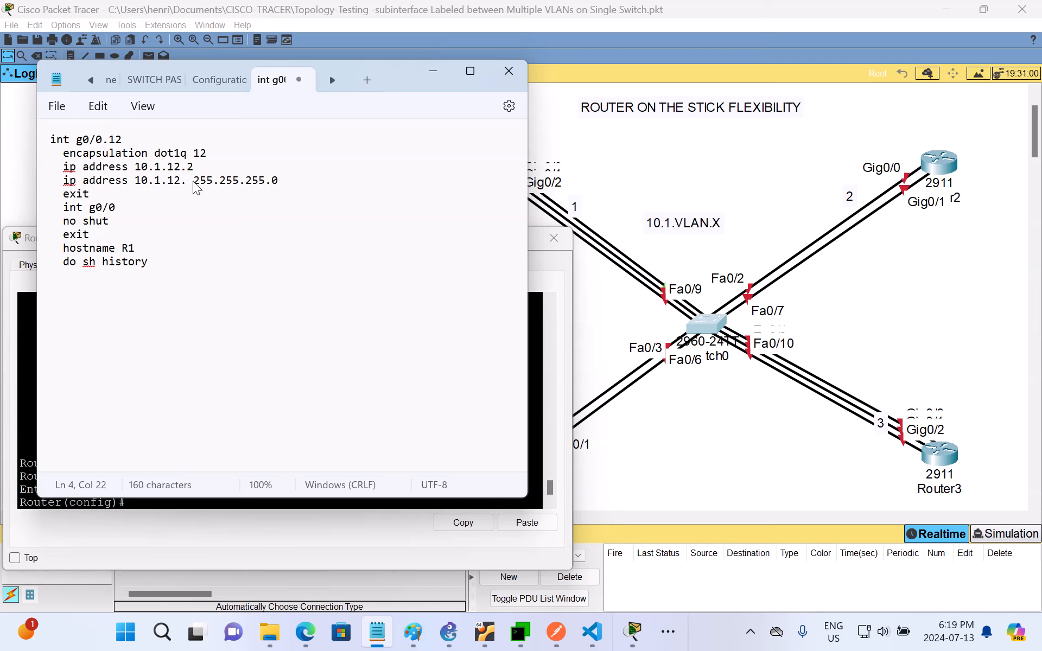
{"action": "type", "text": "2"}
- Delete the incomplete ip address line without a subnet mask from the pasted commands
{"action": "left_click", "coordinate": [200, 167]}
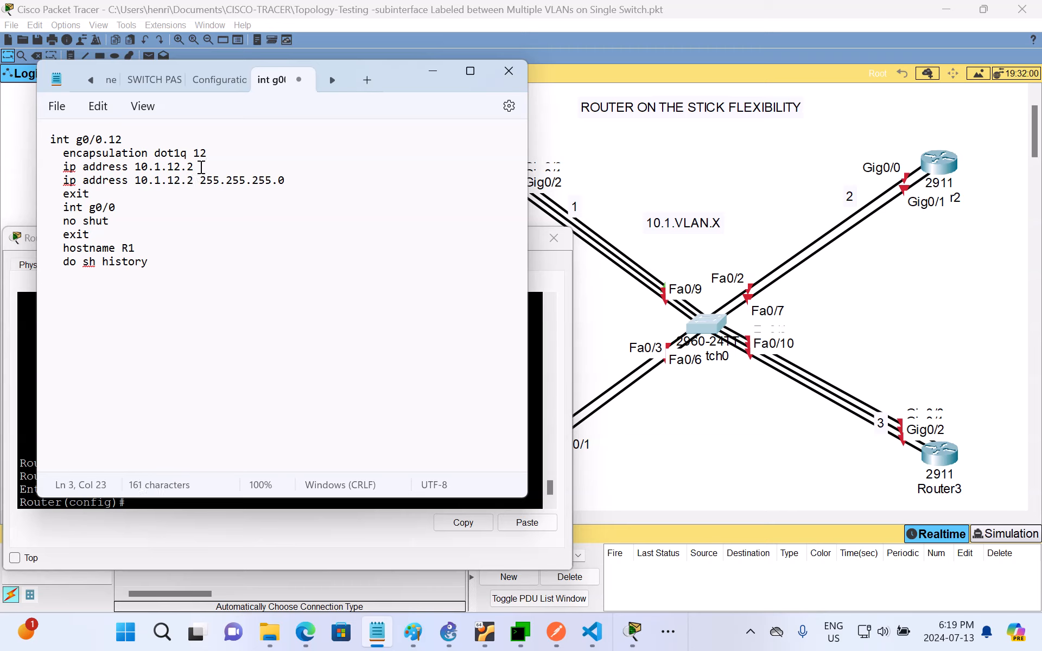
{"action": "key", "text": "BackSpace"}
{"action": "key", "text": "BackSpace"}
{"action": "key", "text": "BackSpace"}
{"action": "key", "text": "BackSpace"}
{"action": "key", "text": "BackSpace"}
{"action": "key", "text": "BackSpace"}
{"action": "key", "text": "BackSpace"}
{"action": "key", "text": "BackSpace"}
{"action": "key", "text": "BackSpace"}
{"action": "key", "text": "BackSpace"}
{"action": "key", "text": "BackSpace"}
{"action": "key", "text": "BackSpace"}
{"action": "key", "text": "BackSpace"}
{"action": "key", "text": "BackSpace"}
{"action": "key", "text": "BackSpace"}
{"action": "key", "text": "BackSpace"}
{"action": "key", "text": "BackSpace"}
{"action": "key", "text": "BackSpace"}
{"action": "key", "text": "BackSpace"}
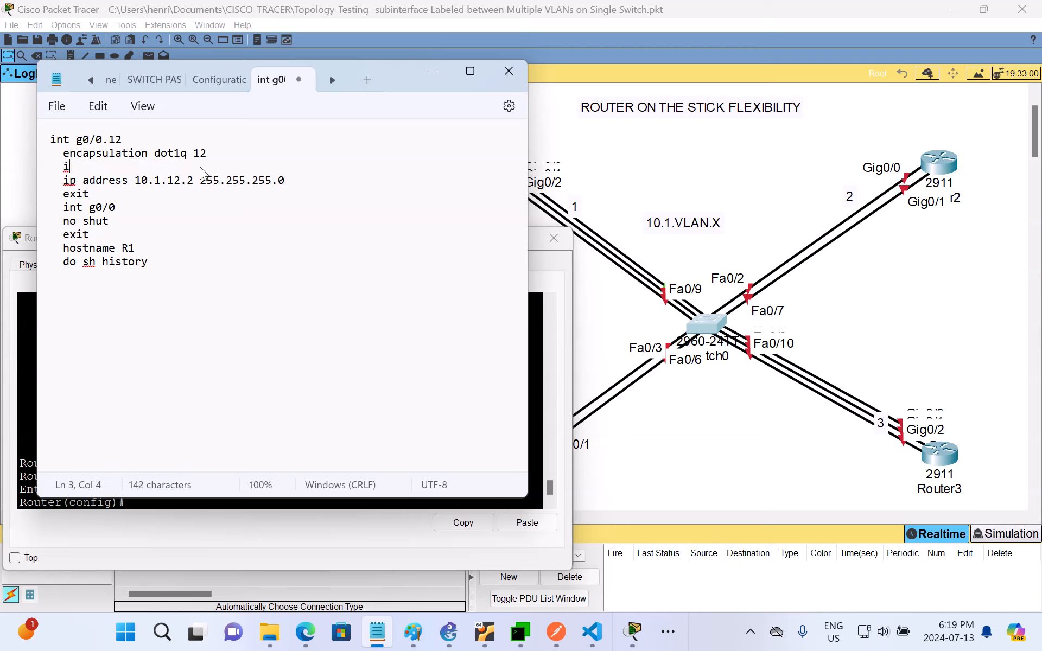
{"action": "key", "text": "BackSpace"}
{"action": "key", "text": "BackSpace"}
{"action": "key", "text": "BackSpace"}
{"action": "key", "text": "BackSpace"}
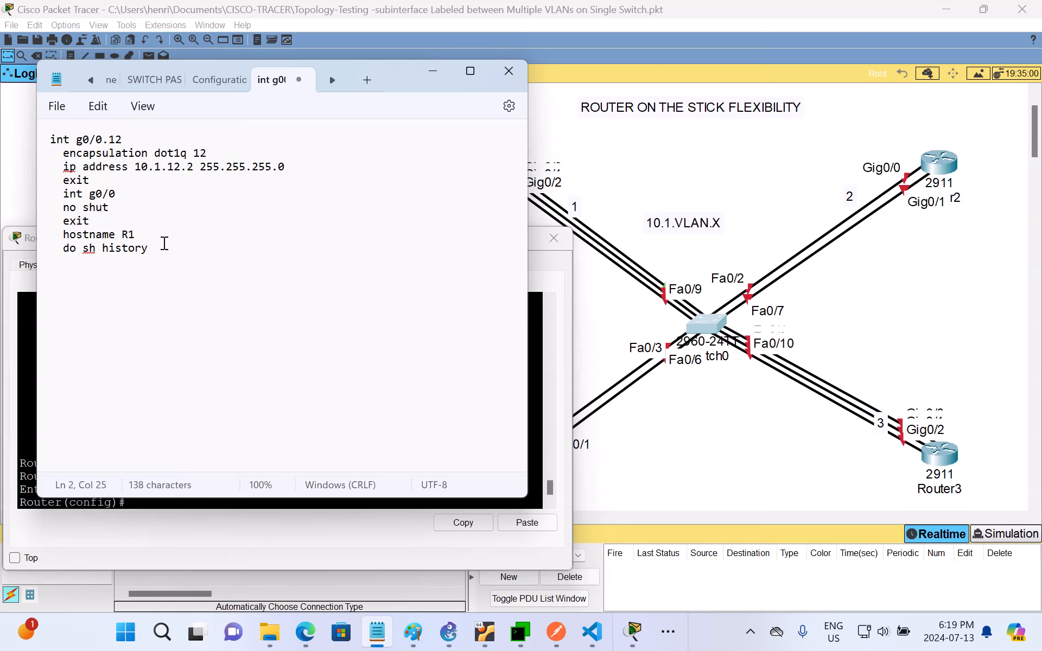
- Change the hostname in the command list to R2
{"action": "left_click", "coordinate": [136, 238]}
{"action": "key", "text": "BackSpace"}
{"action": "type", "text": "2"}
- Remove the do sh history line from the end of the command list
{"action": "left_click_drag", "start_coordinate": [163, 251], "coordinate": [57, 251]}
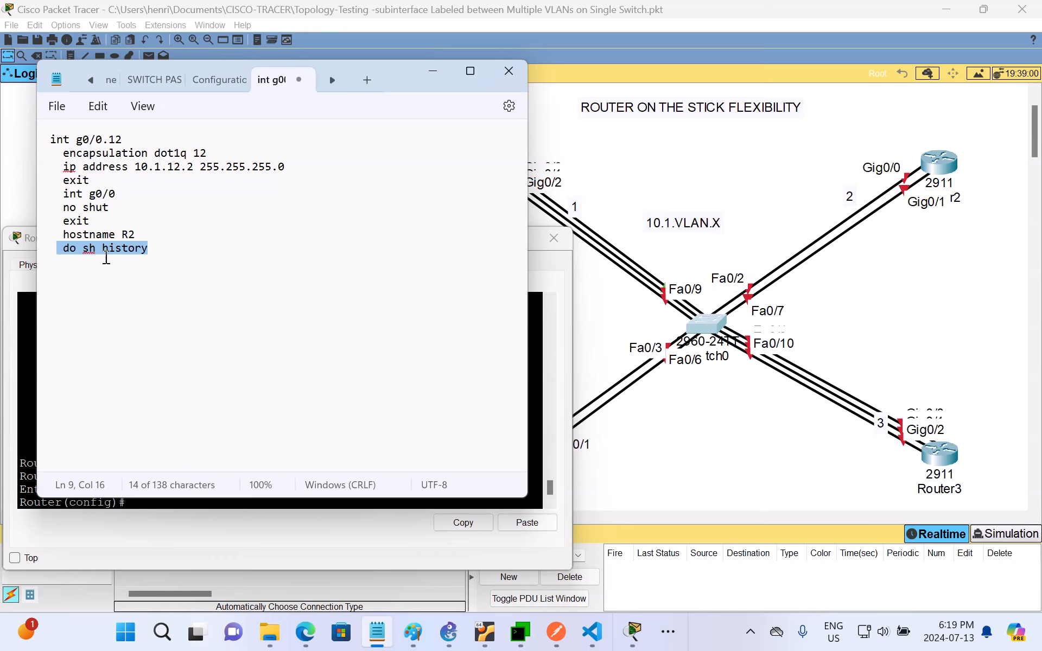
{"action": "left_click", "coordinate": [166, 294]}
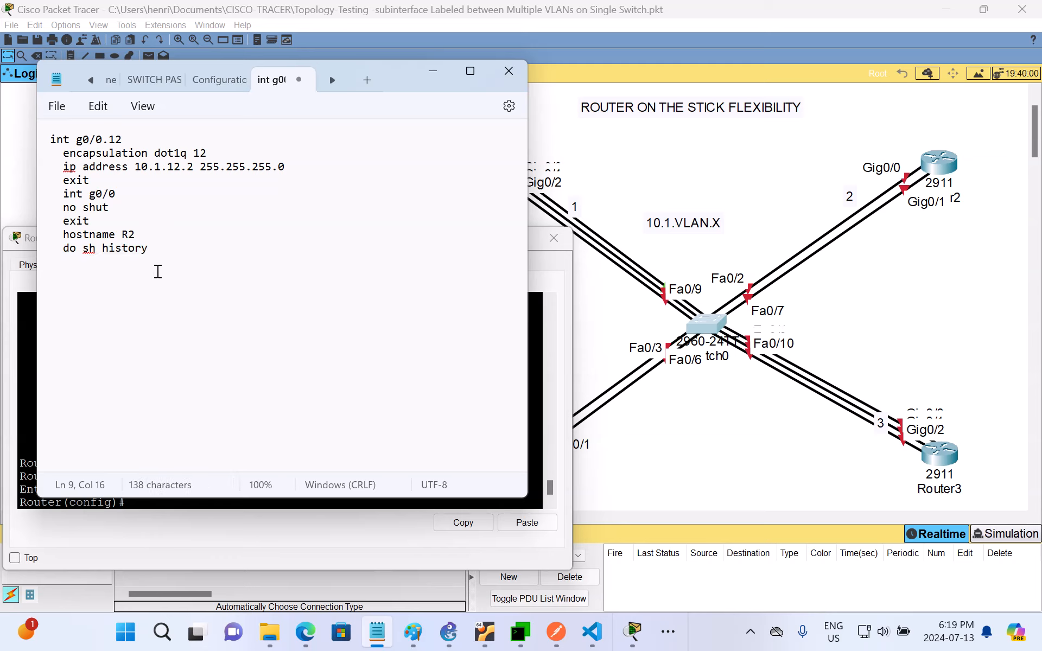
{"action": "key", "text": "BackSpace"}
{"action": "key", "text": "BackSpace"}
{"action": "key", "text": "BackSpace"}
{"action": "key", "text": "BackSpace"}
{"action": "key", "text": "BackSpace"}
{"action": "key", "text": "BackSpace"}
{"action": "key", "text": "BackSpace"}
{"action": "key", "text": "BackSpace"}
{"action": "key", "text": "BackSpace"}
{"action": "key", "text": "BackSpace"}
{"action": "key", "text": "BackSpace"}
{"action": "key", "text": "BackSpace"}
{"action": "key", "text": "BackSpace"}
{"action": "key", "text": "BackSpace"}
{"action": "key", "text": "BackSpace"}
- Copy the whole edited command list and run it in Router2's global configuration mode
{"action": "left_click_drag", "start_coordinate": [53, 137], "coordinate": [214, 260]}
{"action": "right_click", "coordinate": [82, 193]}
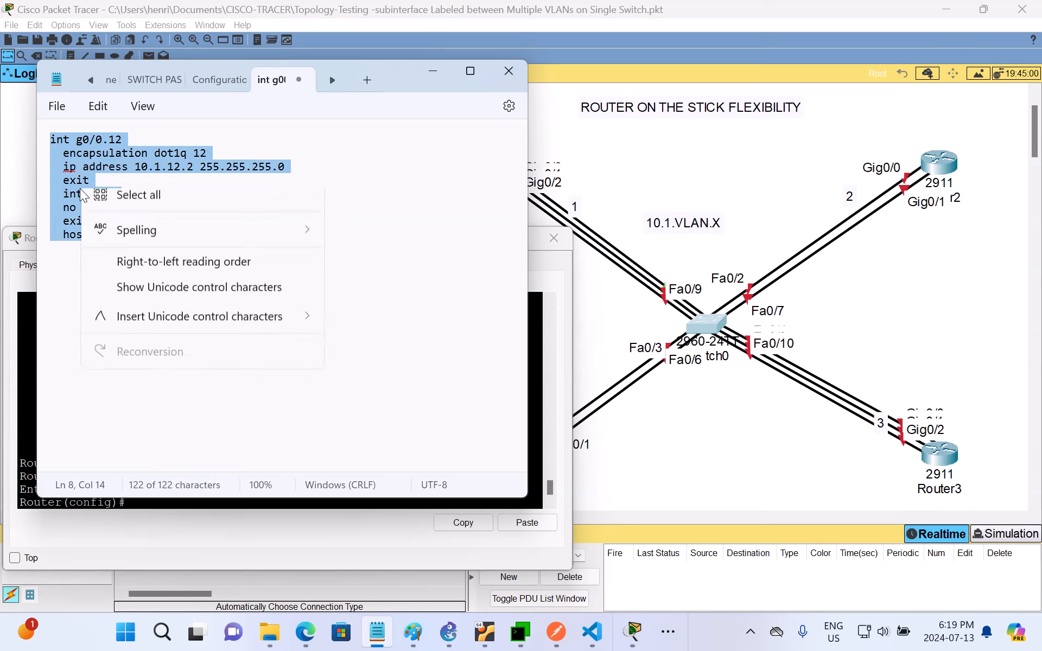
{"action": "left_click", "coordinate": [164, 280]}
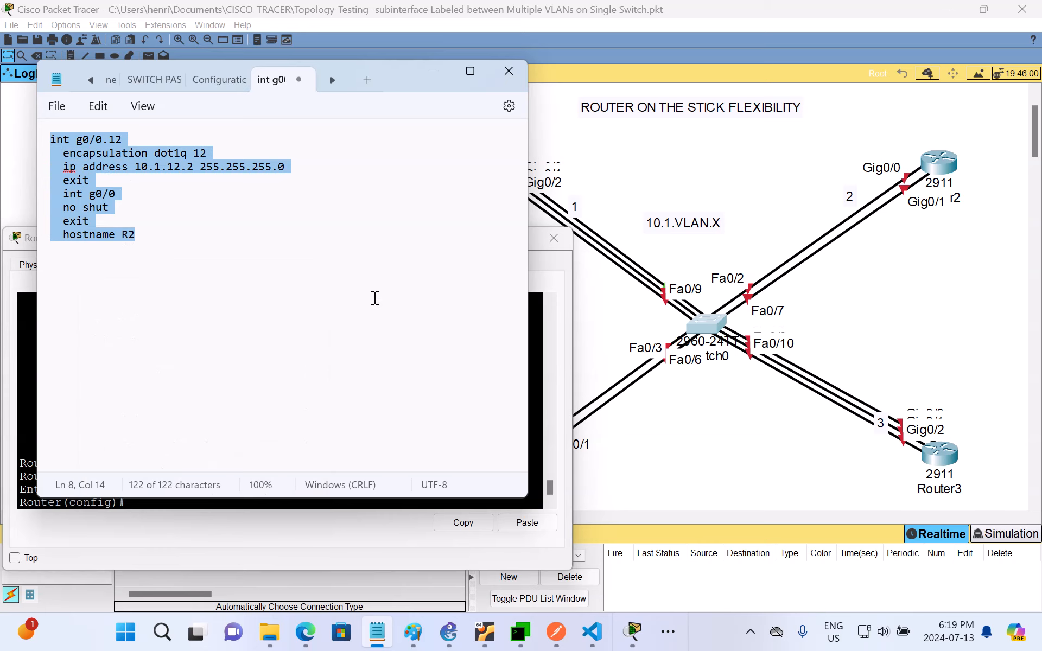
{"action": "left_click", "coordinate": [545, 270]}
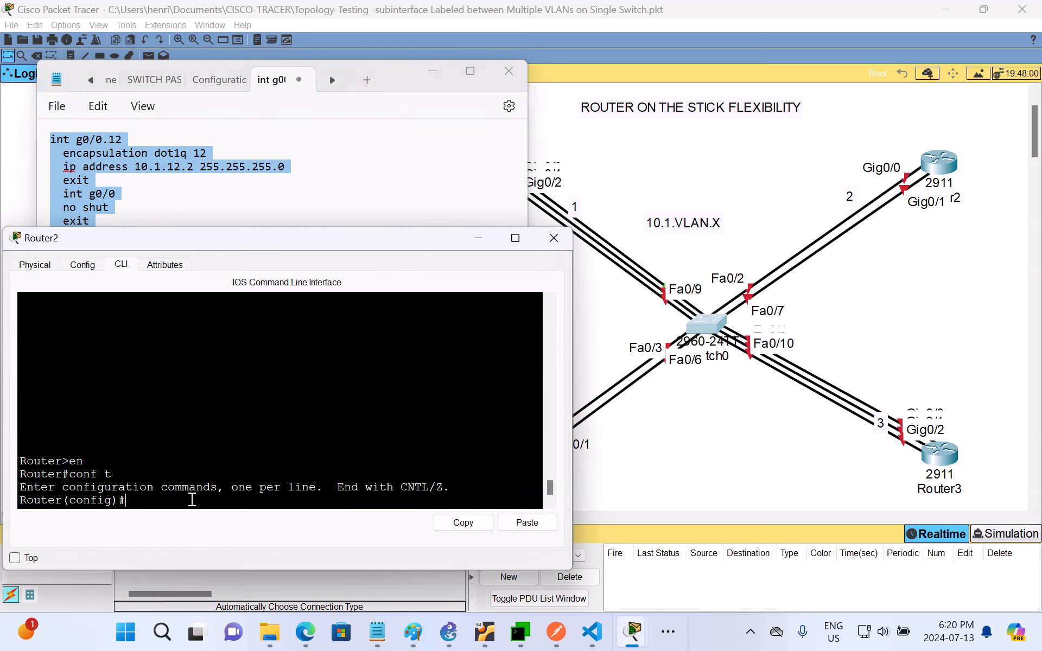
{"action": "right_click", "coordinate": [192, 500]}
{"action": "left_click", "coordinate": [223, 524]}
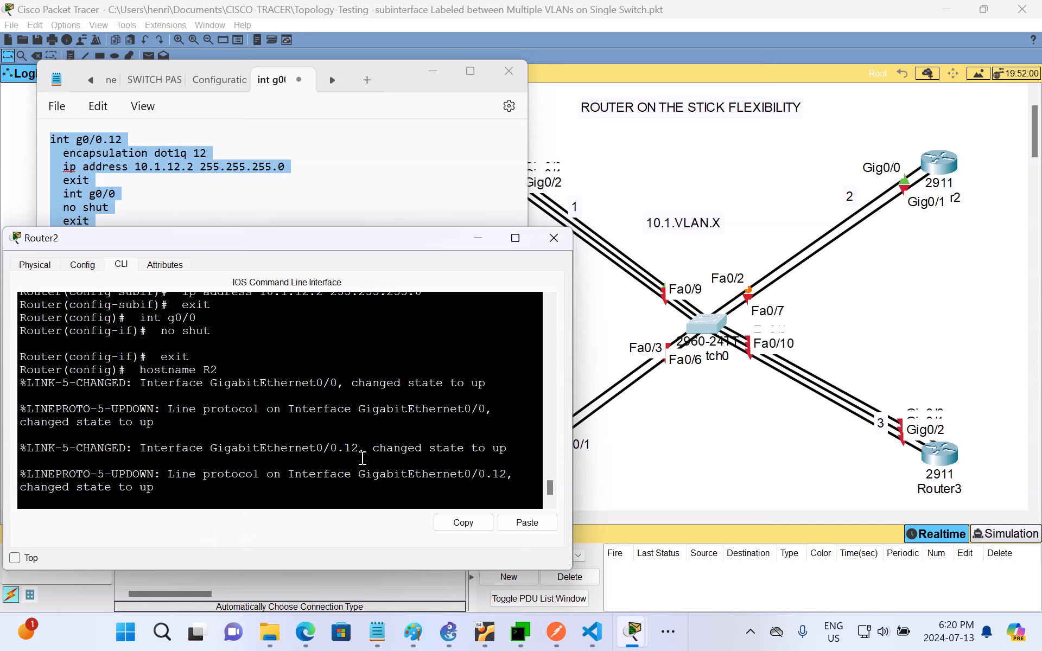
{"action": "key", "text": "Return"}
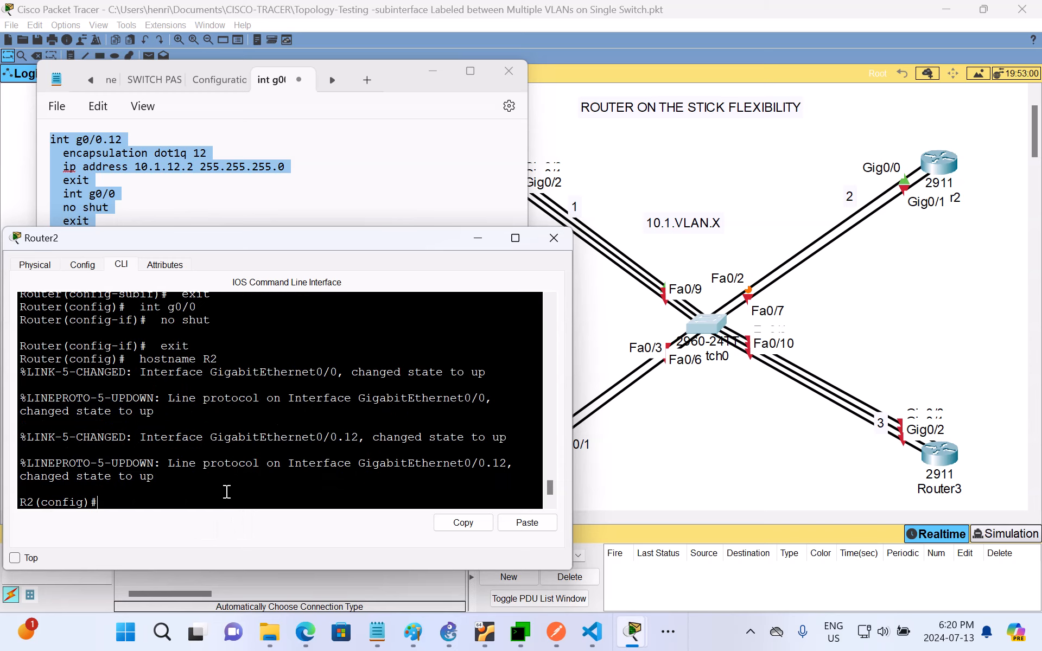
- Minimize the Notepad and Router2 windows and add a VLAN 12 text note between Router1 and Router2 in the topology
{"action": "left_click", "coordinate": [430, 73]}
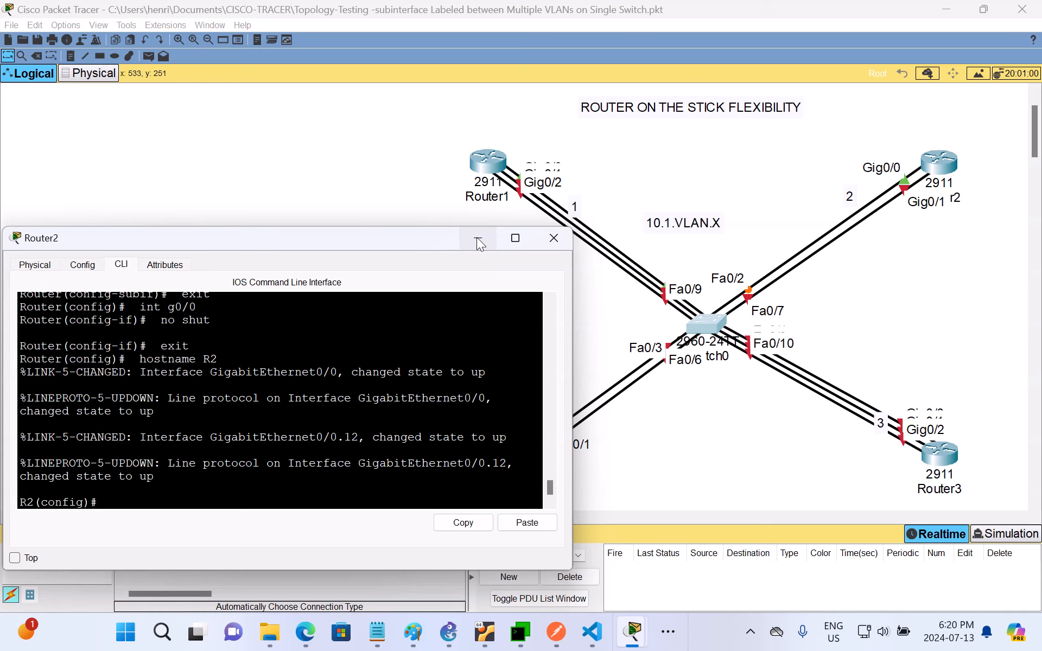
{"action": "left_click", "coordinate": [478, 238]}
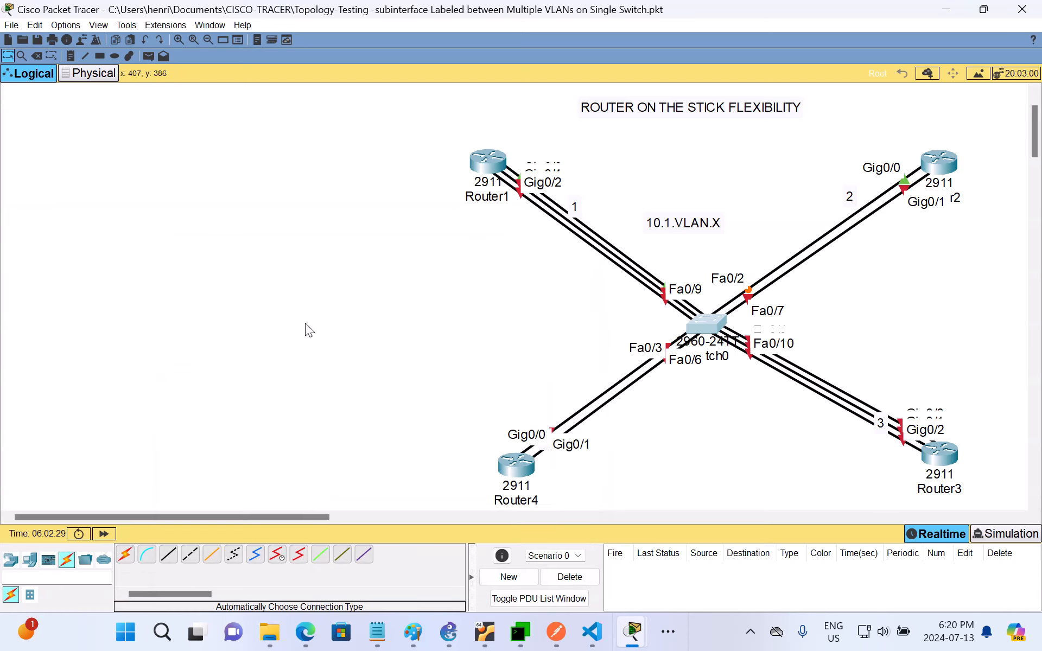
{"action": "left_click", "coordinate": [70, 55]}
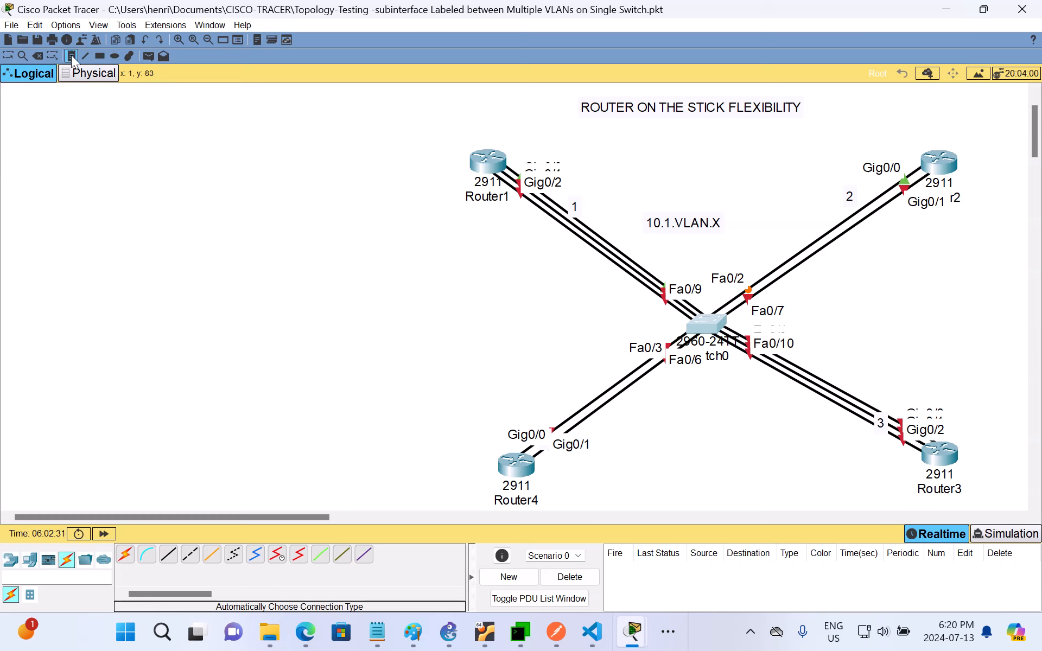
{"action": "left_click", "coordinate": [675, 160]}
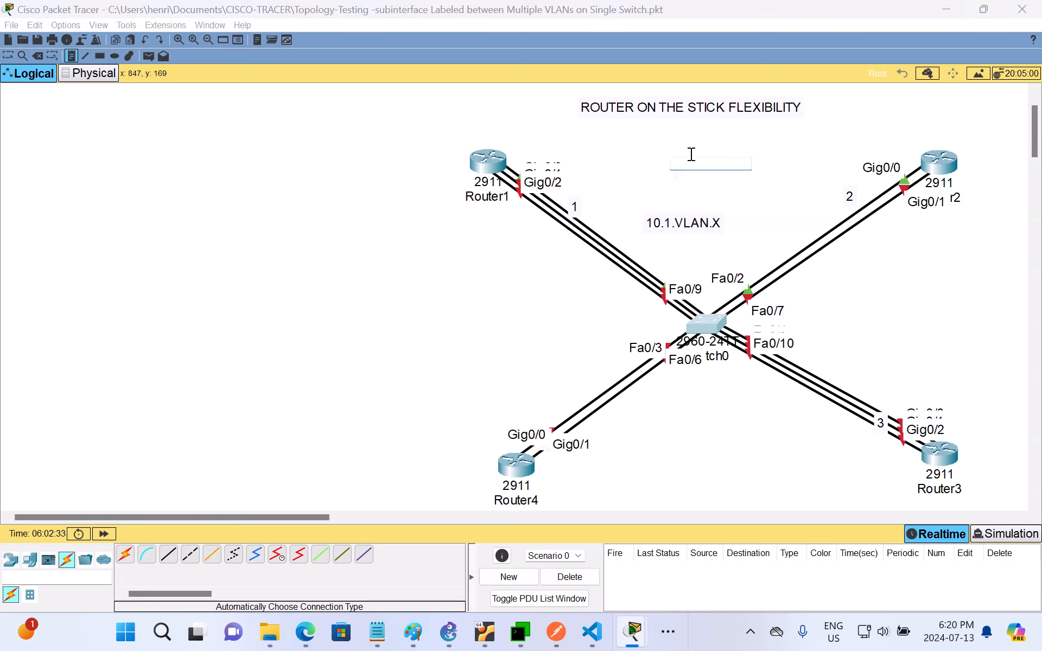
{"action": "type", "text": "VLAN 12"}
{"action": "left_click", "coordinate": [781, 202]}
{"action": "left_click", "coordinate": [711, 171]}
{"action": "left_click", "coordinate": [793, 157]}
{"action": "key", "text": "Escape"}
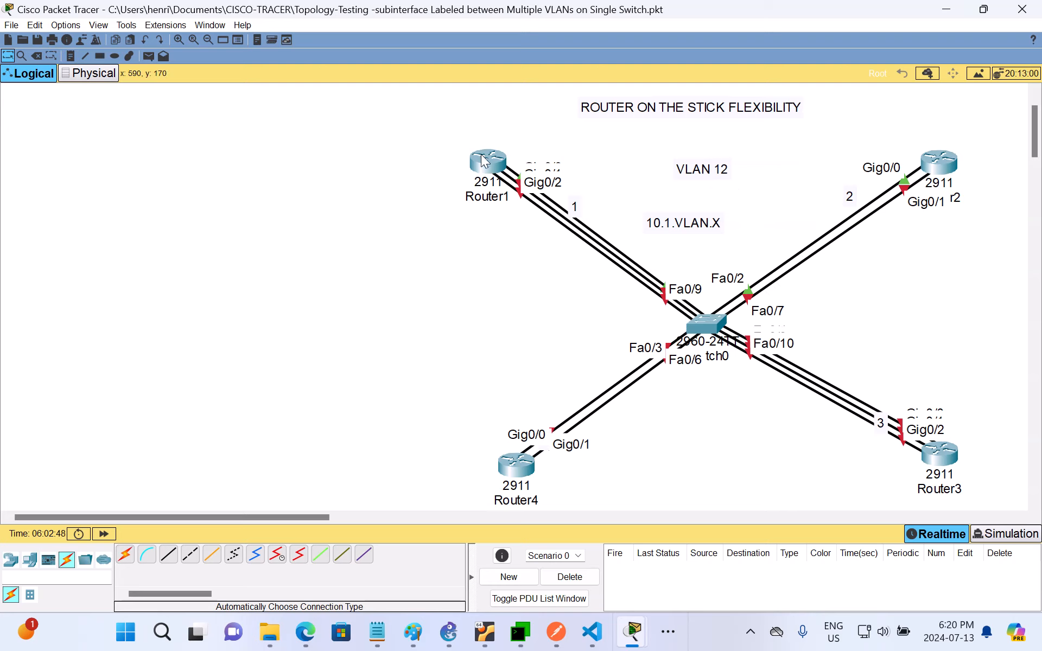
- Switch to the Paint diagram, undo the circles around the two G0/0 labels, and circle both G0/2 labels on the VLAN 13 link
{"action": "mouse_move", "coordinate": [483, 161]}
{"action": "left_click", "coordinate": [417, 645]}
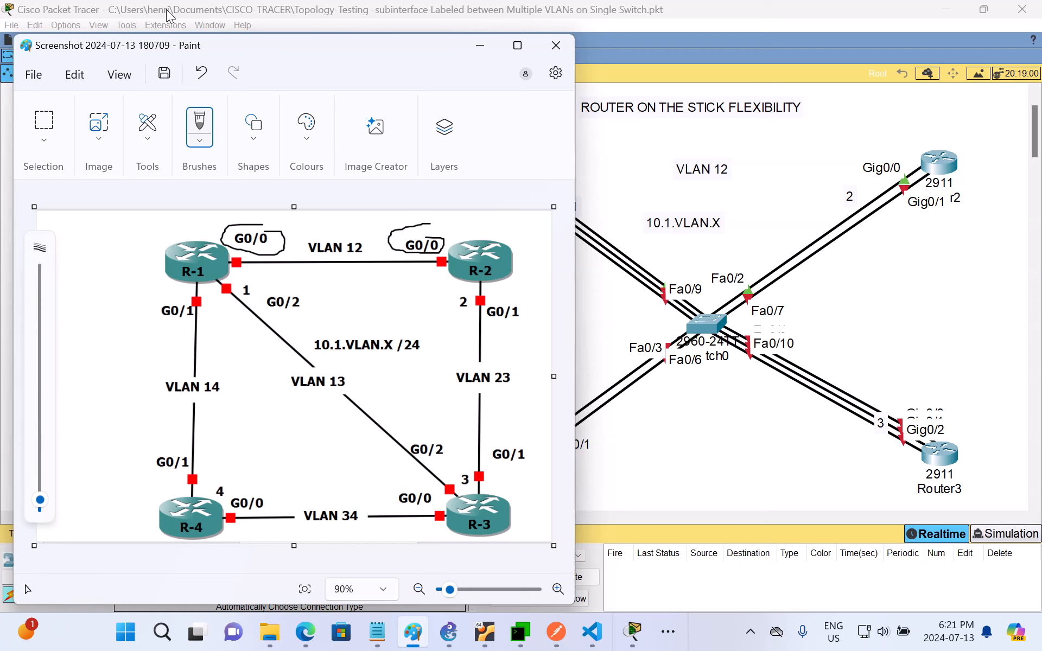
{"action": "left_click", "coordinate": [201, 74]}
{"action": "left_click", "coordinate": [201, 74]}
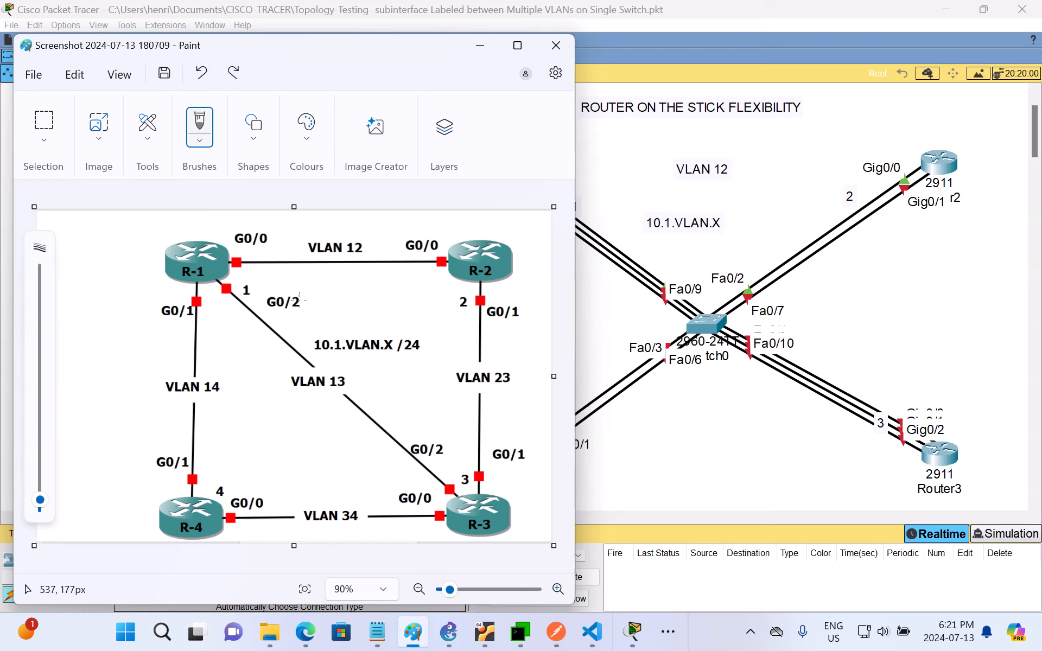
{"action": "mouse_move", "coordinate": [313, 289]}
{"action": "left_mouse_down"}
{"action": "mouse_move", "coordinate": [278, 284]}
{"action": "mouse_move", "coordinate": [262, 291]}
{"action": "mouse_move", "coordinate": [259, 314]}
{"action": "mouse_move", "coordinate": [298, 324]}
{"action": "mouse_move", "coordinate": [327, 294]}
{"action": "mouse_move", "coordinate": [297, 275]}
{"action": "left_mouse_up"}
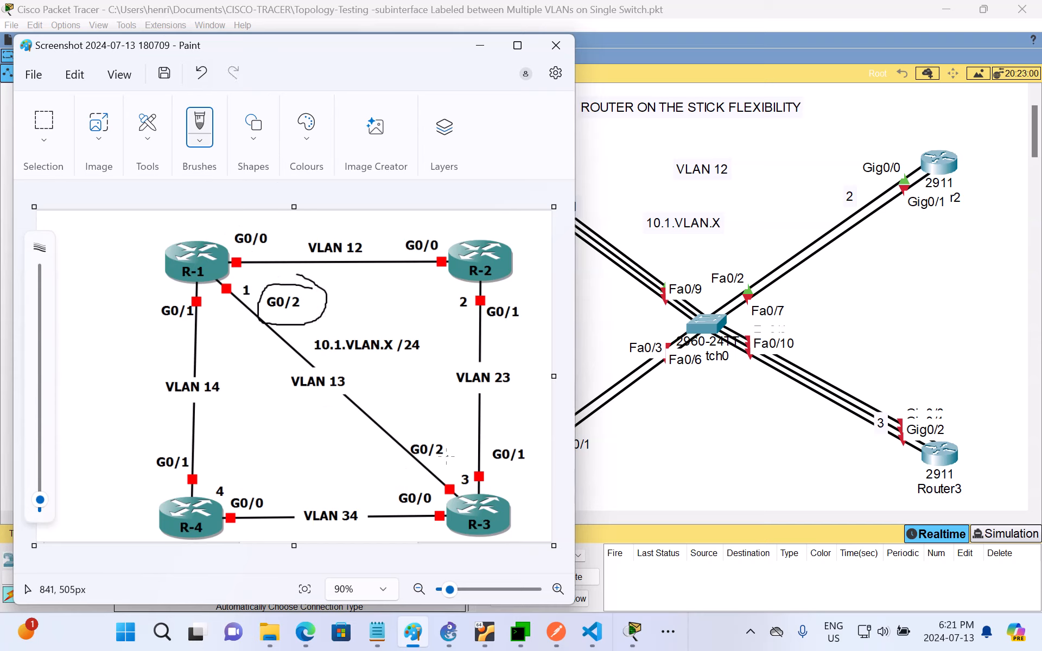
{"action": "mouse_move", "coordinate": [444, 466]}
{"action": "left_mouse_down"}
{"action": "mouse_move", "coordinate": [441, 428]}
{"action": "mouse_move", "coordinate": [413, 427]}
{"action": "mouse_move", "coordinate": [397, 443]}
{"action": "mouse_move", "coordinate": [420, 468]}
{"action": "mouse_move", "coordinate": [448, 463]}
{"action": "left_mouse_up"}
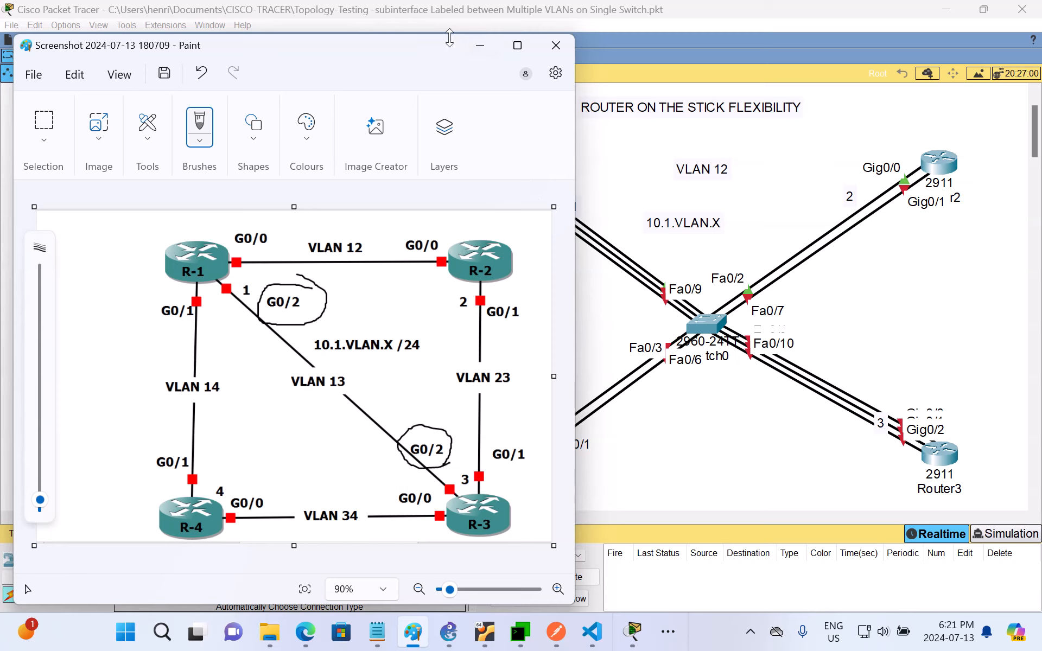
{"action": "left_click", "coordinate": [470, 49]}
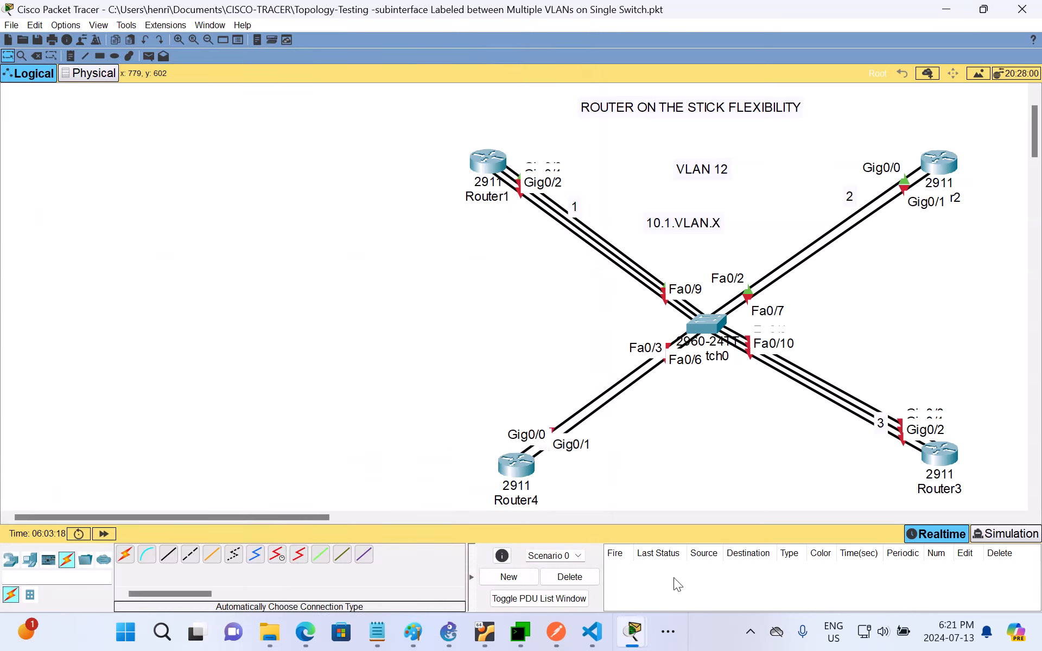
{"action": "mouse_move", "coordinate": [635, 634]}
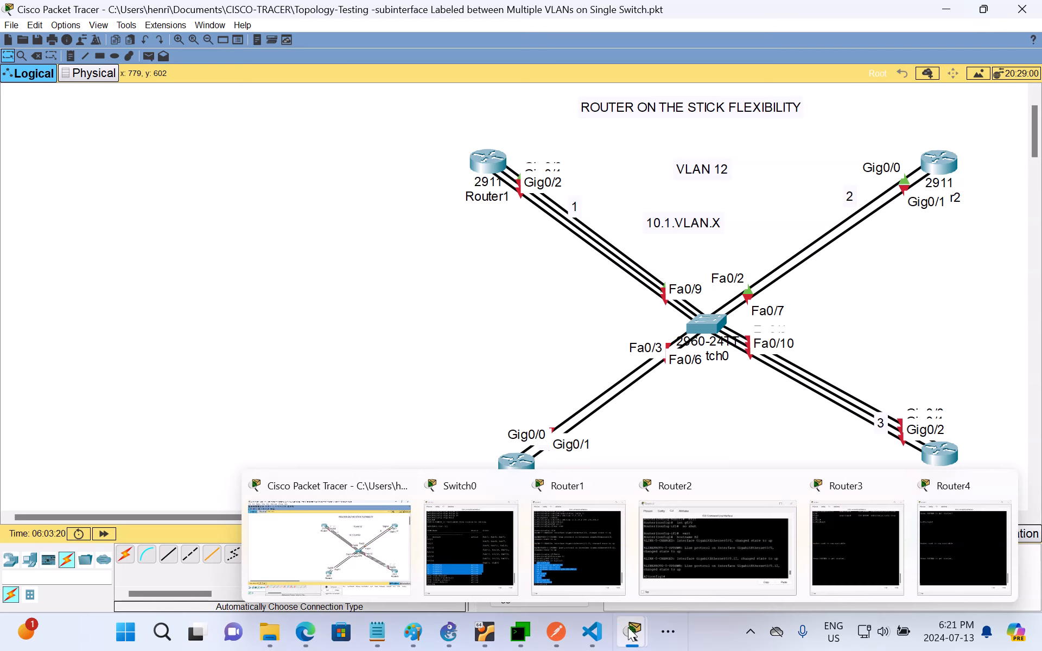
- In Router1's CLI, create subinterface g0/2.13 with dot1q encapsulation for VLAN 13
{"action": "left_click", "coordinate": [602, 555]}
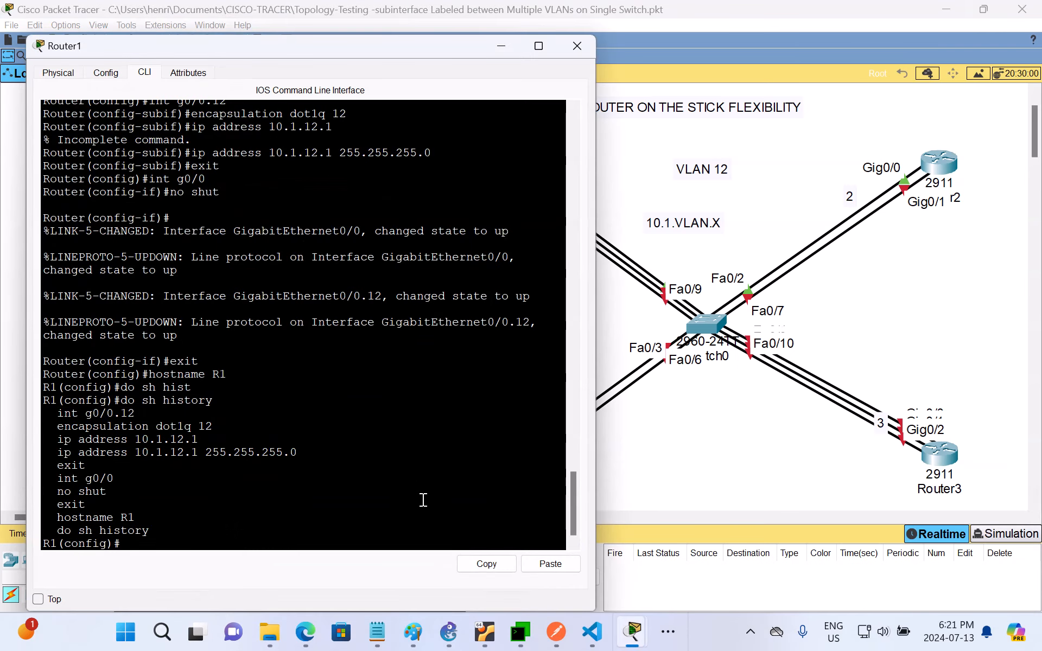
{"action": "key", "text": "Return"}
{"action": "key", "text": "Return"}
{"action": "key", "text": "Return"}
{"action": "key", "text": "Return"}
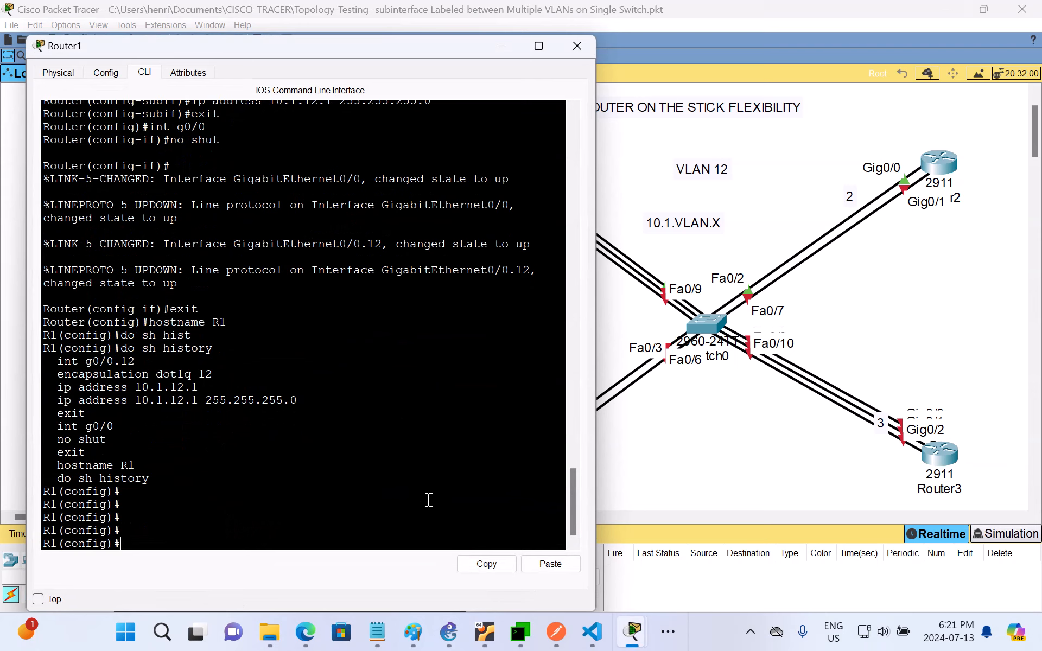
{"action": "type", "text": "int g"}
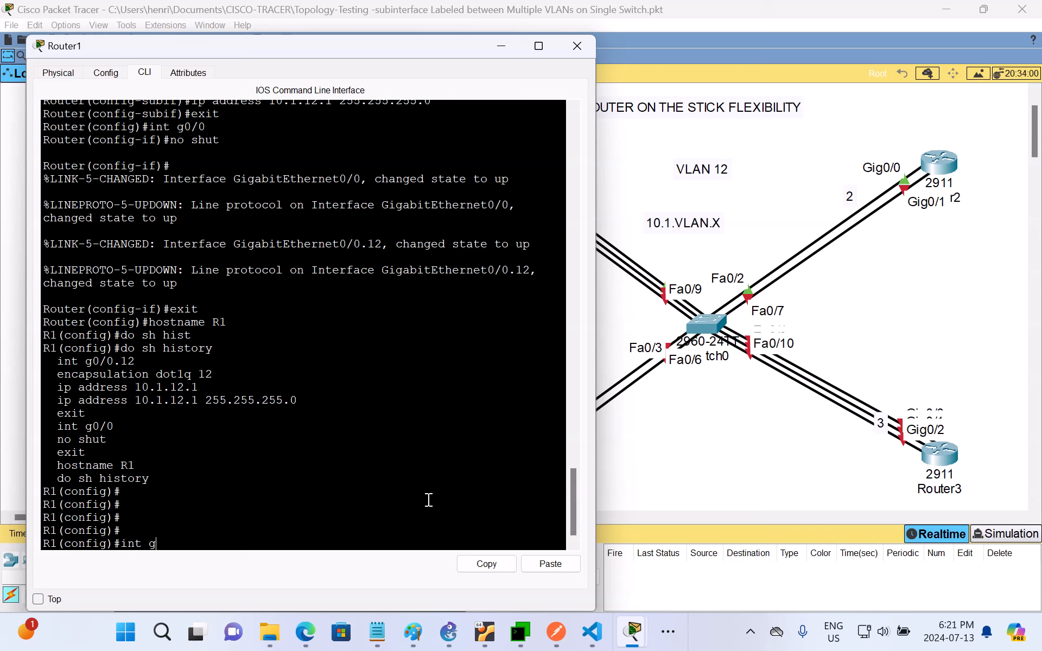
{"action": "type", "text": "0/2.13"}
{"action": "key", "text": "Return"}
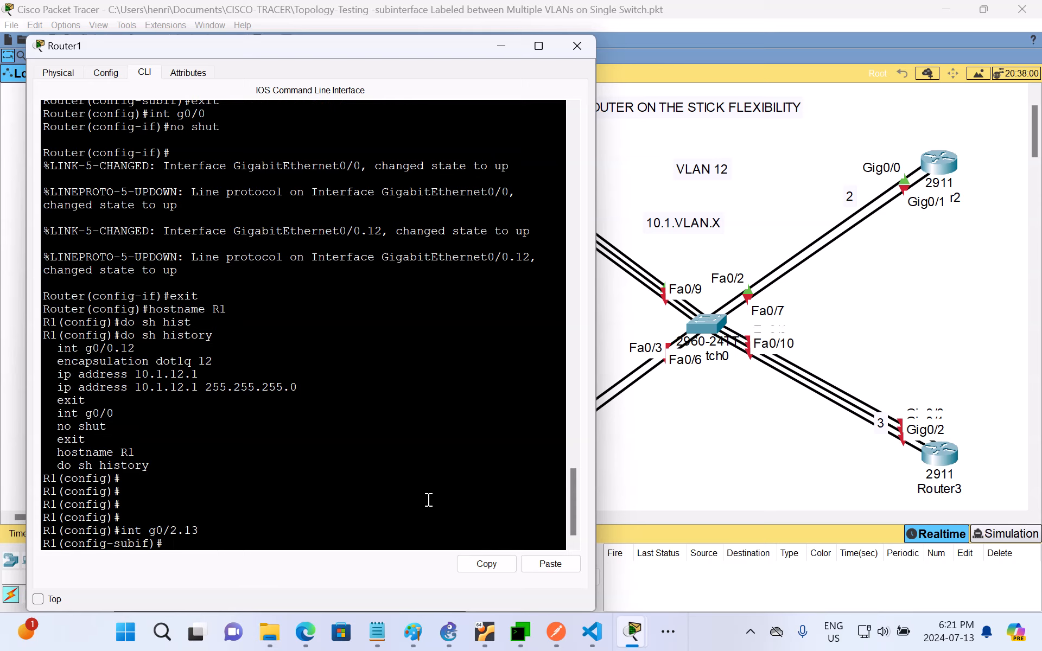
{"action": "type", "text": "encapsulation dot1q 13"}
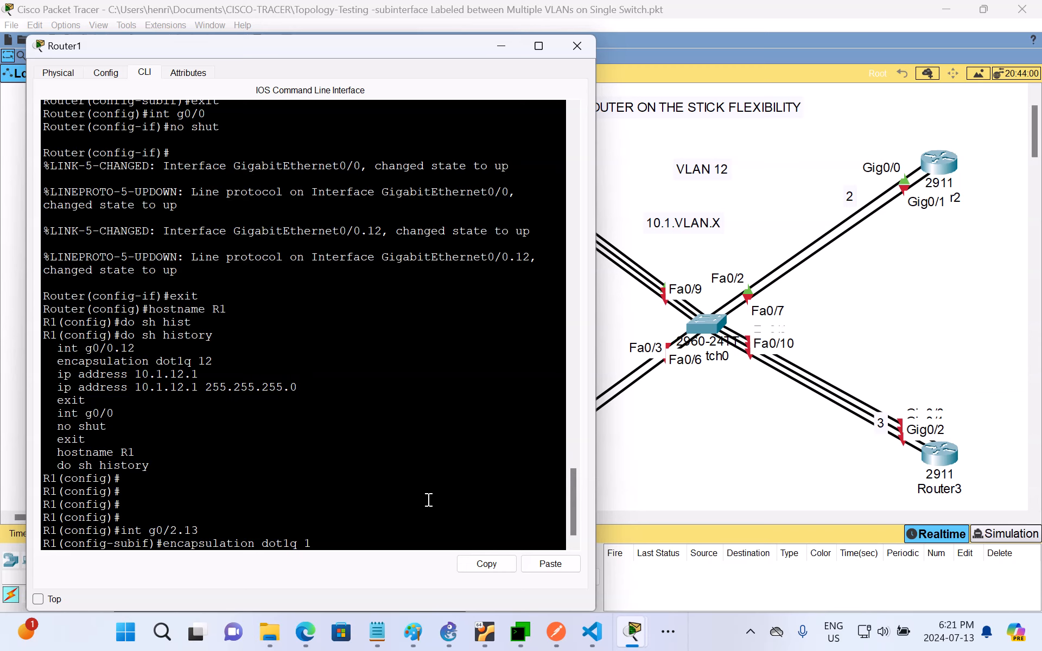
{"action": "key", "text": "Return"}
- Assign IP address 10.1.13.1 255.255.255.0 to subinterface g0/2.13 and return to global configuration mode
{"action": "type", "text": "ig-subif)#i"}
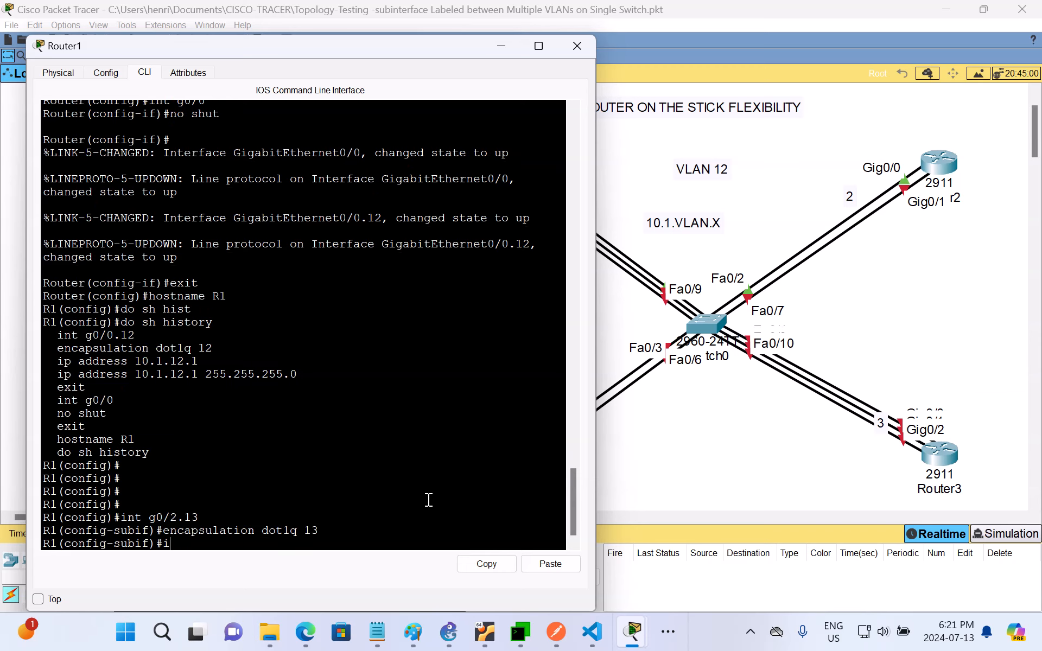
{"action": "type", "text": "p address 10.1.13.1 255."}
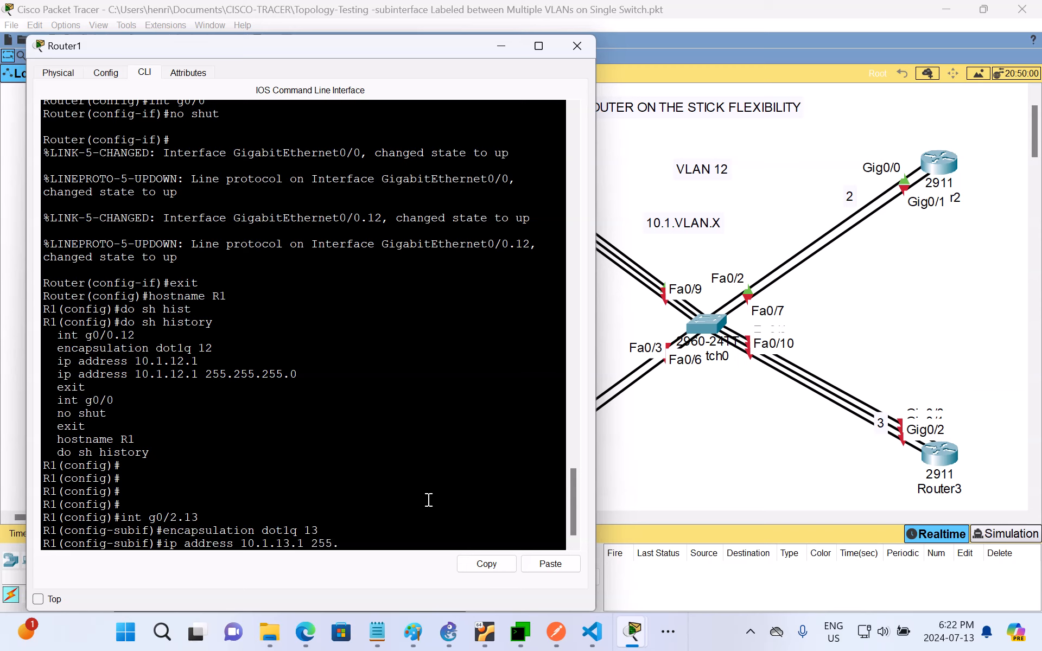
{"action": "type", "text": "255.255.0"}
{"action": "key", "text": "Return"}
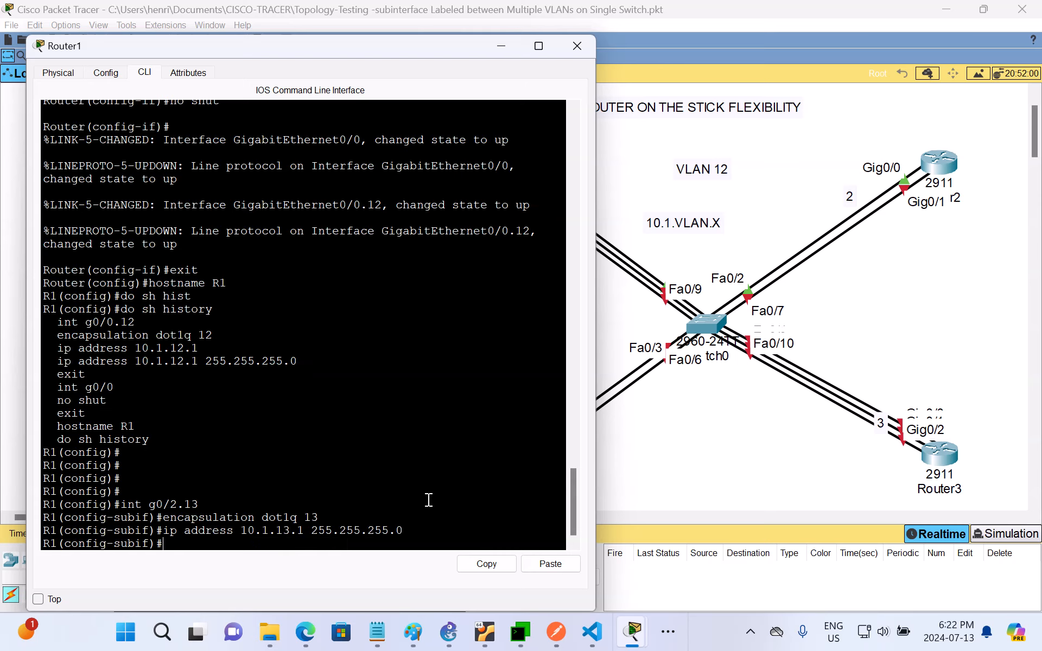
{"action": "type", "text": "exit"}
{"action": "key", "text": "Return"}
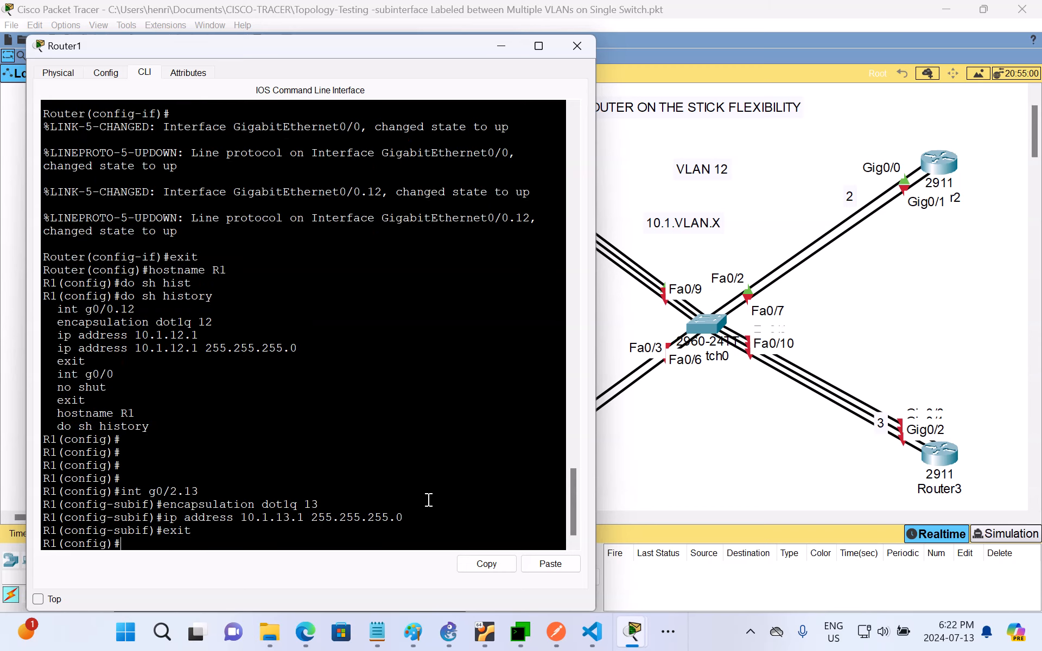
- Enable Router1's physical interface g0/2 with no shut, exit to global configuration mode and minimize the router window
{"action": "type", "text": "int g0/2"}
{"action": "key", "text": "Return"}
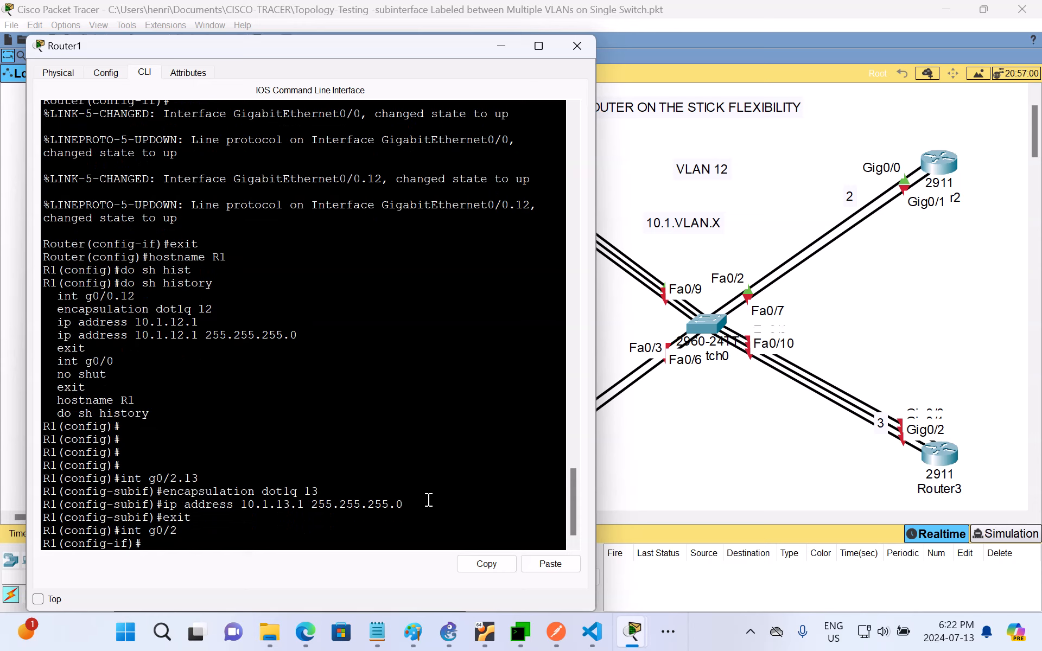
{"action": "type", "text": "no shut"}
{"action": "key", "text": "Return"}
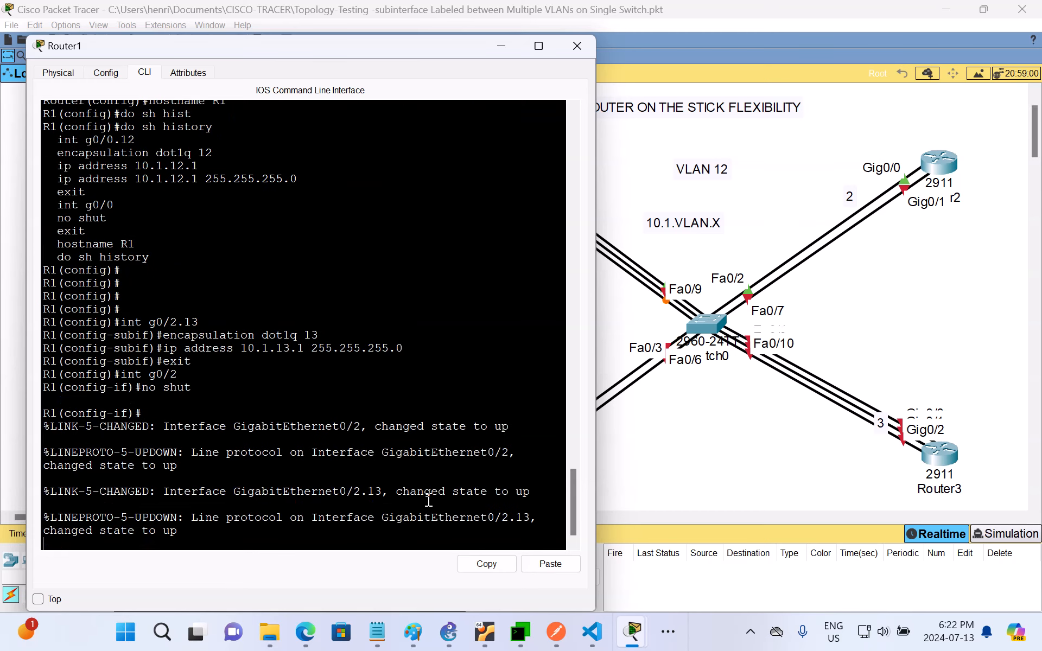
{"action": "key", "text": "Return"}
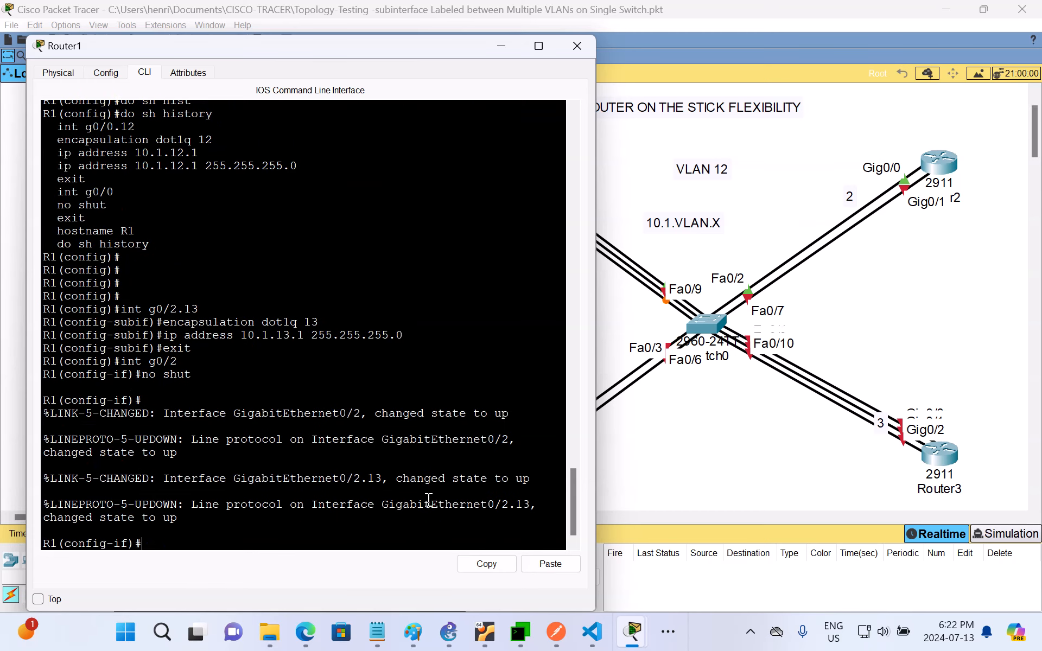
{"action": "type", "text": "exit"}
{"action": "key", "text": "Return"}
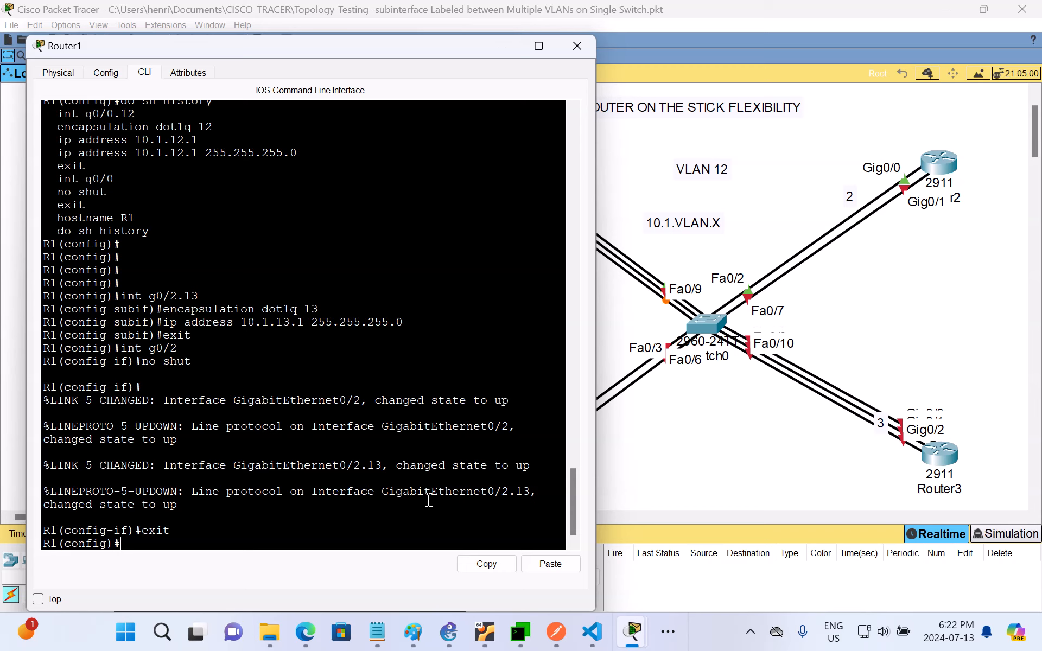
{"action": "left_click", "coordinate": [501, 47]}
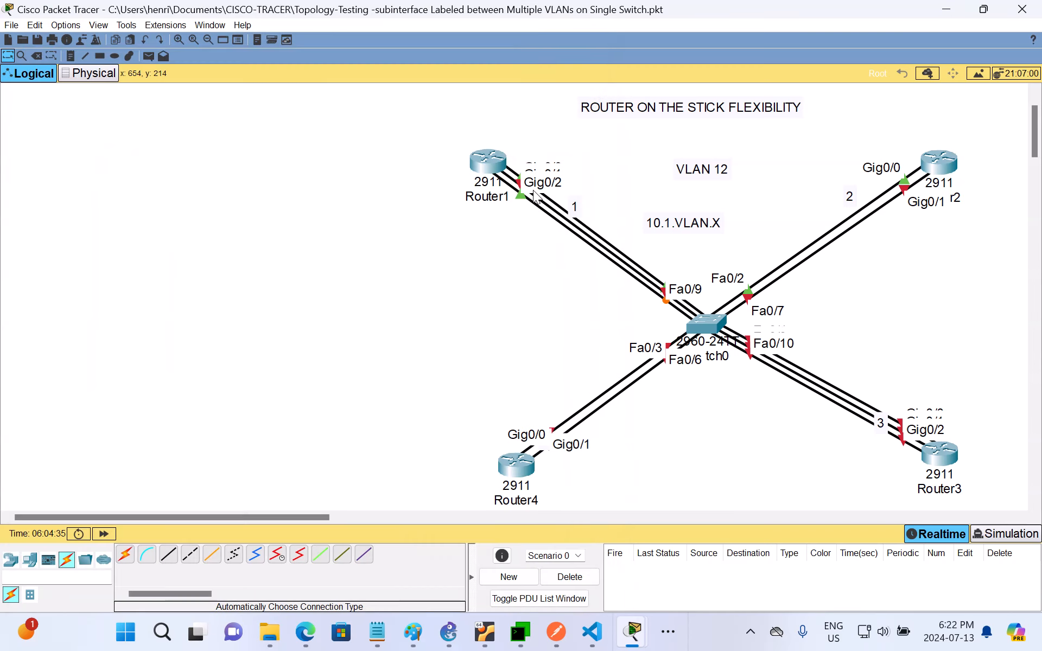
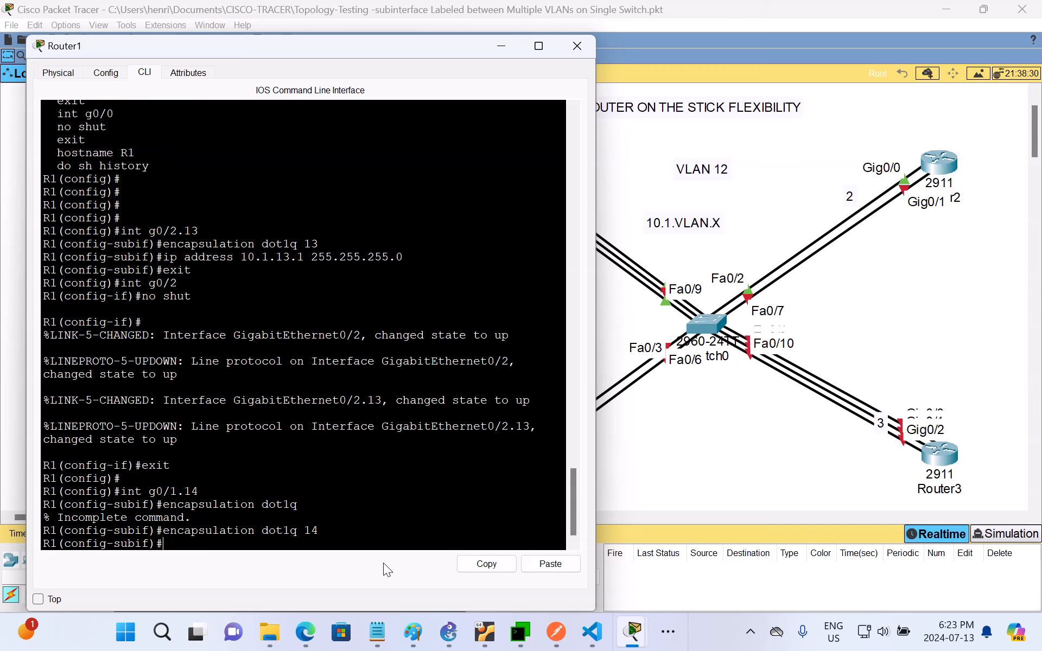
- Assign IP address 10.1.14.1 255.255.255.0 to Router1's subinterface g0/1.14 and exit subinterface configuration
{"action": "type", "text": "ip address 10.1.14.1 255.255.255"}
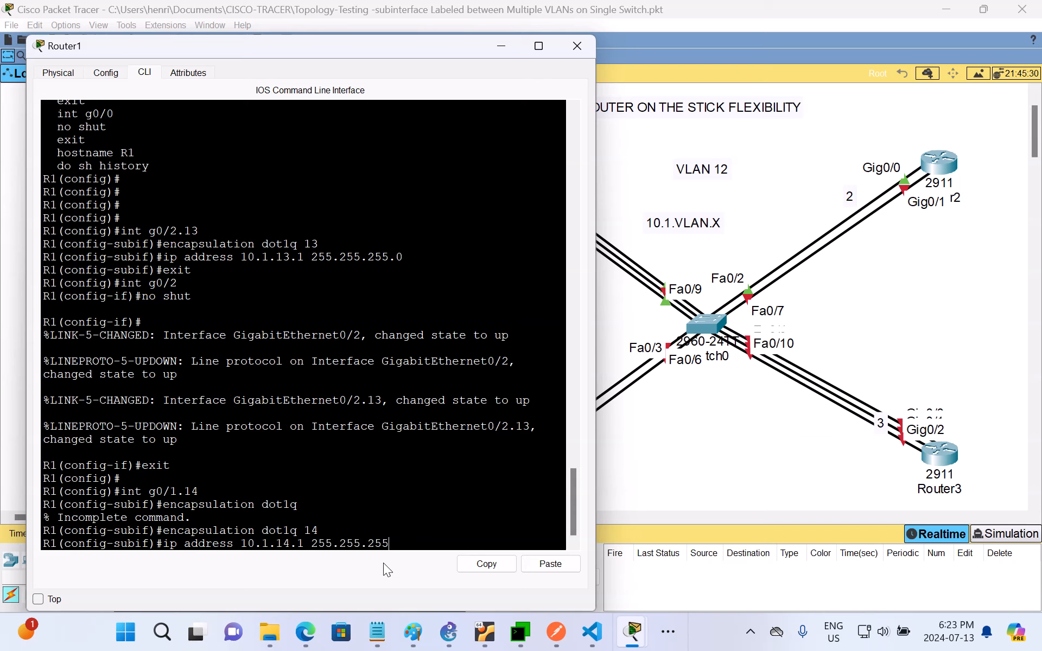
{"action": "type", "text": ".0"}
{"action": "key", "text": "Return"}
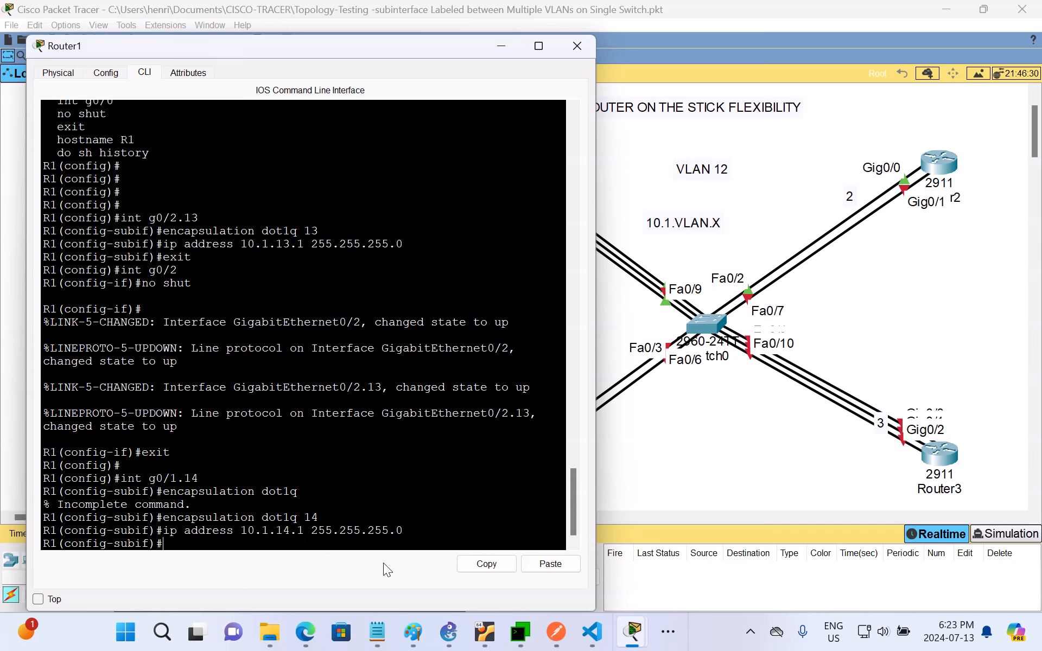
{"action": "type", "text": "exxit"}
{"action": "key", "text": "Return"}
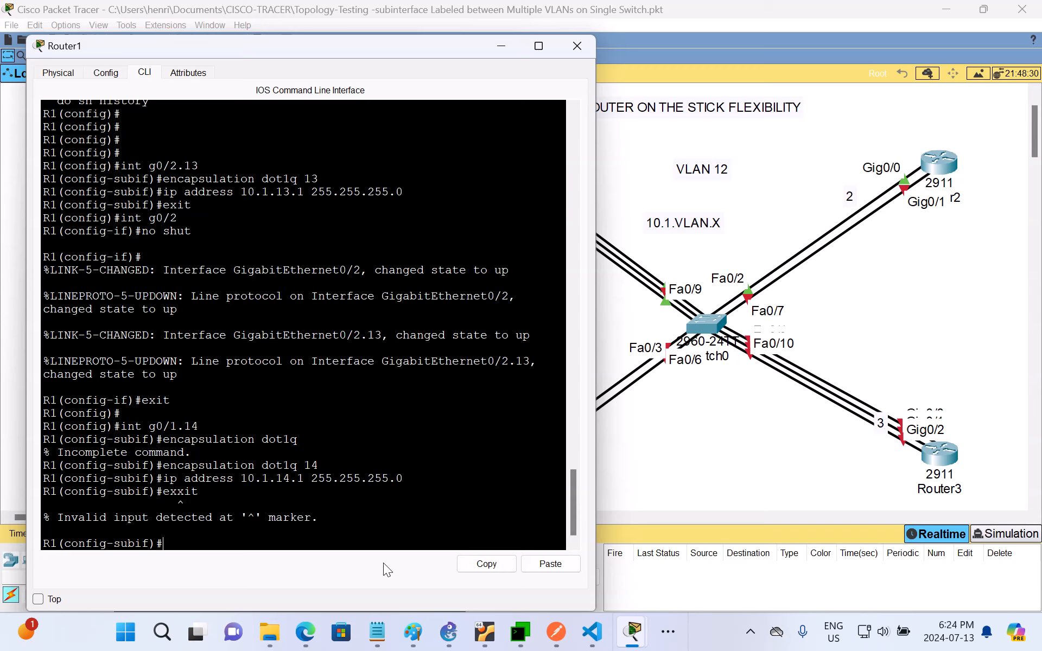
{"action": "type", "text": "exit"}
{"action": "key", "text": "Return"}
- Enable Router1's physical interface g0/1 with no shut
{"action": "type", "text": "int"}
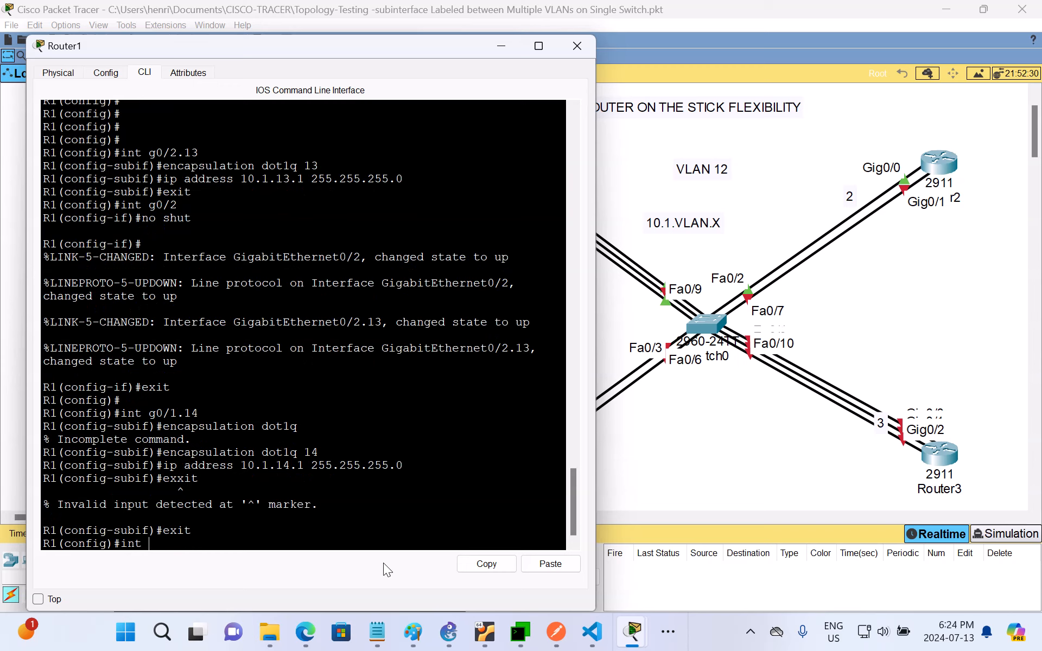
{"action": "type", "text": " g0/1"}
{"action": "key", "text": "Return"}
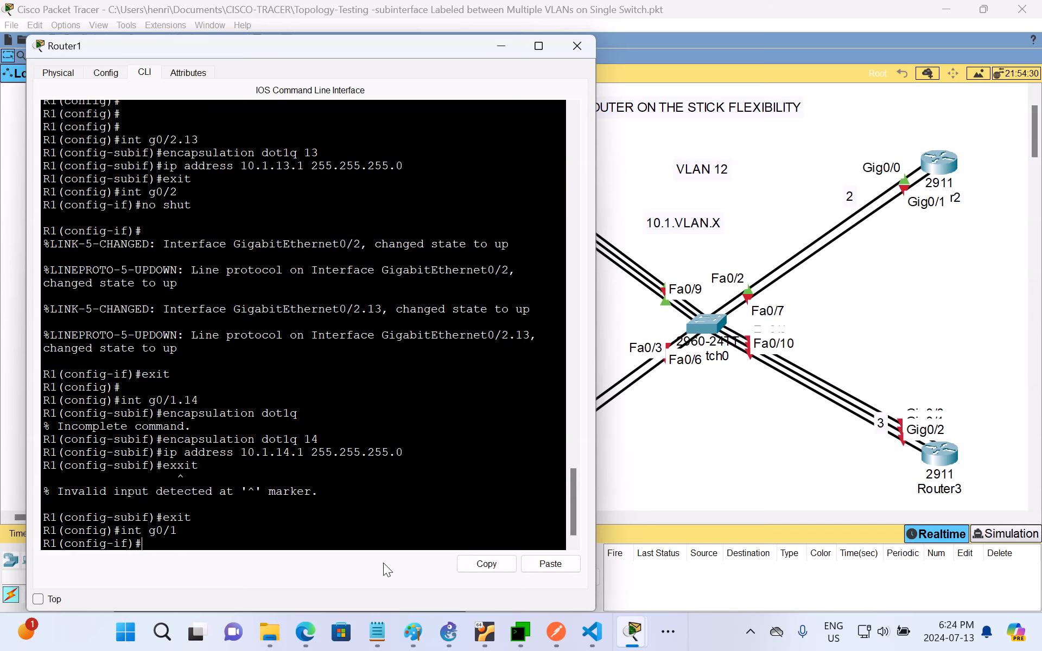
{"action": "type", "text": "no shut"}
{"action": "key", "text": "Return"}
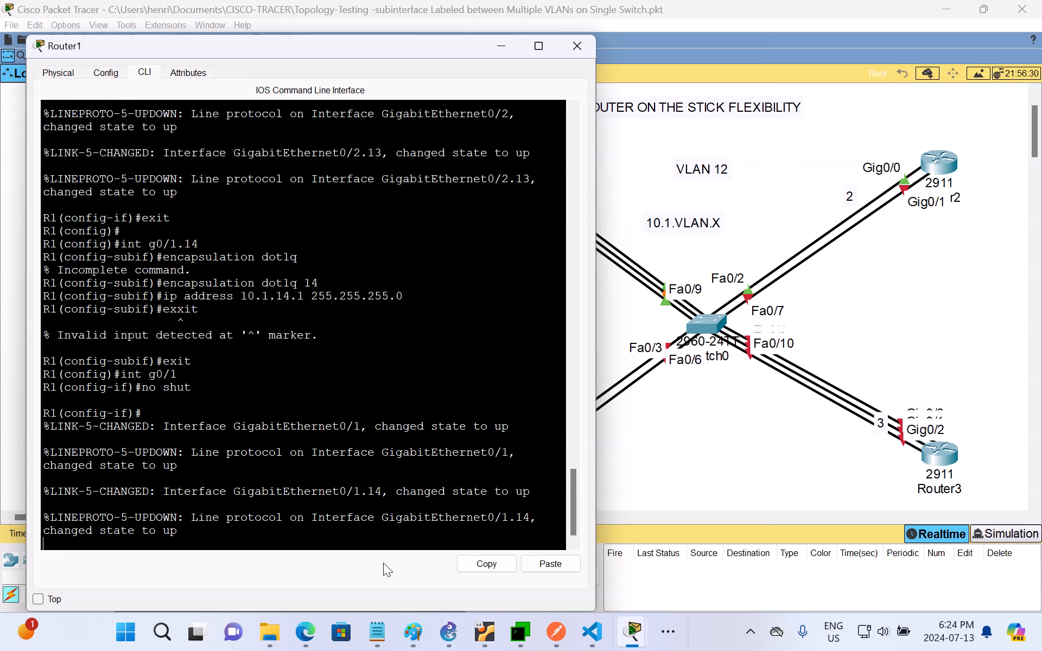
{"action": "key", "text": "Return"}
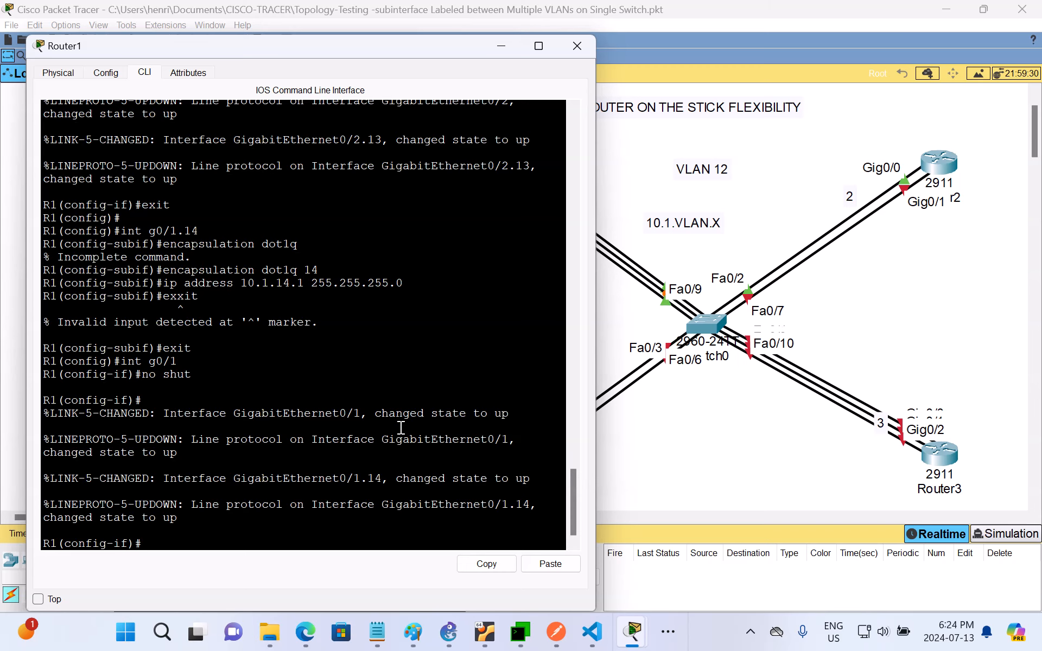
- Switch to the Paint diagram, draw a curve between the G0/1 labels along the VLAN 23 link, undo it and minimize Paint
{"action": "scroll", "coordinate": [401, 432], "scroll_direction": "up", "scroll_amount": 1}
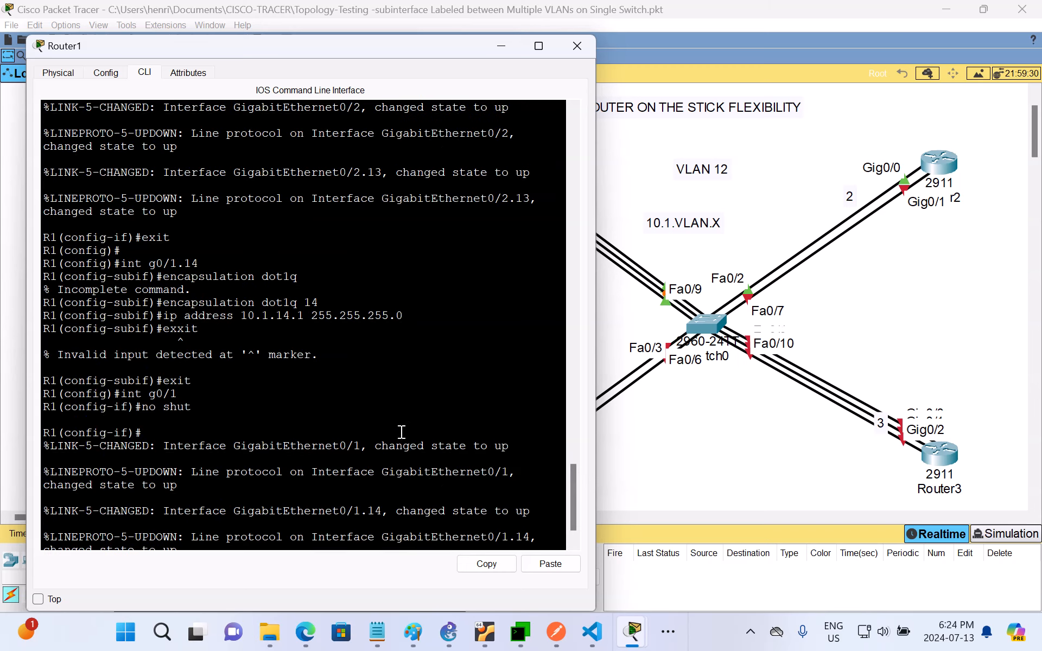
{"action": "left_click", "coordinate": [421, 639]}
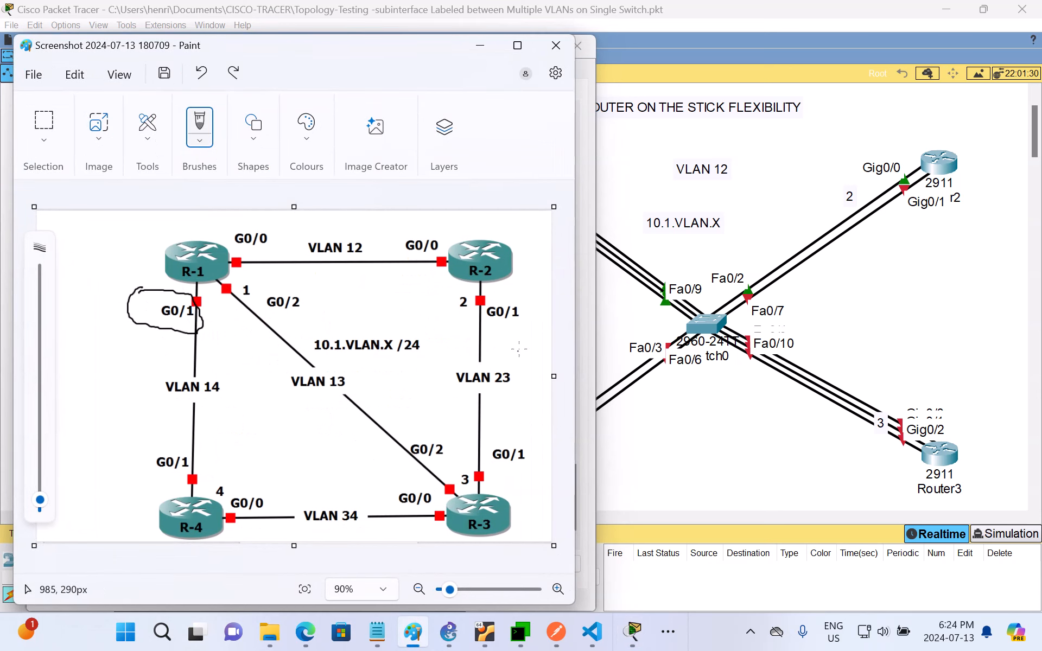
{"action": "mouse_move", "coordinate": [505, 298]}
{"action": "left_mouse_down"}
{"action": "mouse_move", "coordinate": [539, 324]}
{"action": "mouse_move", "coordinate": [543, 374]}
{"action": "mouse_move", "coordinate": [524, 434]}
{"action": "left_mouse_up"}
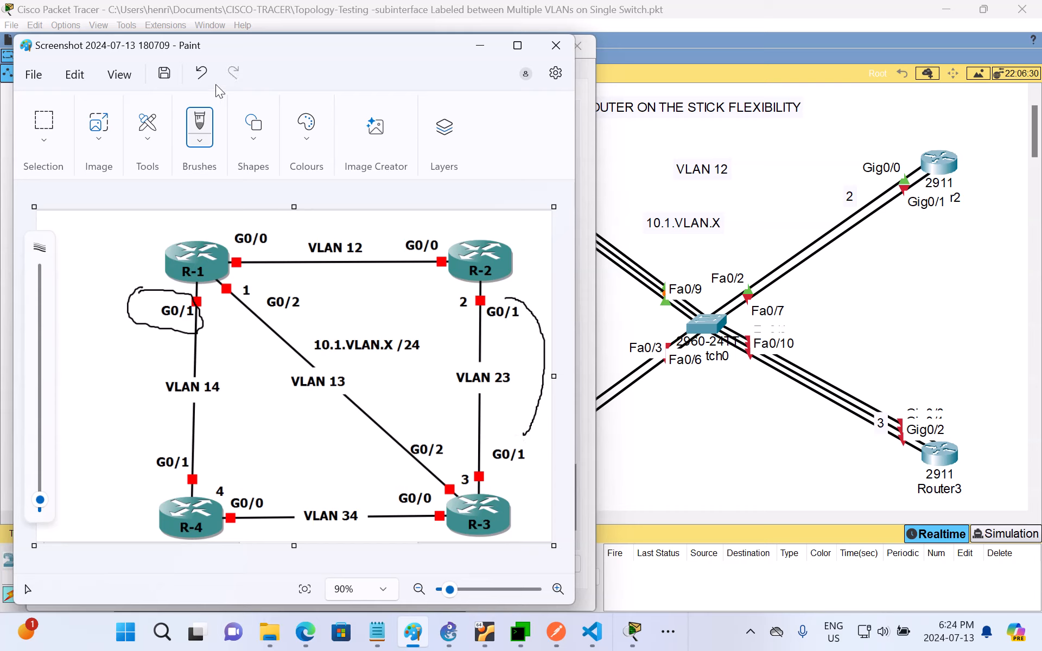
{"action": "left_click", "coordinate": [200, 78]}
{"action": "left_click", "coordinate": [476, 44]}
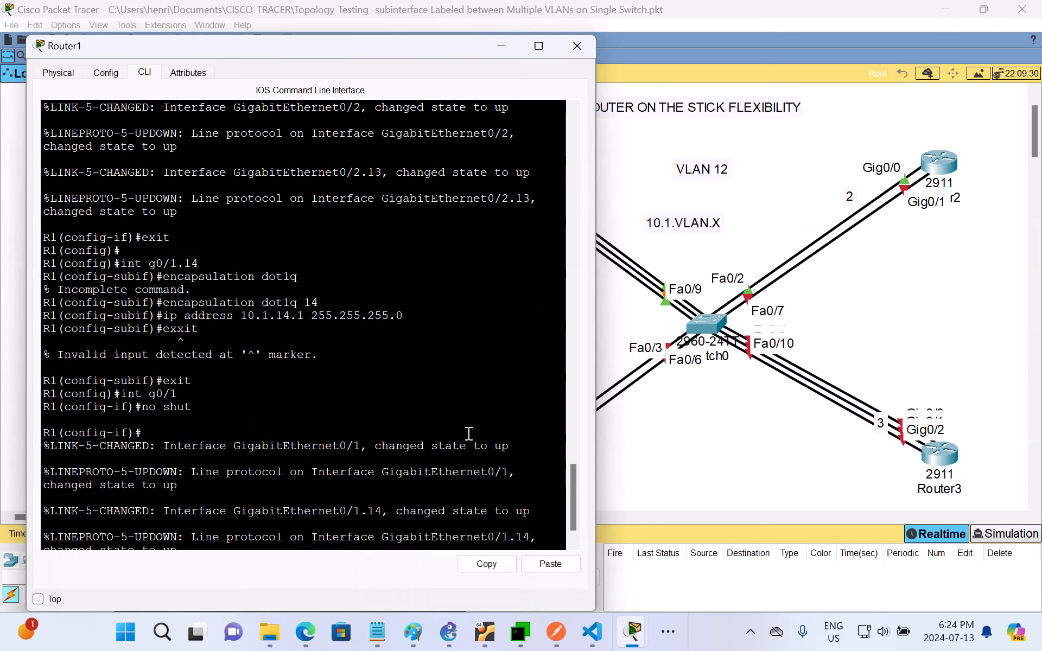
- List Router1's command history with do sh history, copy the lines from int g0/1.14 through no shut, and return to the topology
{"action": "scroll", "coordinate": [448, 461], "scroll_direction": "down", "scroll_amount": 2}
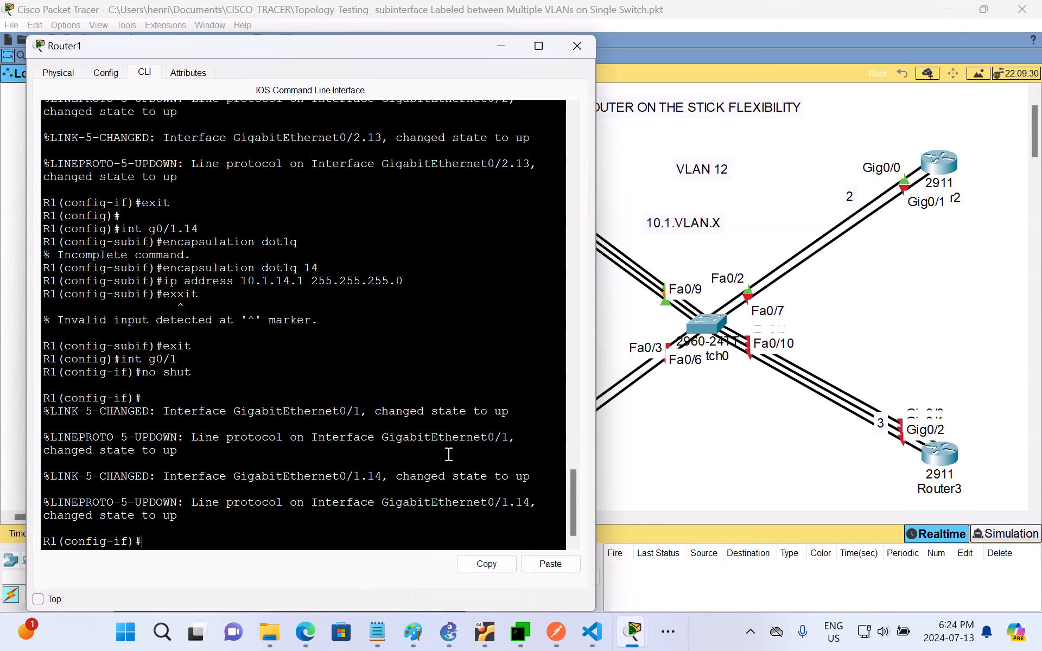
{"action": "left_click_drag", "start_coordinate": [454, 537], "coordinate": [455, 535]}
{"action": "left_click", "coordinate": [455, 524]}
{"action": "key", "text": "Return"}
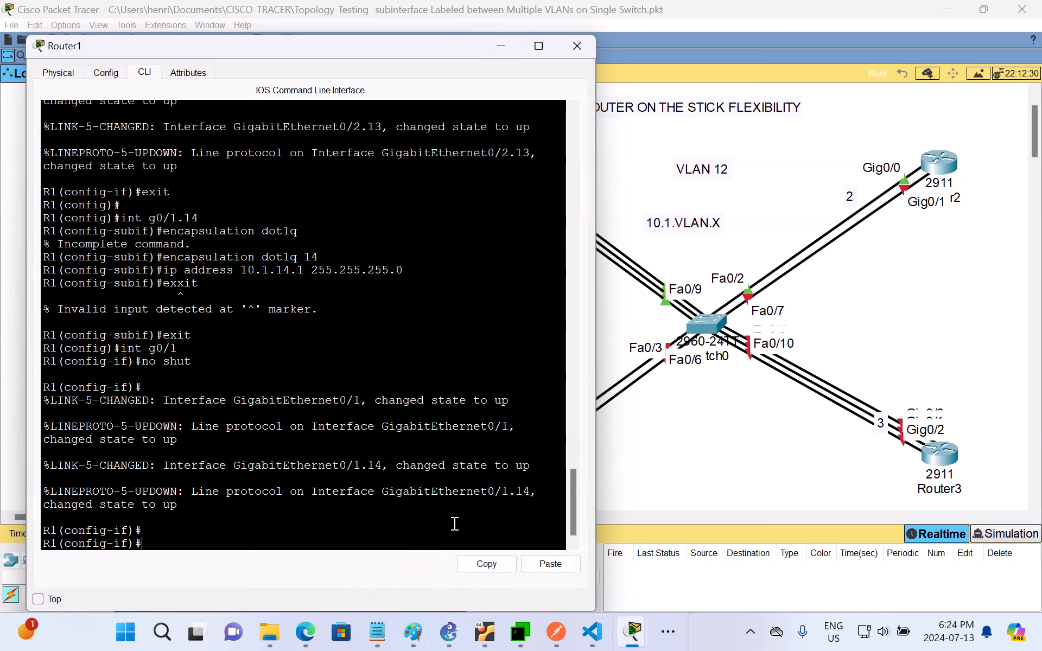
{"action": "type", "text": "do sh histor"}
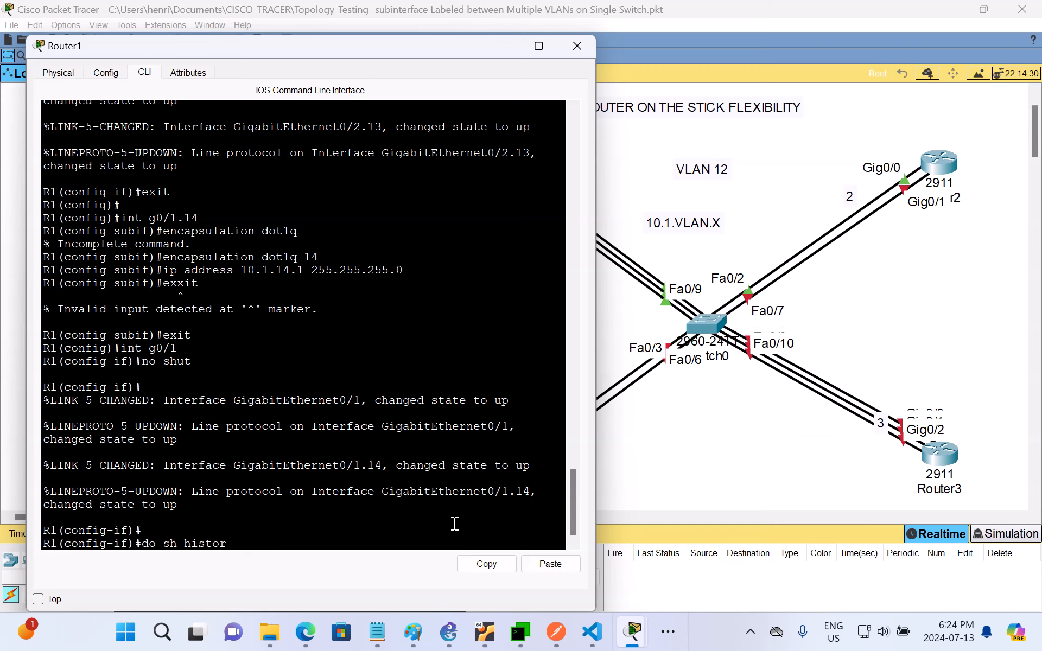
{"action": "type", "text": "y"}
{"action": "key", "text": "Return"}
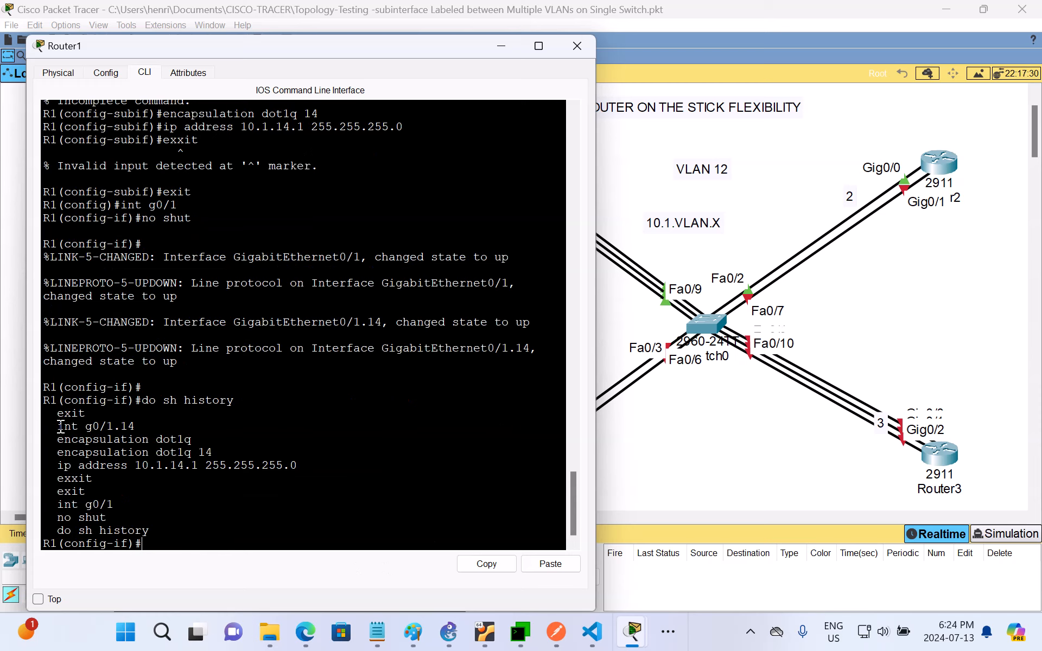
{"action": "left_click_drag", "start_coordinate": [64, 429], "coordinate": [245, 514]}
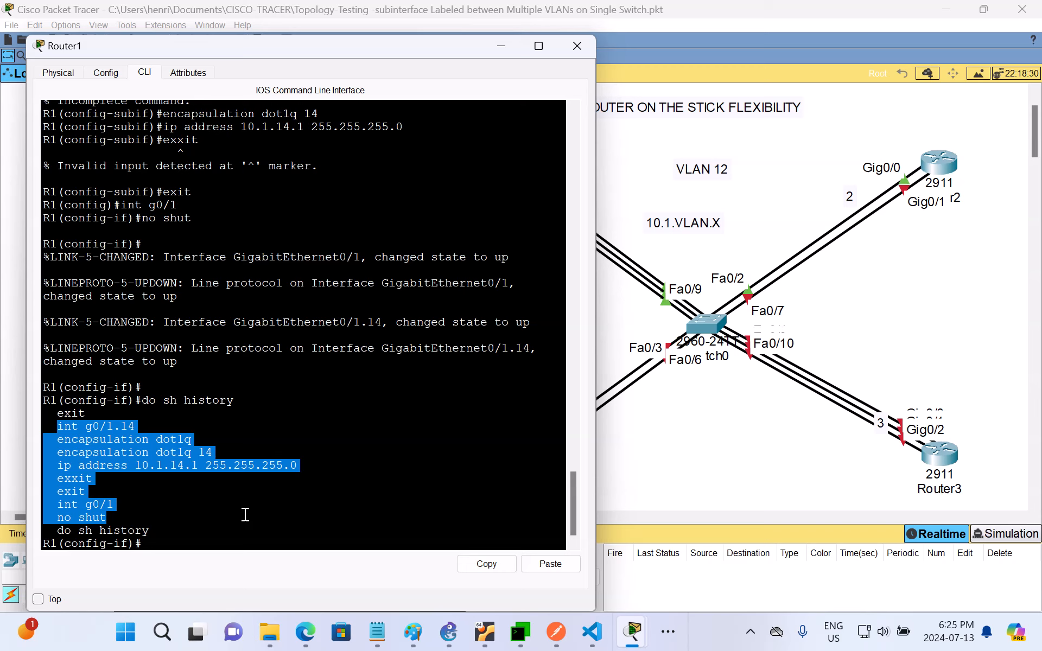
{"action": "right_click", "coordinate": [136, 446]}
{"action": "left_click", "coordinate": [158, 460]}
{"action": "left_click", "coordinate": [726, 484]}
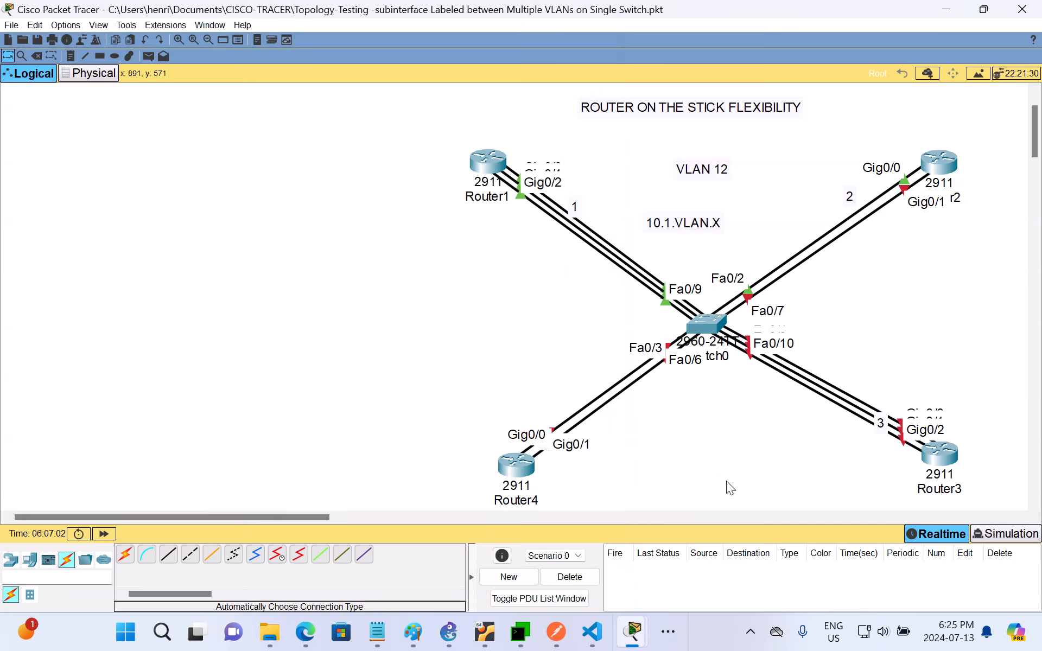
- In the Paint diagram, draw a curve linking the R-2 and R-3 G0/1 labels beside the VLAN 23 link, and minimize Paint
{"action": "left_click", "coordinate": [413, 632]}
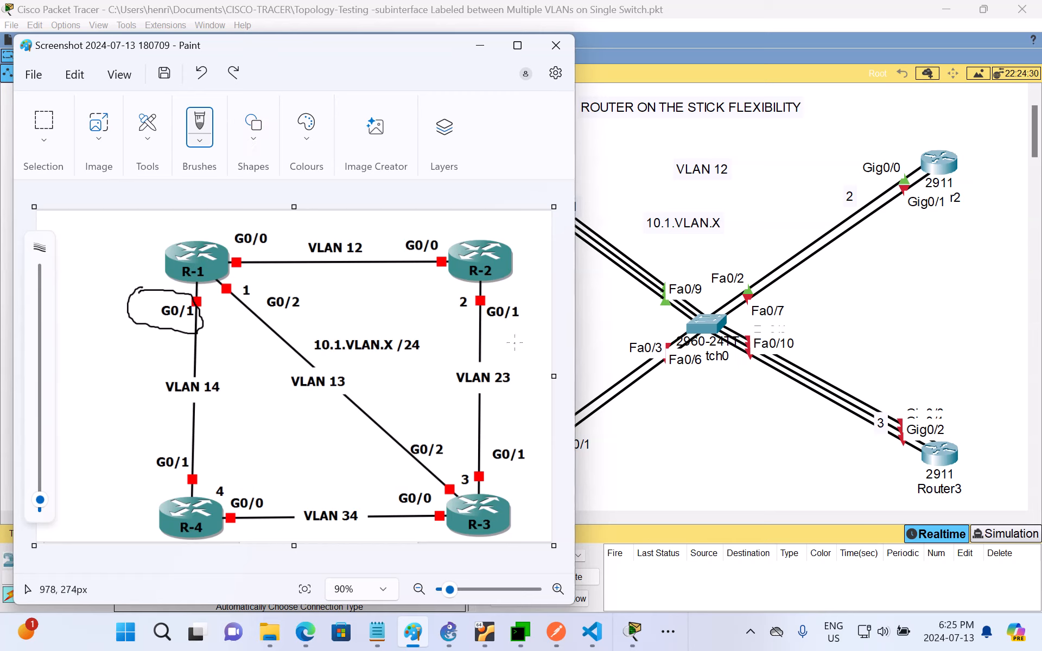
{"action": "mouse_move", "coordinate": [517, 296]}
{"action": "left_mouse_down"}
{"action": "mouse_move", "coordinate": [534, 390]}
{"action": "mouse_move", "coordinate": [508, 439]}
{"action": "left_mouse_up"}
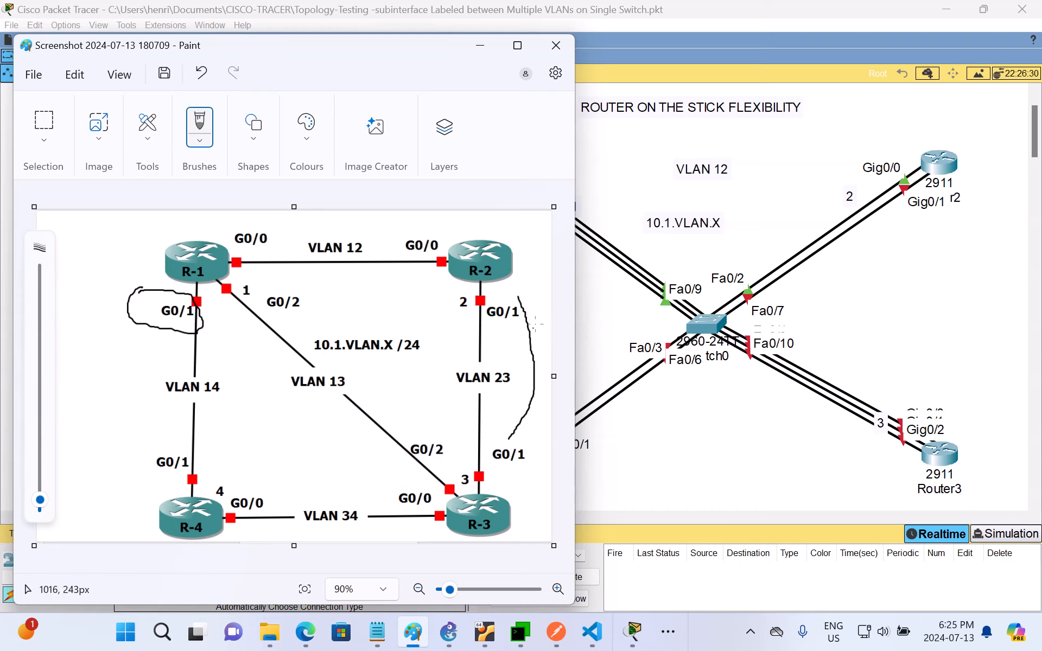
{"action": "left_click", "coordinate": [484, 43]}
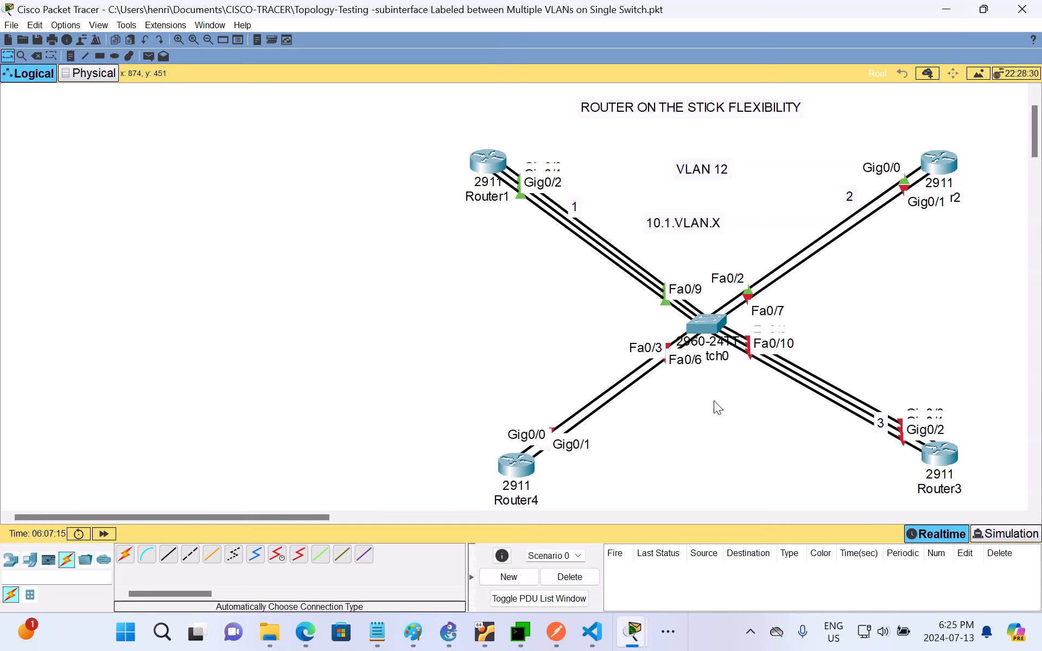
- Bring up Router2's command line, and in Notepad replace the selected script with the commands copied from Router1
{"action": "mouse_move", "coordinate": [634, 632]}
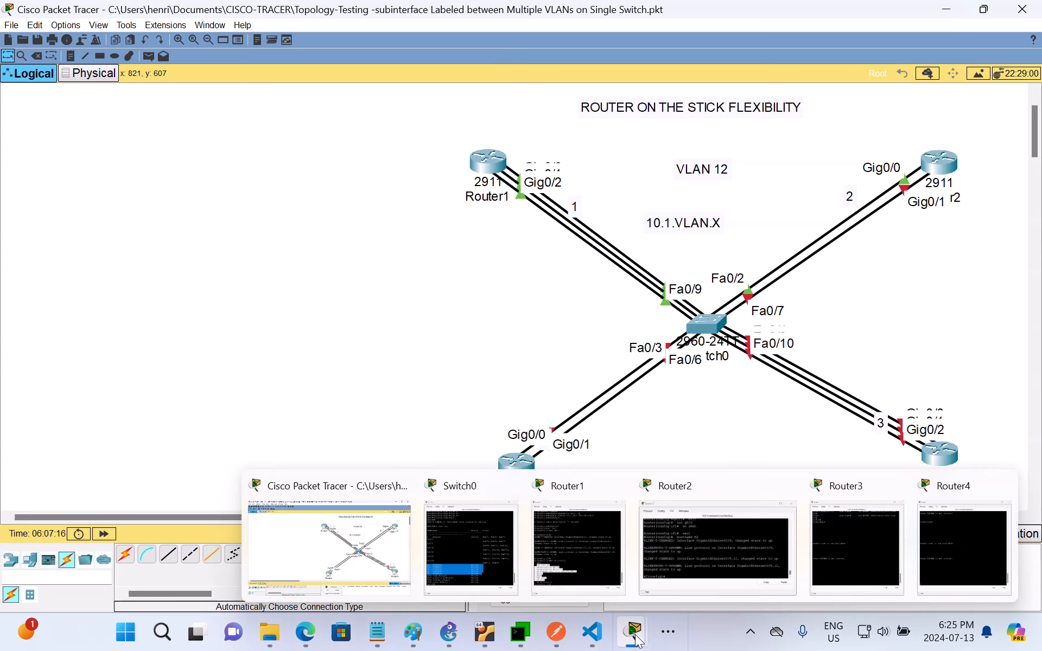
{"action": "left_click", "coordinate": [730, 579]}
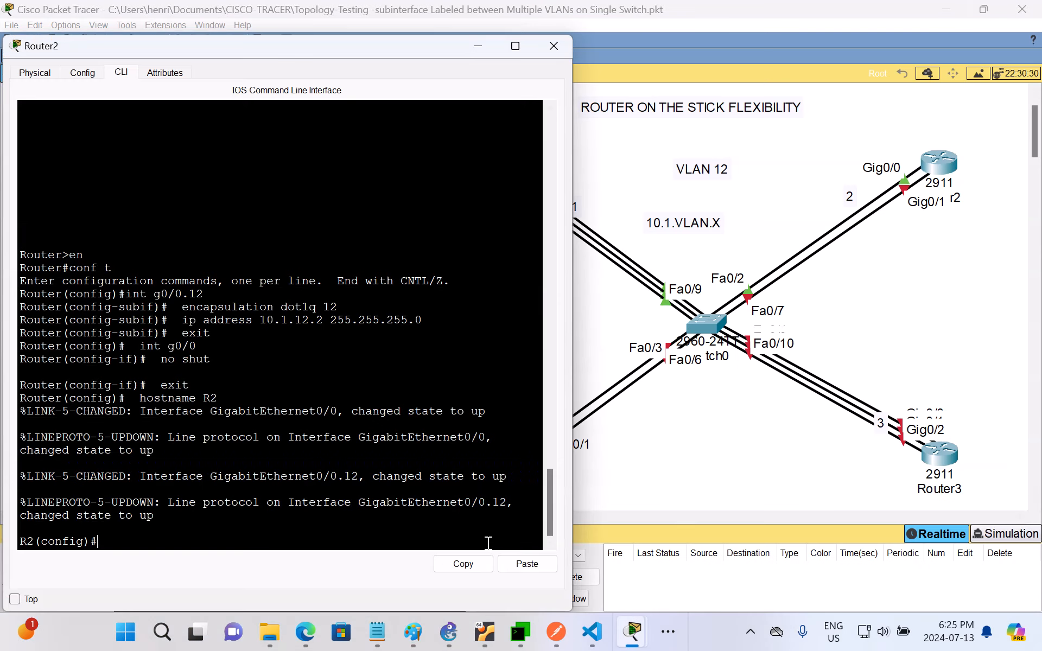
{"action": "key", "text": "Return"}
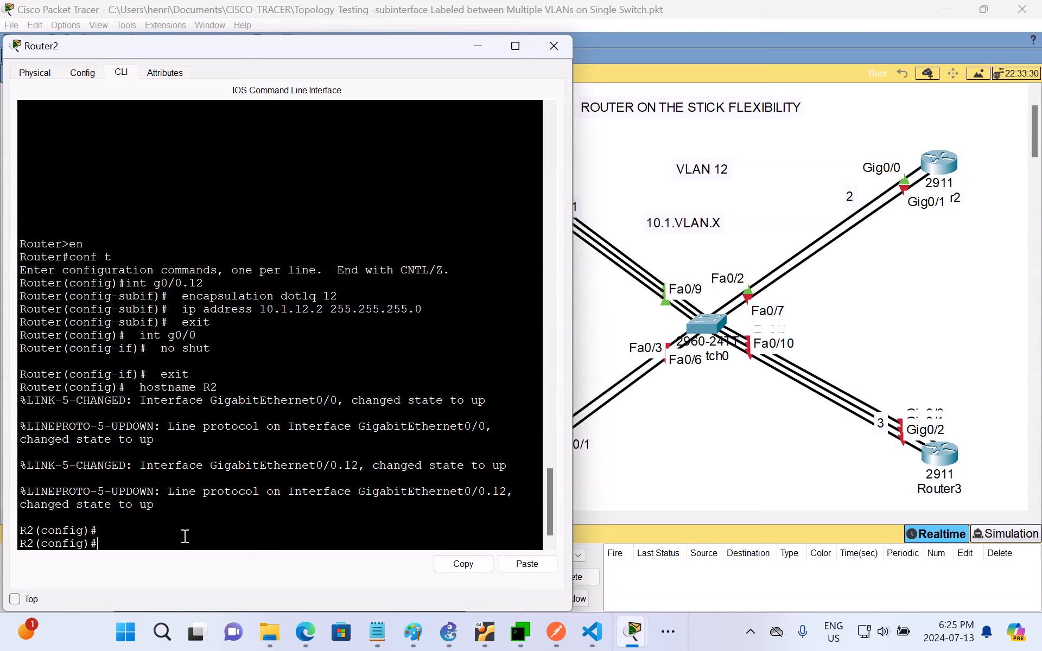
{"action": "left_click", "coordinate": [388, 639]}
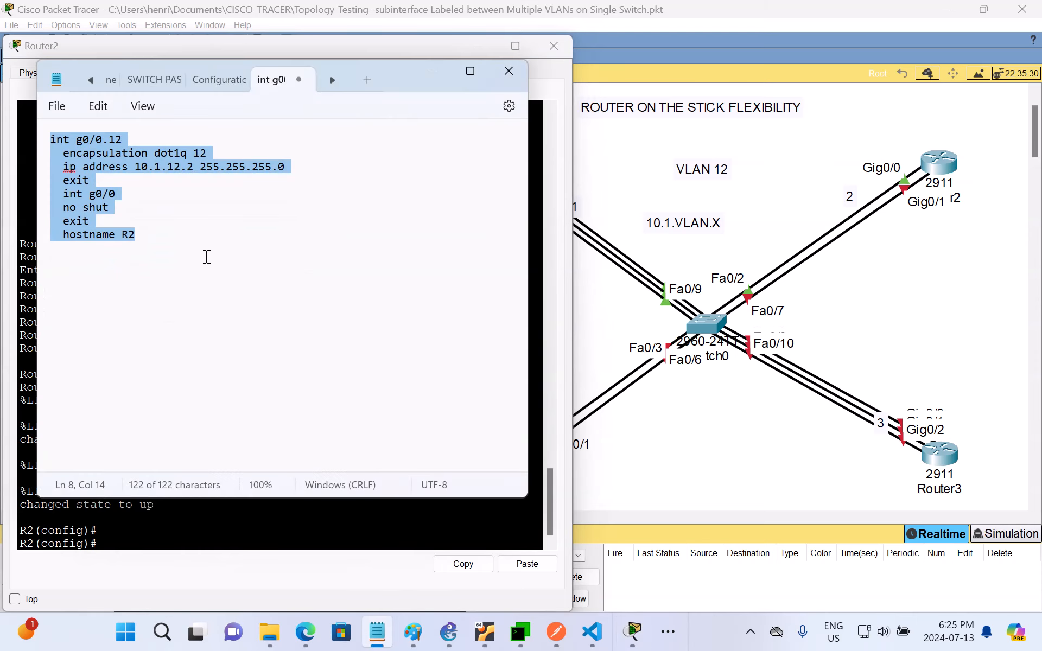
{"action": "key", "text": "ctrl+z"}
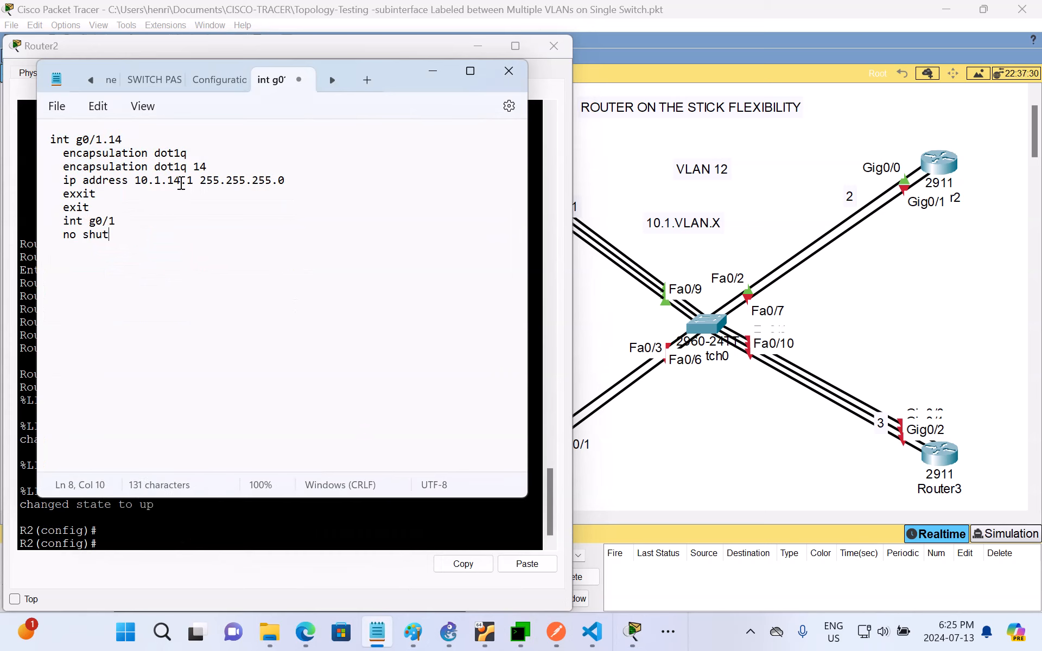
- Change the script's ip address line to 10.1.23.2, keeping the 255.255.255.0 mask
{"action": "left_click", "coordinate": [182, 180]}
{"action": "key", "text": "BackSpace"}
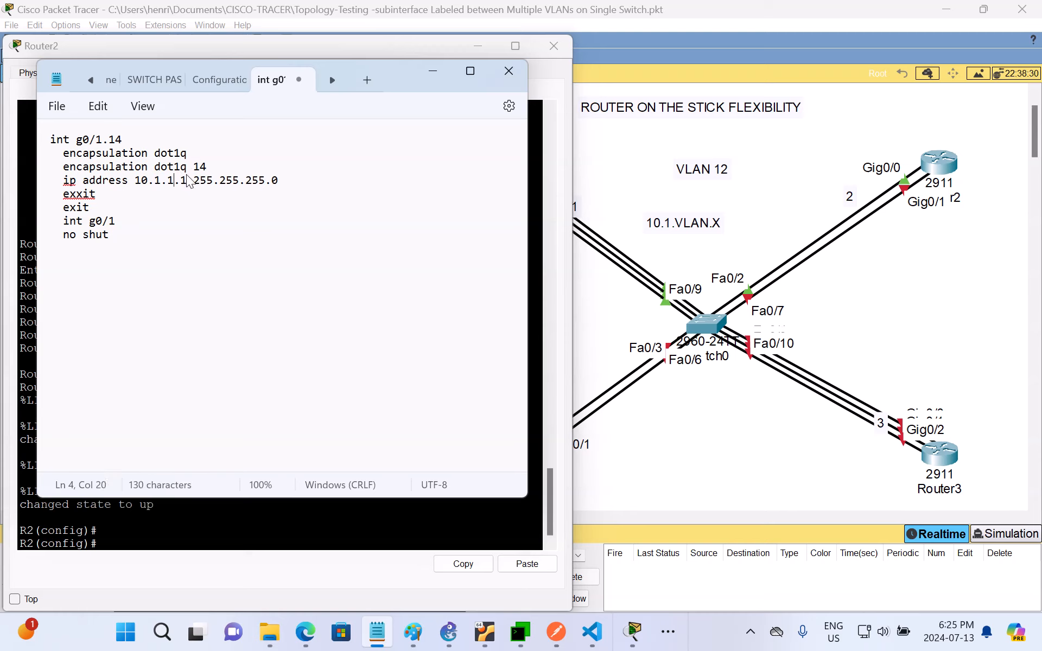
{"action": "key", "text": "BackSpace"}
{"action": "type", "text": "23"}
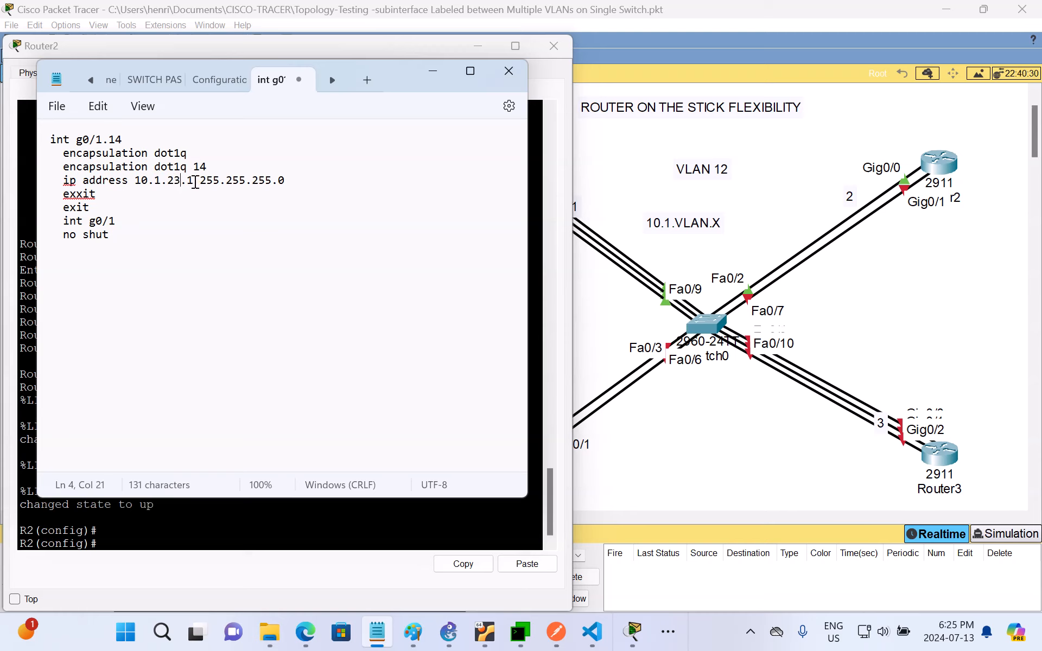
{"action": "left_click", "coordinate": [194, 183]}
{"action": "key", "text": "BackSpace"}
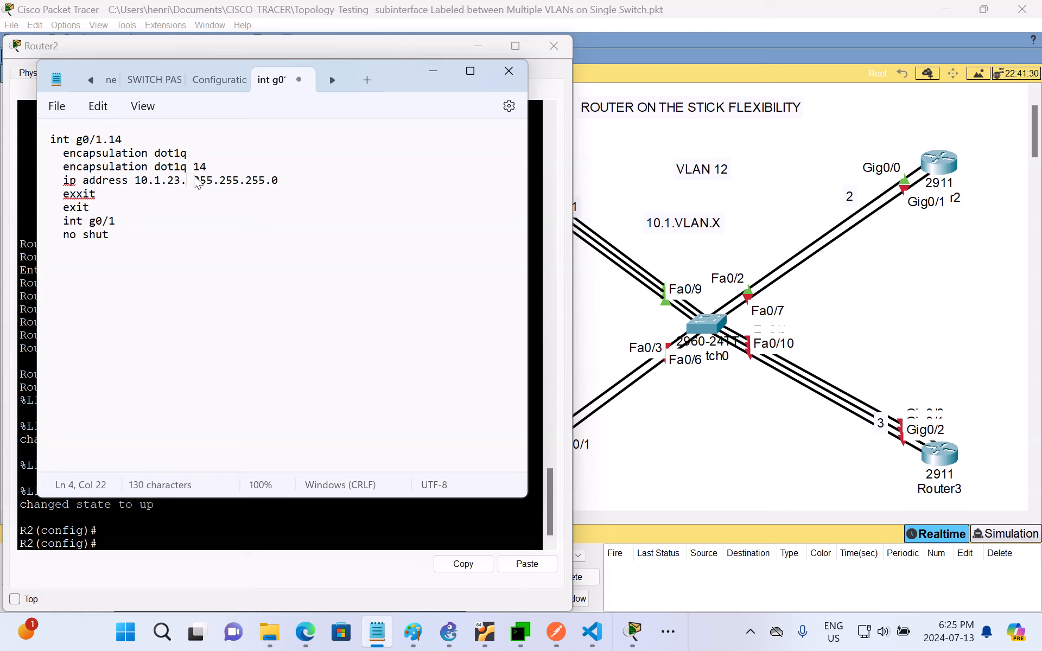
{"action": "type", "text": "2"}
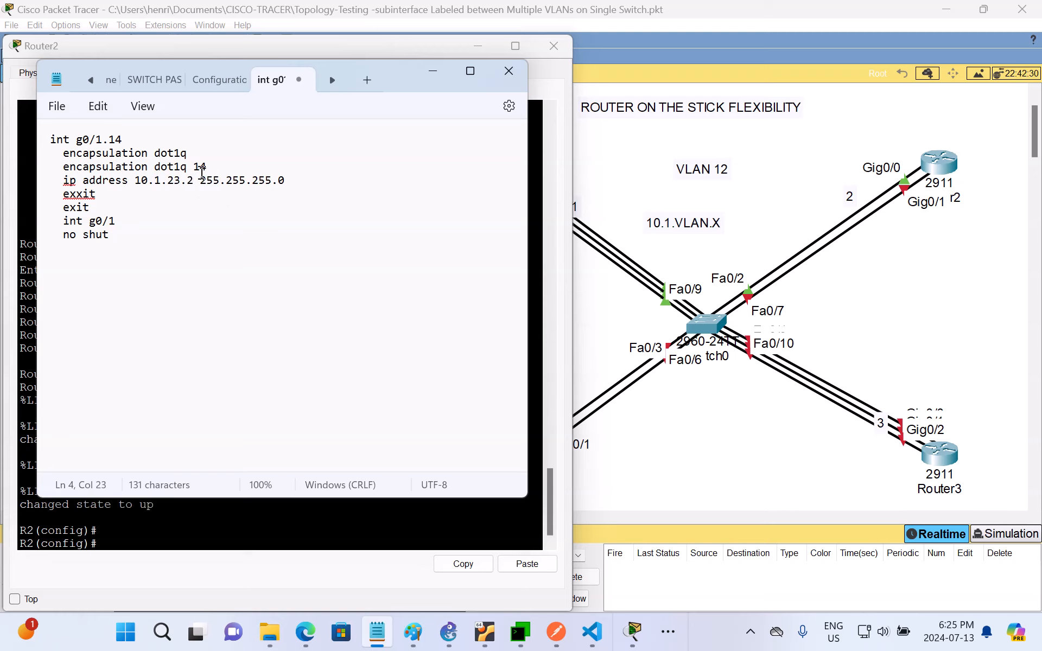
- Change the script's encapsulation dot1q VLAN to 23 and its subinterface to g0/1.23
{"action": "left_click", "coordinate": [209, 168]}
{"action": "key", "text": "BackSpace"}
{"action": "key", "text": "BackSpace"}
{"action": "type", "text": "23"}
{"action": "left_click", "coordinate": [123, 141]}
{"action": "key", "text": "BackSpace"}
{"action": "key", "text": "BackSpace"}
{"action": "type", "text": "23"}
- Copy the whole script and paste it into Router2's CLI to configure g0/1.23 and enable g0/1
{"action": "left_click_drag", "start_coordinate": [51, 136], "coordinate": [204, 249]}
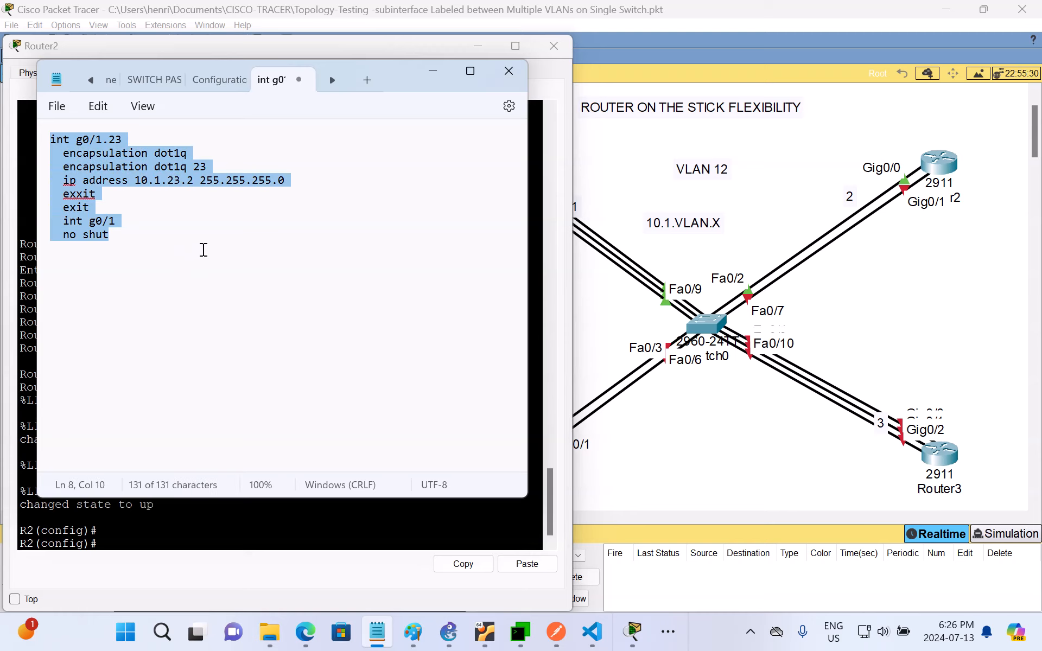
{"action": "right_click", "coordinate": [128, 179]}
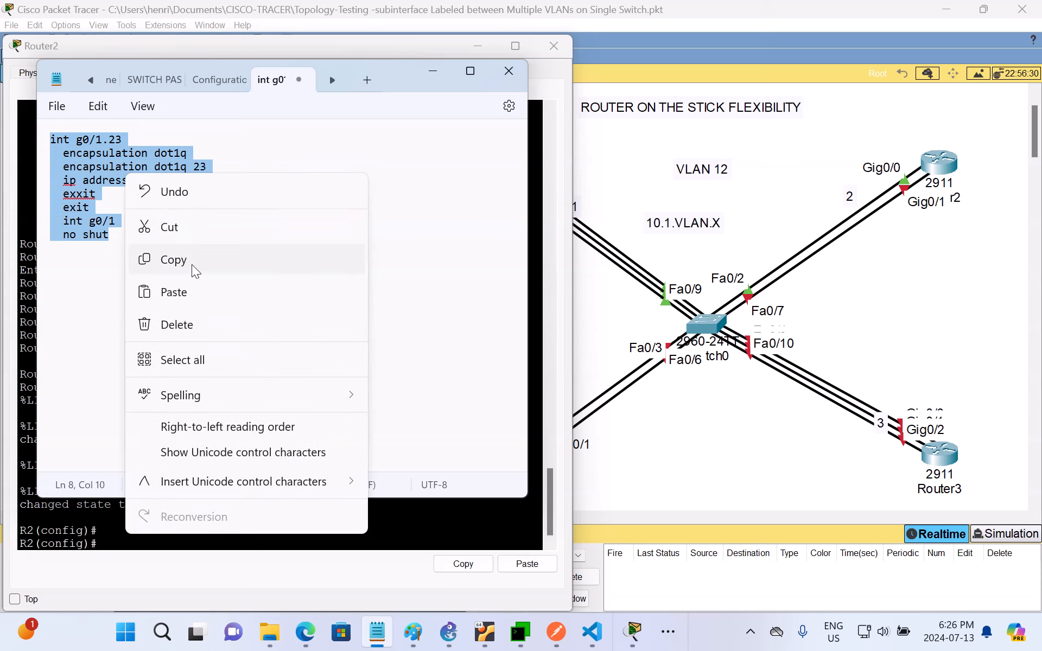
{"action": "left_click", "coordinate": [192, 261]}
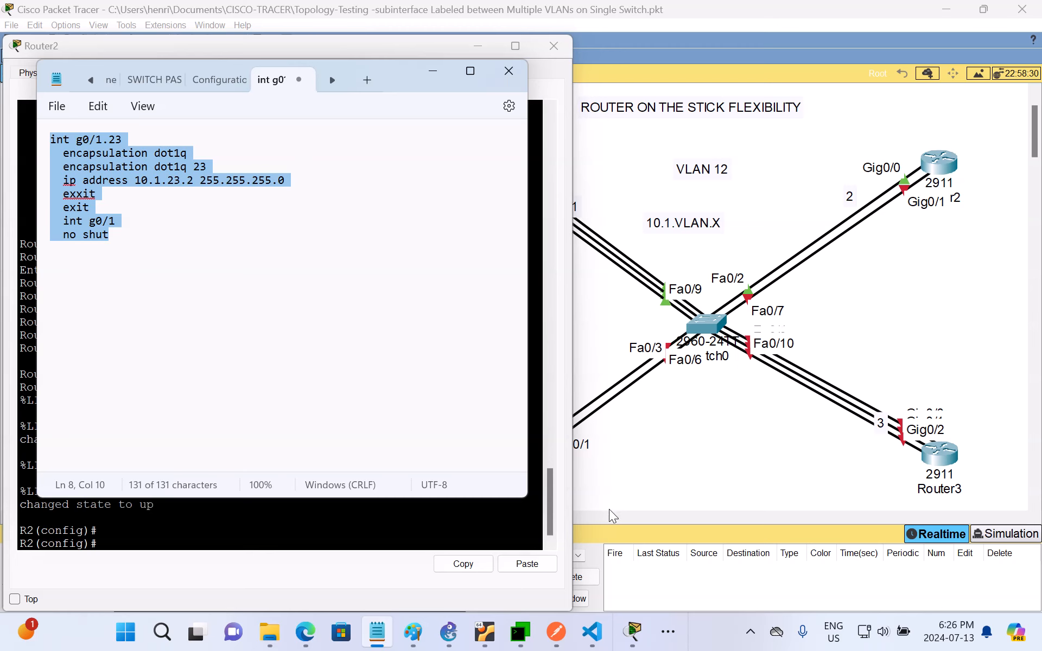
{"action": "left_click", "coordinate": [341, 584]}
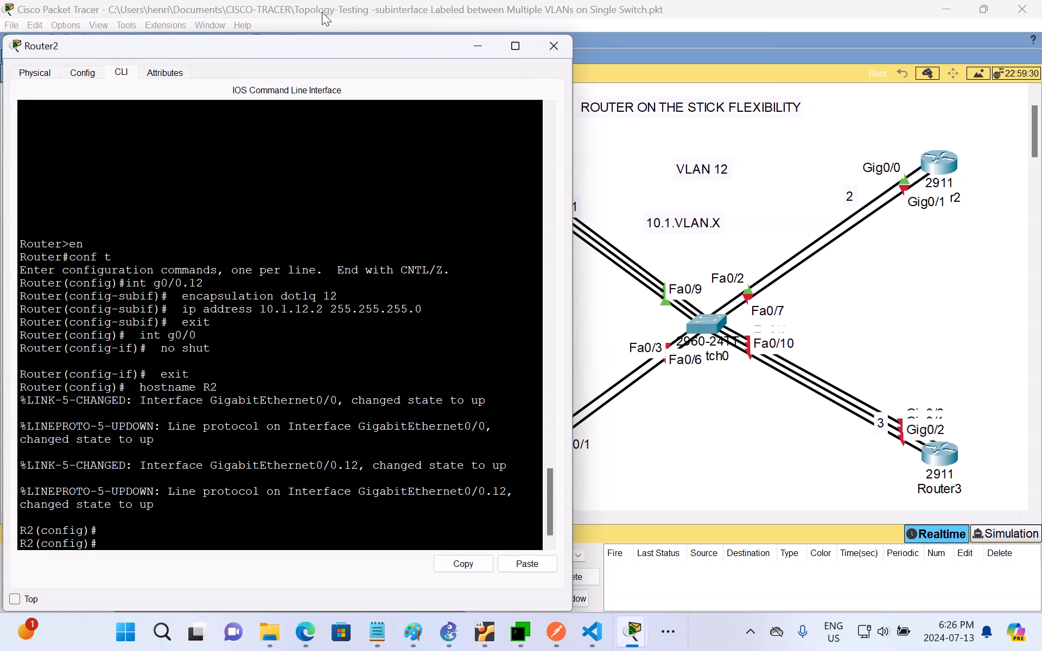
{"action": "left_click_drag", "start_coordinate": [321, 36], "coordinate": [310, 296]}
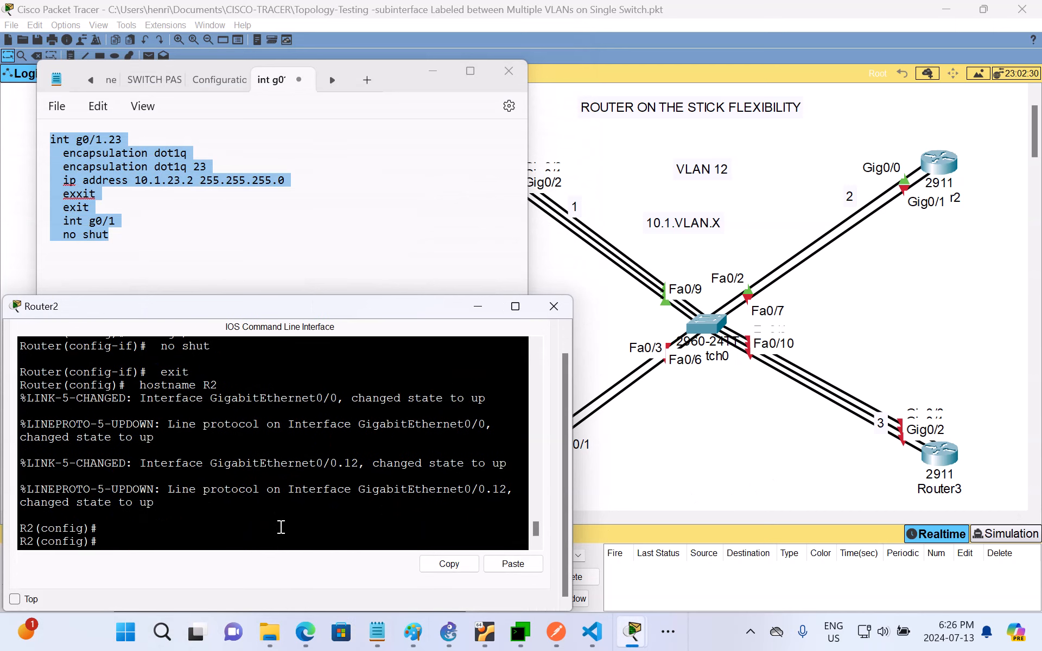
{"action": "right_click", "coordinate": [166, 541]}
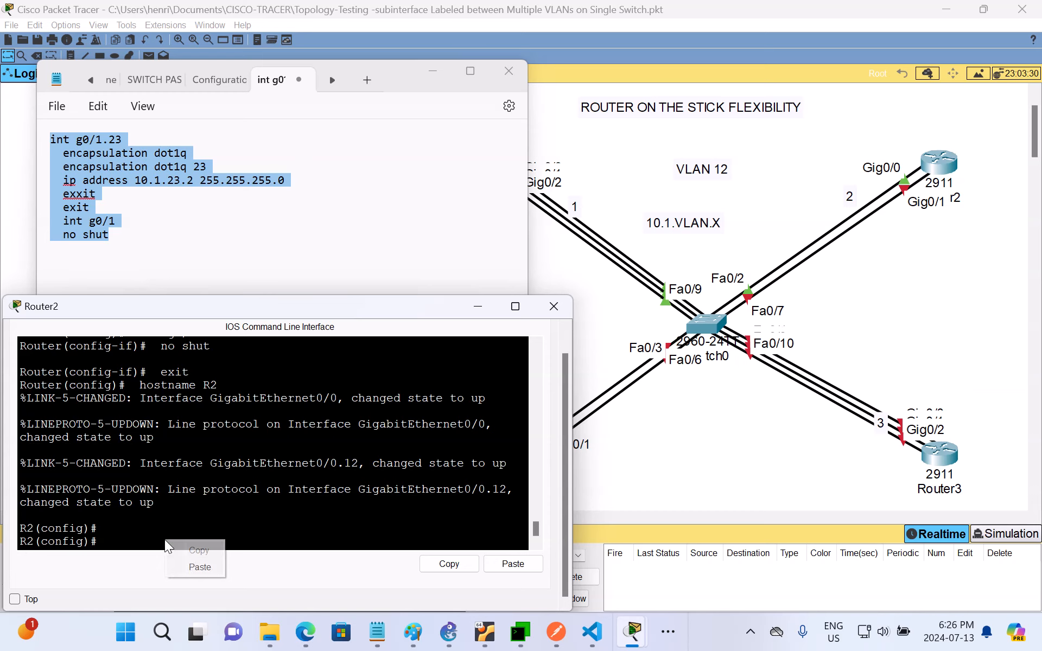
{"action": "left_click", "coordinate": [200, 567]}
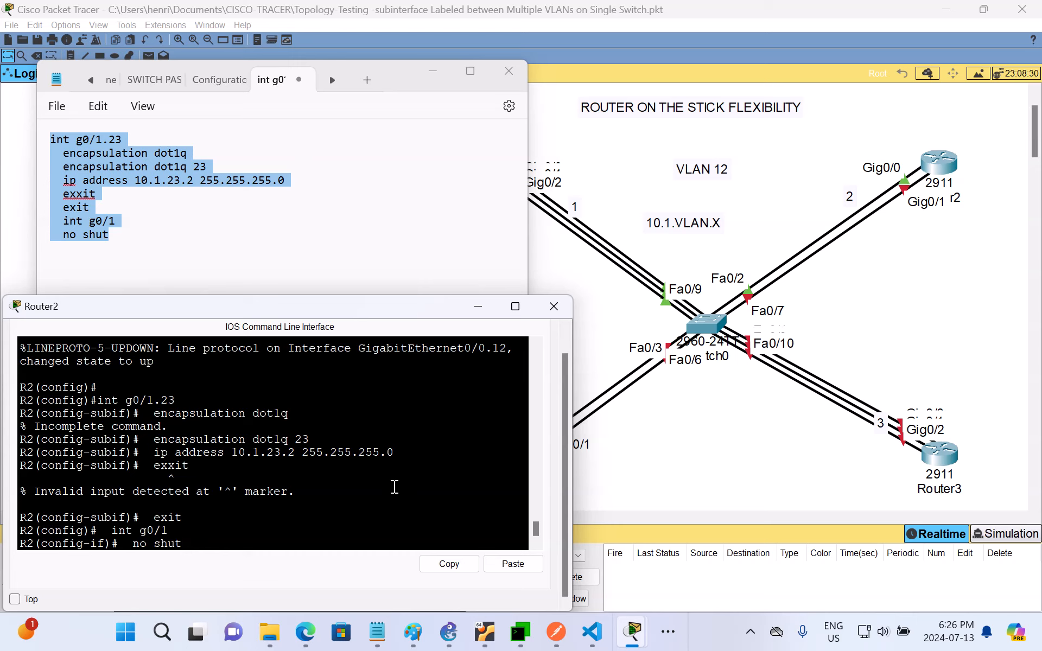
- In the Notepad script, change the IP address to 10.1.23.3 and copy all the commands
{"action": "left_click", "coordinate": [457, 221]}
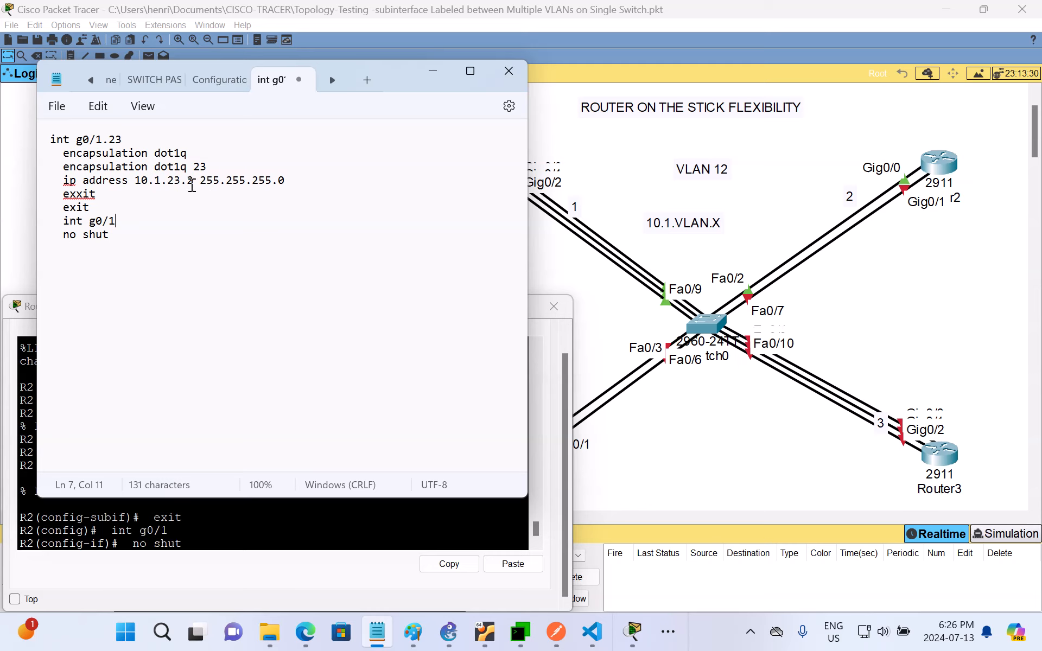
{"action": "key", "text": "BackSpace"}
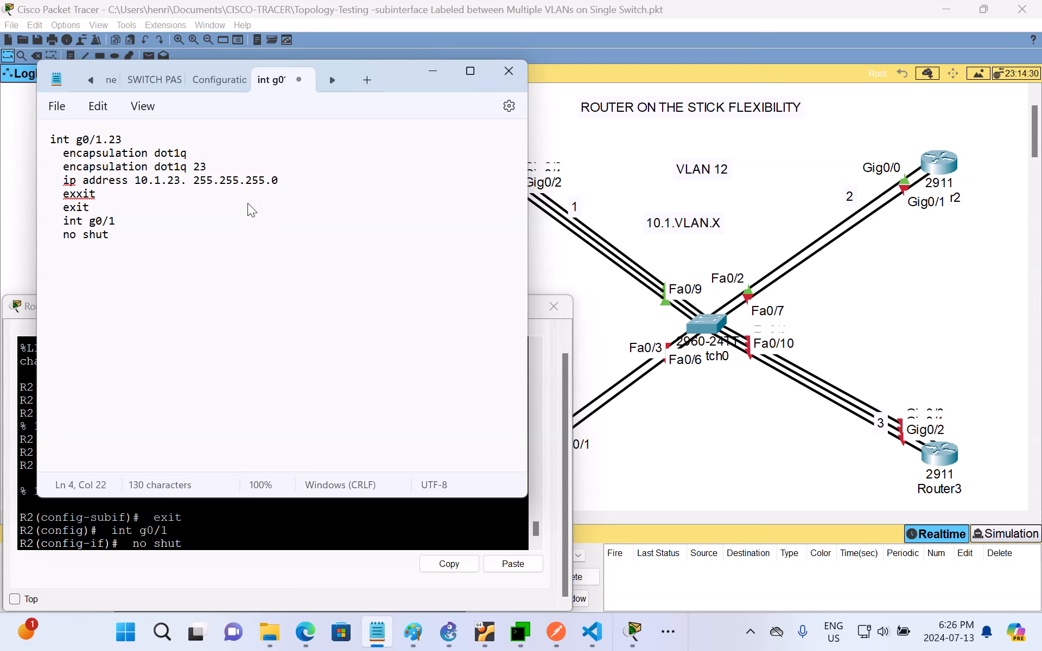
{"action": "type", "text": "3"}
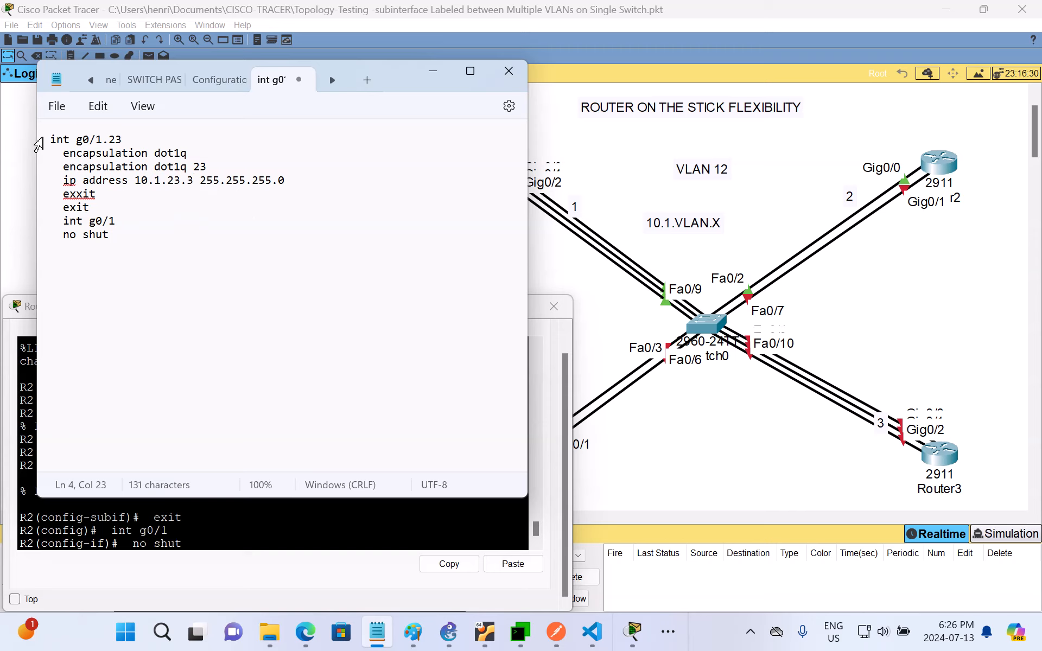
{"action": "left_click_drag", "start_coordinate": [50, 140], "coordinate": [290, 256]}
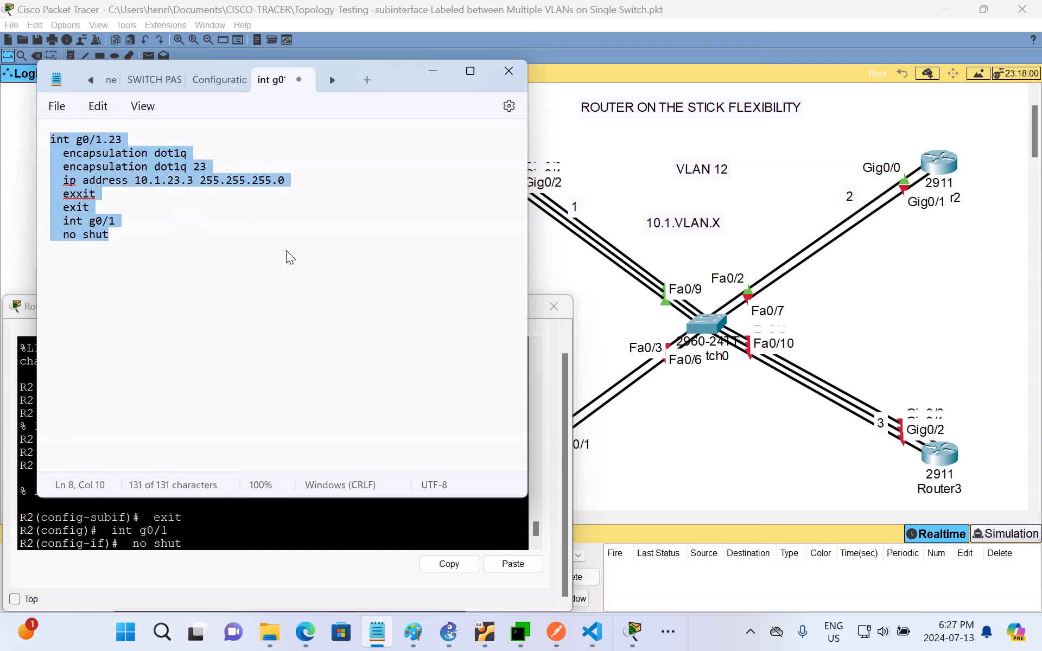
{"action": "right_click", "coordinate": [130, 185]}
{"action": "left_click", "coordinate": [206, 265]}
- Bring up Router3's command line, minimize Notepad and move the Router3 window clear of the topology
{"action": "mouse_move", "coordinate": [629, 635]}
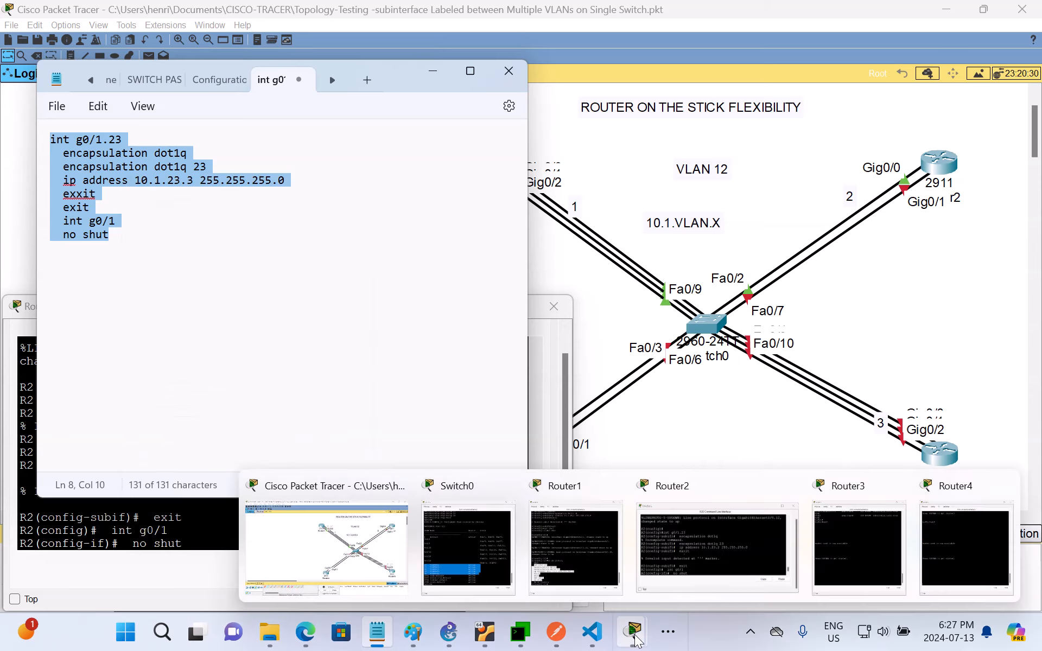
{"action": "left_click", "coordinate": [856, 546]}
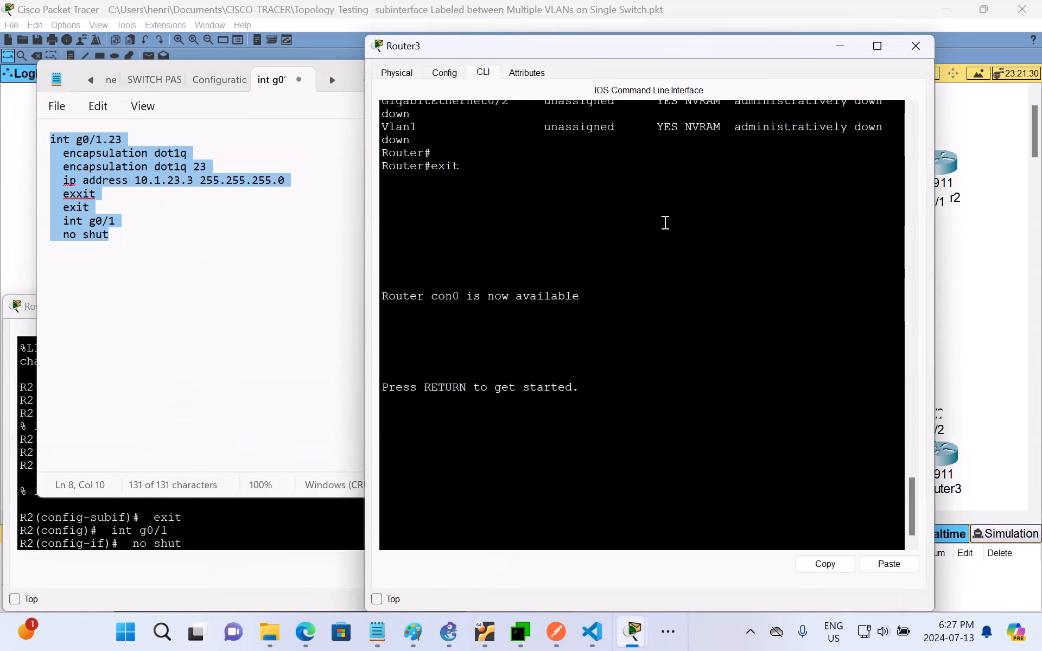
{"action": "left_click", "coordinate": [325, 184]}
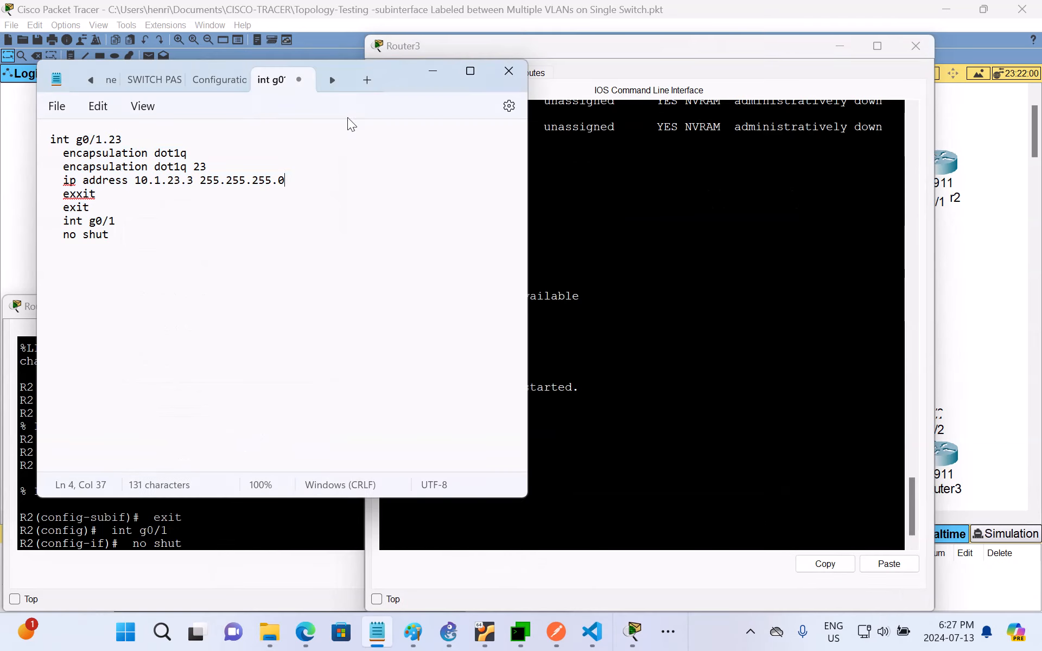
{"action": "left_click", "coordinate": [432, 71]}
{"action": "left_click_drag", "start_coordinate": [571, 51], "coordinate": [208, 101]}
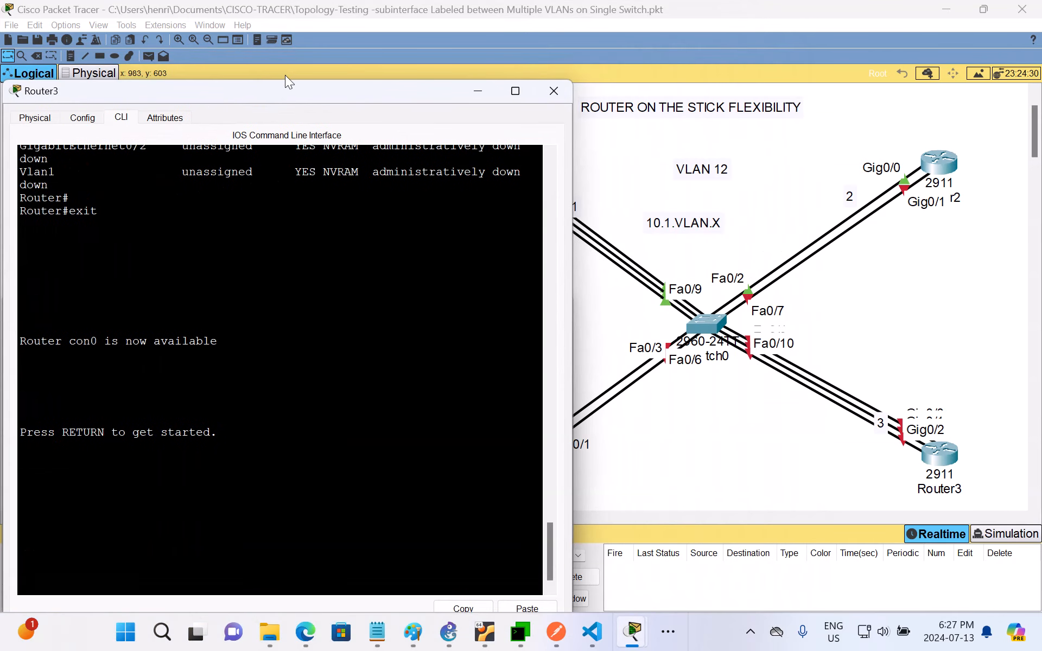
{"action": "left_click_drag", "start_coordinate": [285, 83], "coordinate": [321, 311]}
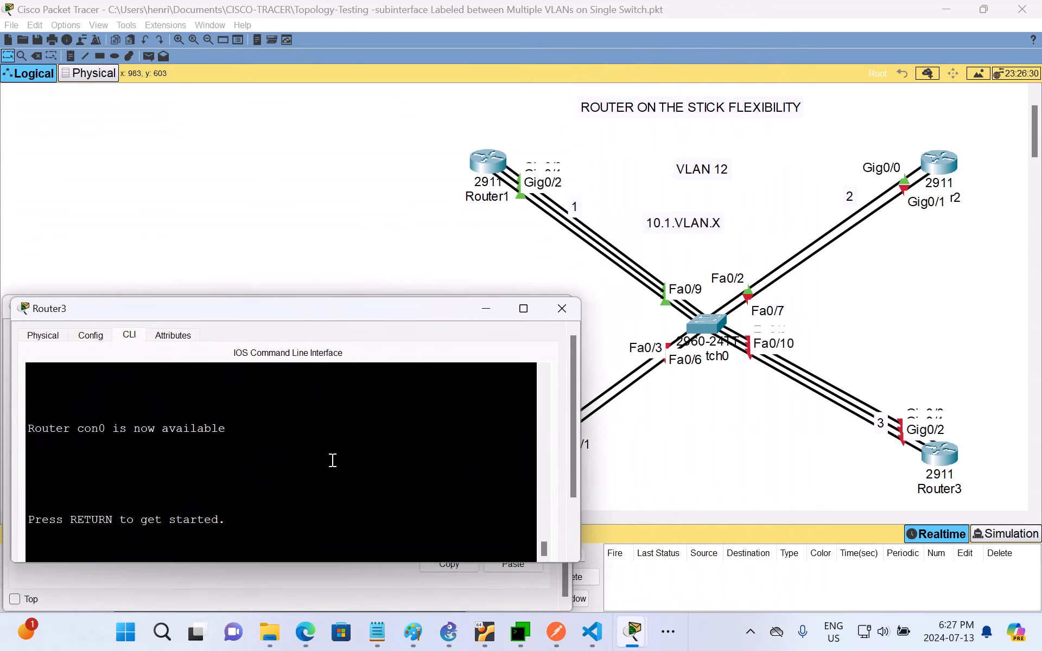
{"action": "scroll", "coordinate": [333, 458], "scroll_direction": "down", "scroll_amount": 2}
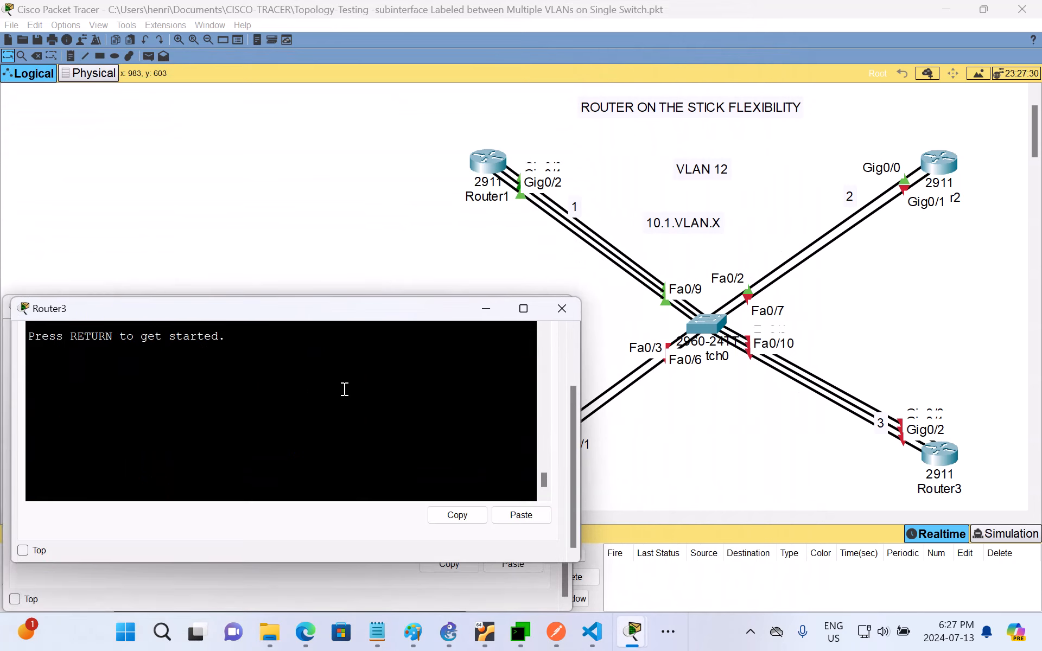
- Start Router3's console session and enter global configuration mode with en and conf t
{"action": "key", "text": "Return"}
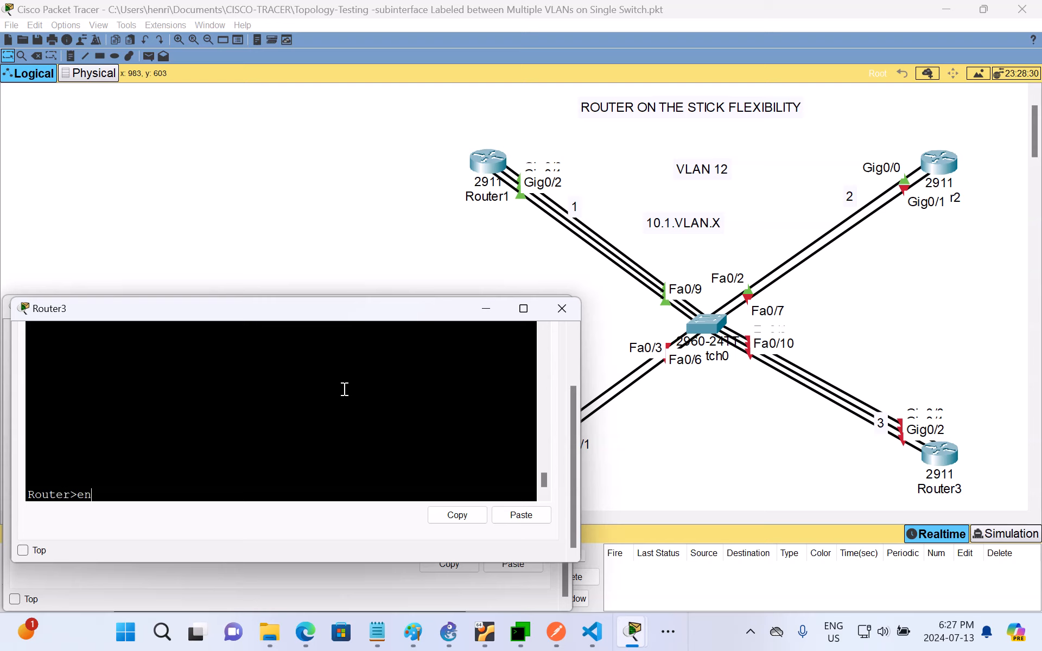
{"action": "type", "text": "en"}
{"action": "key", "text": "Return"}
{"action": "type", "text": "conf t"}
{"action": "key", "text": "Return"}
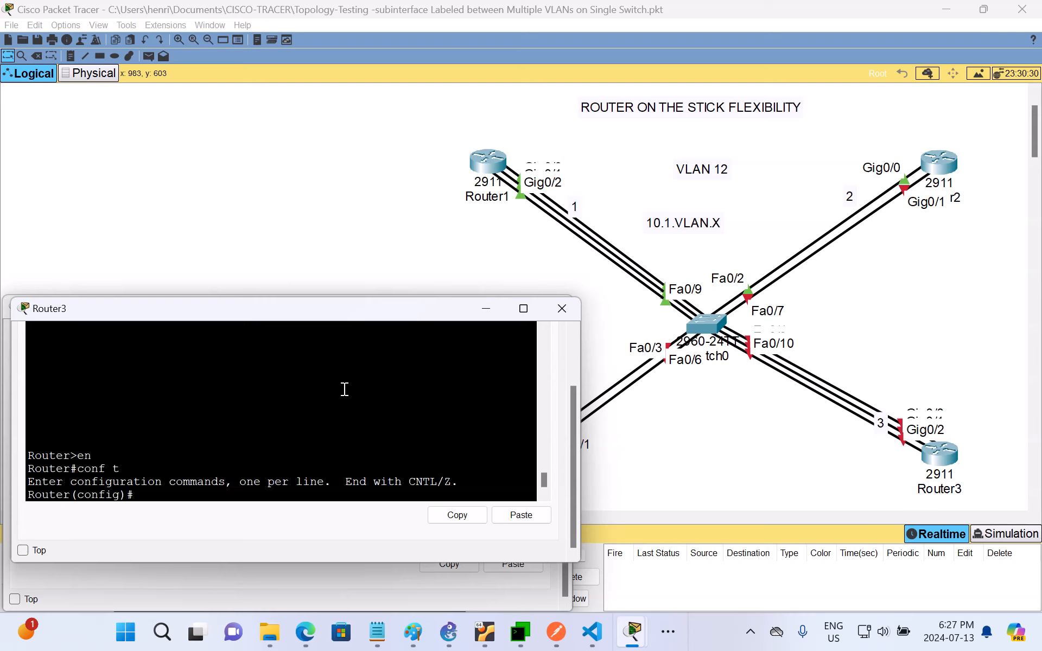
- Paste the g0/1.23 script into Router3's CLI, exit interface configuration and set the hostname to R3
{"action": "right_click", "coordinate": [261, 493]}
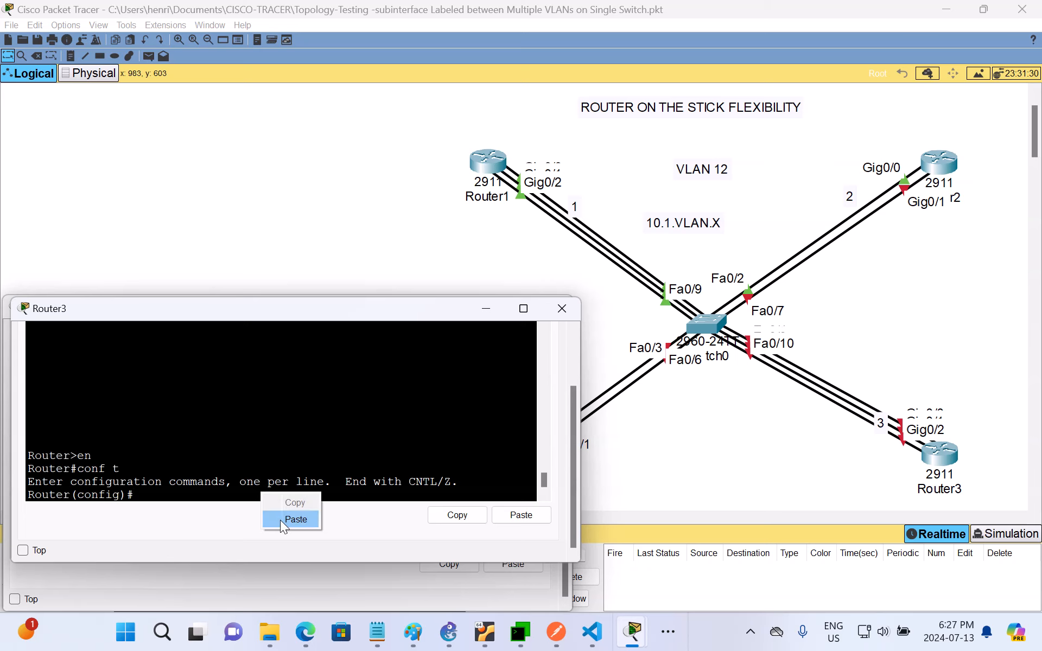
{"action": "left_click", "coordinate": [295, 520]}
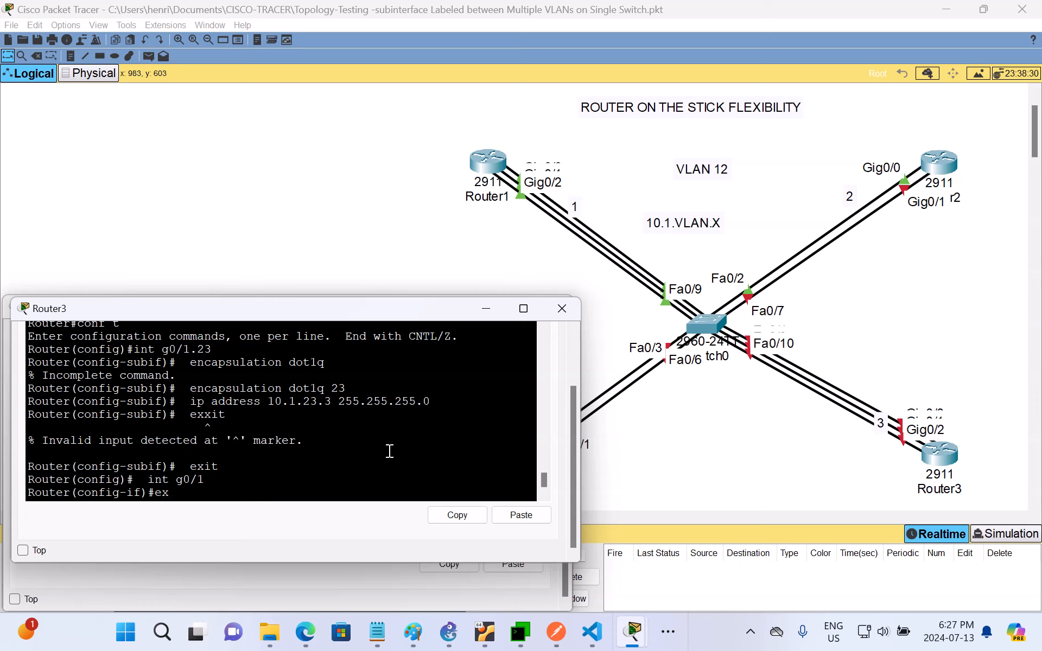
{"action": "key", "text": "Return"}
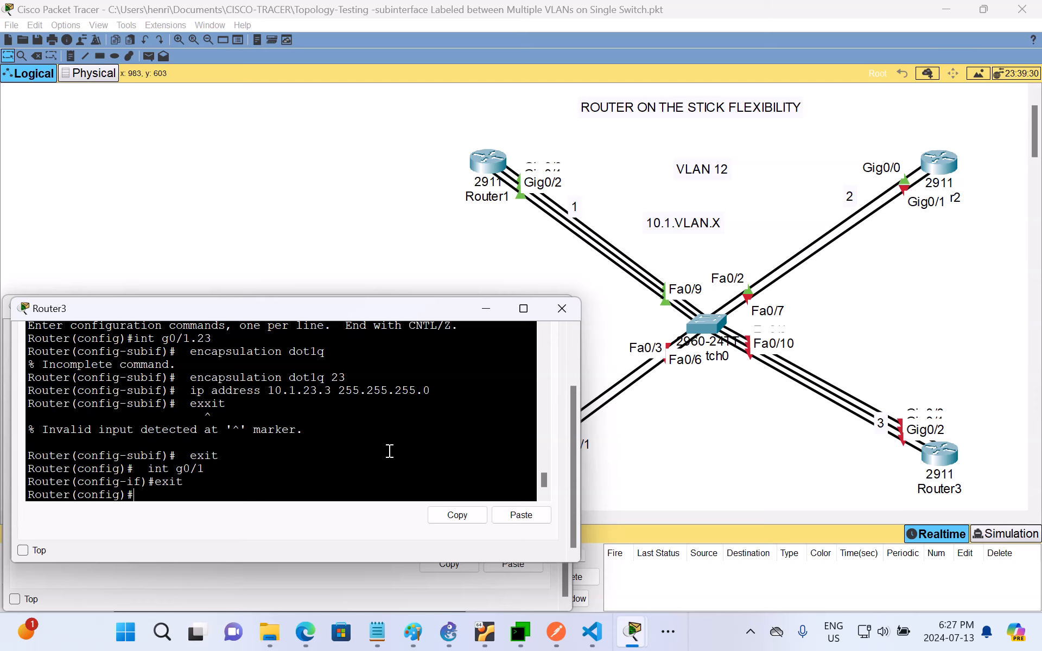
{"action": "type", "text": "hostname R3"}
{"action": "key", "text": "Return"}
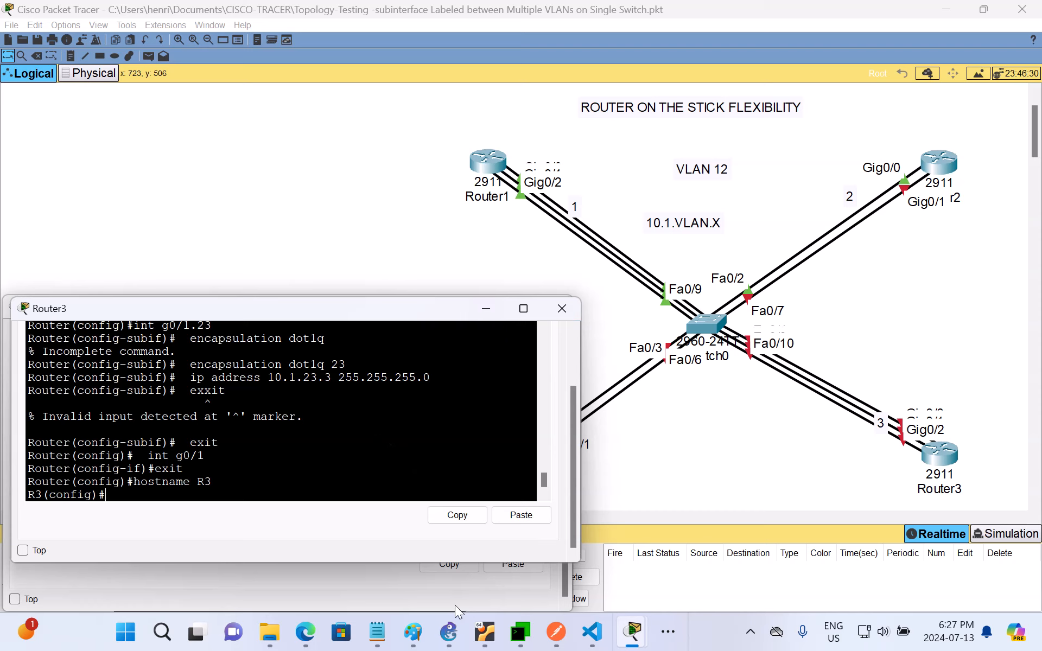
- In the Paint diagram, undo the curve beside the VLAN 23 link and circle R-2's G0/1 label
{"action": "left_click", "coordinate": [426, 646]}
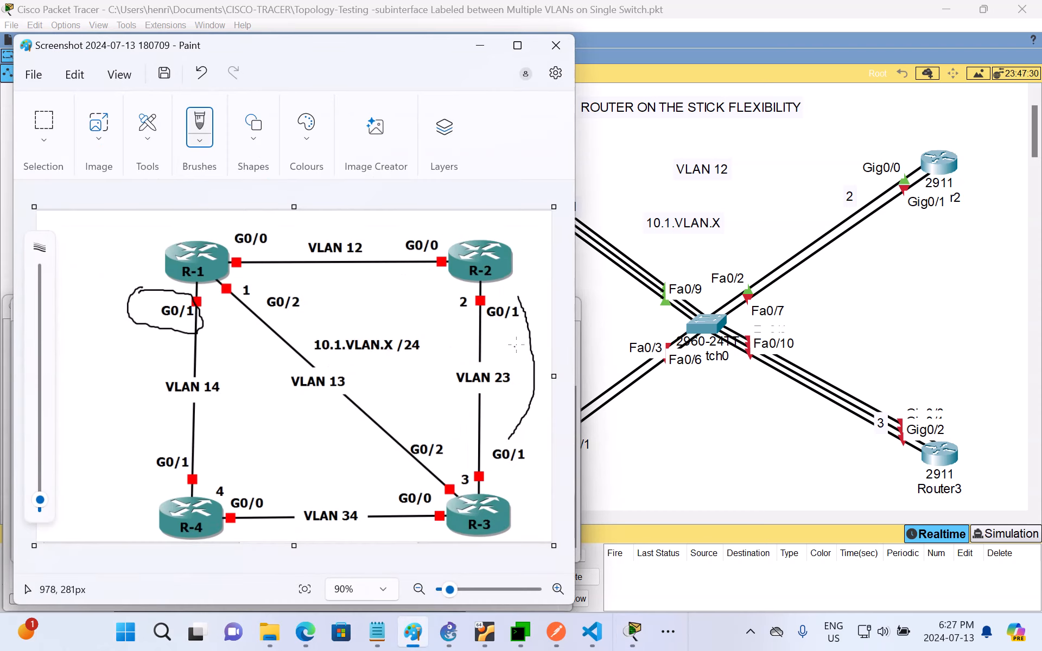
{"action": "left_click", "coordinate": [201, 72]}
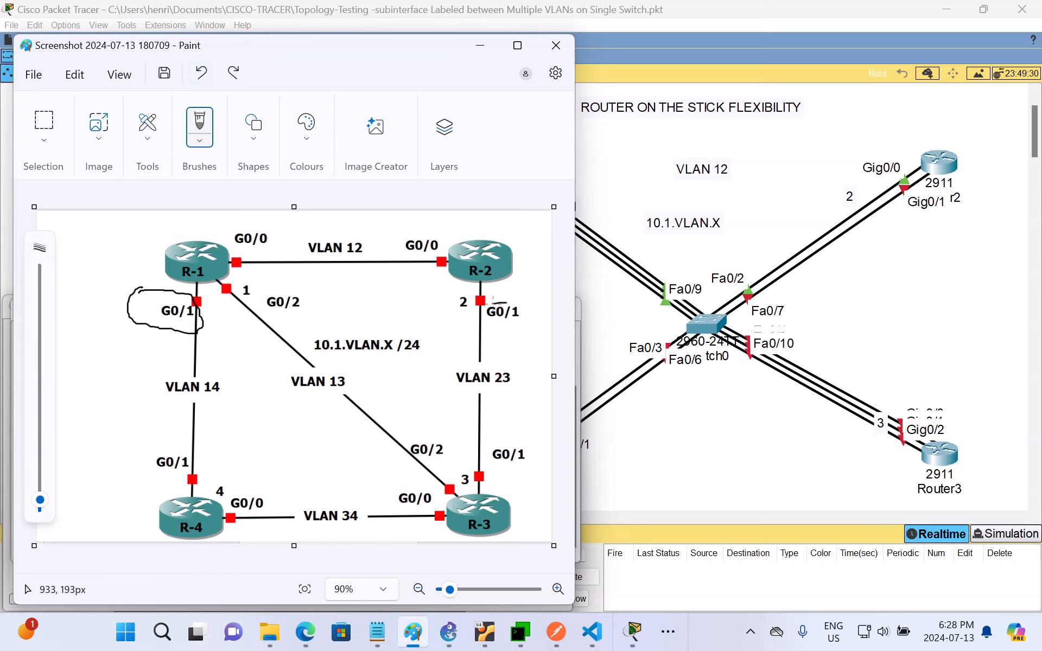
{"action": "mouse_move", "coordinate": [505, 303]}
{"action": "left_mouse_down"}
{"action": "mouse_move", "coordinate": [479, 335]}
{"action": "mouse_move", "coordinate": [536, 317]}
{"action": "mouse_move", "coordinate": [523, 297]}
{"action": "left_mouse_up"}
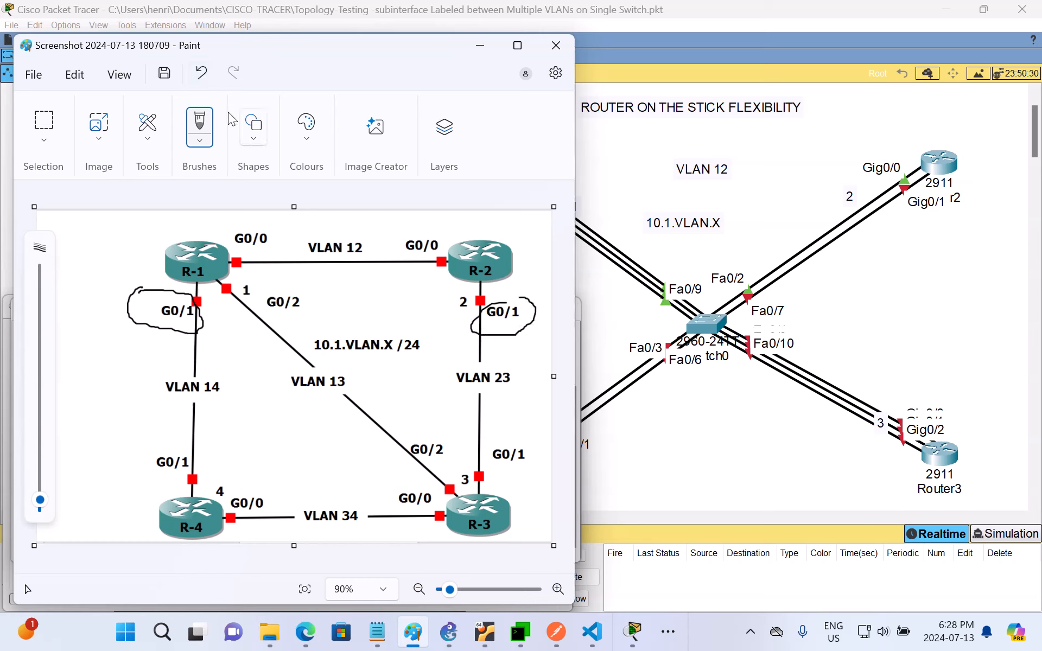
- In the Paint diagram, undo the circles around R-2's and R-1's G0/1 labels and circle R-3's G0/0 label
{"action": "left_click", "coordinate": [201, 76]}
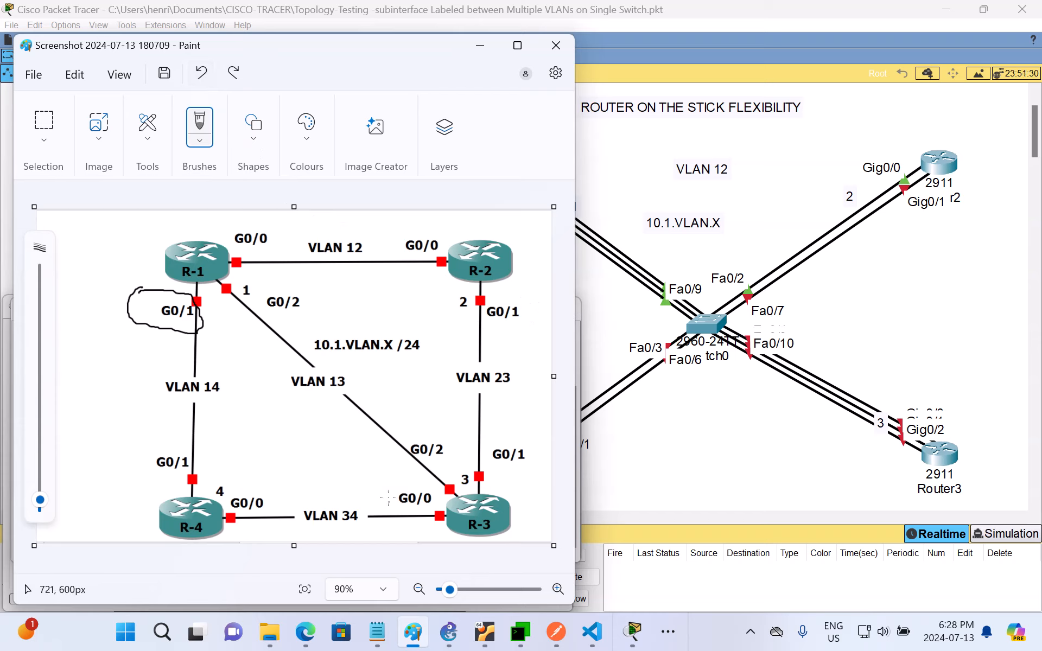
{"action": "left_click_drag", "start_coordinate": [387, 494], "coordinate": [298, 500]}
{"action": "left_click", "coordinate": [201, 72]}
{"action": "left_click", "coordinate": [201, 73]}
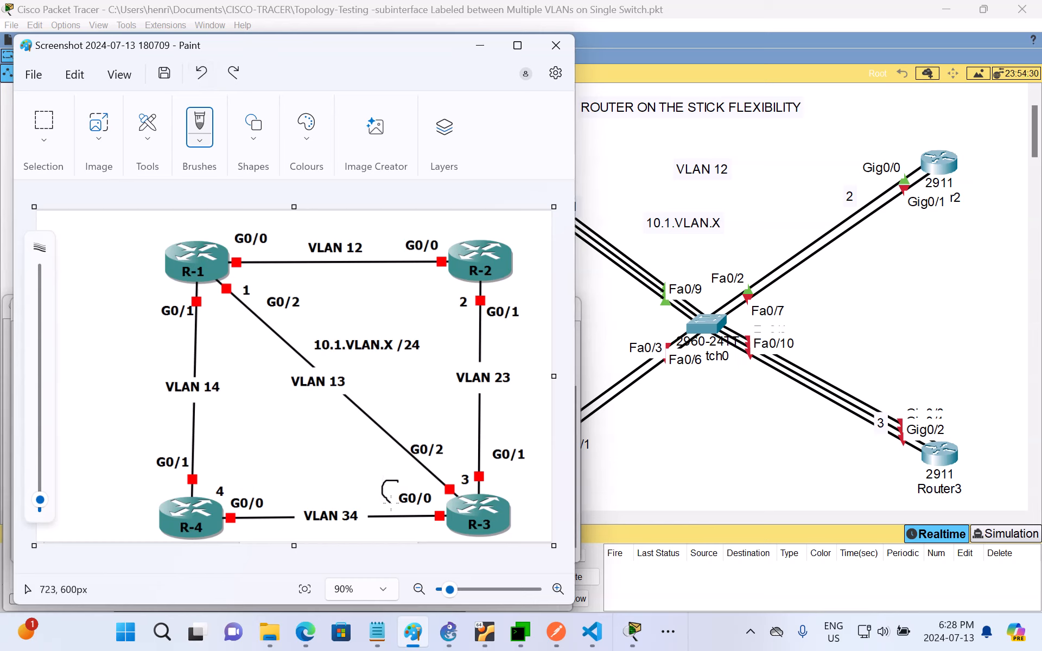
{"action": "mouse_move", "coordinate": [389, 504]}
{"action": "left_mouse_down"}
{"action": "mouse_move", "coordinate": [426, 510]}
{"action": "mouse_move", "coordinate": [434, 494]}
{"action": "mouse_move", "coordinate": [395, 485]}
{"action": "left_mouse_up"}
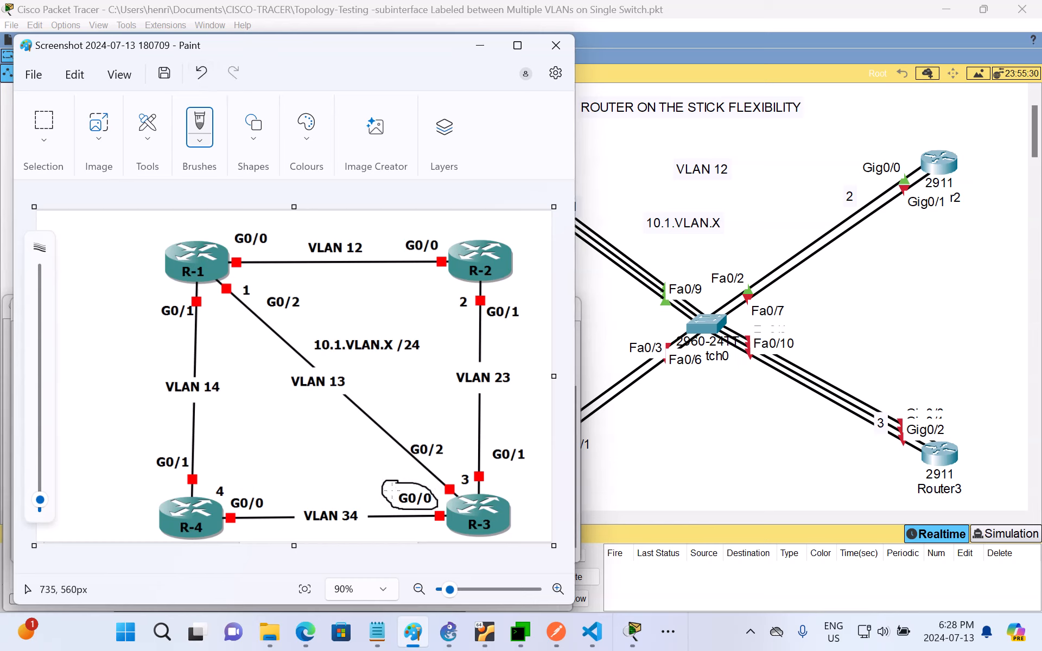
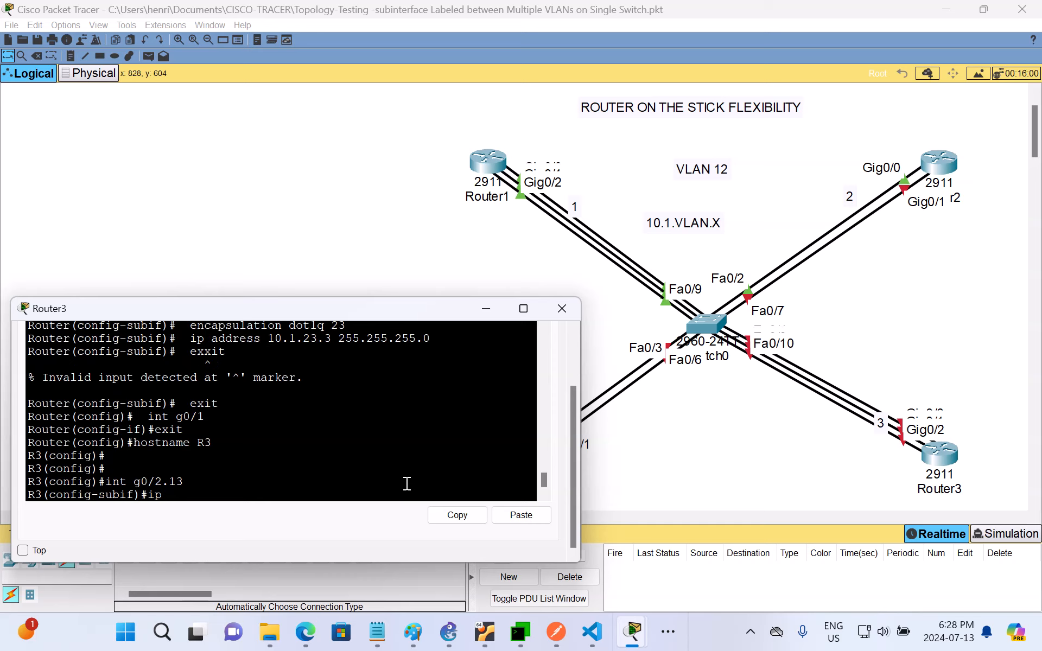
- On Router3's g0/2.13 subinterface, set the encapsulation to dot1q 13
{"action": "type", "text": "a"}
{"action": "key", "text": "BackSpace"}
{"action": "key", "text": "BackSpace"}
{"action": "key", "text": "BackSpace"}
{"action": "key", "text": "BackSpace"}
{"action": "type", "text": "encapsulation dot1q 13"}
{"action": "key", "text": "Return"}
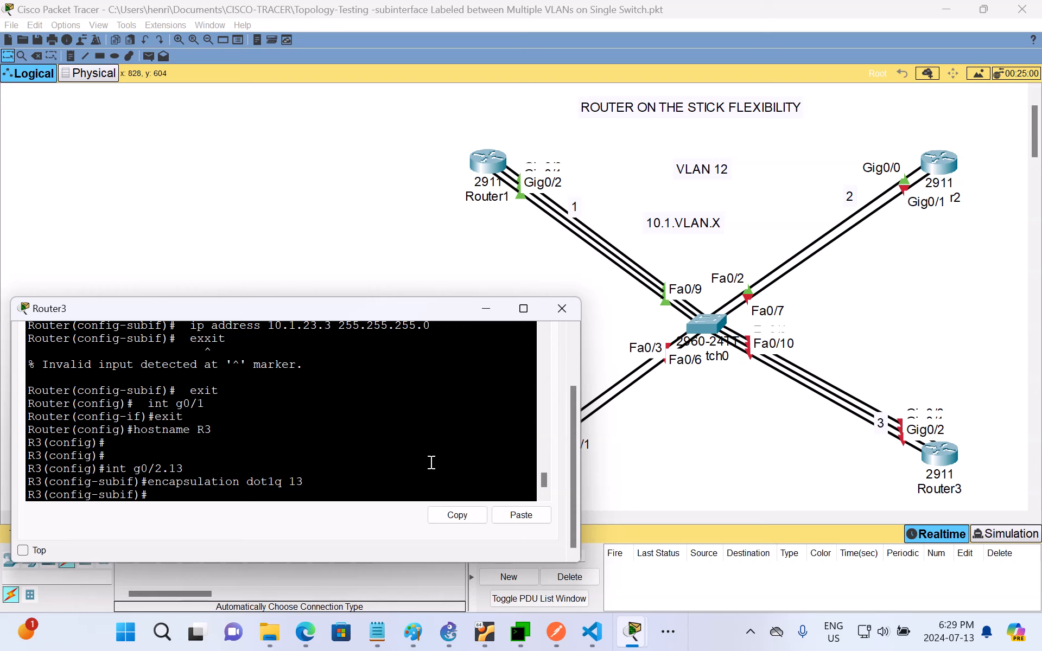
- Assign IP address 10.1.13.3 with mask 255.255.255.0 to g0/2.13 and exit subinterface configuration
{"action": "type", "text": "ip address 10.1.13.3 255.255.255"}
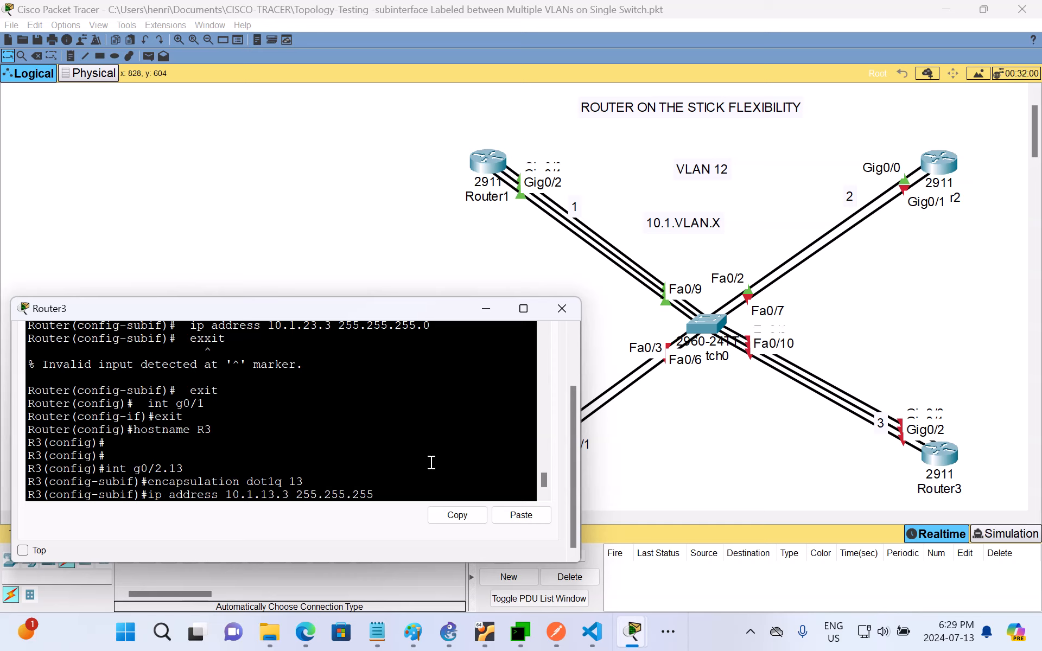
{"action": "type", "text": ".0"}
{"action": "key", "text": "Return"}
{"action": "type", "text": "exit"}
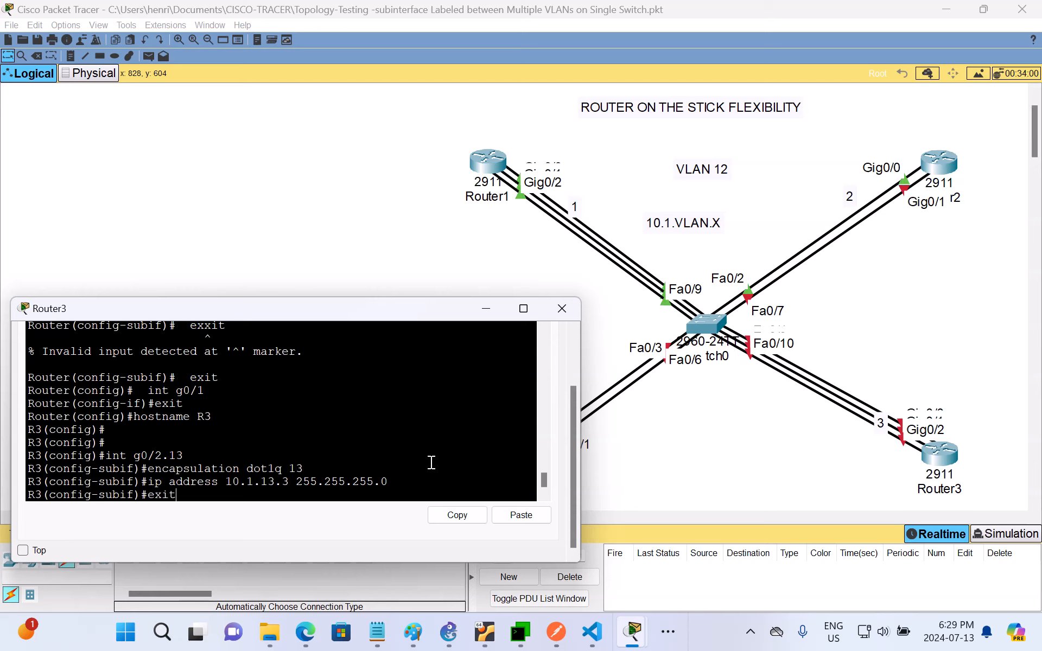
{"action": "key", "text": "Return"}
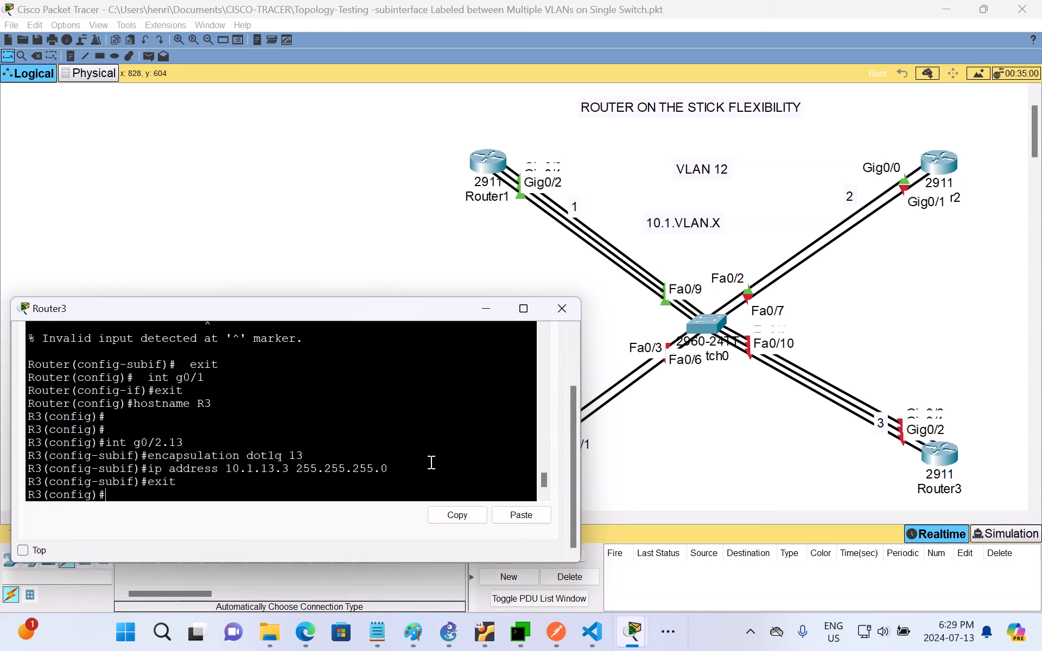
- Enable Router3's physical interface g0/2 with no shut
{"action": "type", "text": "int g0/2"}
{"action": "key", "text": "Return"}
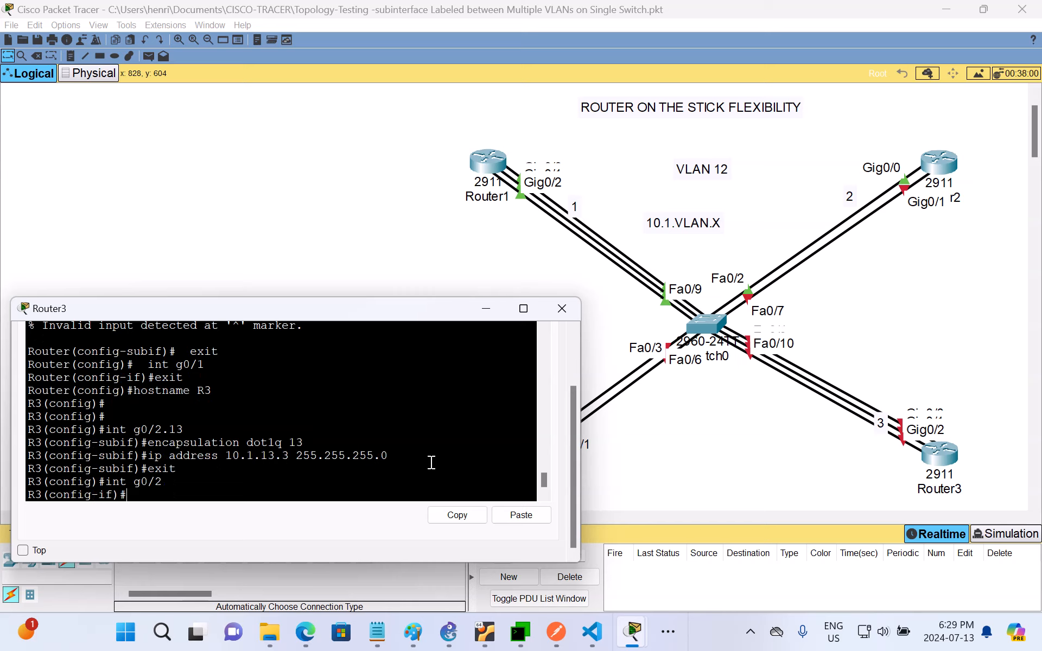
{"action": "type", "text": "no shut"}
{"action": "key", "text": "Return"}
{"action": "key", "text": "Return"}
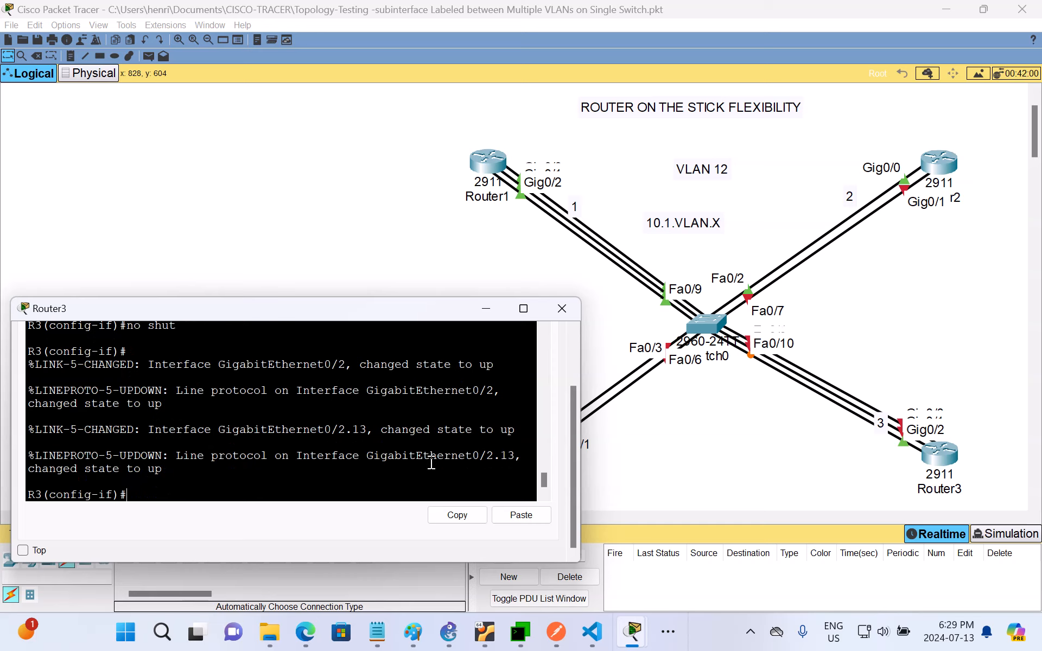
- Minimize Router3's window and place two VLAN 13 notes, one above the switch-to-Router3 links and one between Router2 and Router3
{"action": "left_click", "coordinate": [487, 309]}
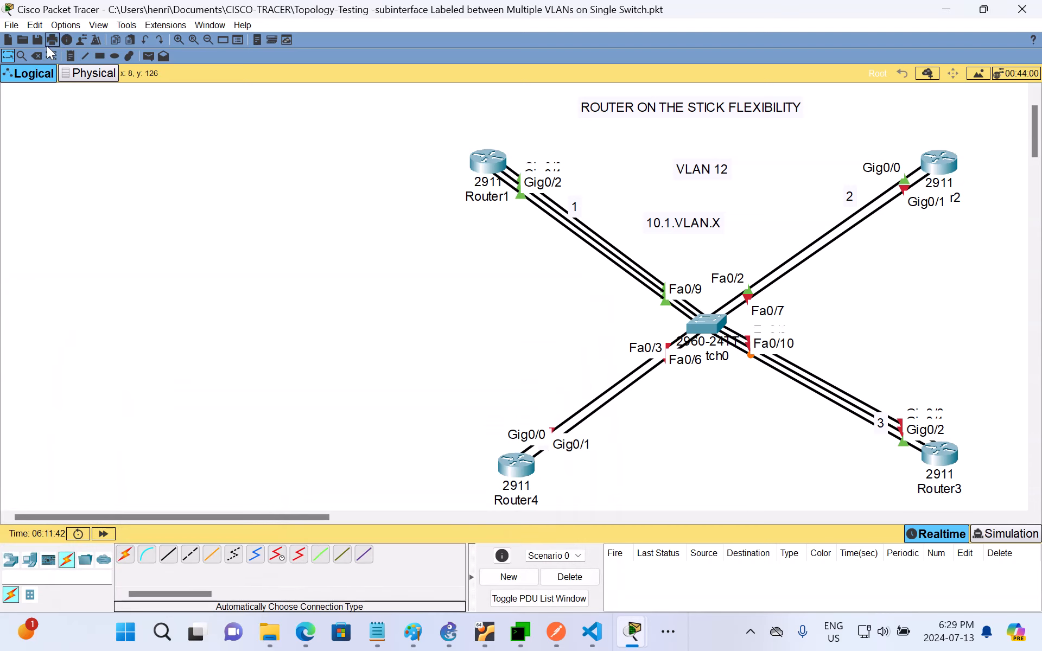
{"action": "left_click", "coordinate": [66, 52]}
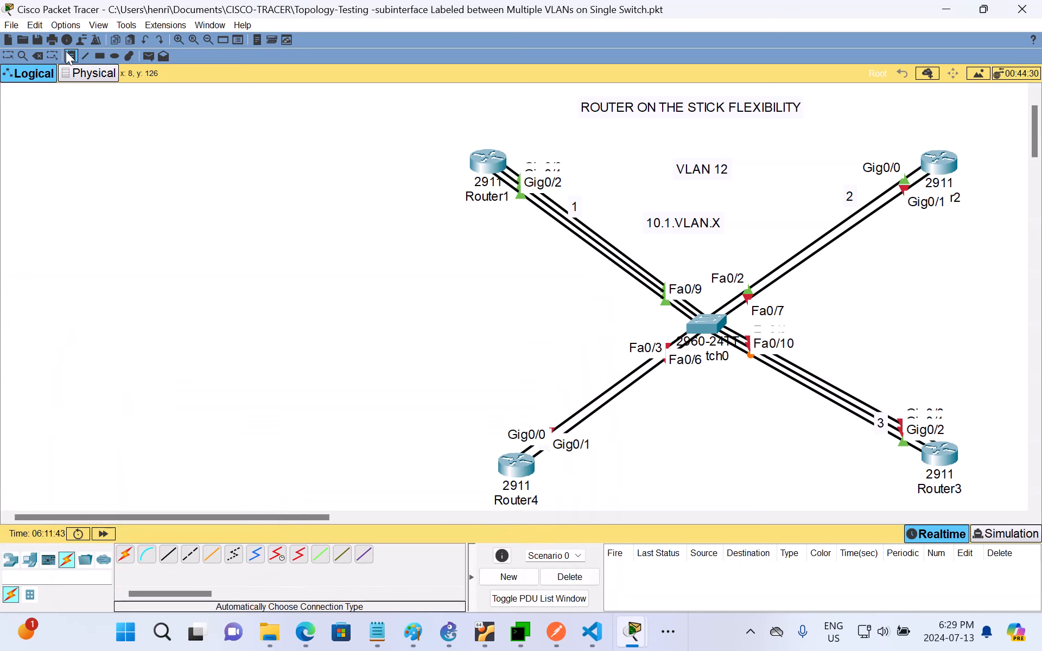
{"action": "left_click", "coordinate": [808, 354]}
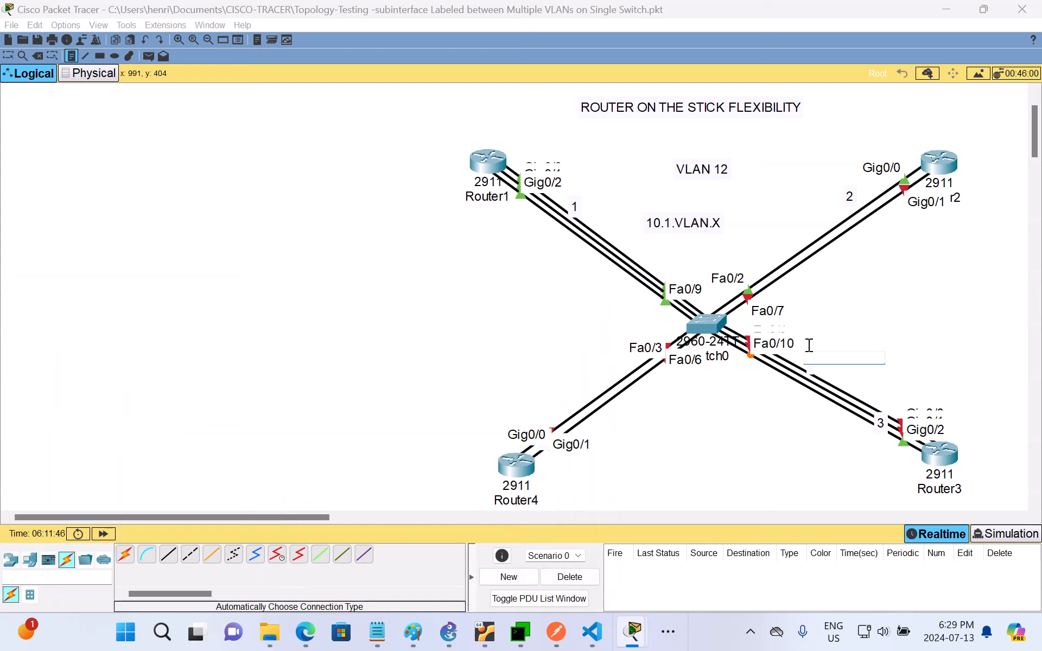
{"action": "type", "text": "VLAN 13"}
{"action": "left_click", "coordinate": [811, 456]}
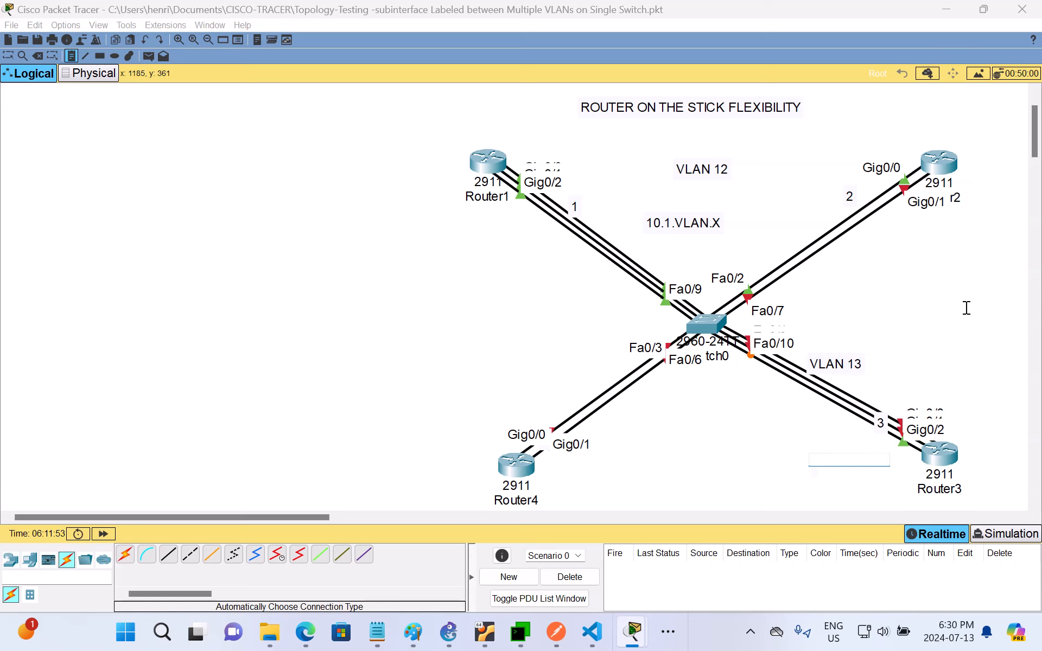
{"action": "left_click", "coordinate": [934, 284]}
{"action": "type", "text": "VLAN 13"}
{"action": "key", "text": "Escape"}
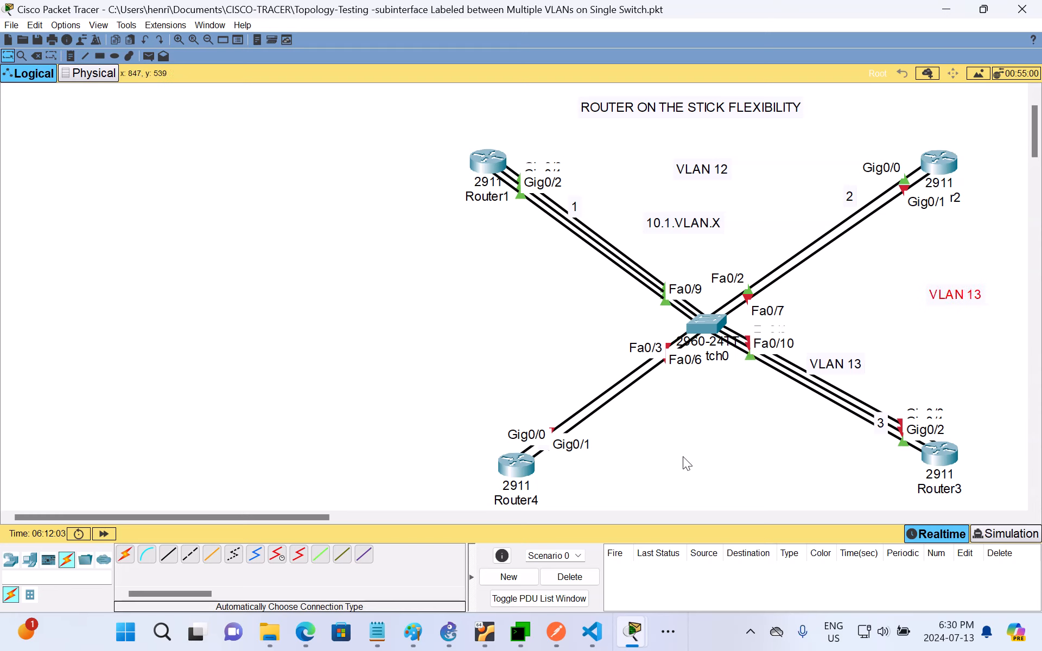
- In the Paint diagram, undo the marks around the VLAN 34 link and draw a curve from R-4's G0/0 that circles R-3's G0/0
{"action": "left_click", "coordinate": [411, 635]}
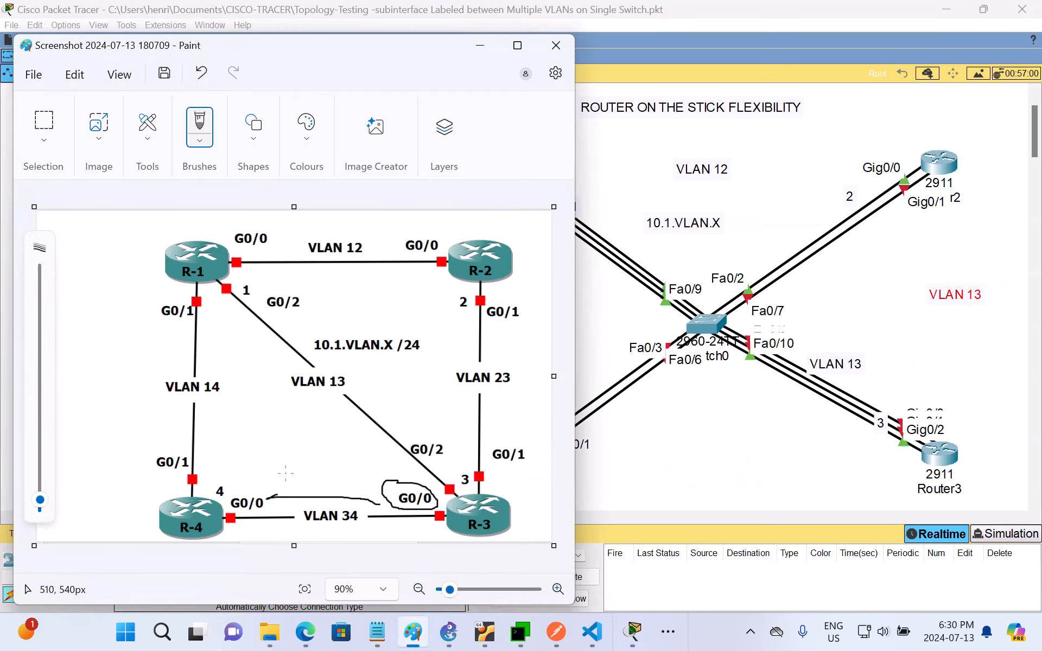
{"action": "mouse_move", "coordinate": [255, 476]}
{"action": "left_mouse_down"}
{"action": "mouse_move", "coordinate": [359, 483]}
{"action": "mouse_move", "coordinate": [259, 480]}
{"action": "left_mouse_up"}
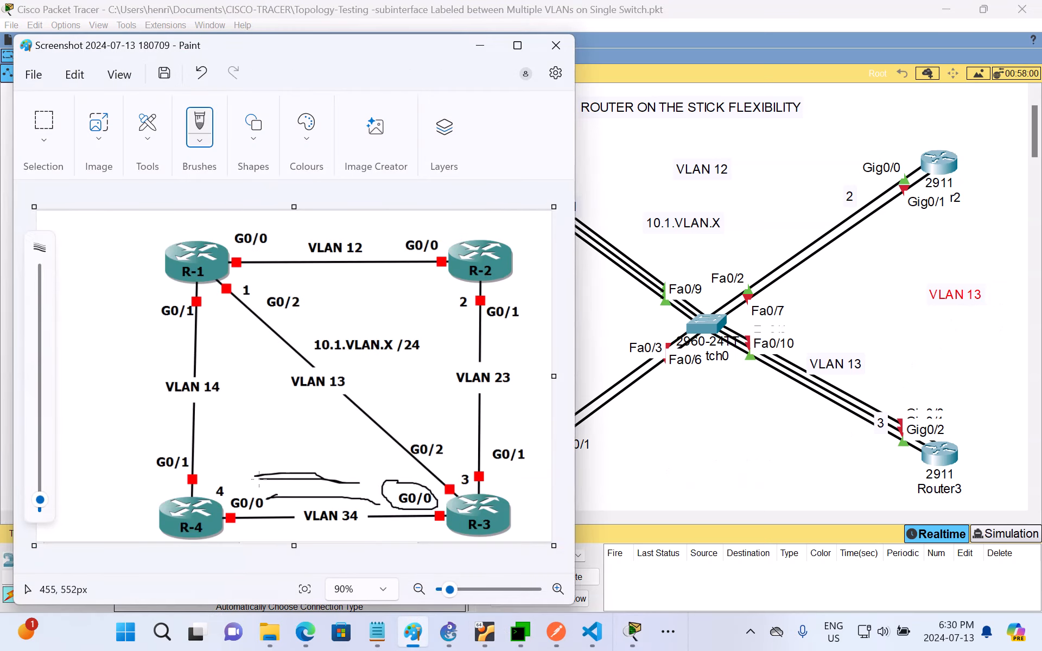
{"action": "left_click", "coordinate": [202, 71]}
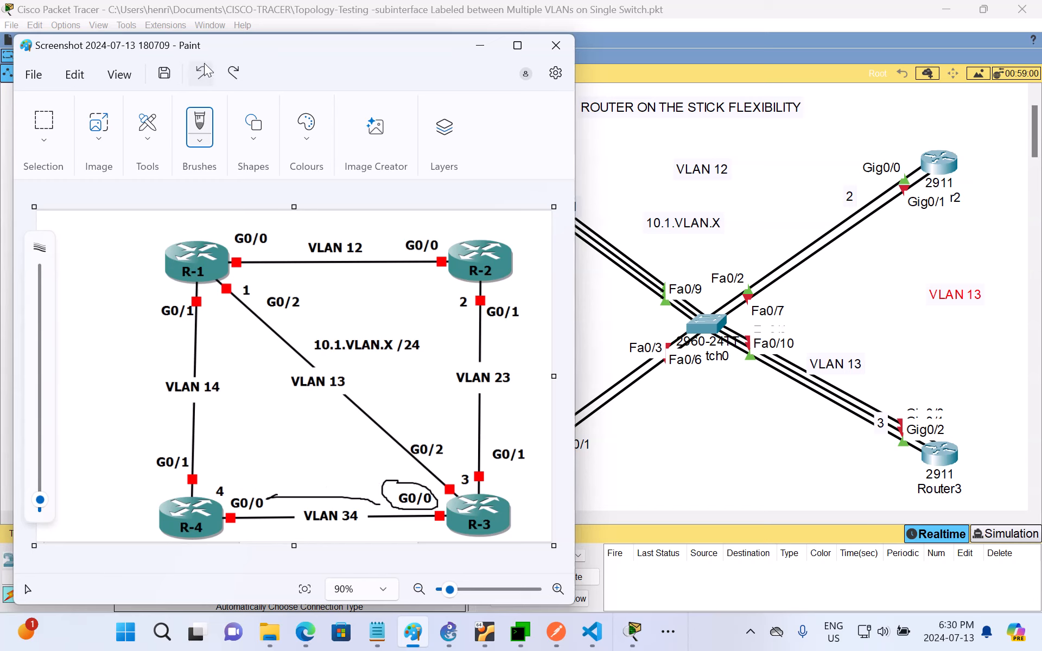
{"action": "left_click", "coordinate": [202, 71]}
{"action": "left_click", "coordinate": [202, 72]}
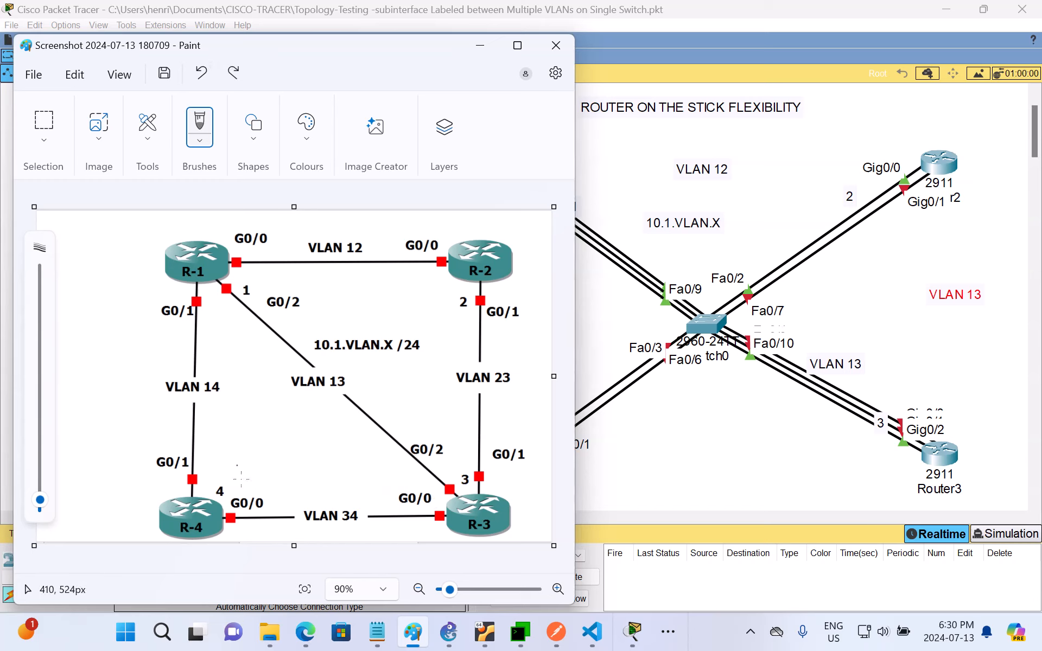
{"action": "mouse_move", "coordinate": [244, 491]}
{"action": "left_mouse_down"}
{"action": "mouse_move", "coordinate": [336, 483]}
{"action": "mouse_move", "coordinate": [415, 510]}
{"action": "mouse_move", "coordinate": [442, 492]}
{"action": "mouse_move", "coordinate": [405, 477]}
{"action": "left_mouse_up"}
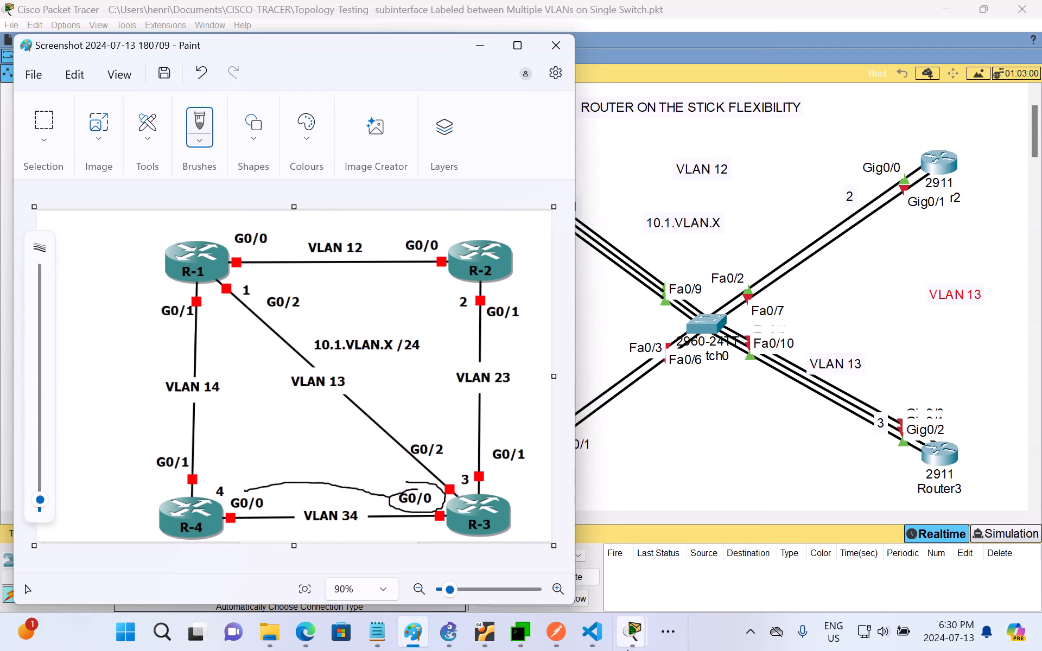
- Switch back to Router3's CLI in Packet Tracer and exit g0/2 interface configuration
{"action": "mouse_move", "coordinate": [632, 636]}
{"action": "left_click", "coordinate": [851, 545]}
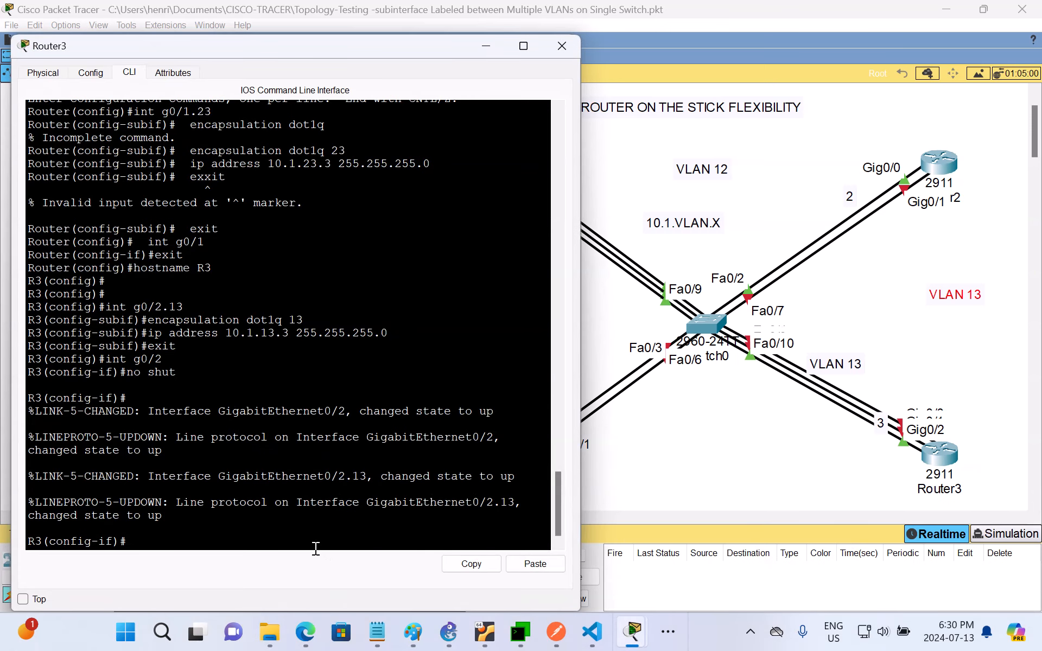
{"action": "key", "text": "Return"}
{"action": "type", "text": "exit"}
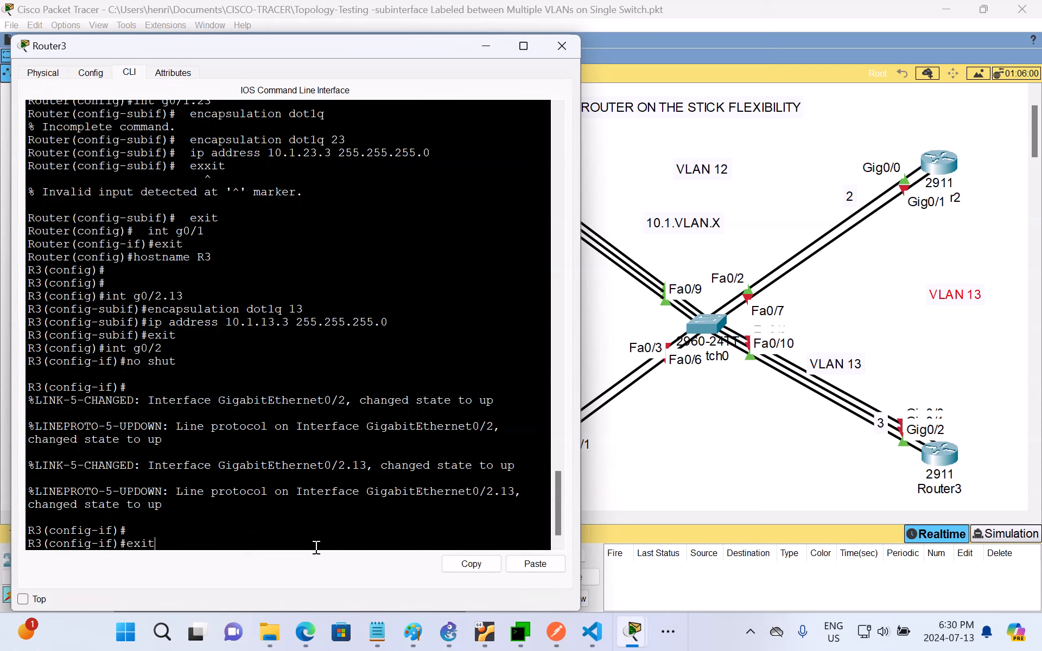
{"action": "key", "text": "Return"}
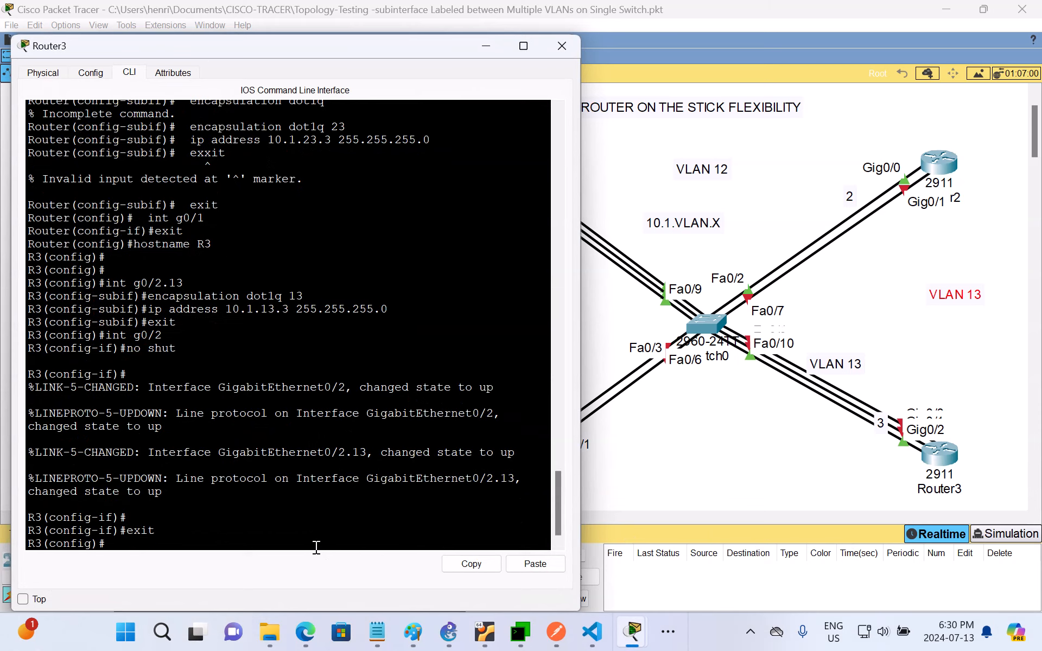
- Create subinterface g0/0.34 on Router3 with encapsulation dot1q 34
{"action": "type", "text": "int g0/0.34"}
{"action": "key", "text": "Return"}
{"action": "type", "text": "enc"}
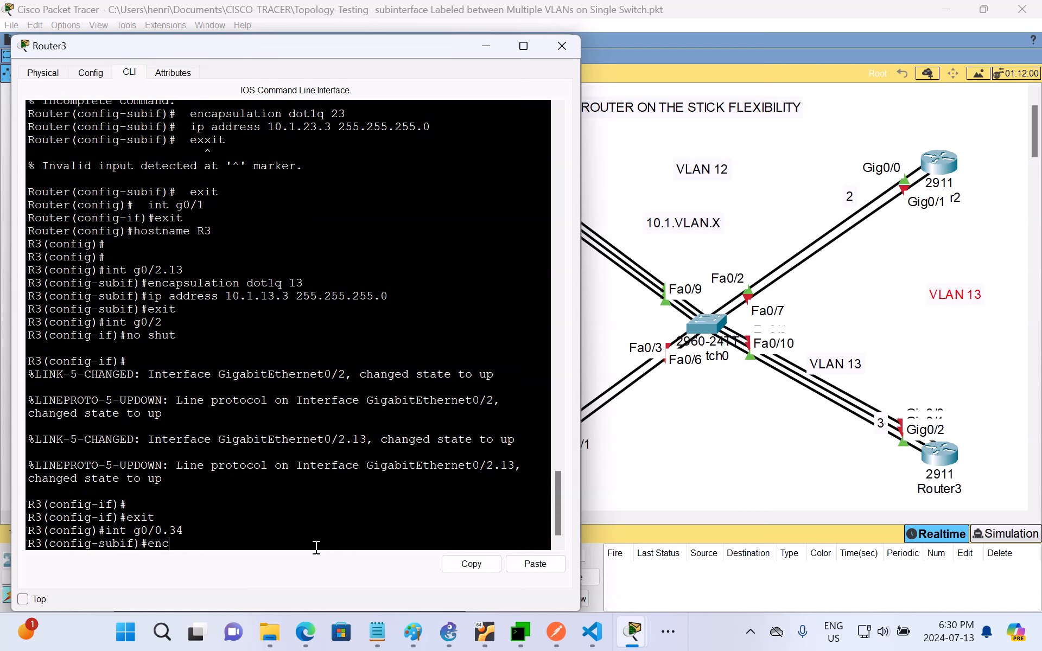
{"action": "type", "text": "apsulation d"}
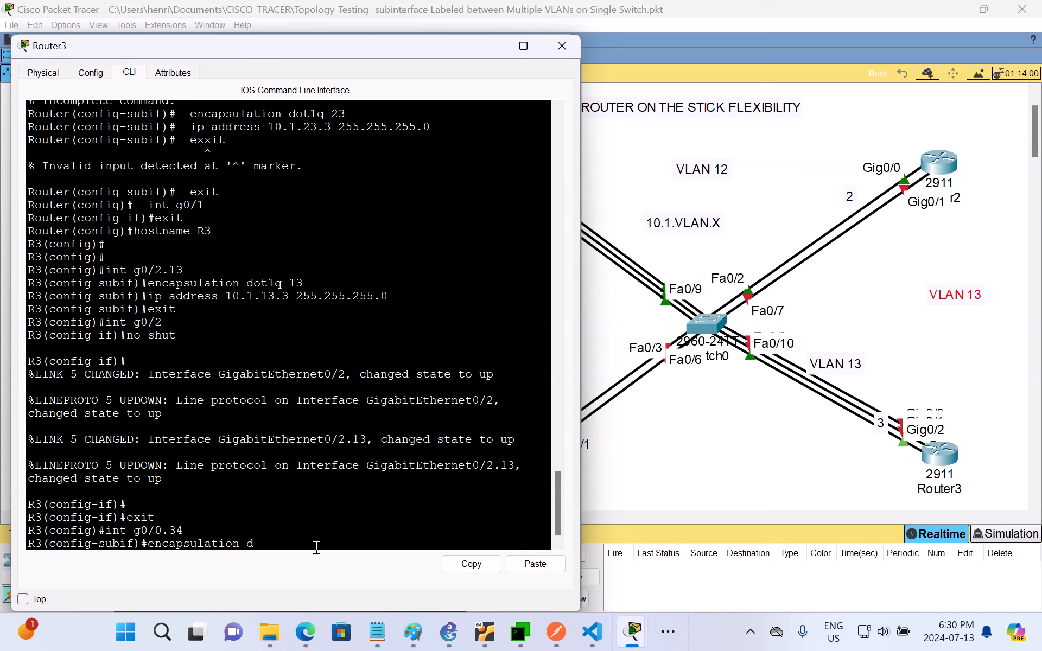
{"action": "type", "text": "ot1q 34"}
{"action": "key", "text": "Return"}
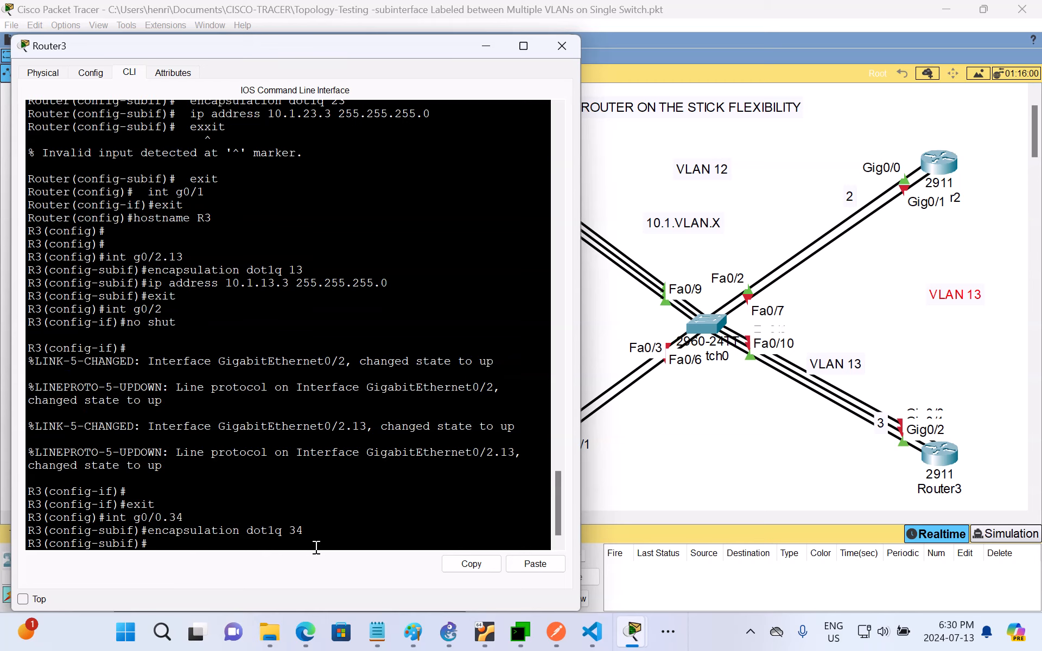
- Assign IP address 10.1.34.3 with mask 255.255.255.0 to g0/0.34 and exit subinterface configuration
{"action": "type", "text": "ip address 10.1.34"}
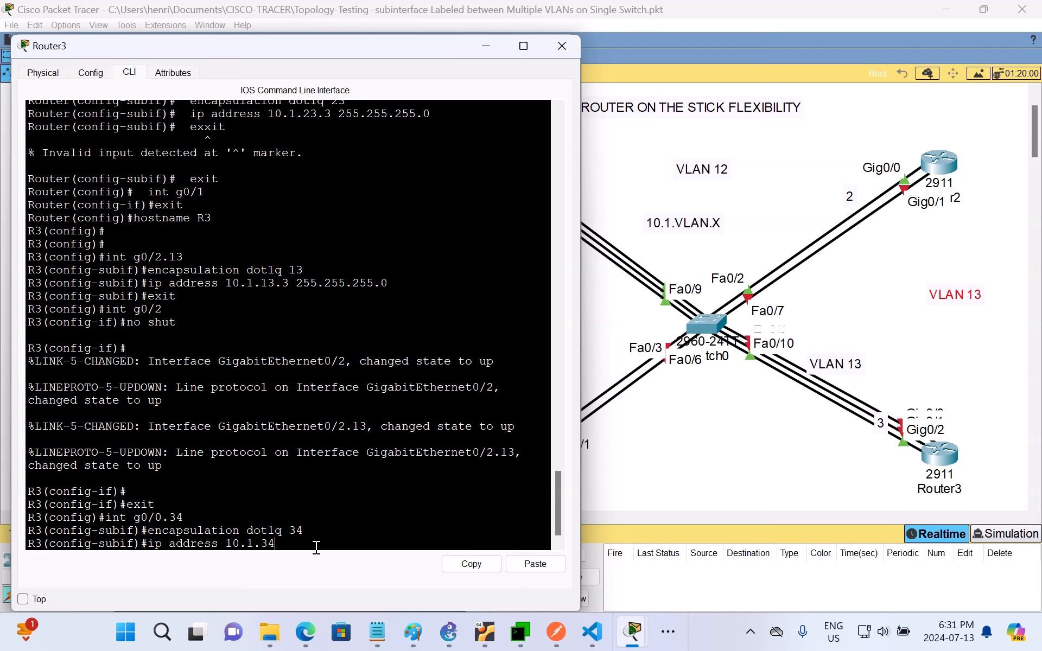
{"action": "type", "text": ".3 255.255.255.0"}
{"action": "key", "text": "Return"}
{"action": "type", "text": "exit"}
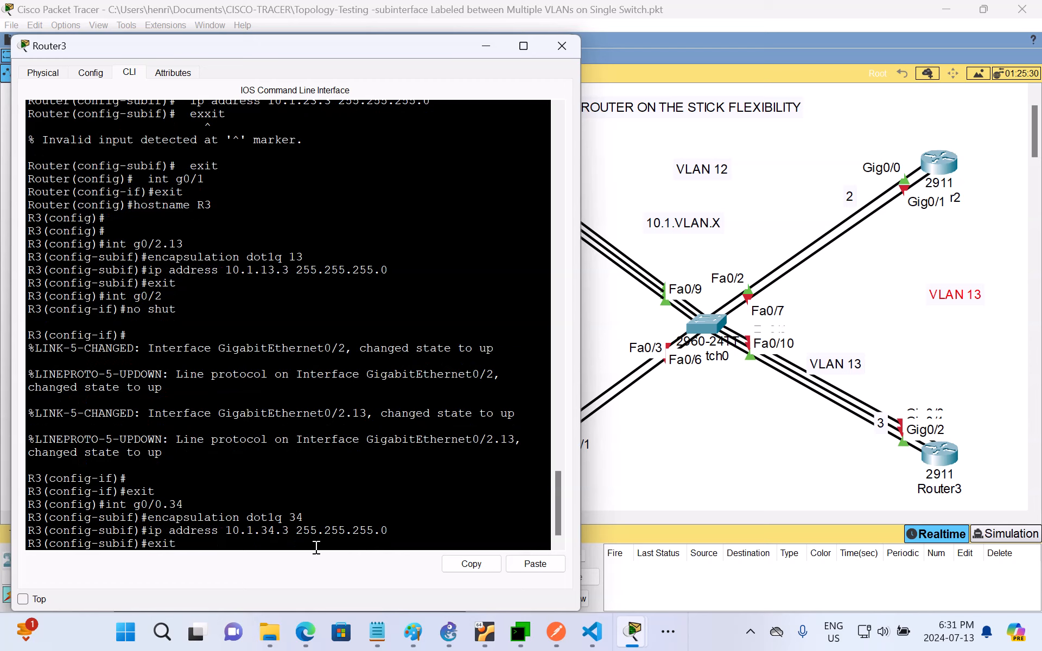
{"action": "key", "text": "Return"}
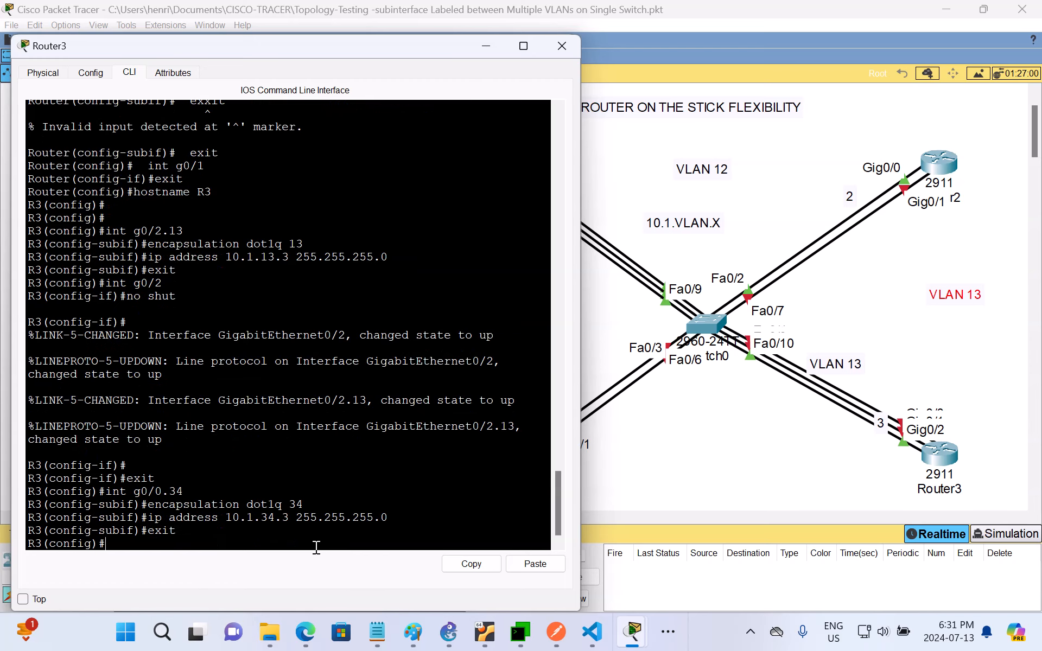
- Enable Router3's physical interface g0/0 with no shut
{"action": "type", "text": "int g0/0"}
{"action": "key", "text": "Return"}
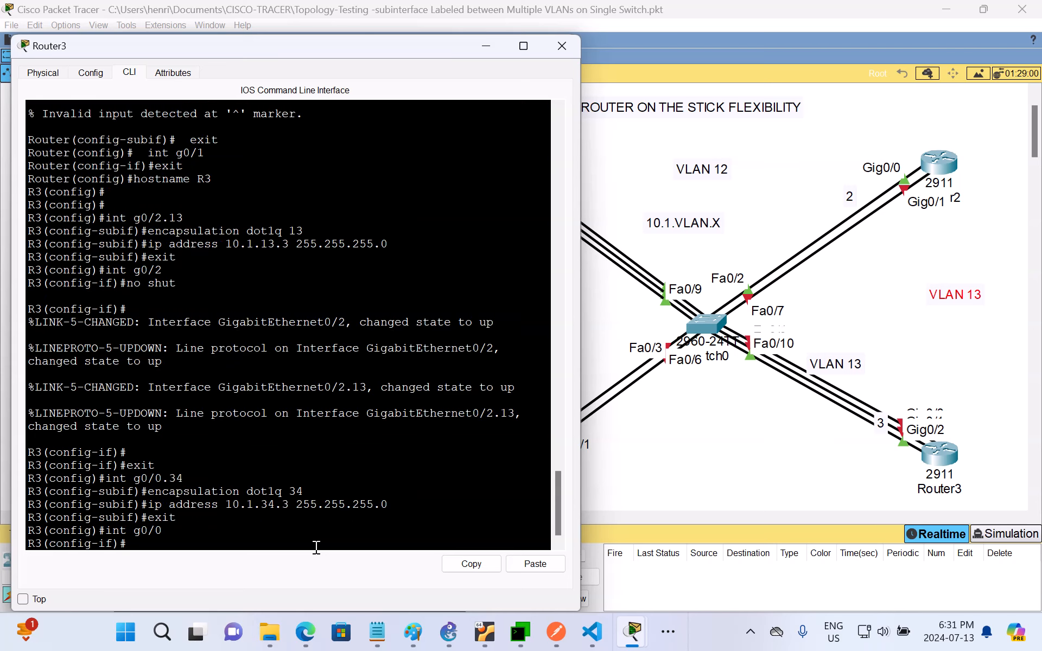
{"action": "type", "text": "no shut"}
{"action": "key", "text": "Return"}
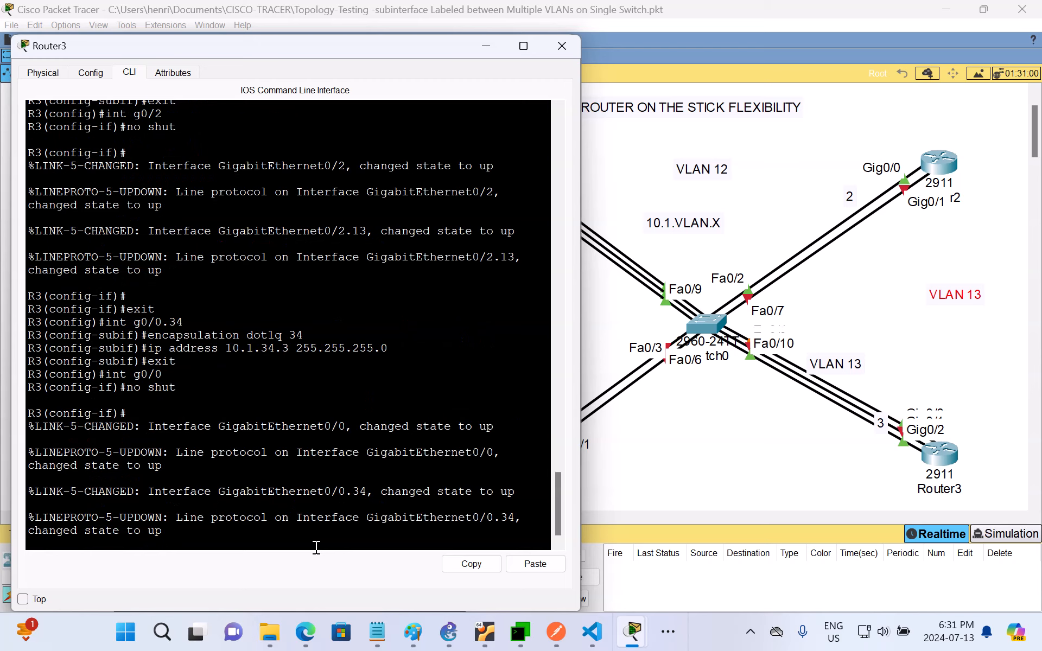
{"action": "key", "text": "Return"}
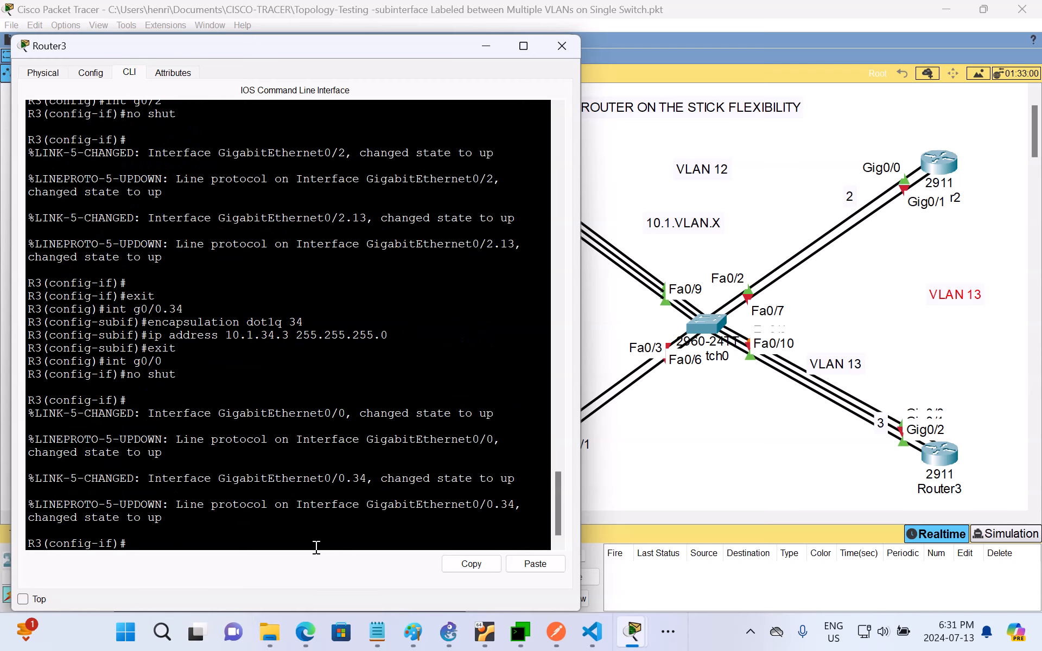
- Display Router3's command history and copy the commands from int g0/0.34 through do show history
{"action": "type", "text": "do show history"}
{"action": "key", "text": "Return"}
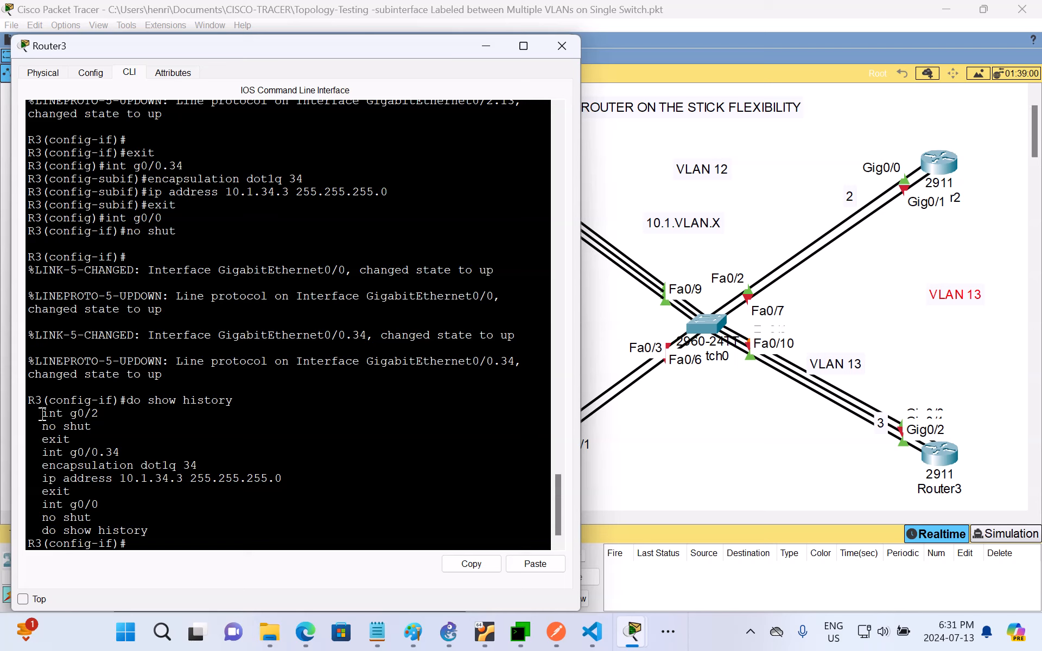
{"action": "left_click_drag", "start_coordinate": [42, 414], "coordinate": [132, 428]}
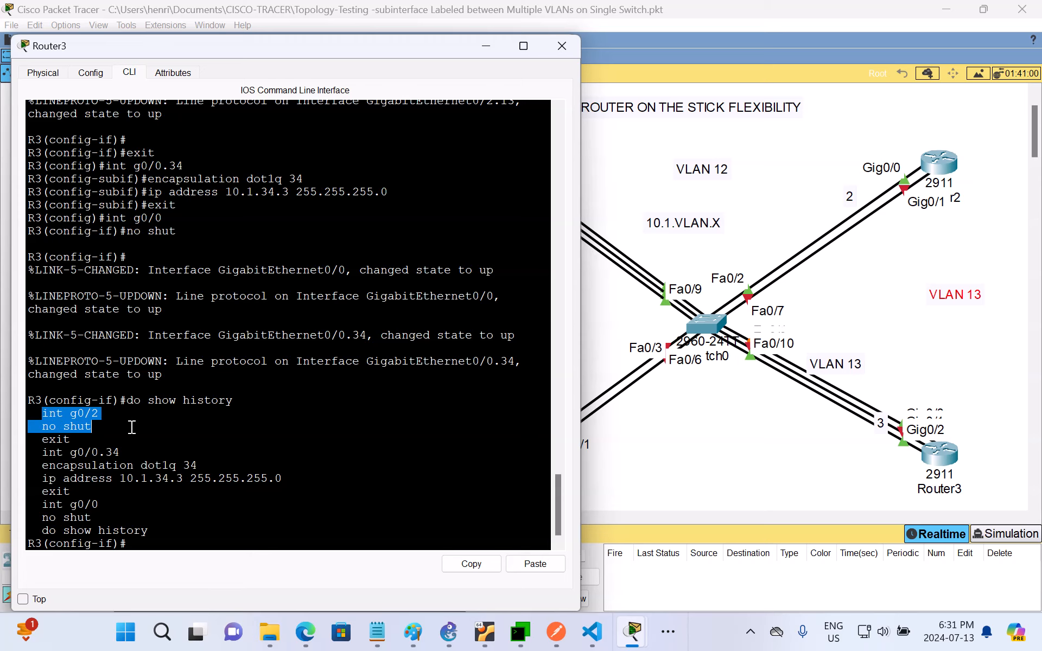
{"action": "left_click_drag", "start_coordinate": [163, 433], "coordinate": [176, 434]}
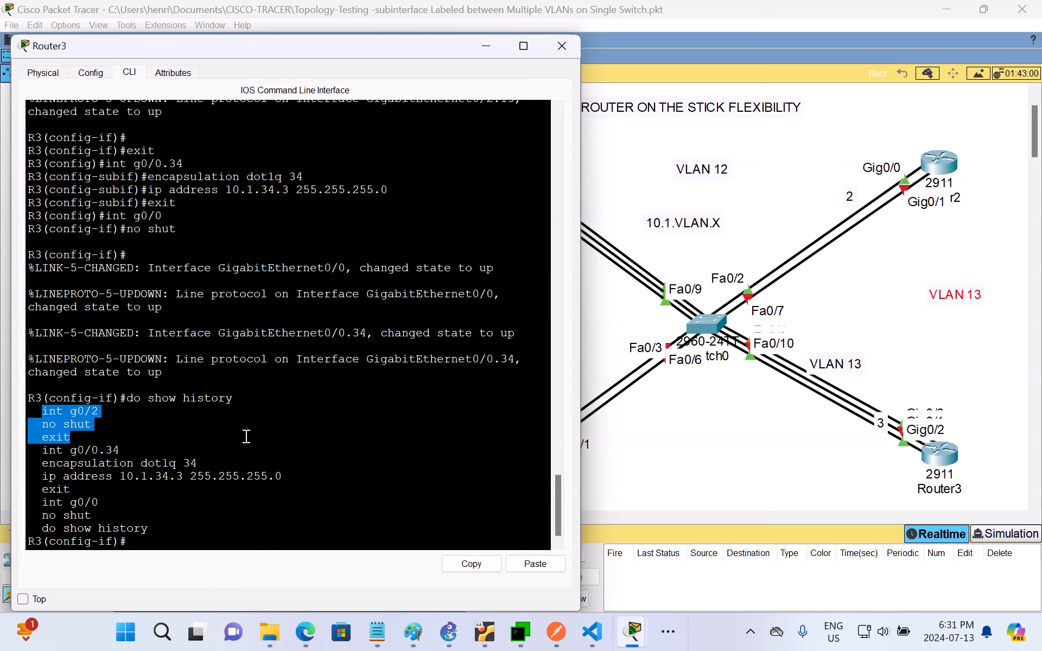
{"action": "left_click", "coordinate": [266, 432]}
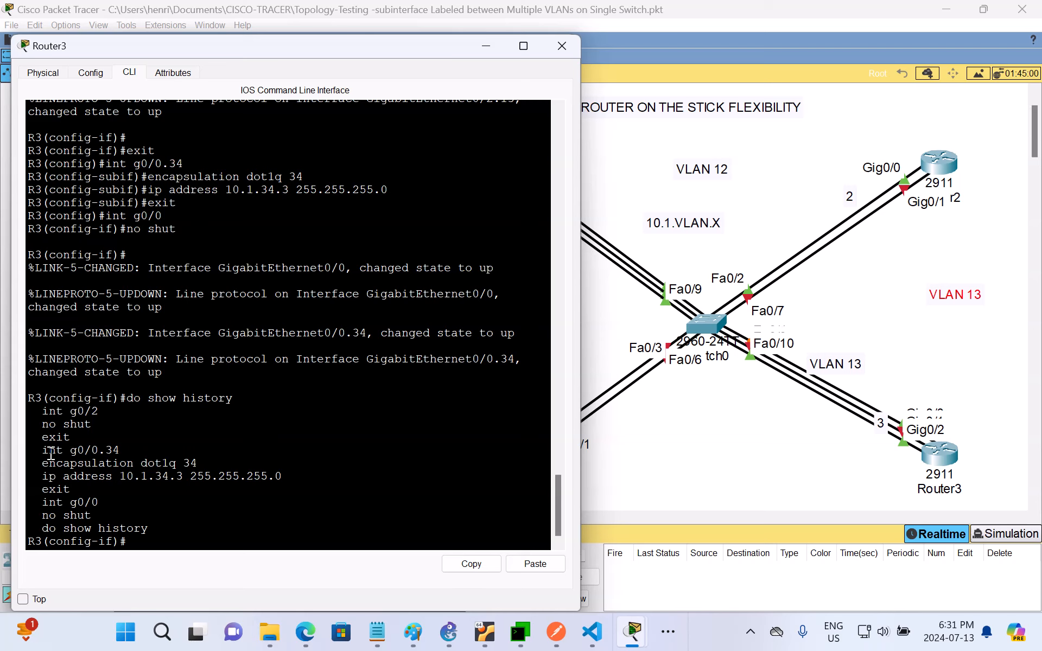
{"action": "left_click_drag", "start_coordinate": [41, 452], "coordinate": [243, 528]}
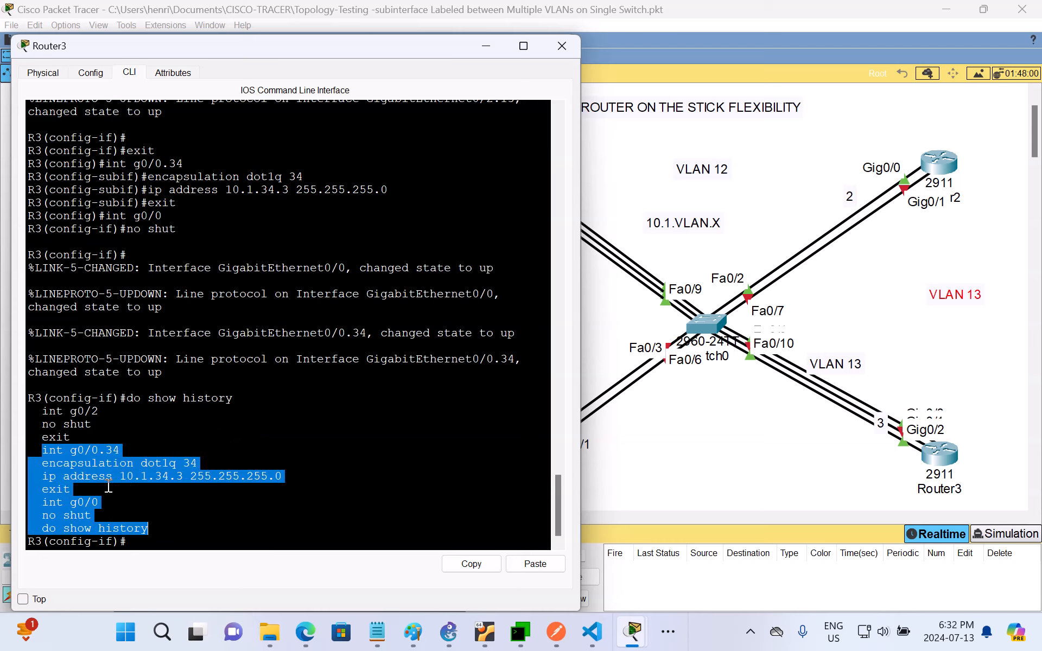
{"action": "right_click", "coordinate": [109, 463]}
{"action": "left_click", "coordinate": [147, 475]}
- Switch to Router4's CLI and enter privileged EXEC mode
{"action": "left_click", "coordinate": [630, 470]}
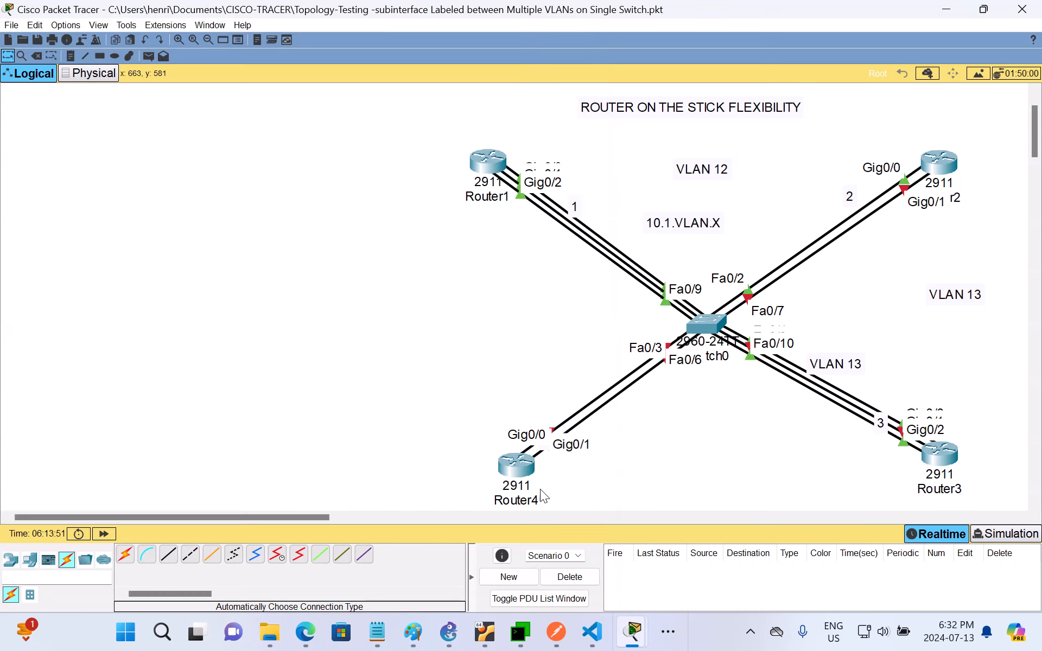
{"action": "mouse_move", "coordinate": [636, 645]}
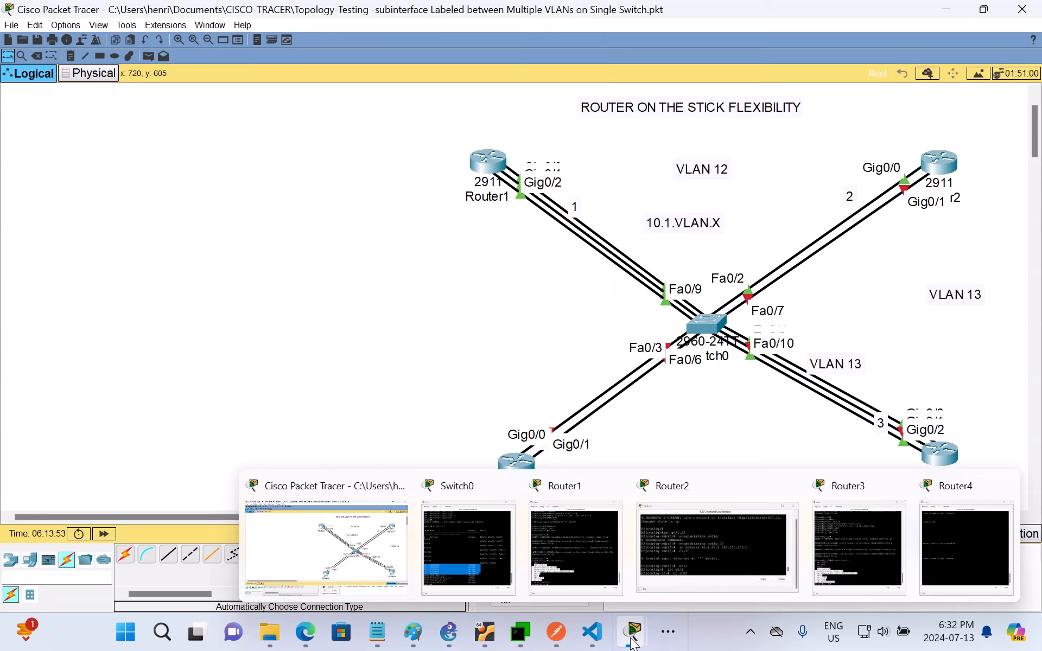
{"action": "left_click", "coordinate": [949, 556]}
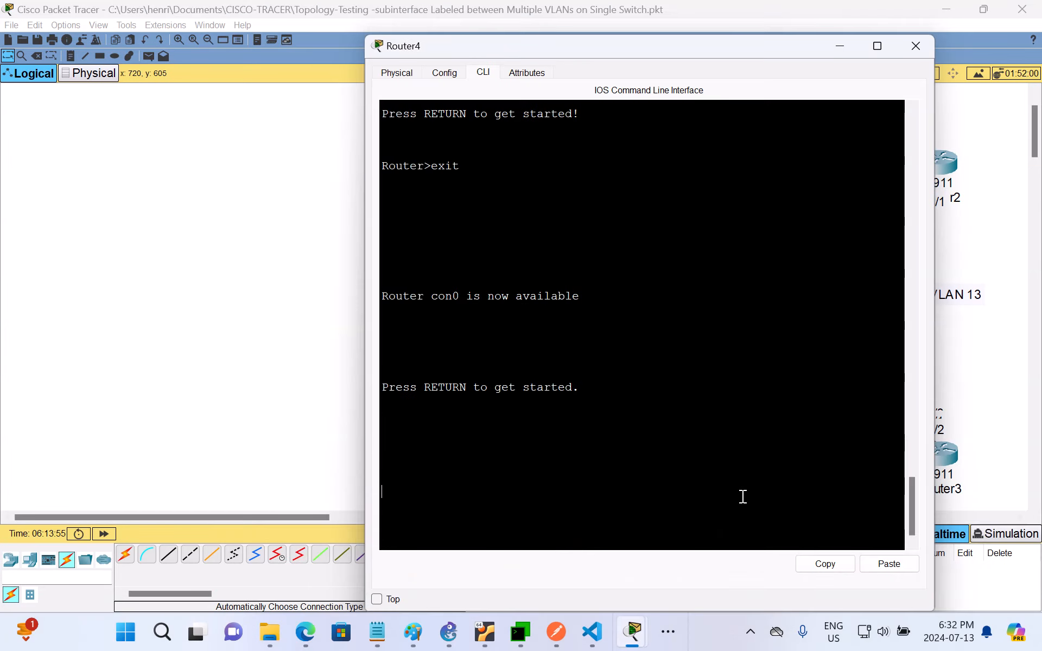
{"action": "key", "text": "Return"}
{"action": "type", "text": "en"}
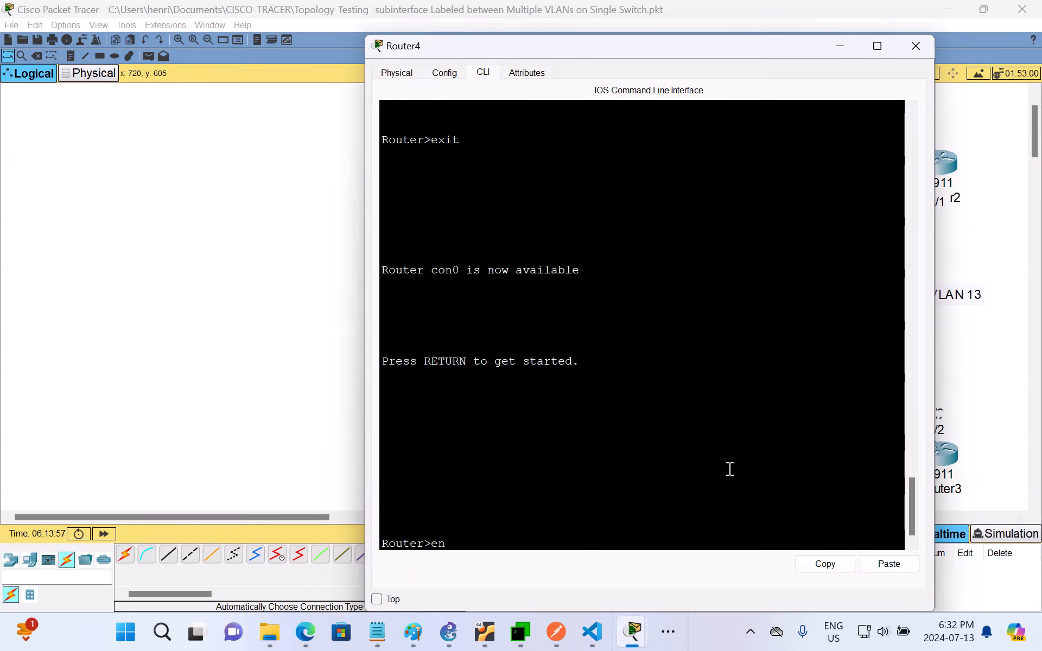
{"action": "key", "text": "Return"}
{"action": "type", "text": "'"}
{"action": "key", "text": "Return"}
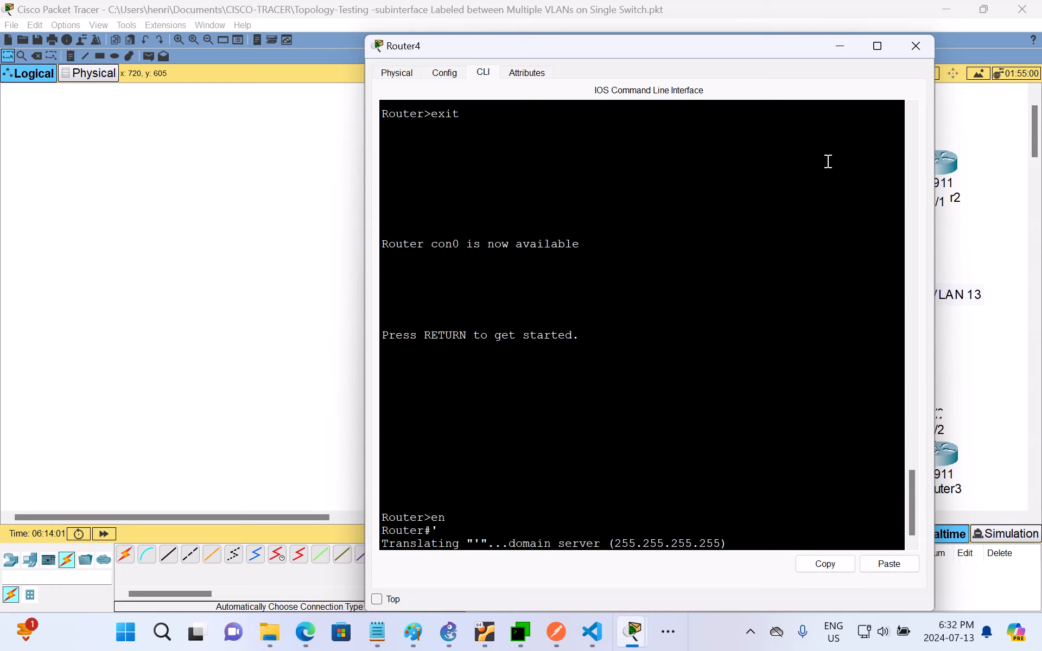
- Add a VLAN 34 text label between Router4 and Router3 in the topology and move it slightly lower
{"action": "left_click", "coordinate": [838, 48]}
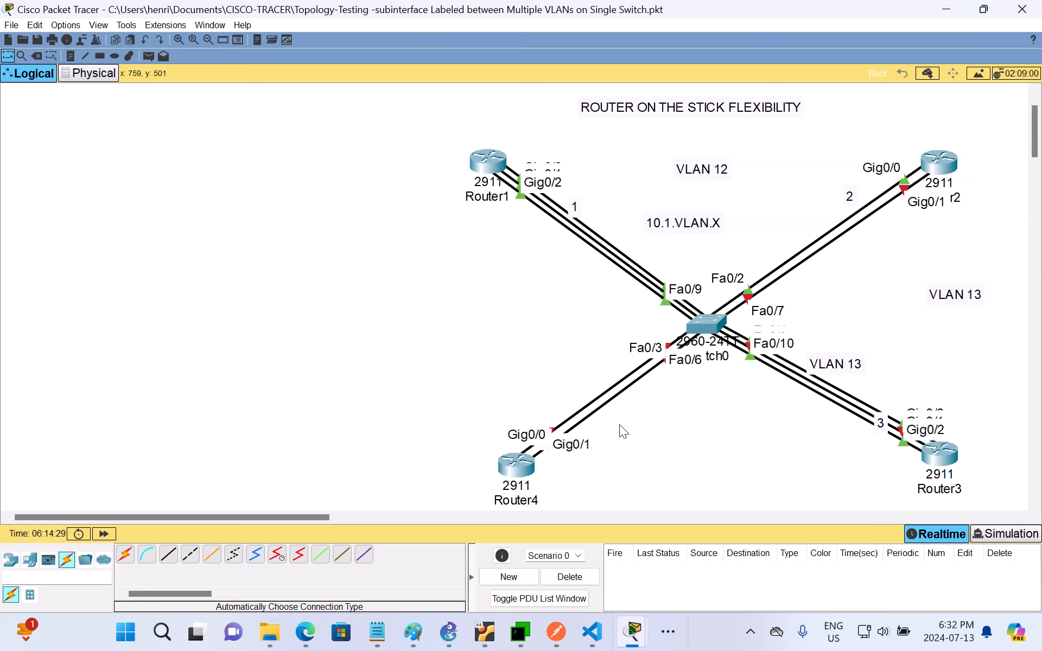
{"action": "left_click", "coordinate": [74, 56]}
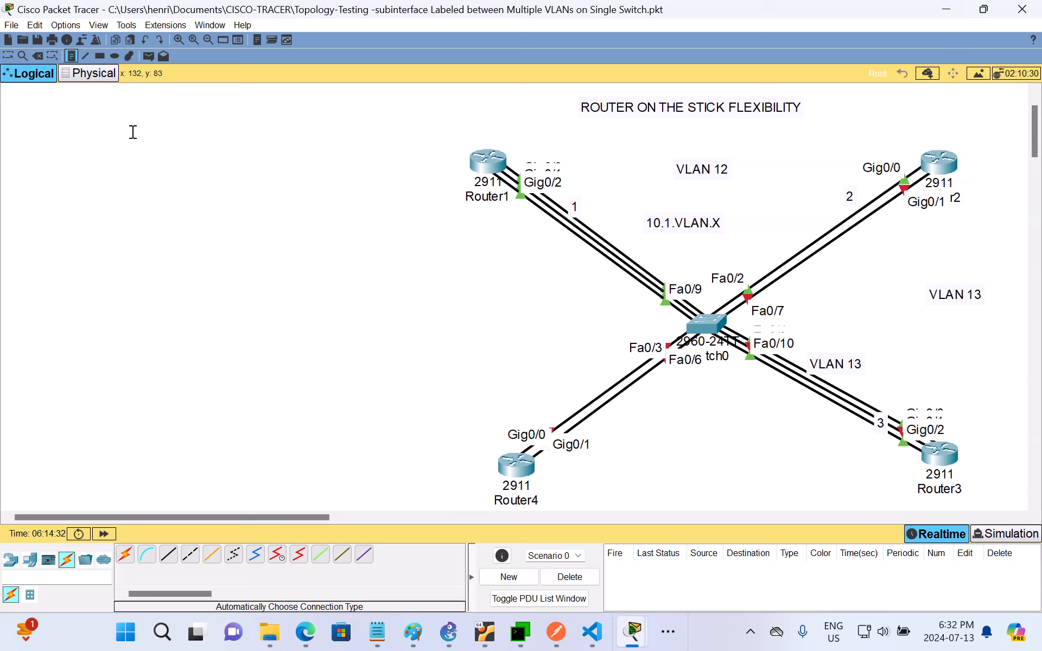
{"action": "left_click", "coordinate": [692, 454]}
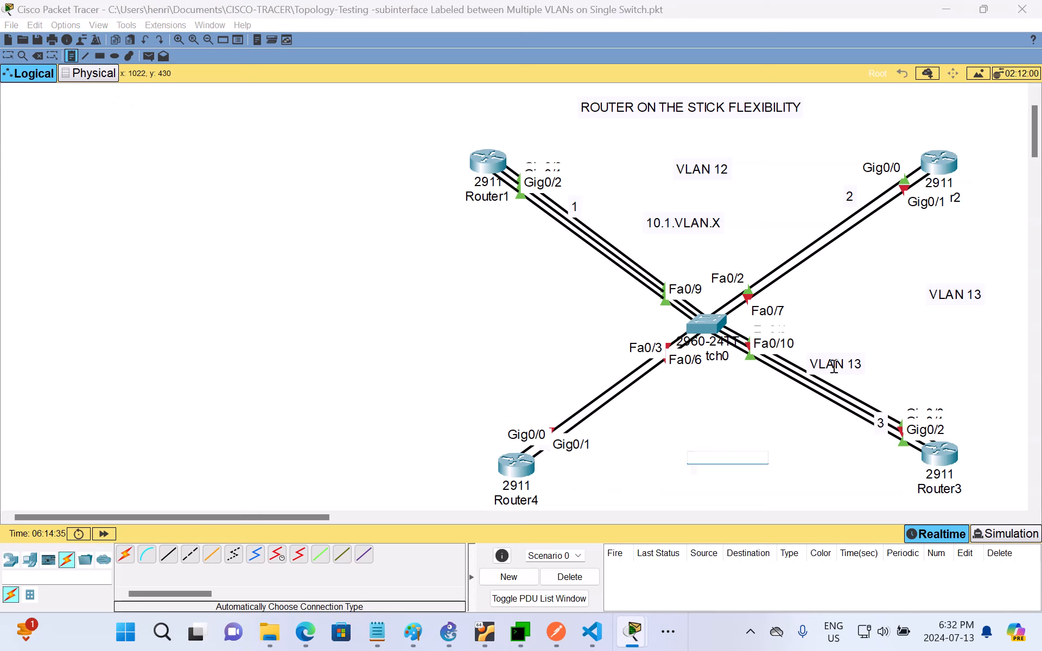
{"action": "type", "text": "VLAN 34"}
{"action": "left_click", "coordinate": [856, 487]}
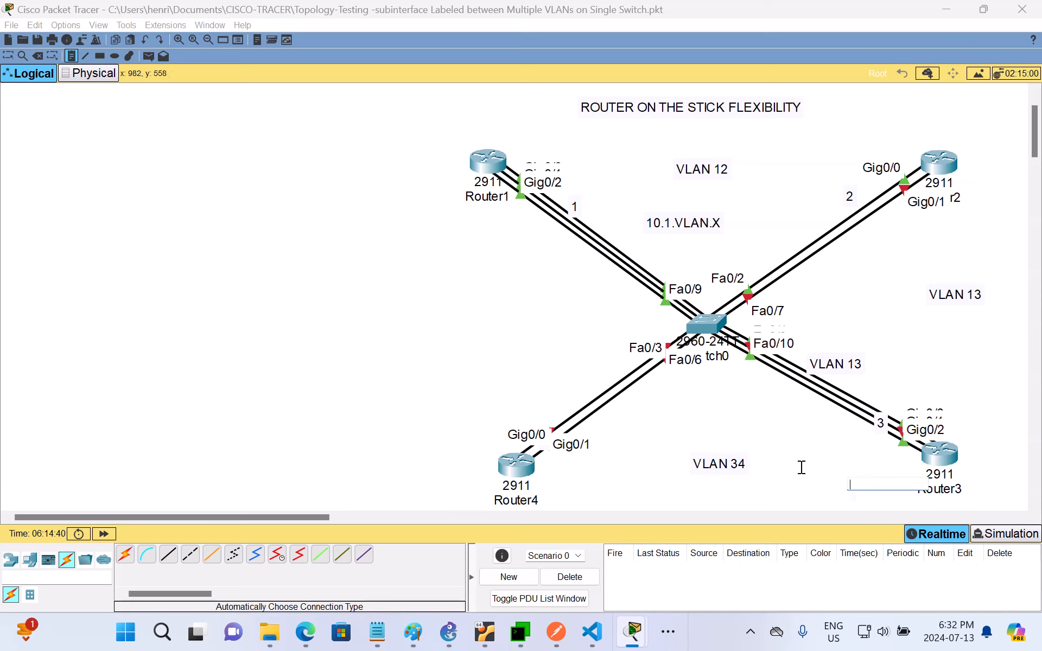
{"action": "key", "text": "Escape"}
{"action": "left_click", "coordinate": [737, 464]}
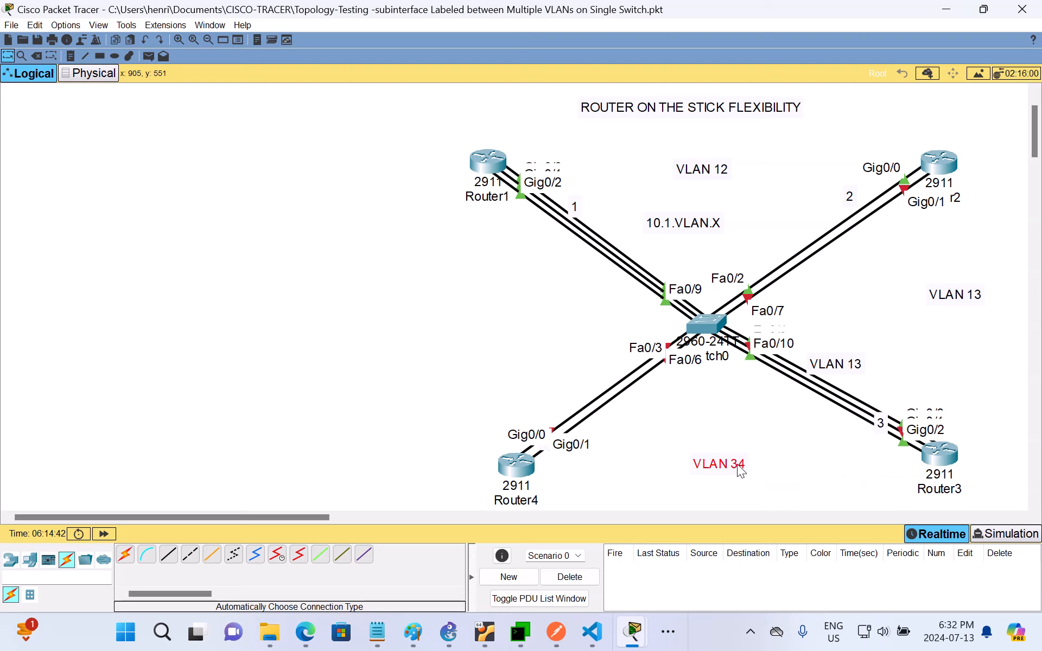
{"action": "left_click_drag", "start_coordinate": [737, 464], "coordinate": [754, 486]}
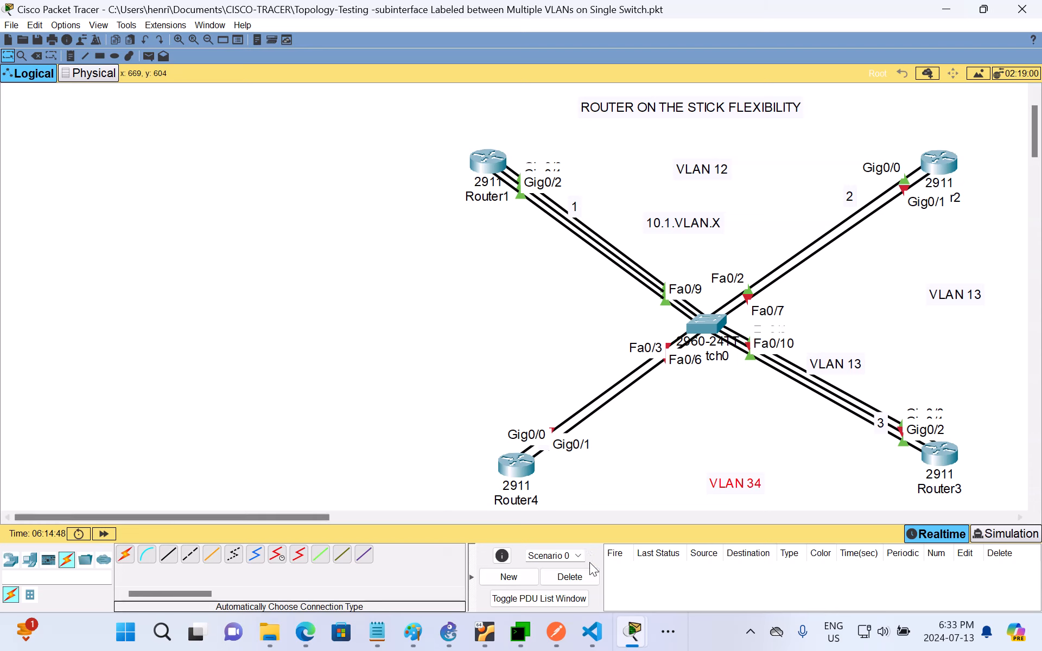
- Switch to the Paint network diagram and undo the two freehand strokes around the VLAN 34 link
{"action": "left_click", "coordinate": [416, 645]}
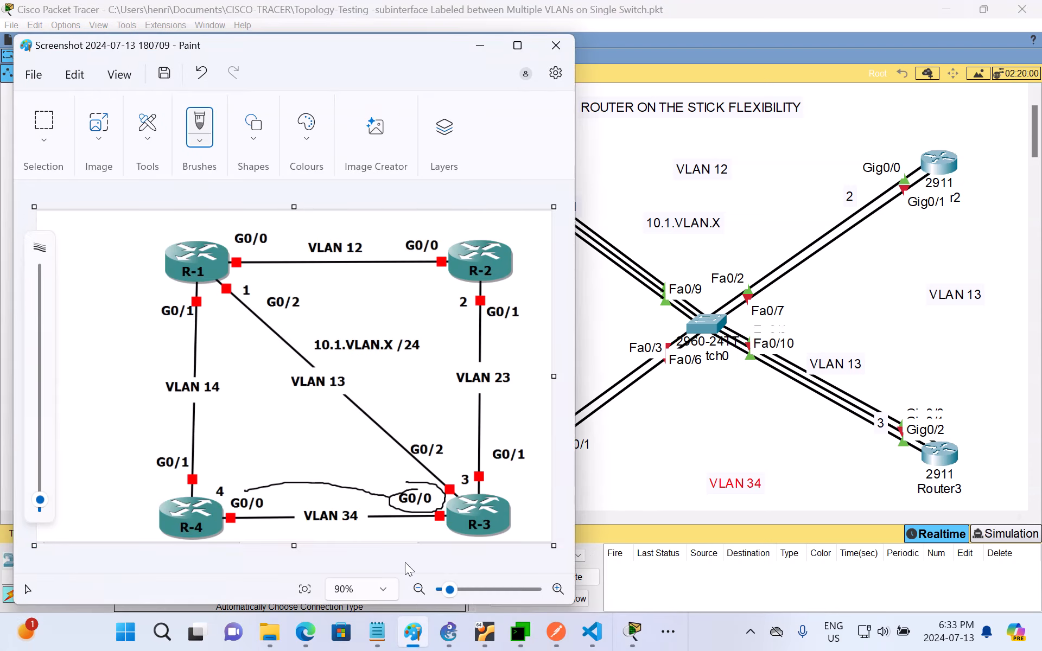
{"action": "left_click", "coordinate": [201, 73]}
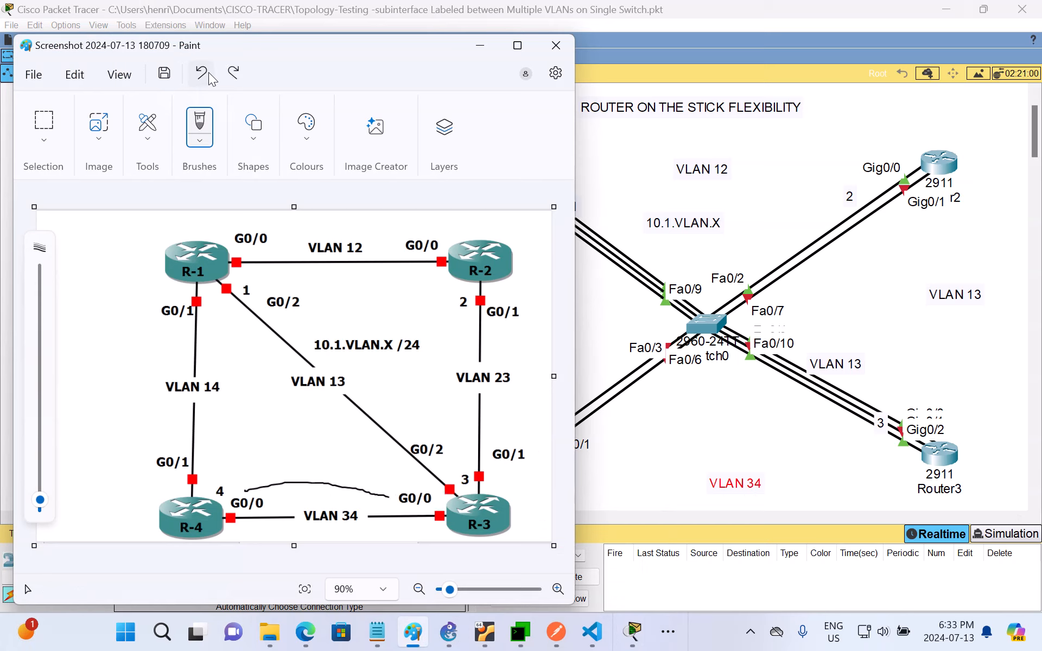
{"action": "left_click", "coordinate": [191, 77]}
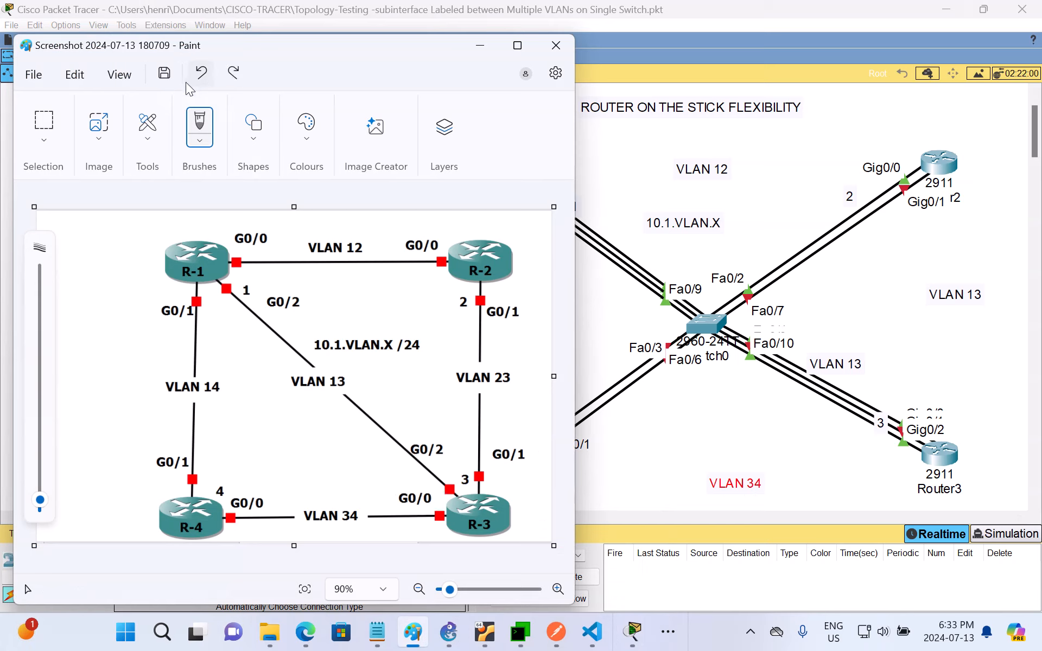
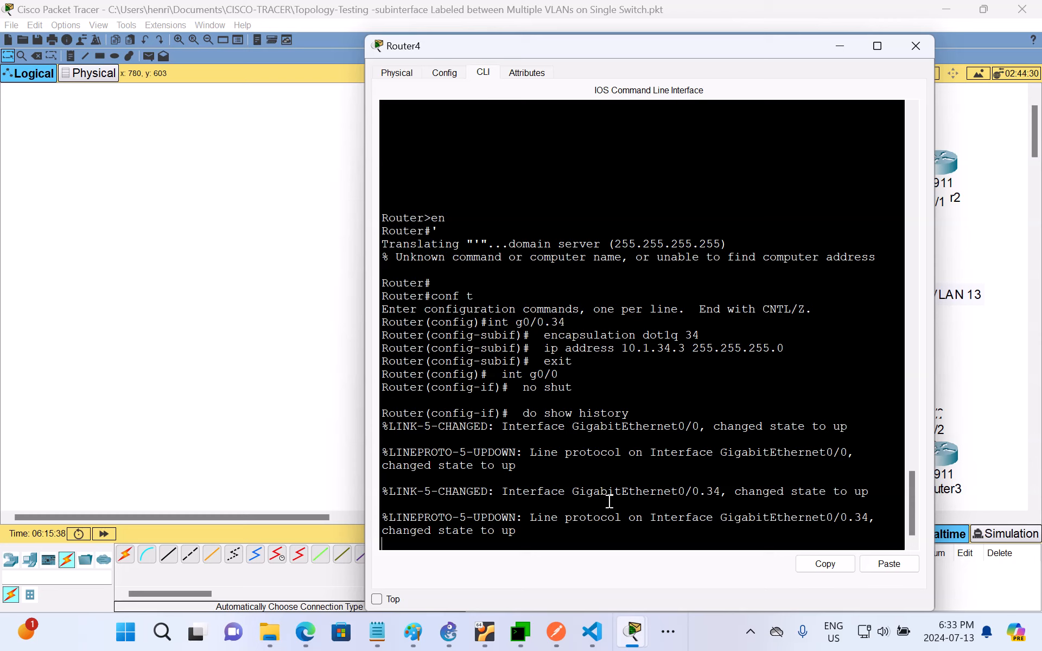
- Run the pending do show history on Router4 and remove any IP address from interface g0/0
{"action": "left_click", "coordinate": [592, 530]}
{"action": "key", "text": "Return"}
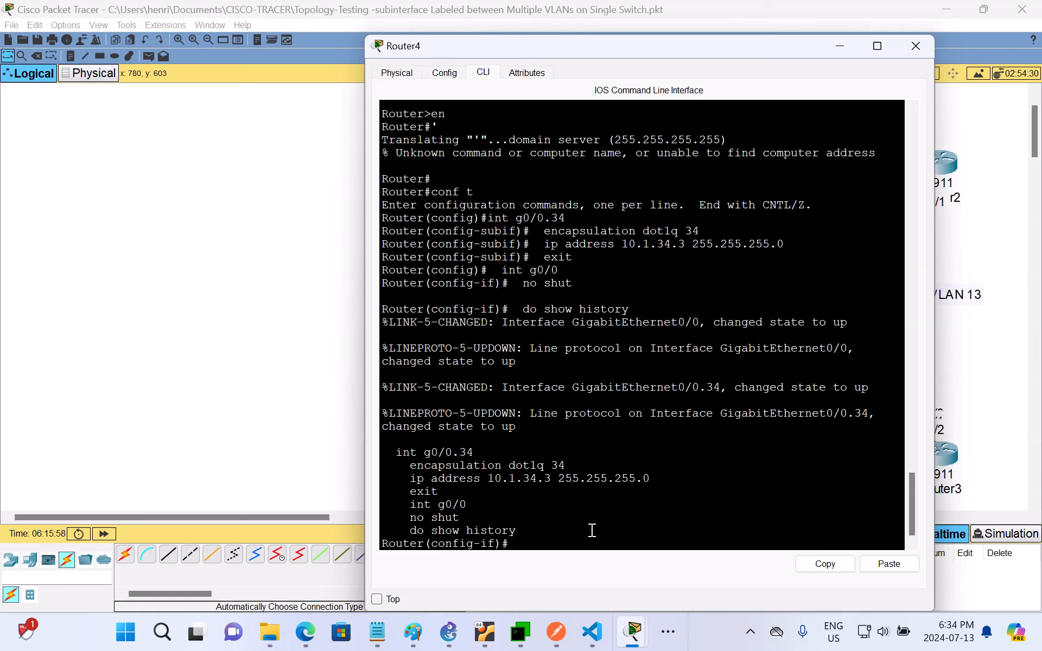
{"action": "type", "text": "no ip address"}
{"action": "key", "text": "Return"}
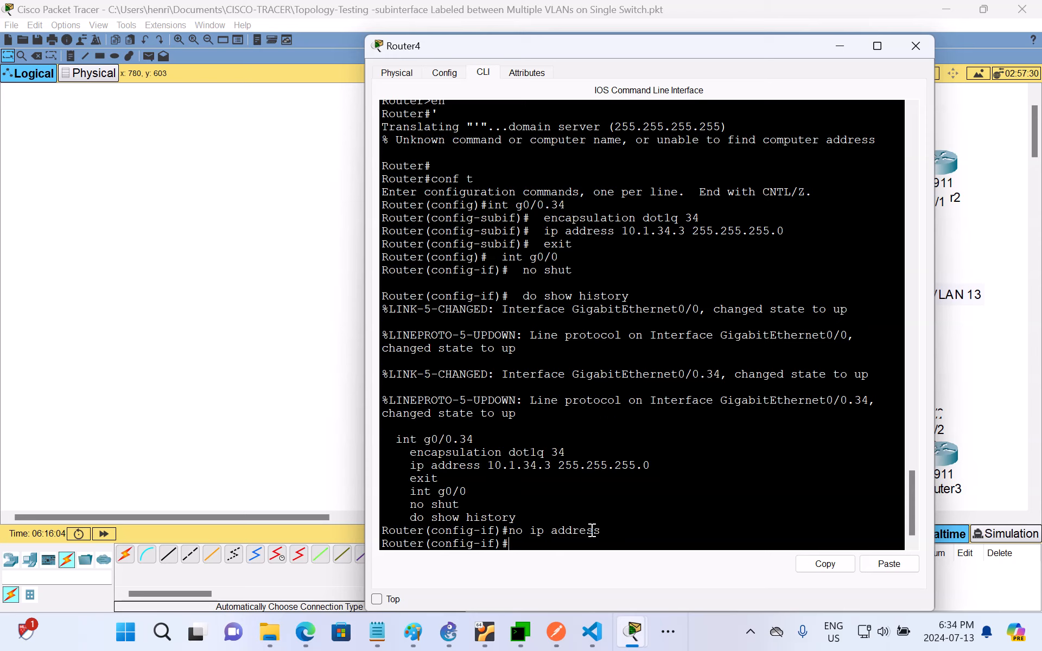
- Exit interface configuration on Router4 and delete subinterface g0/0.34
{"action": "type", "text": "exit"}
{"action": "key", "text": "Return"}
{"action": "type", "text": "no"}
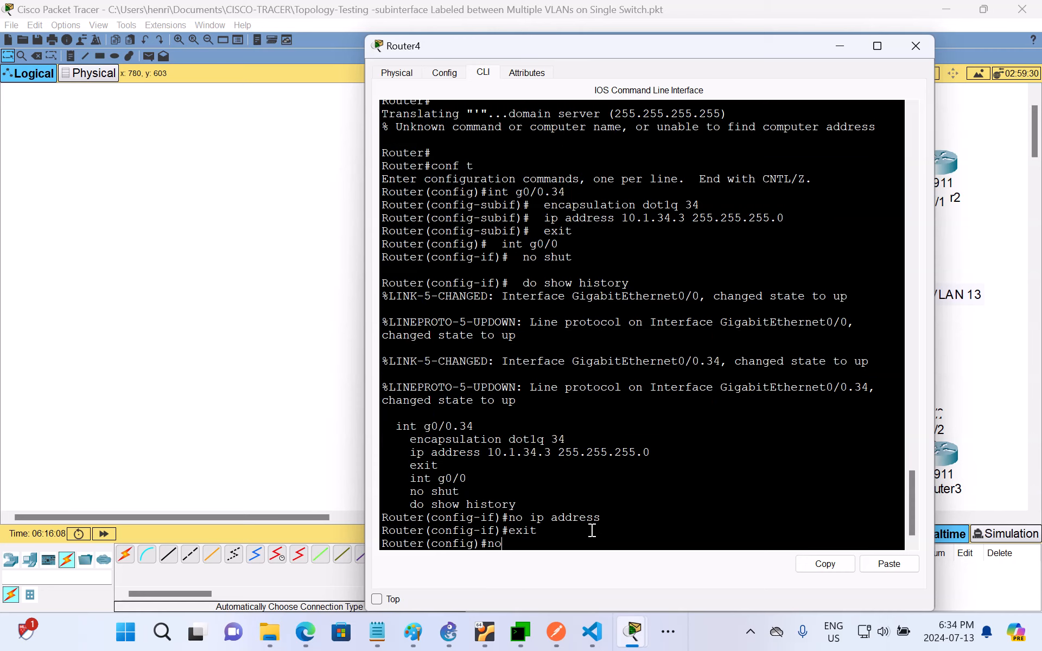
{"action": "type", "text": " int g0/0.34"}
{"action": "key", "text": "Return"}
{"action": "key", "text": "Return"}
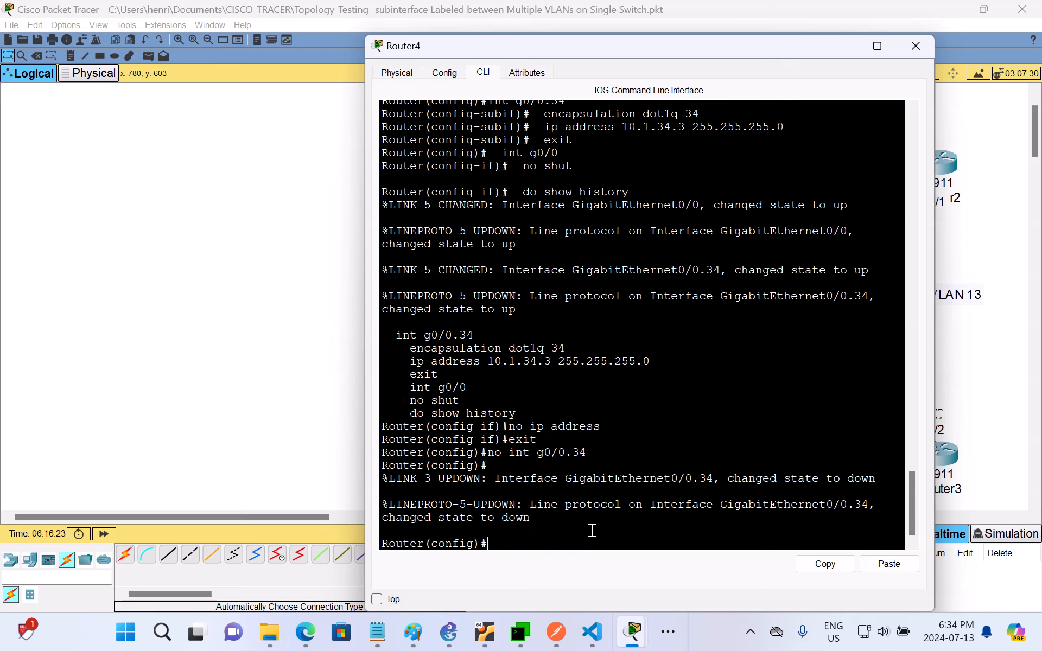
- Create subinterface g0/0.34 on Router4 again with encapsulation dot1q 34
{"action": "type", "text": "int"}
{"action": "type", "text": " g0."}
{"action": "type", "text": "/0."}
{"action": "type", "text": "34"}
{"action": "key", "text": "Return"}
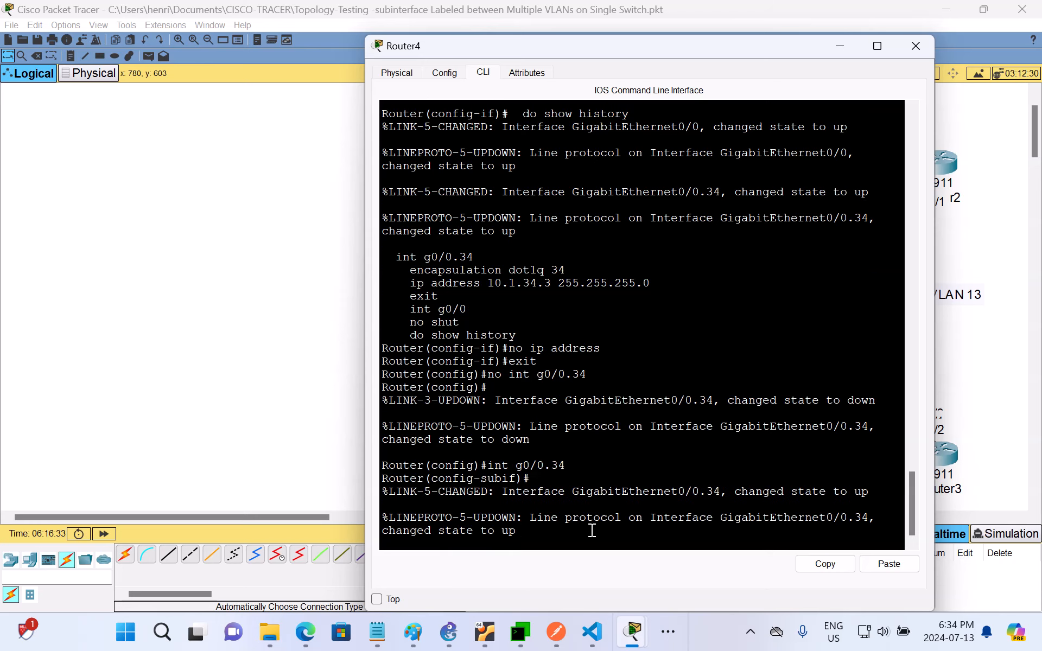
{"action": "key", "text": "Return"}
{"action": "type", "text": "enc"}
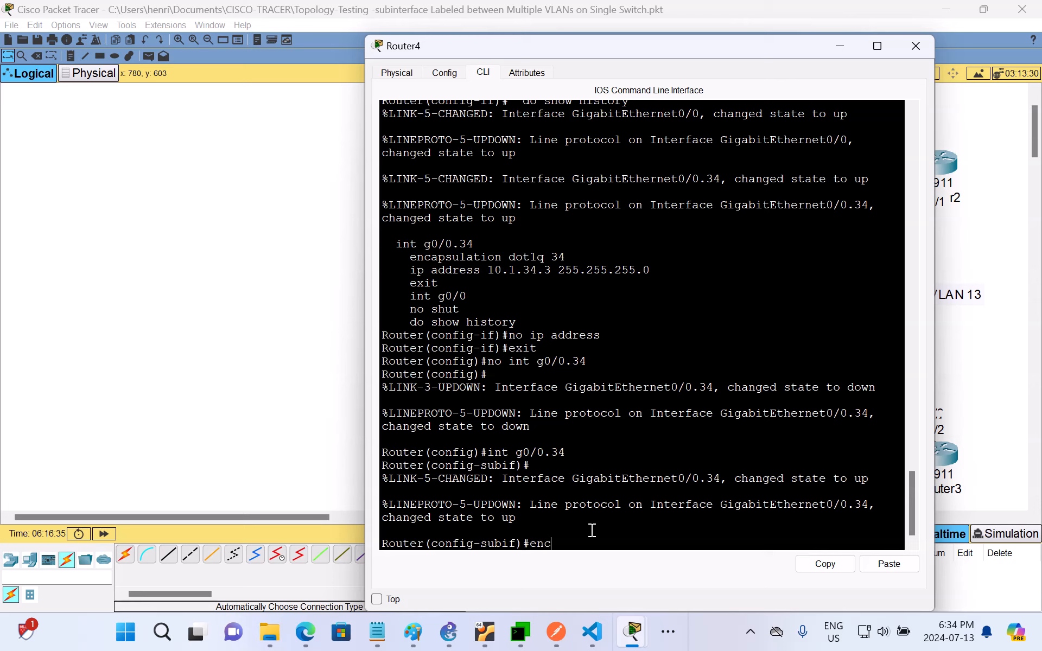
{"action": "type", "text": "apsulation dot1q 34"}
{"action": "key", "text": "Return"}
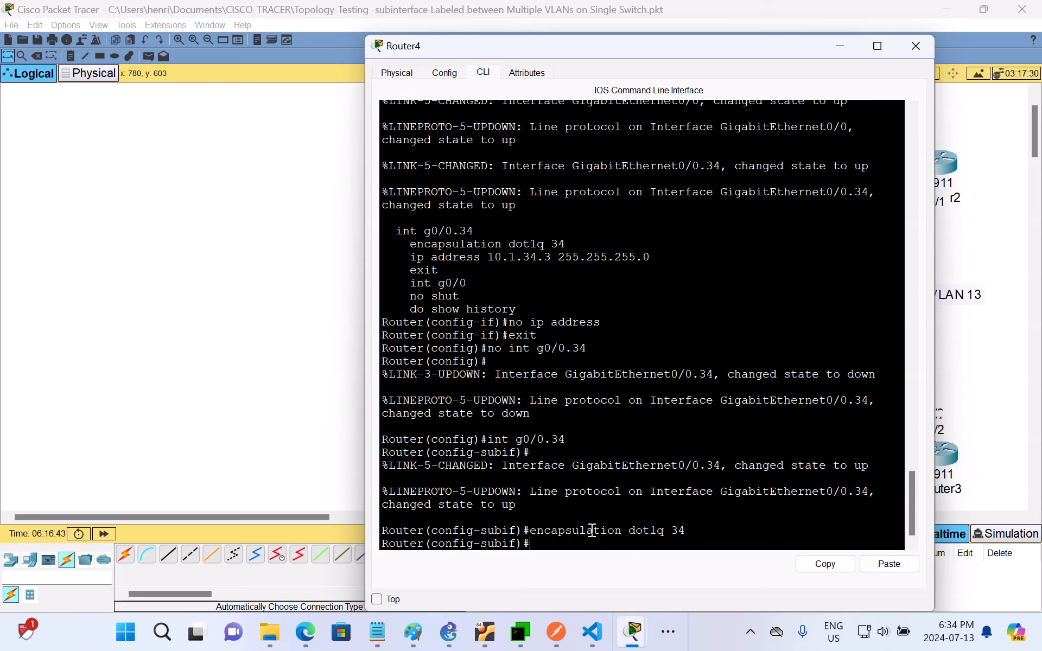
- Assign IP address 10.1.34.4 with mask 255.255.255.0 to Router4's g0/0.34 and exit subinterface configuration
{"action": "type", "text": "ip address 10.1"}
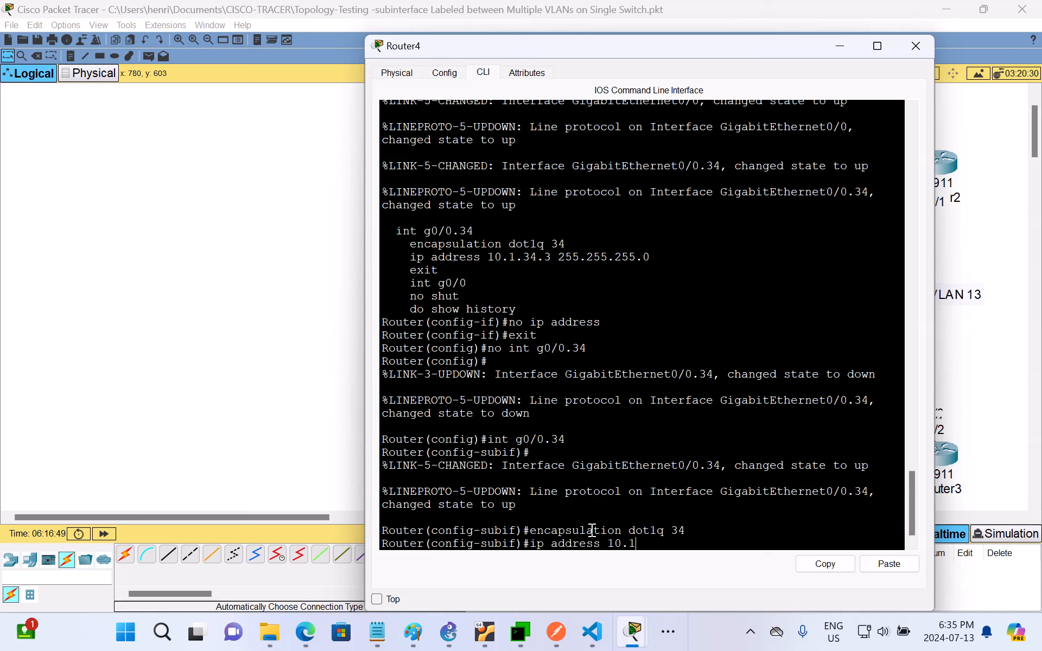
{"action": "type", "text": ".34.4 255.255.255.0"}
{"action": "key", "text": "Return"}
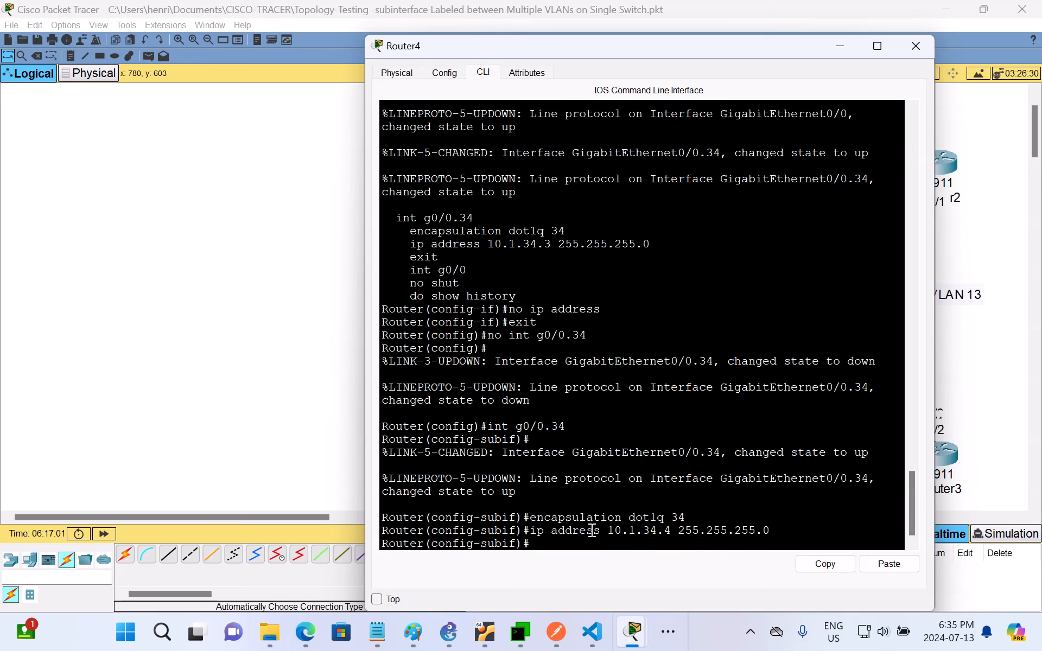
{"action": "type", "text": "exit"}
{"action": "key", "text": "Return"}
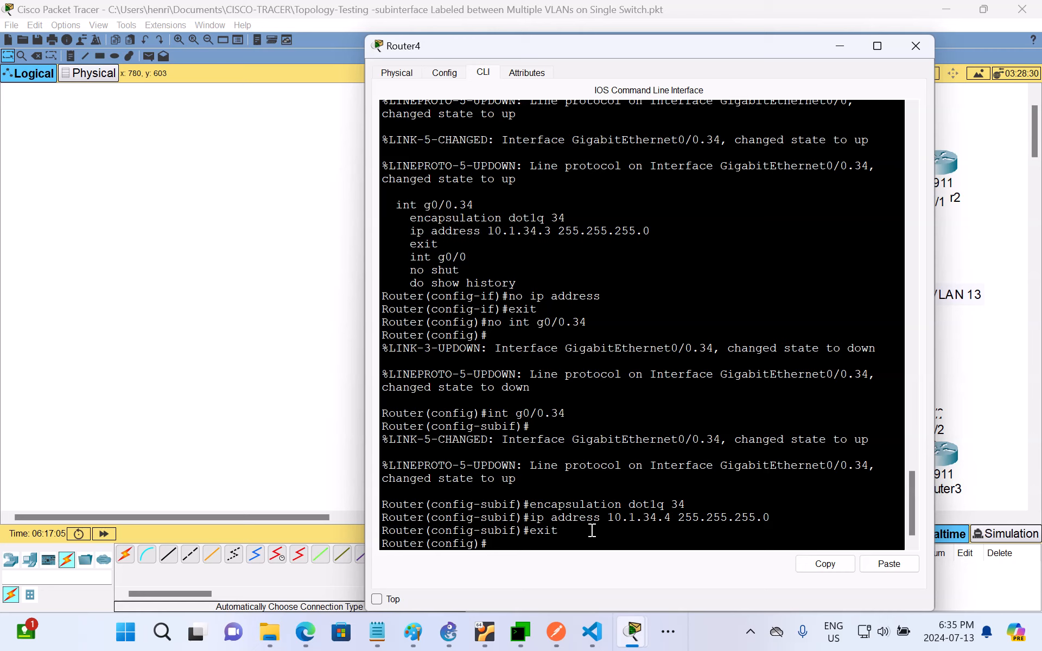
- Enable Router4's physical interface g0/0 with no shut and return to privileged EXEC mode
{"action": "type", "text": "int g0/0"}
{"action": "key", "text": "Return"}
{"action": "type", "text": "n"}
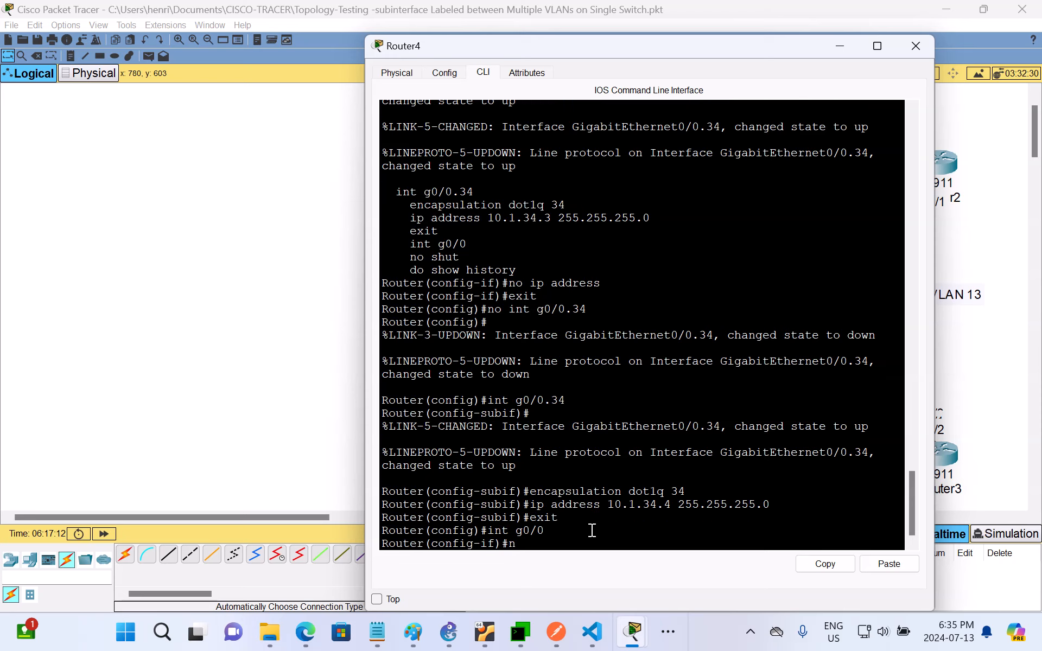
{"action": "type", "text": "o shut"}
{"action": "key", "text": "Return"}
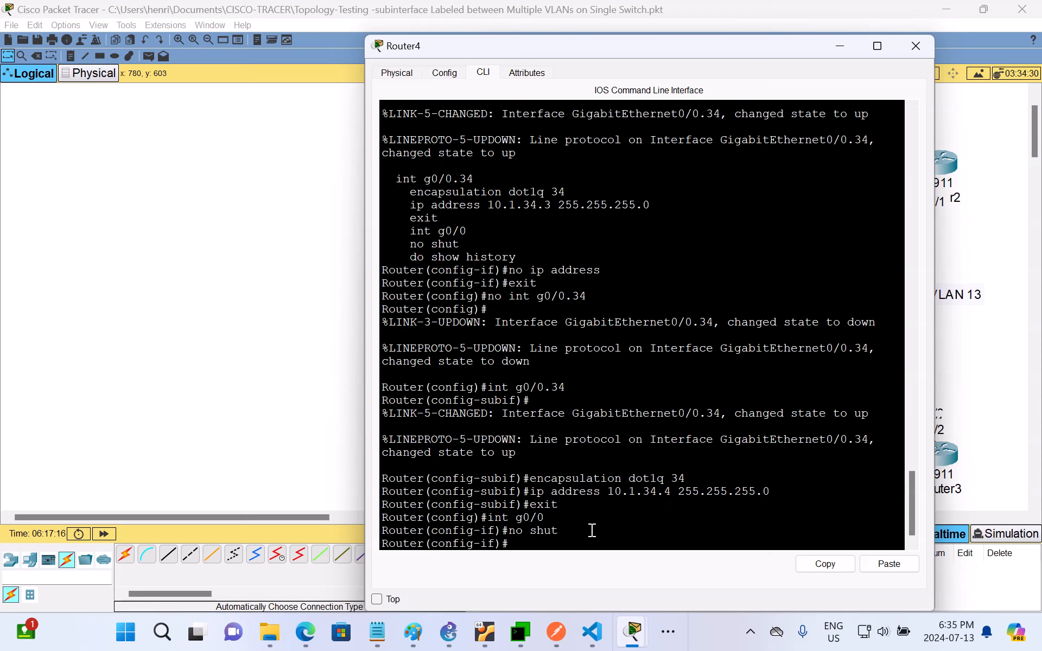
{"action": "type", "text": "end"}
{"action": "key", "text": "Return"}
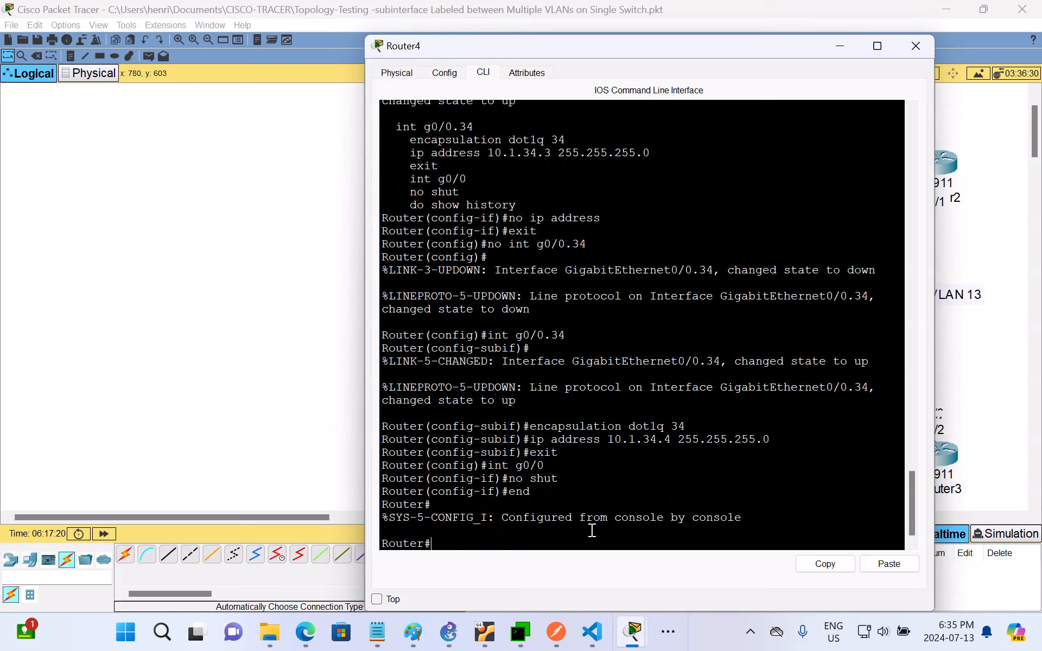
- Display Router4's IP routing table to check the VLAN 34 network, and minimize its CLI window
{"action": "type", "text": "sh"}
{"action": "type", "text": " ip rou"}
{"action": "type", "text": "te"}
{"action": "key", "text": "Return"}
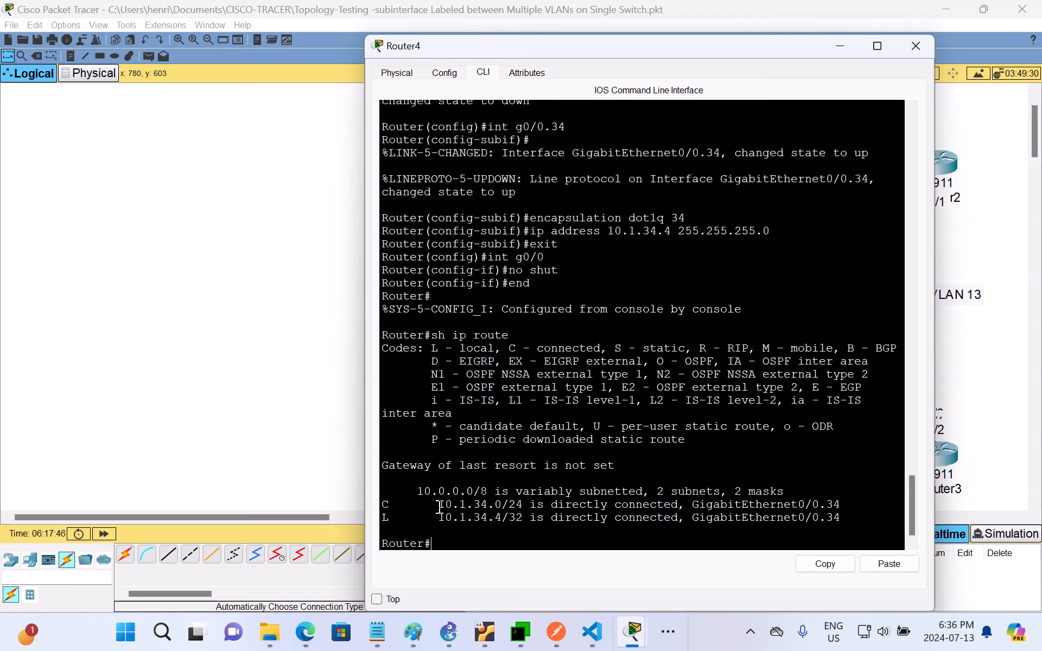
{"action": "left_click", "coordinate": [840, 47]}
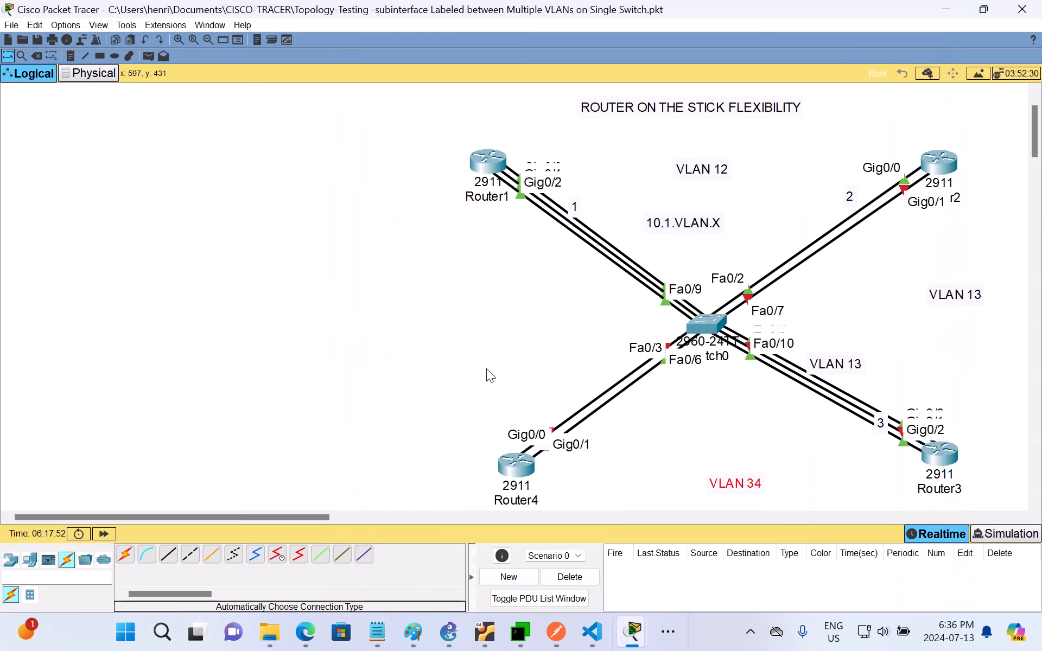
- Switch to the topology diagram in Paint, undo the last brush stroke, and circle the G0/1 labels at both ends of the VLAN 14 link
{"action": "left_click", "coordinate": [413, 631]}
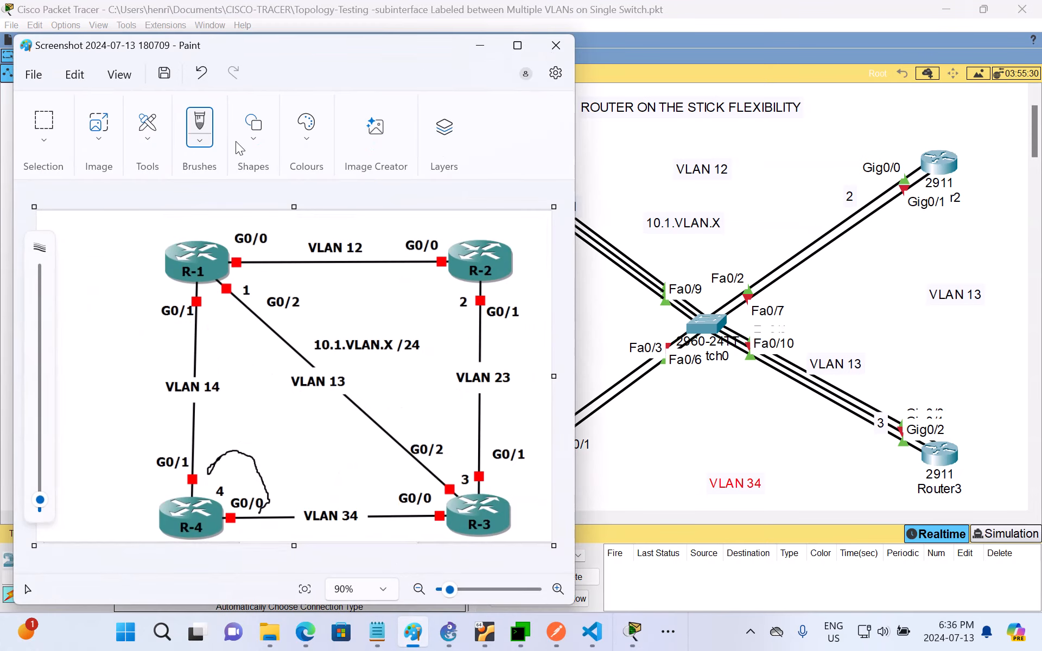
{"action": "left_click", "coordinate": [200, 72]}
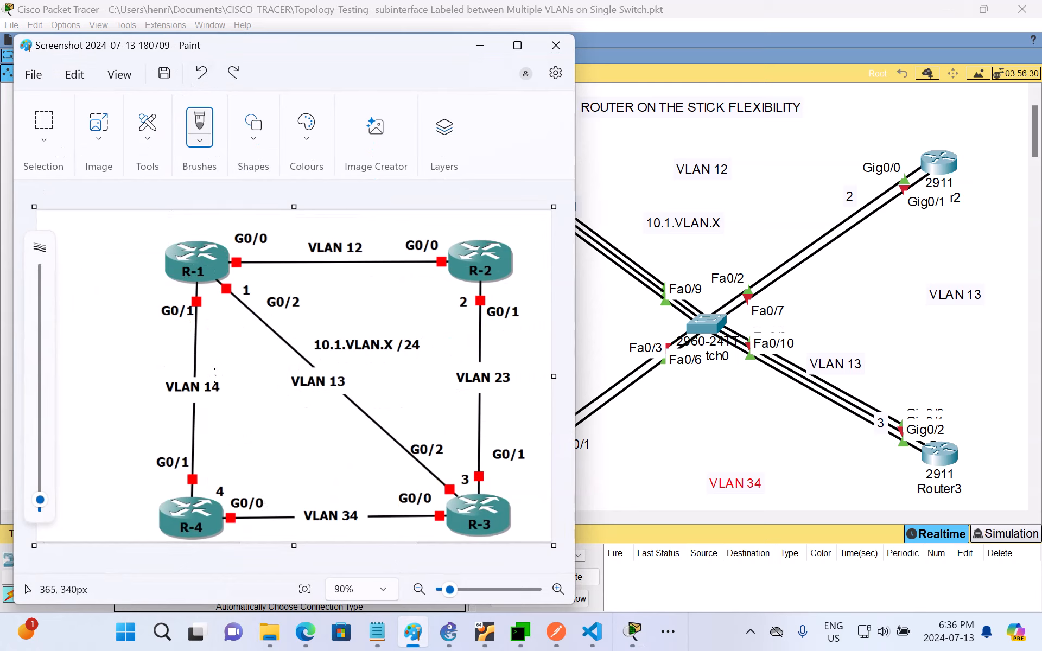
{"action": "mouse_move", "coordinate": [182, 289]}
{"action": "left_mouse_down"}
{"action": "mouse_move", "coordinate": [163, 290]}
{"action": "mouse_move", "coordinate": [139, 320]}
{"action": "mouse_move", "coordinate": [191, 325]}
{"action": "left_mouse_up"}
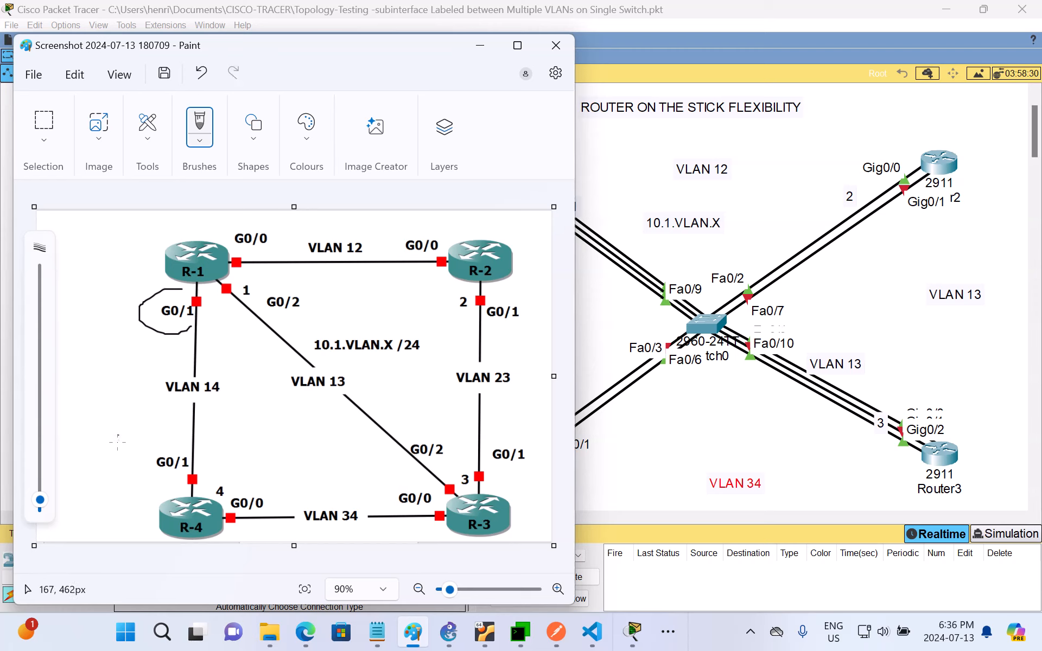
{"action": "mouse_move", "coordinate": [189, 436]}
{"action": "left_mouse_down"}
{"action": "mouse_move", "coordinate": [130, 459]}
{"action": "mouse_move", "coordinate": [142, 482]}
{"action": "mouse_move", "coordinate": [181, 470]}
{"action": "left_mouse_up"}
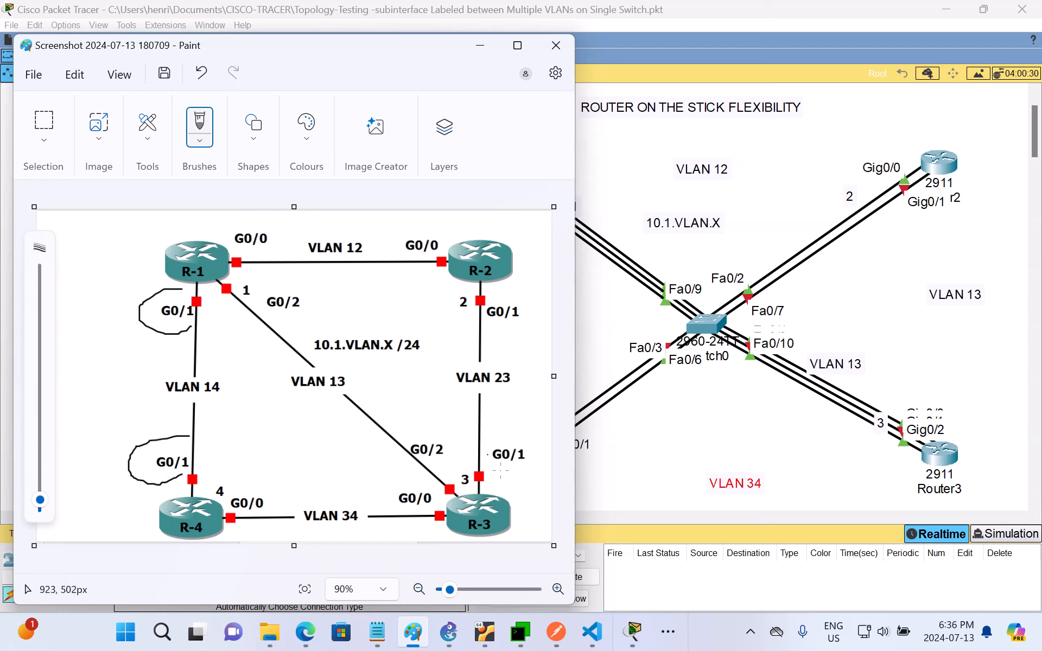
- Return to Router4's CLI in Packet Tracer and create subinterface g0/1.14 with encapsulation dot1q 14 from global configuration mode
{"action": "left_click", "coordinate": [628, 636]}
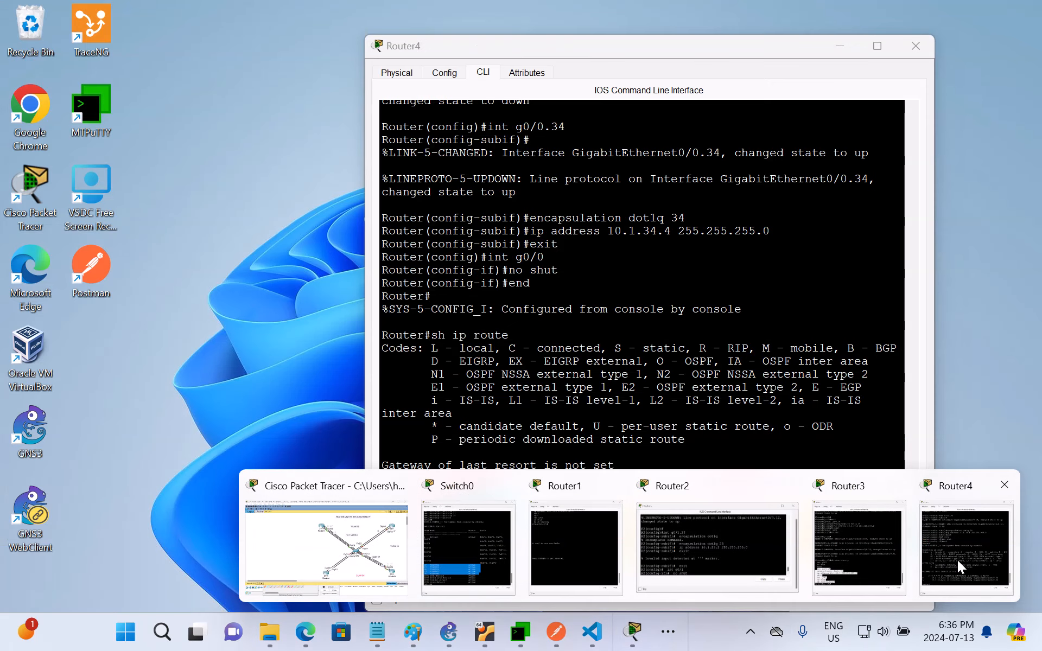
{"action": "left_click", "coordinate": [957, 560]}
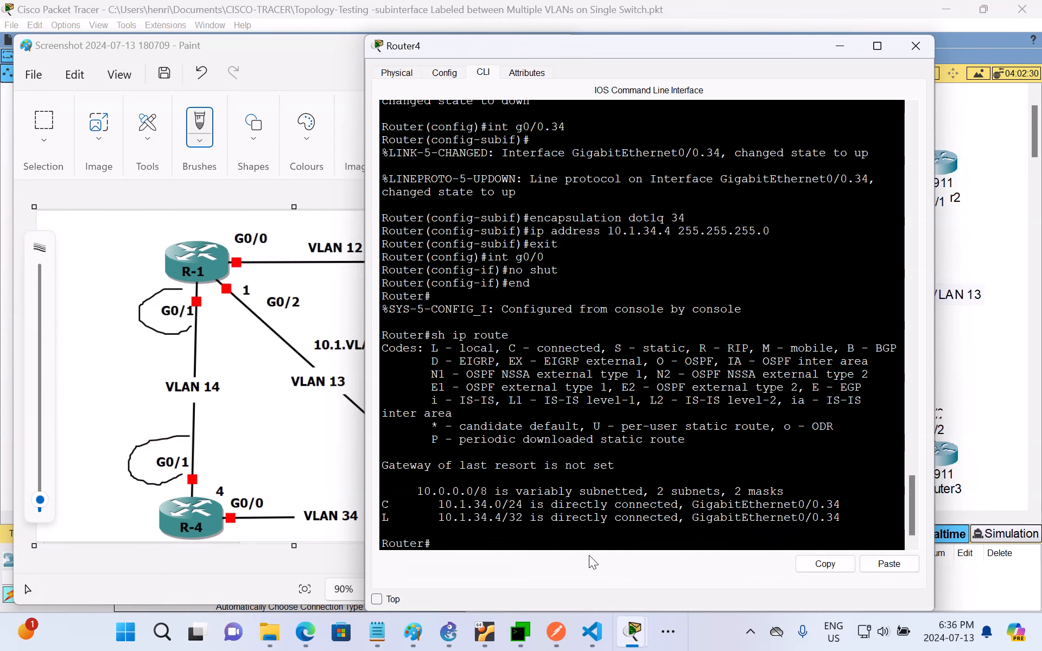
{"action": "type", "text": "c"}
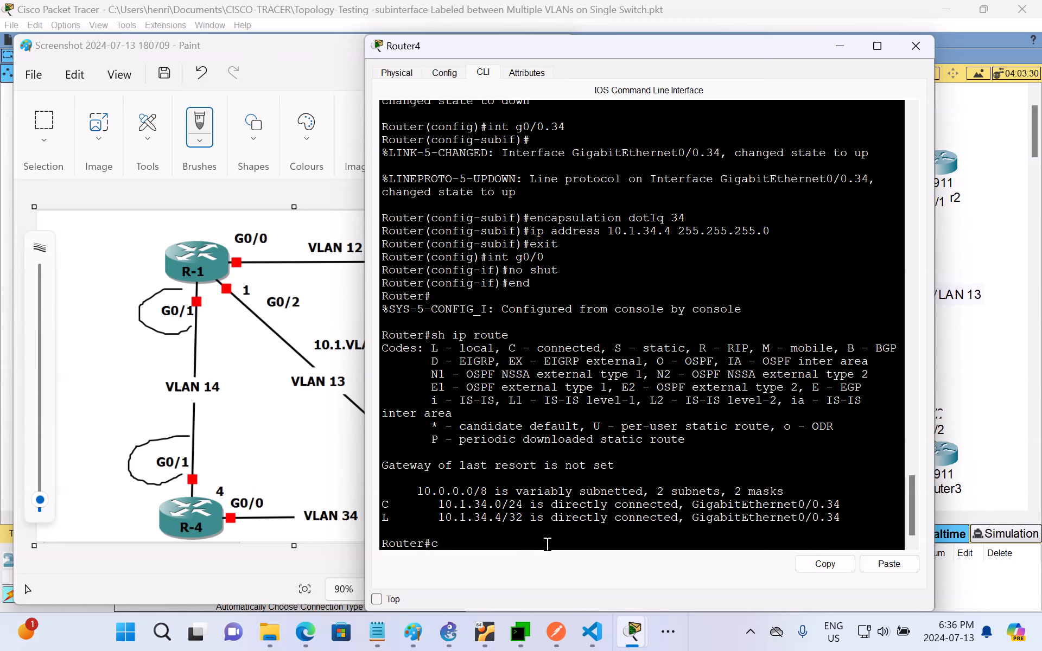
{"action": "type", "text": "onf t"}
{"action": "key", "text": "Return"}
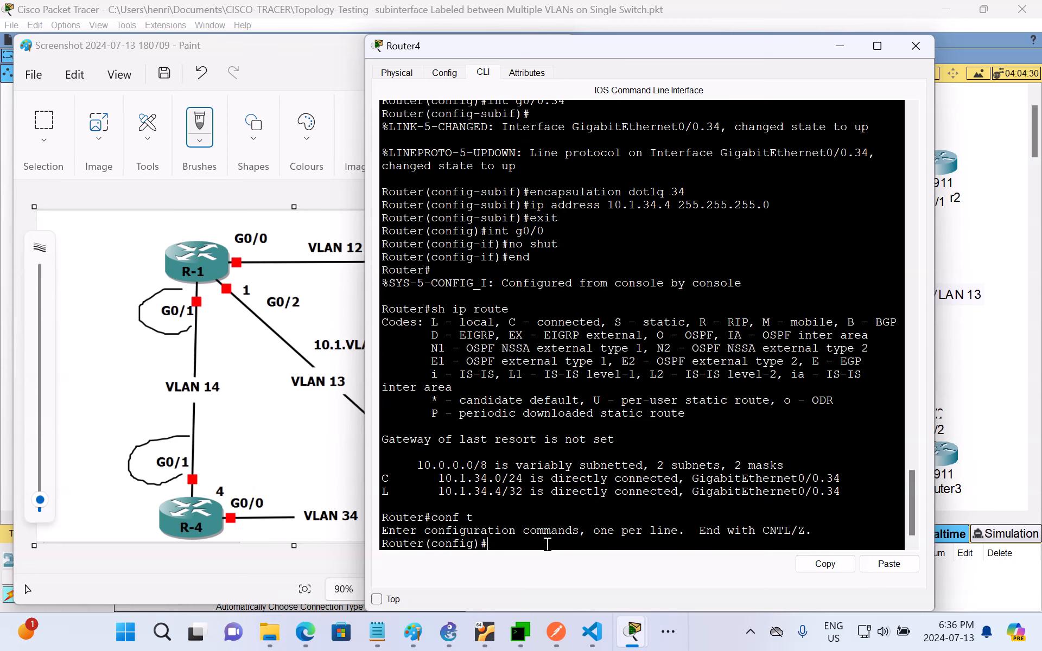
{"action": "type", "text": "int g0/1.14"}
{"action": "key", "text": "Return"}
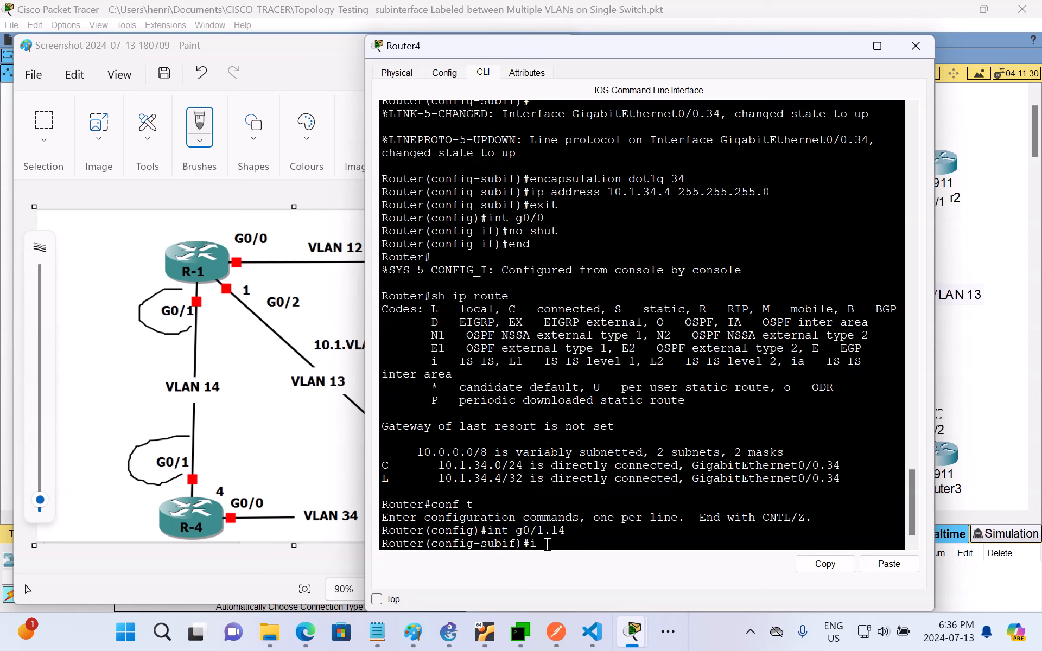
{"action": "type", "text": "encapsulation do"}
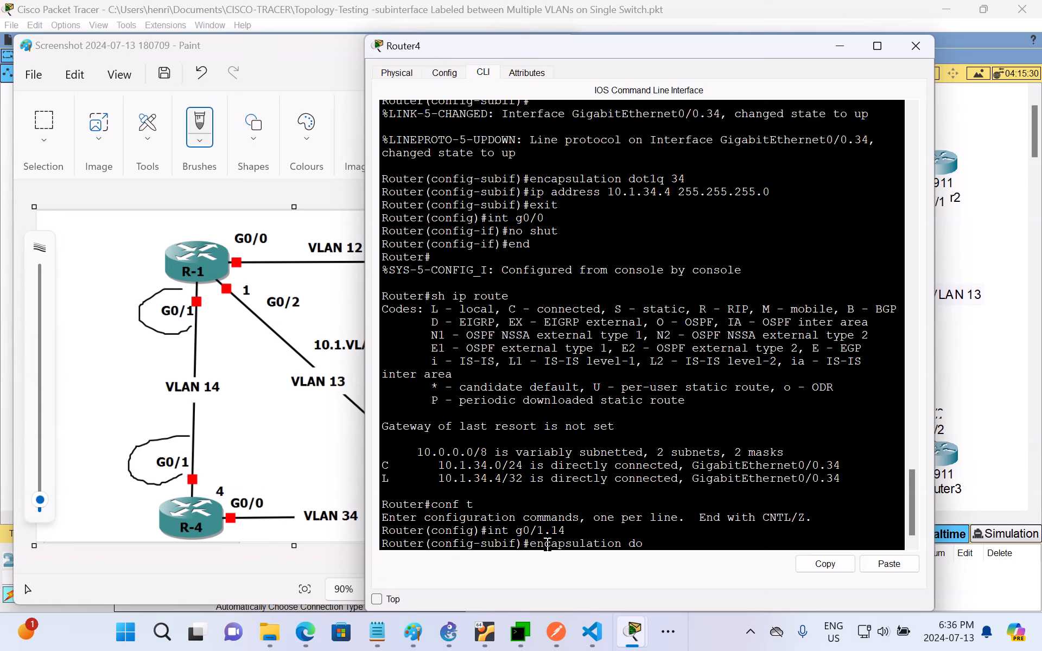
{"action": "type", "text": "t1q 14"}
{"action": "key", "text": "Return"}
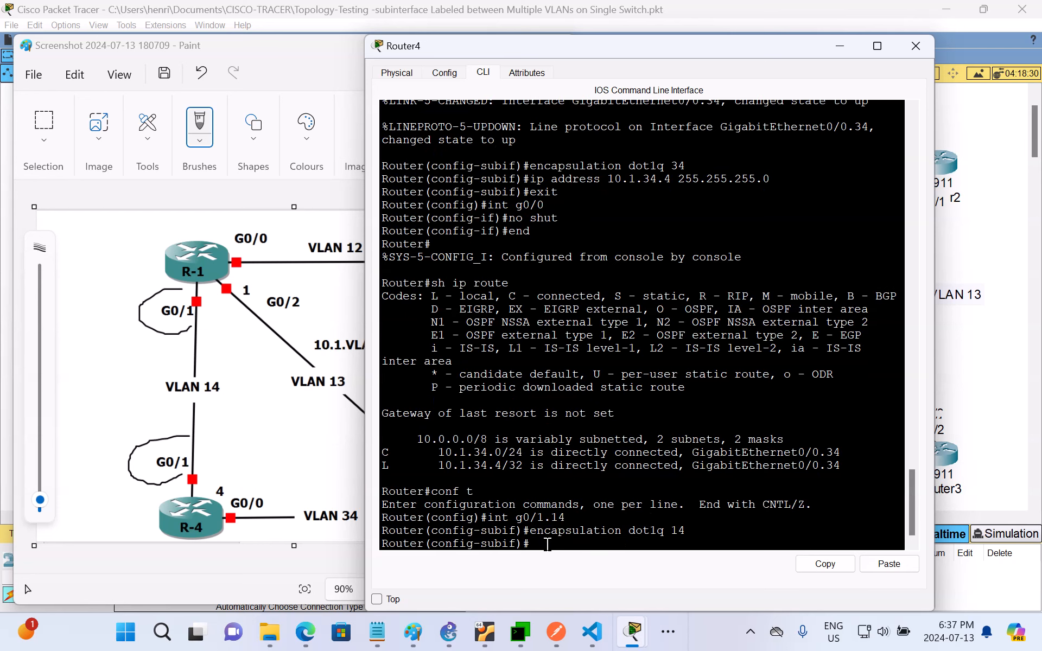
- Enter IP address 10.1.14.4 for Router4's g0/1.14 subinterface, moving the CLI window aside to see the topology diagram
{"action": "type", "text": "ip address"}
{"action": "left_click_drag", "start_coordinate": [592, 40], "coordinate": [638, 44]}
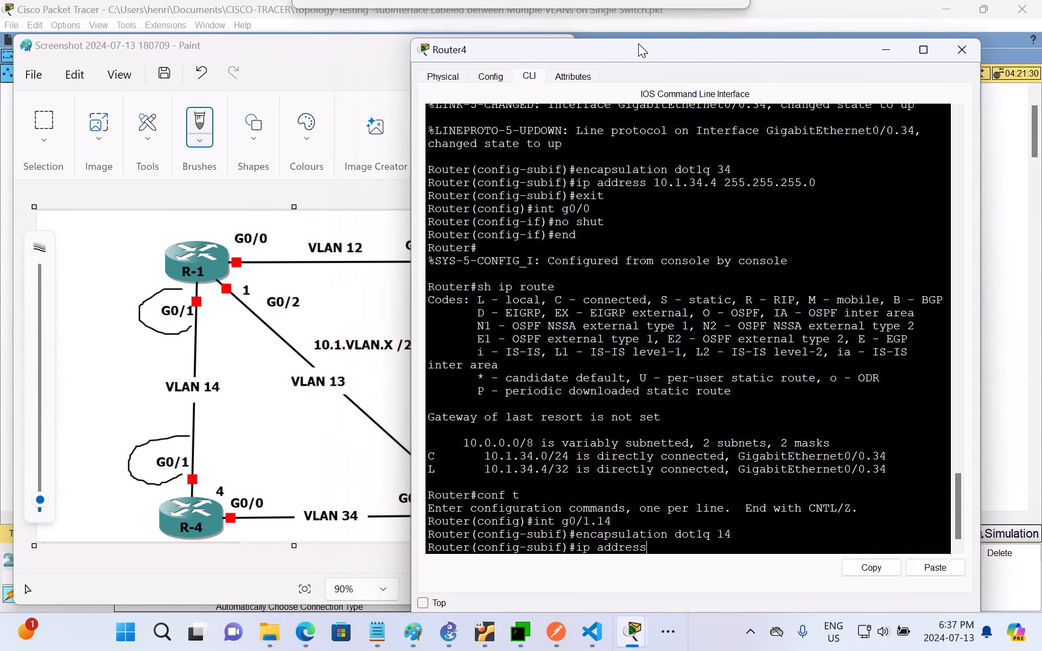
{"action": "type", "text": "10.1.14.4"}
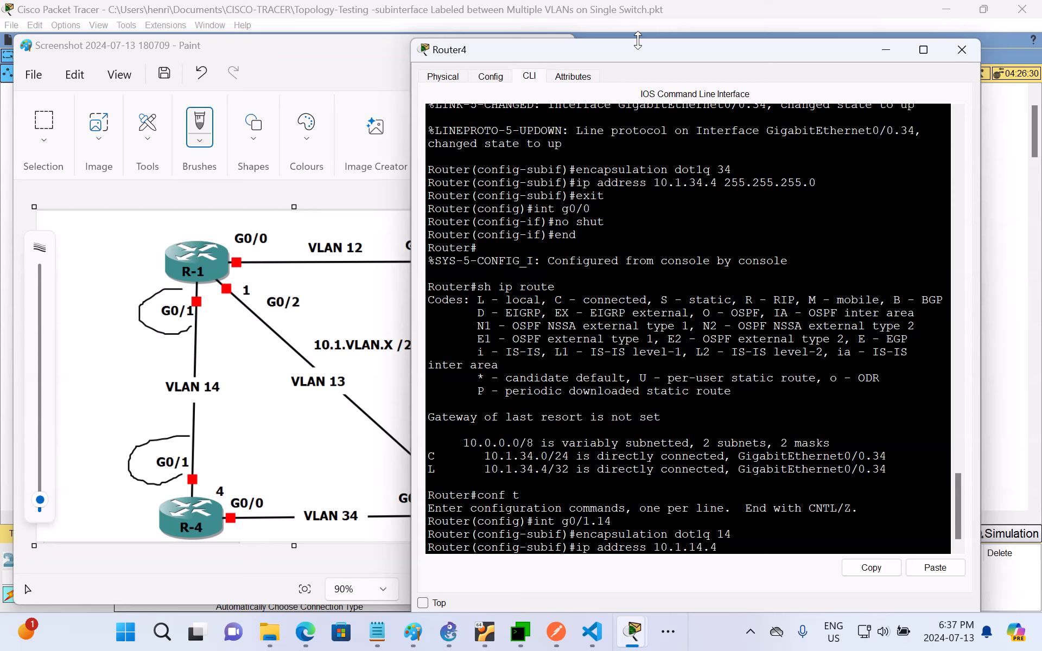
- Complete Router4's G0/1.14 address 10.1.14.4 with subnet mask 255.255.255.0 and exit subinterface configuration mode
{"action": "type", "text": "255.255.255.0"}
{"action": "key", "text": "Return"}
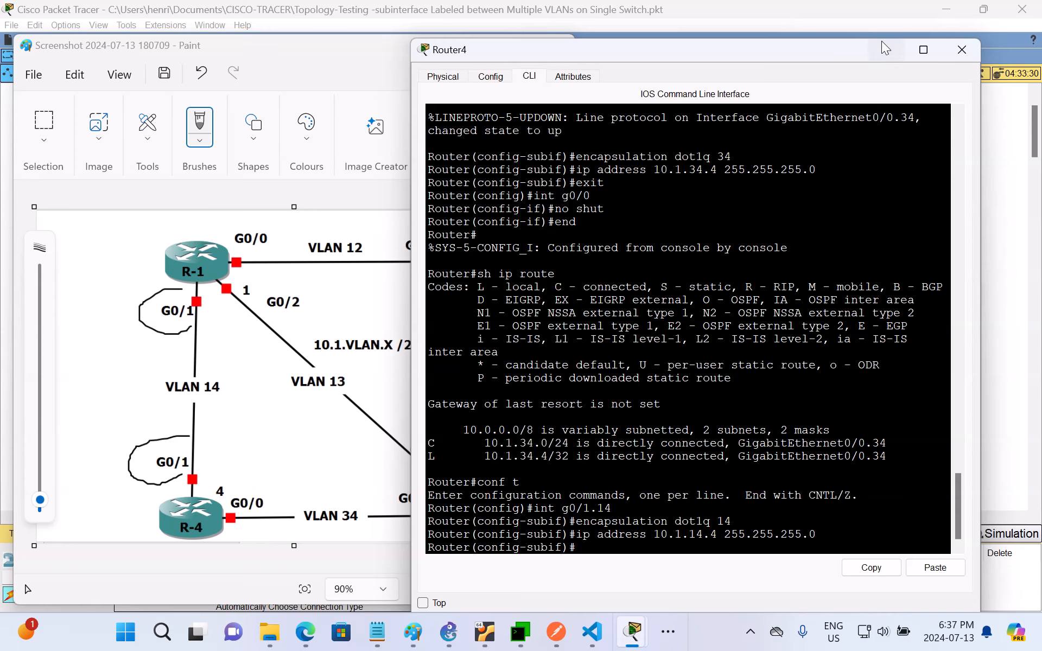
{"action": "type", "text": "exit"}
{"action": "key", "text": "Return"}
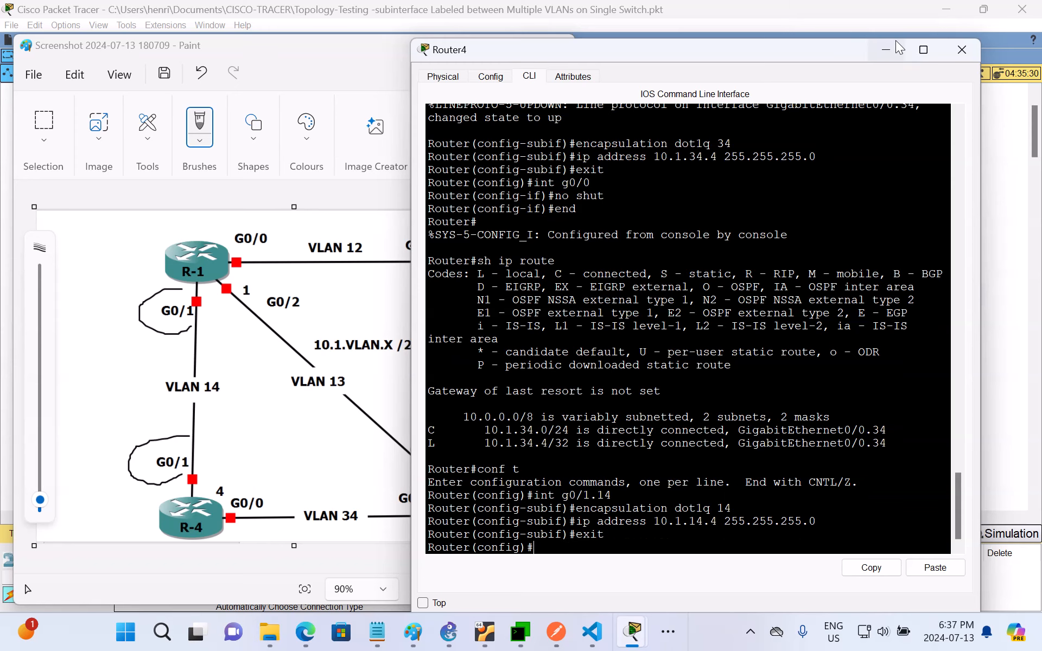
- Switch to the Paint diagram and draw an arrow from R-4's G0/1 up to R-1's G0/1
{"action": "left_click", "coordinate": [890, 49]}
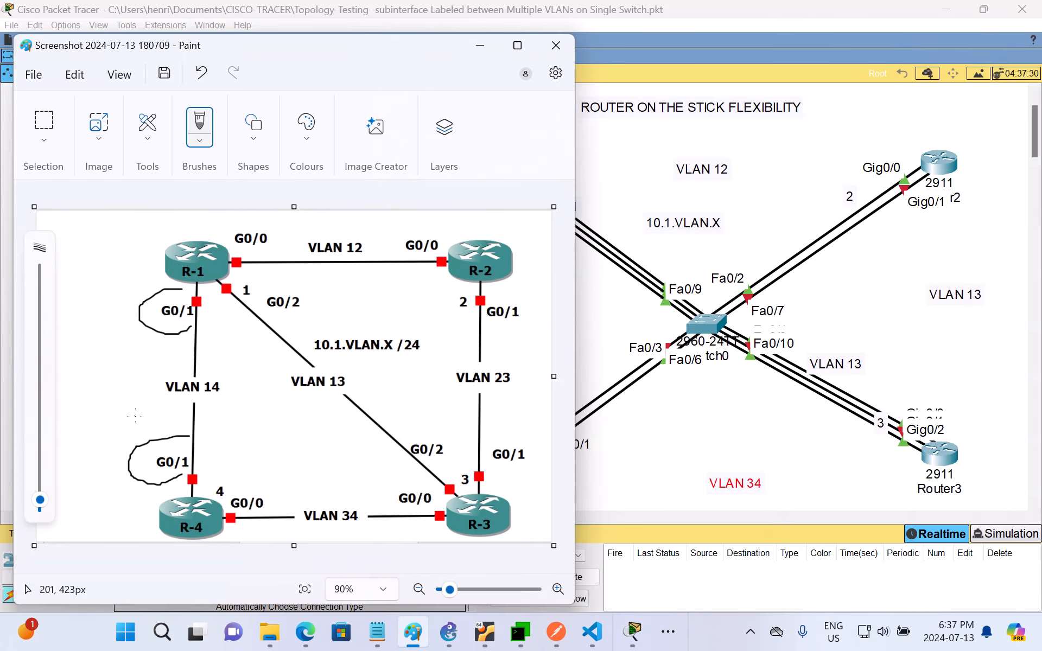
{"action": "mouse_move", "coordinate": [131, 433]}
{"action": "left_mouse_down"}
{"action": "mouse_move", "coordinate": [162, 339]}
{"action": "mouse_move", "coordinate": [163, 353]}
{"action": "left_mouse_up"}
- Return to Router4's command line and list its command history with do sh history from configuration mode
{"action": "mouse_move", "coordinate": [630, 637]}
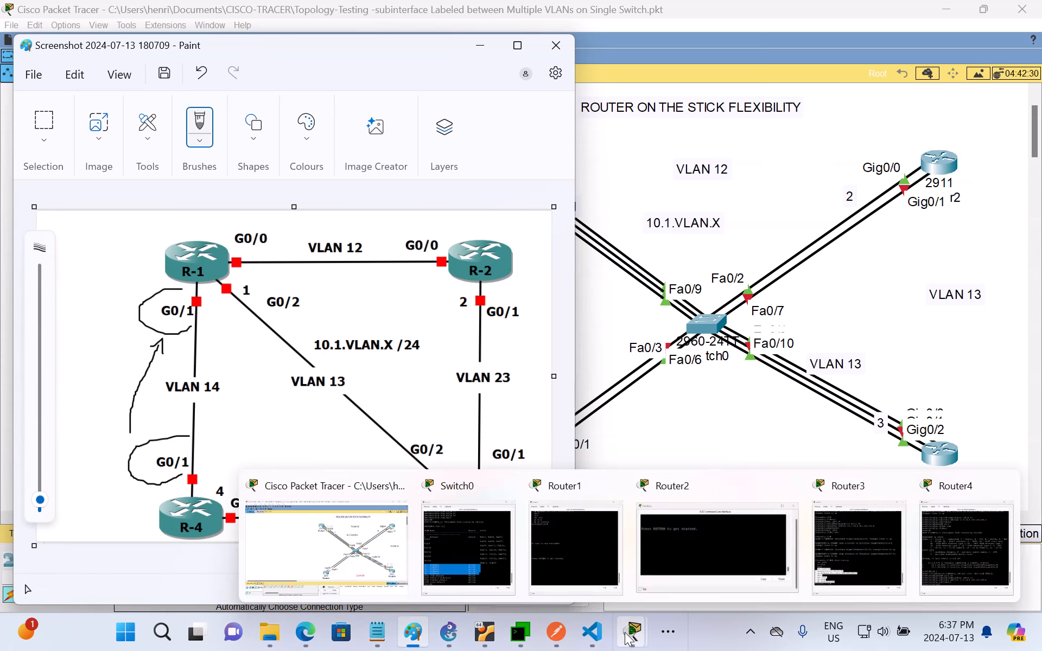
{"action": "left_click", "coordinate": [945, 560]}
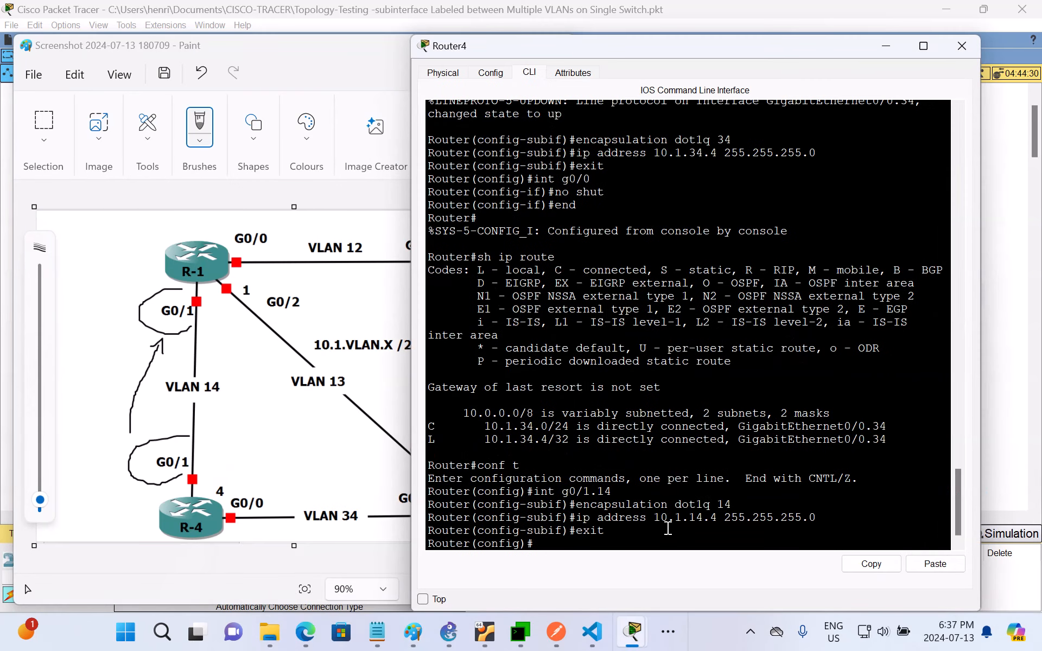
{"action": "type", "text": "do sh"}
{"action": "key", "text": "BackSpace"}
{"action": "key", "text": "BackSpace"}
{"action": "key", "text": "BackSpace"}
{"action": "type", "text": "sh history"}
{"action": "key", "text": "Return"}
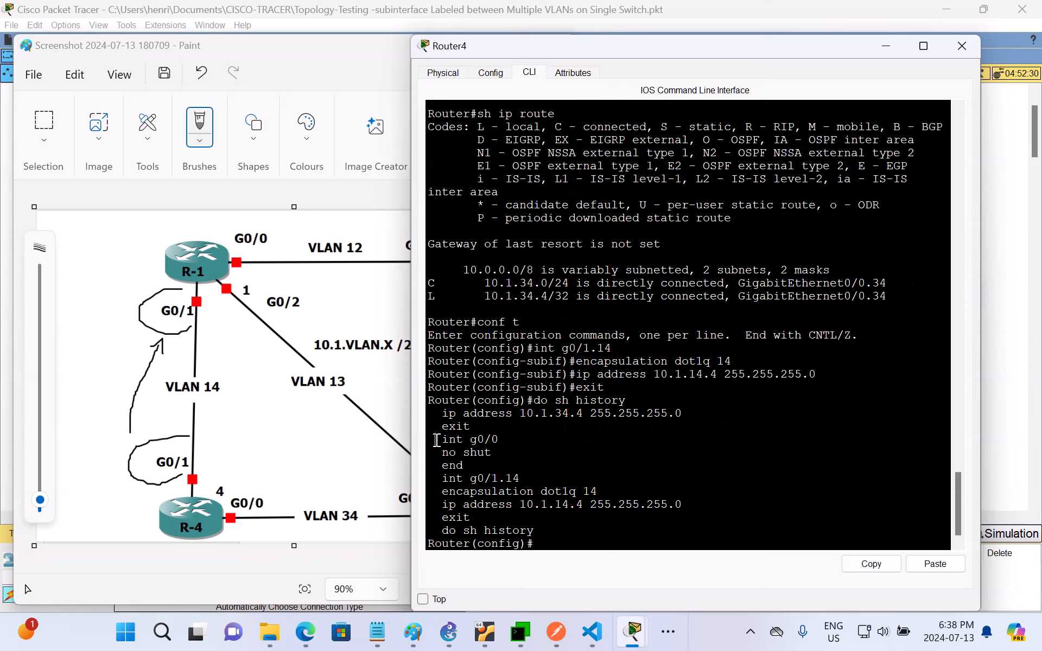
{"action": "left_click_drag", "start_coordinate": [434, 439], "coordinate": [729, 529]}
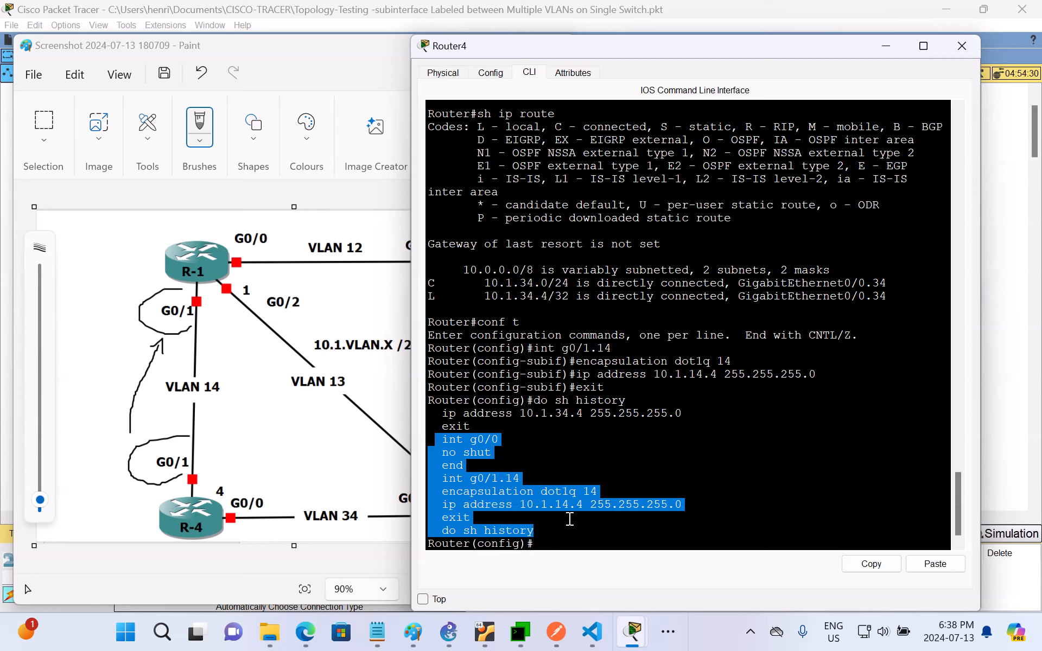
{"action": "right_click", "coordinate": [493, 493]}
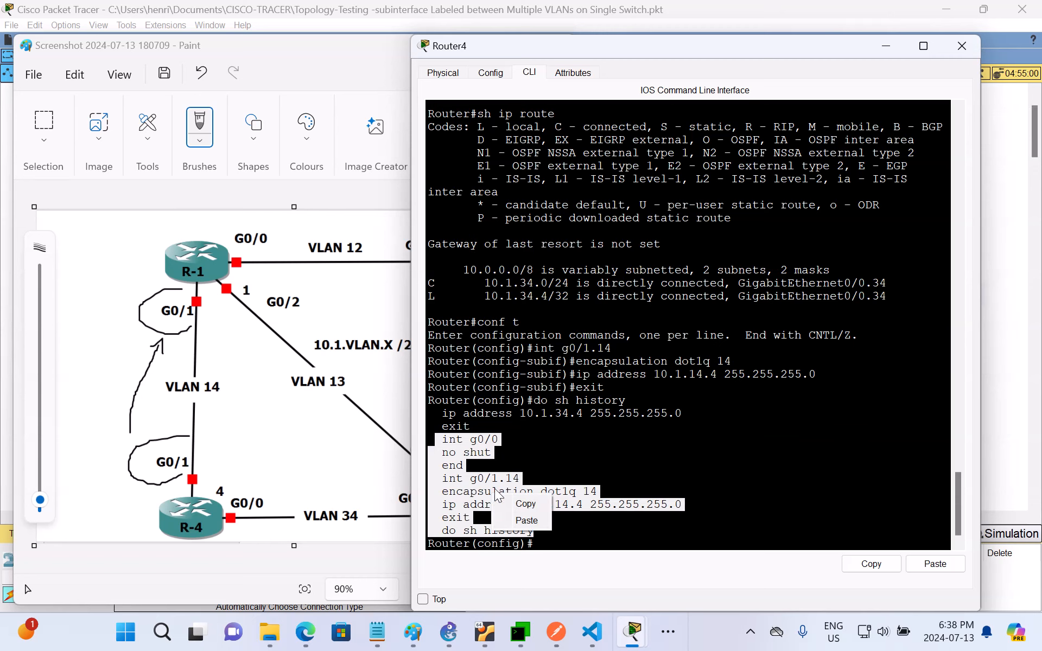
{"action": "left_click", "coordinate": [537, 508]}
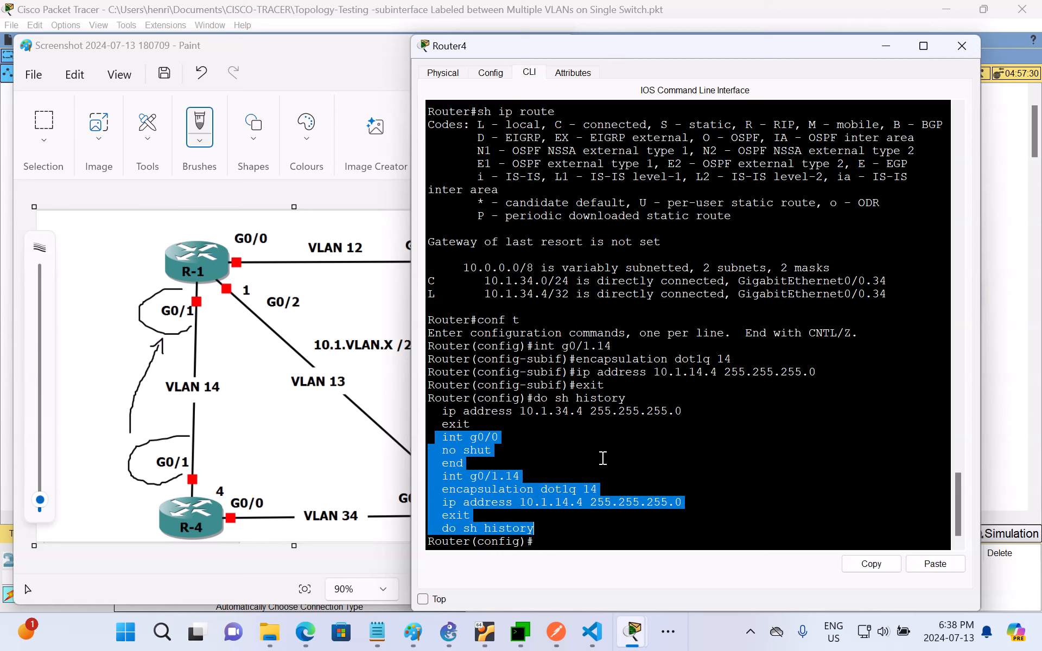
{"action": "left_click", "coordinate": [603, 459]}
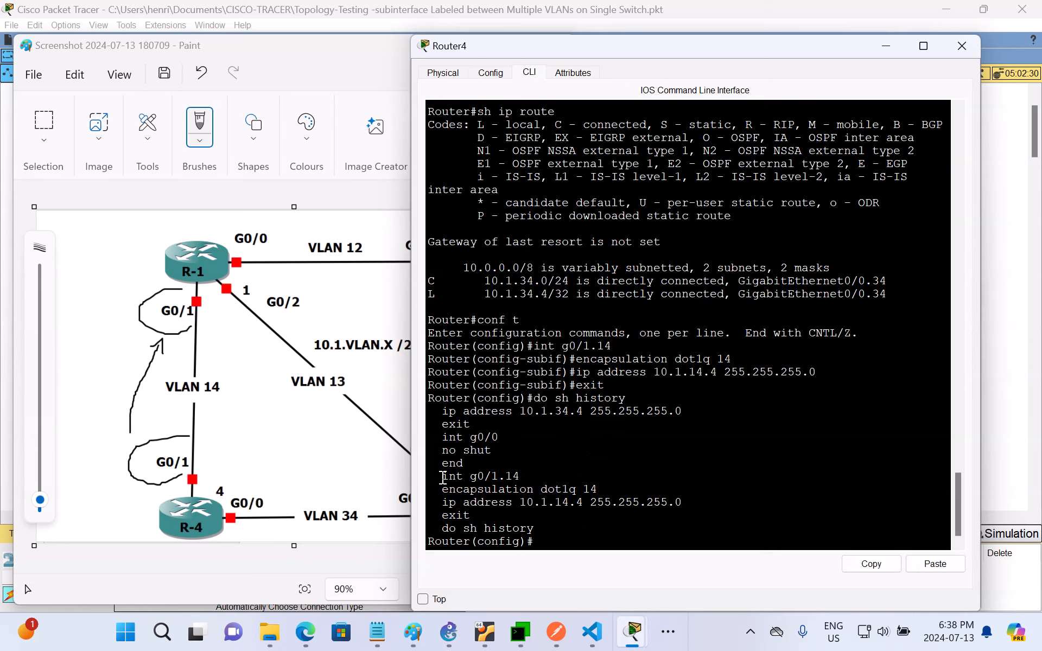
- Copy the Router4 history lines from int g0/1.14 through exit and put the Router4 window away
{"action": "left_click_drag", "start_coordinate": [442, 476], "coordinate": [659, 534]}
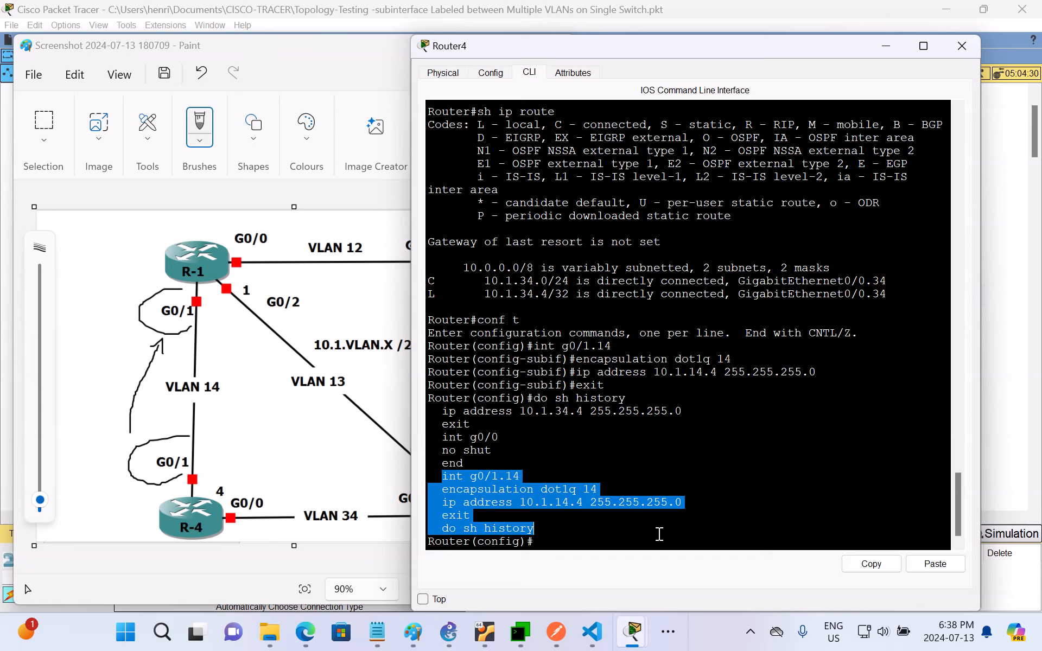
{"action": "left_click_drag", "start_coordinate": [659, 535], "coordinate": [609, 506]}
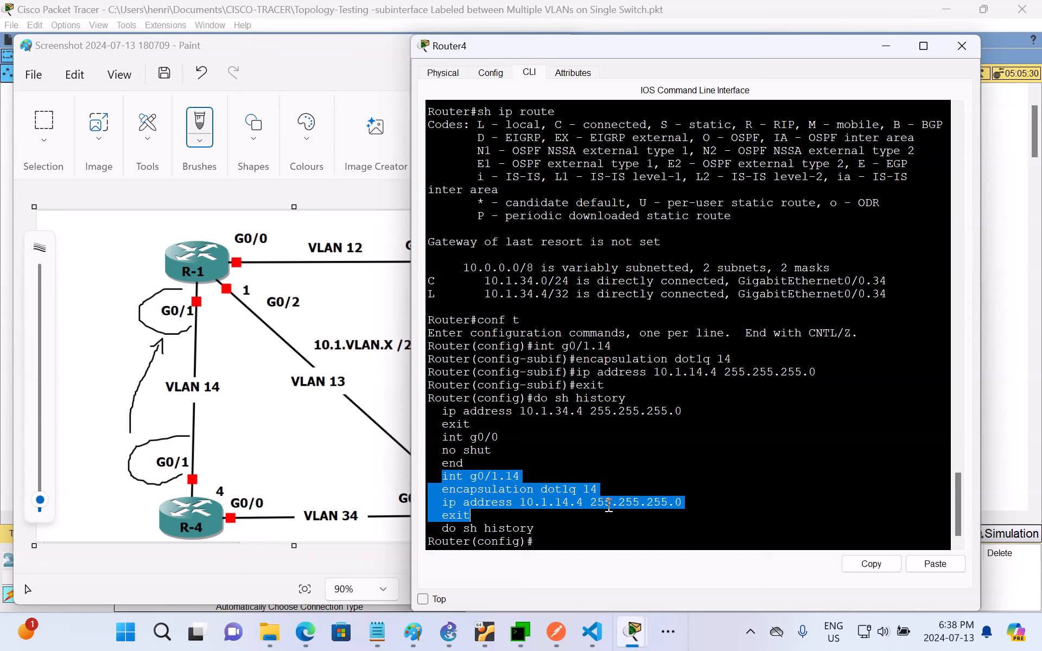
{"action": "right_click", "coordinate": [534, 489]}
{"action": "left_click", "coordinate": [567, 494]}
{"action": "left_click", "coordinate": [888, 45]}
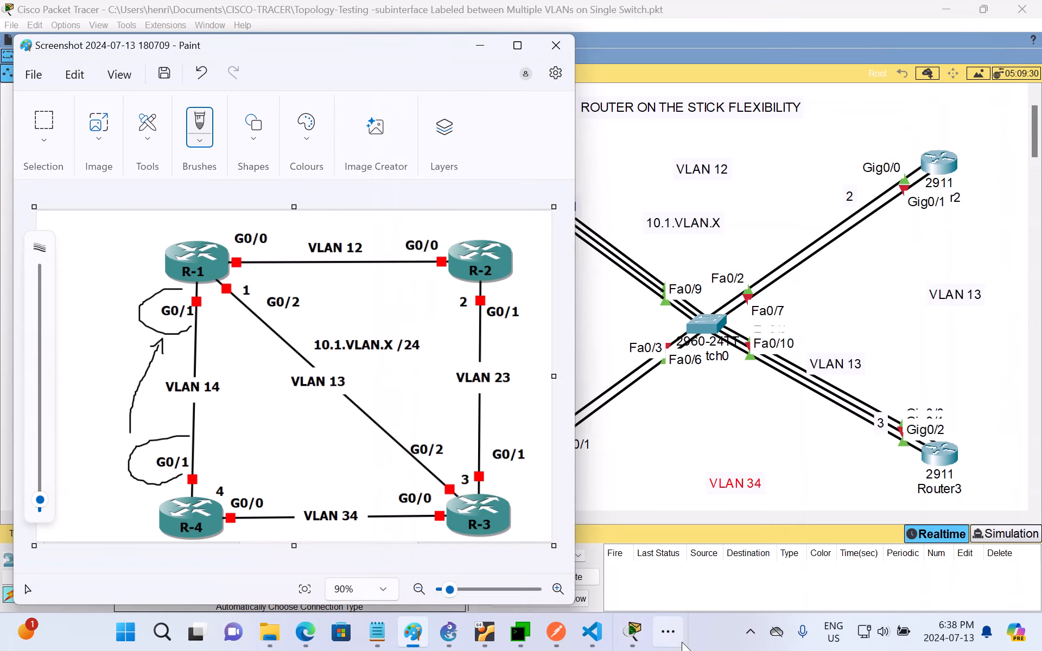
- Enter privileged mode on Router1, show its IP interface brief and highlight the GigabitEthernet0/1.14 entry
{"action": "mouse_move", "coordinate": [620, 643]}
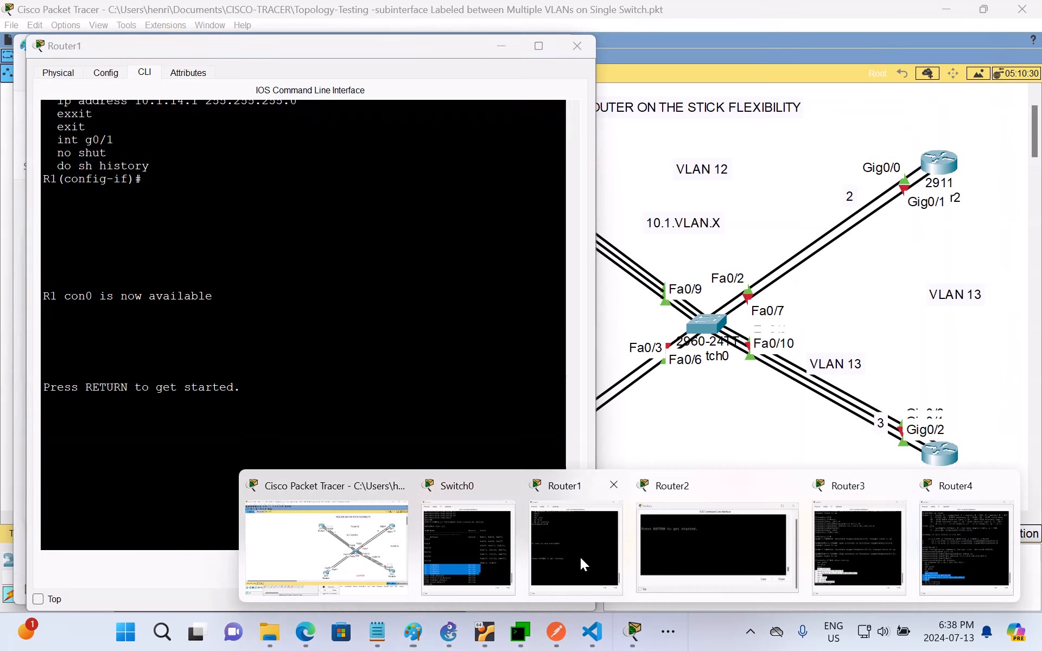
{"action": "left_click", "coordinate": [581, 558]}
{"action": "key", "text": "Return"}
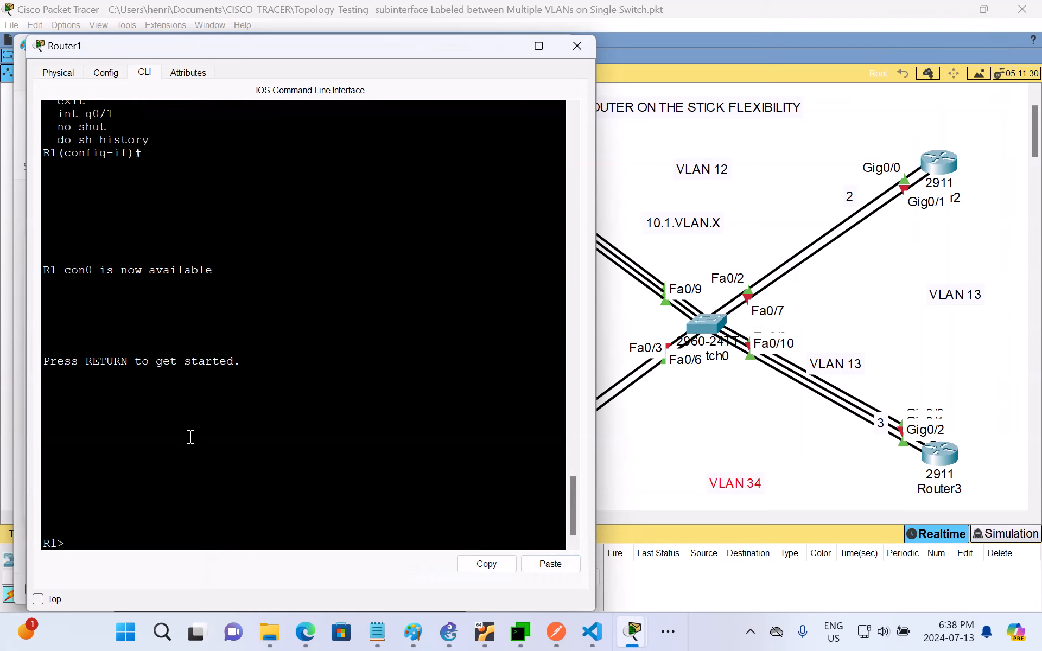
{"action": "type", "text": "en"}
{"action": "key", "text": "Return"}
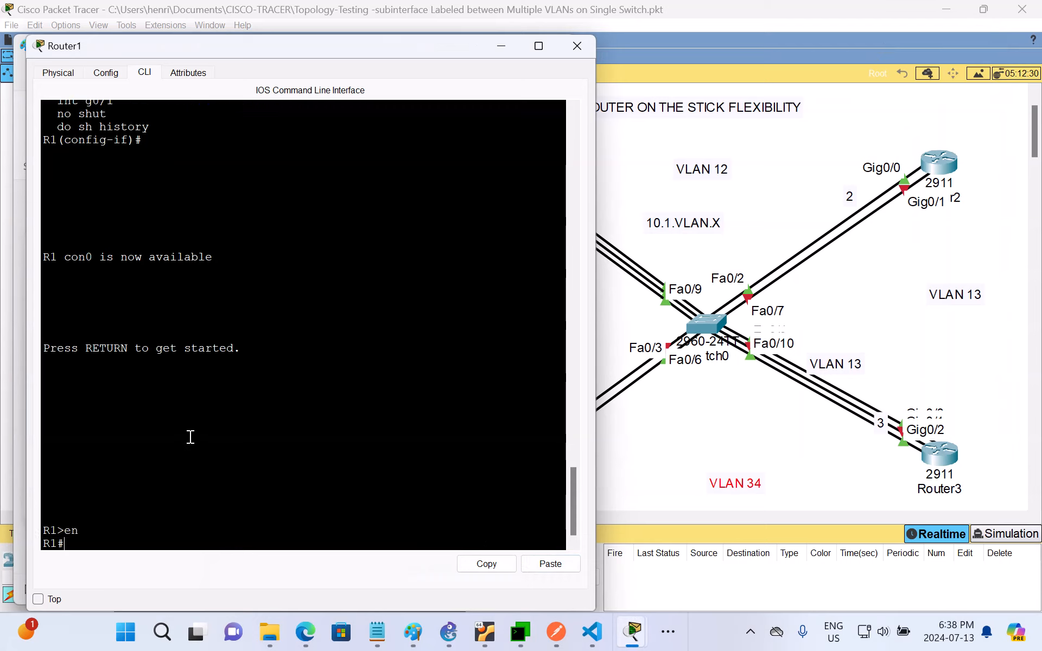
{"action": "type", "text": "sh ip int br"}
{"action": "key", "text": "Return"}
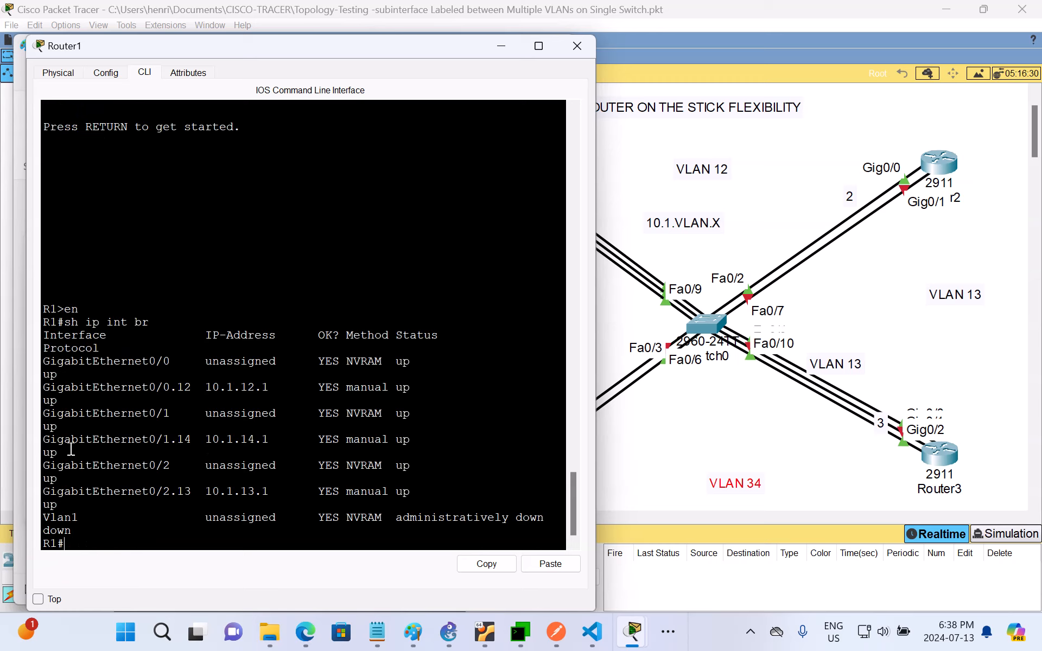
{"action": "left_click_drag", "start_coordinate": [50, 445], "coordinate": [424, 440]}
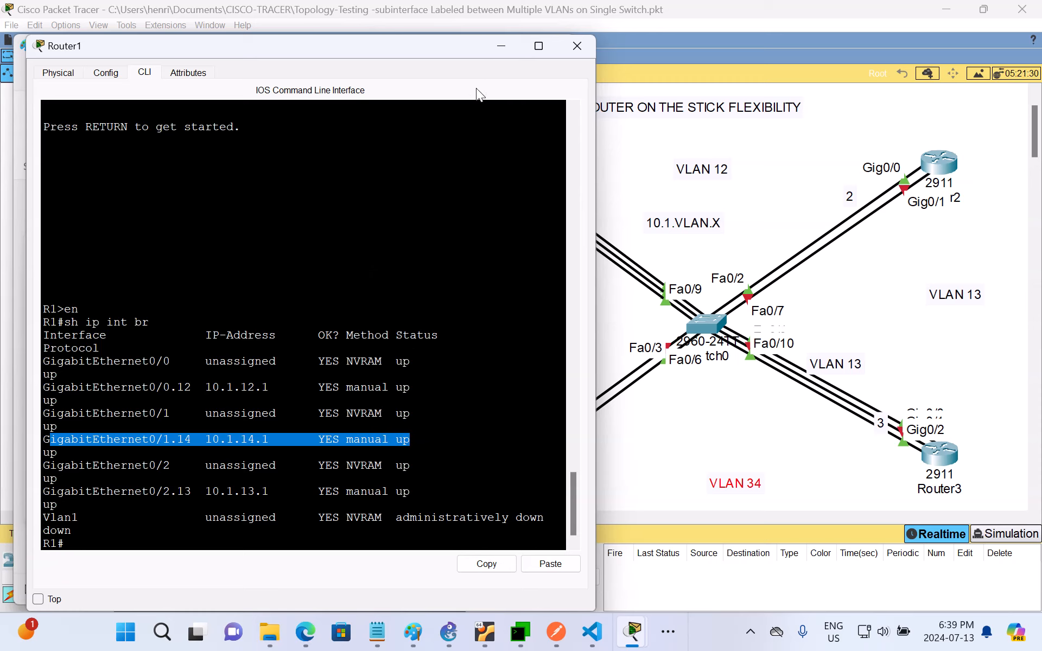
{"action": "left_click", "coordinate": [505, 45]}
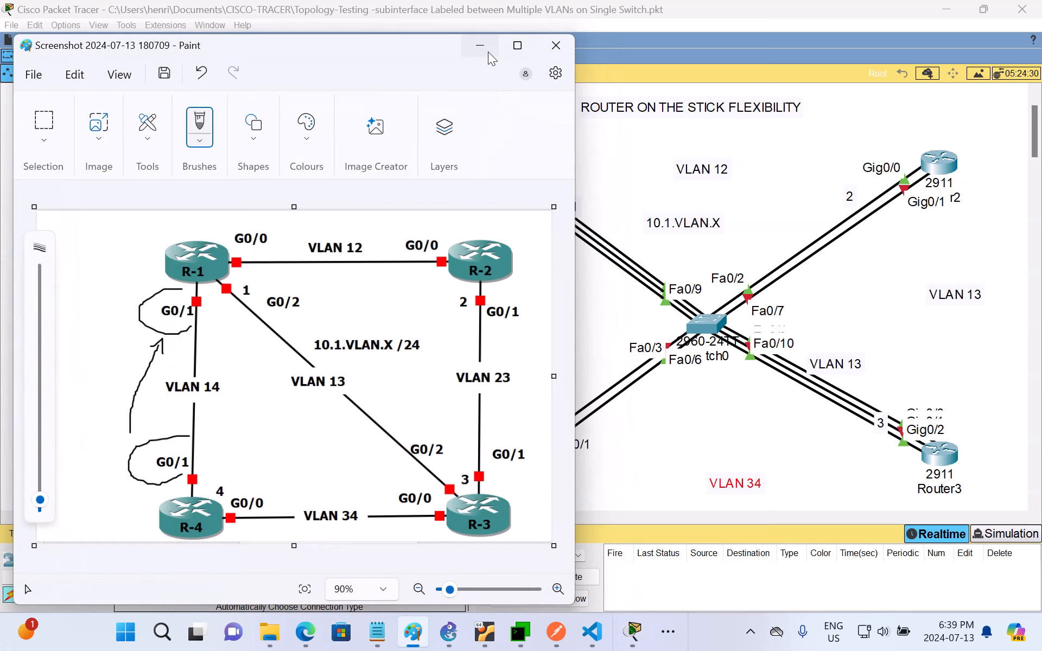
- Open Switch0's command line from the topology, enter privileged mode and show its CDP neighbors
{"action": "left_click", "coordinate": [484, 47]}
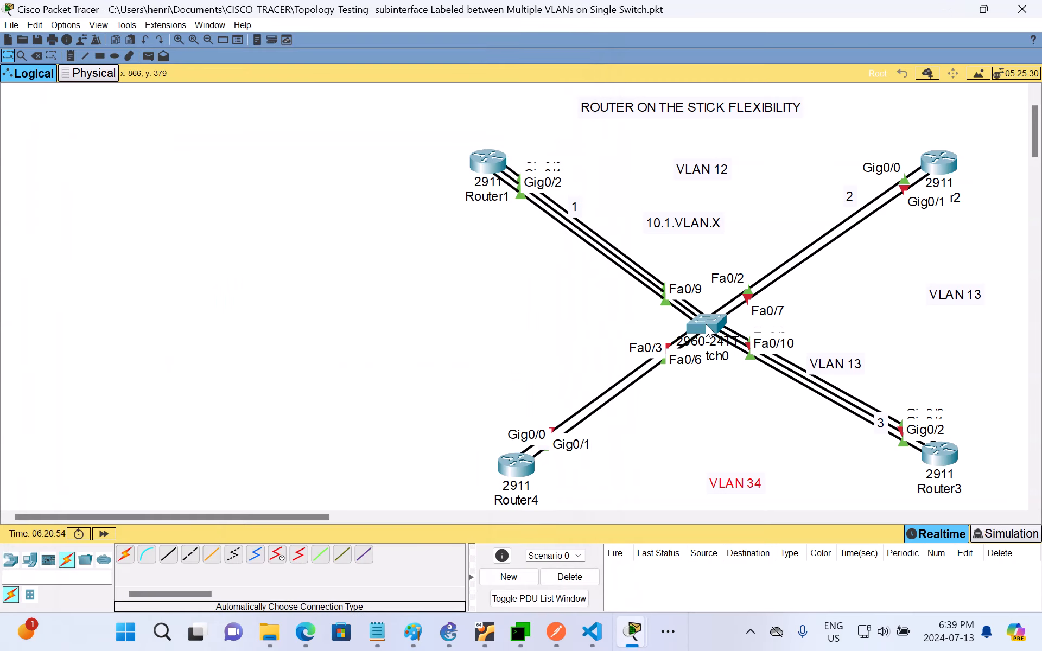
{"action": "left_click", "coordinate": [706, 324]}
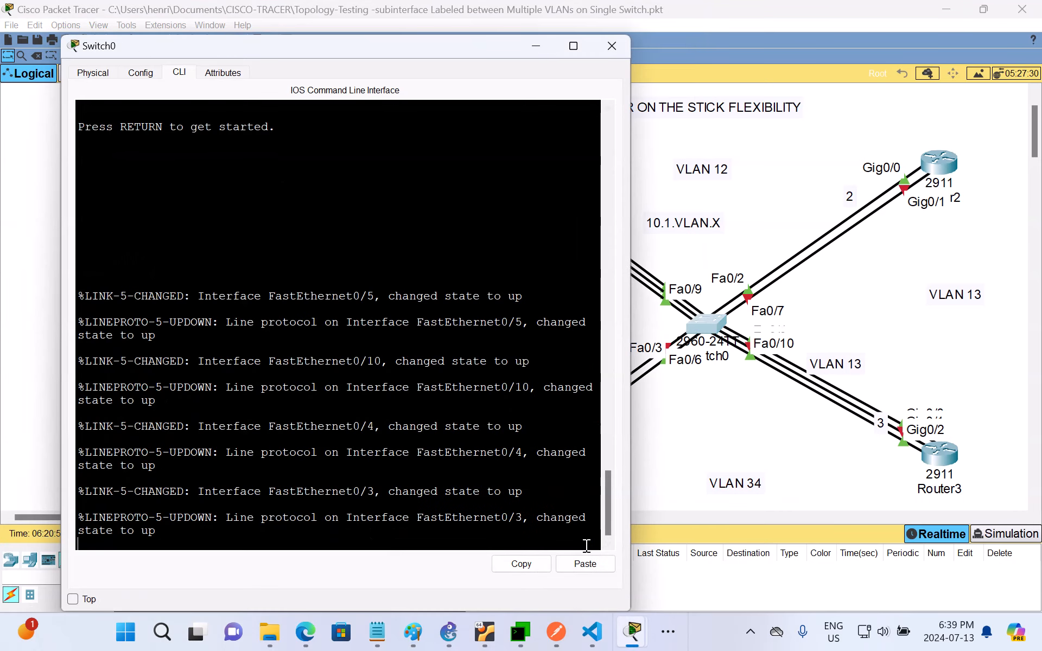
{"action": "key", "text": "Return"}
{"action": "key", "text": "Return"}
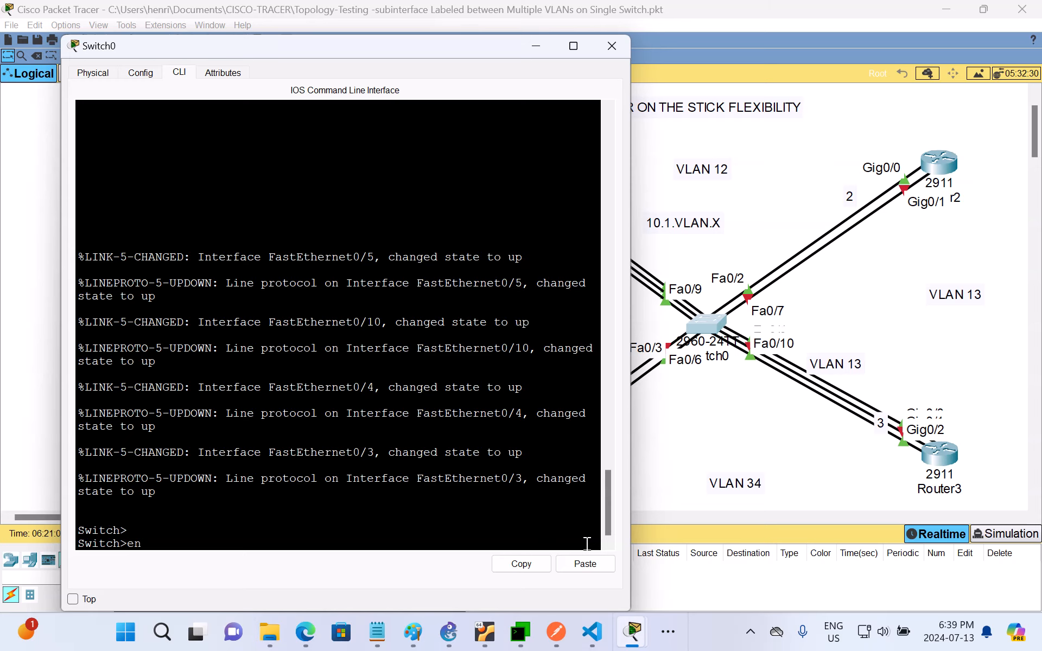
{"action": "key", "text": "Return"}
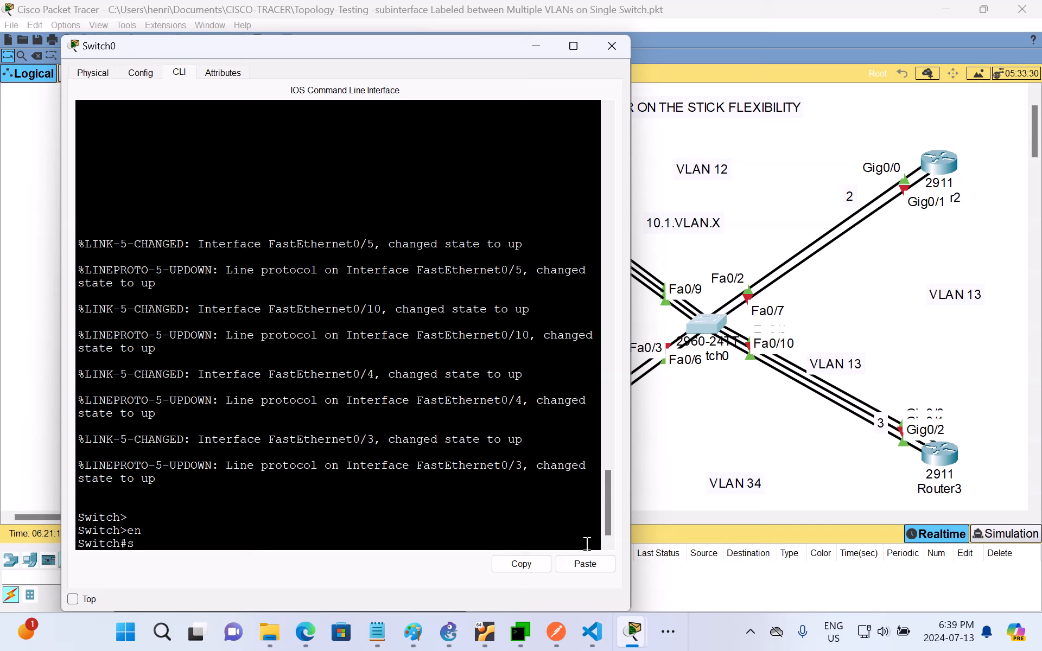
{"action": "type", "text": "sh cdp nei"}
{"action": "key", "text": "Return"}
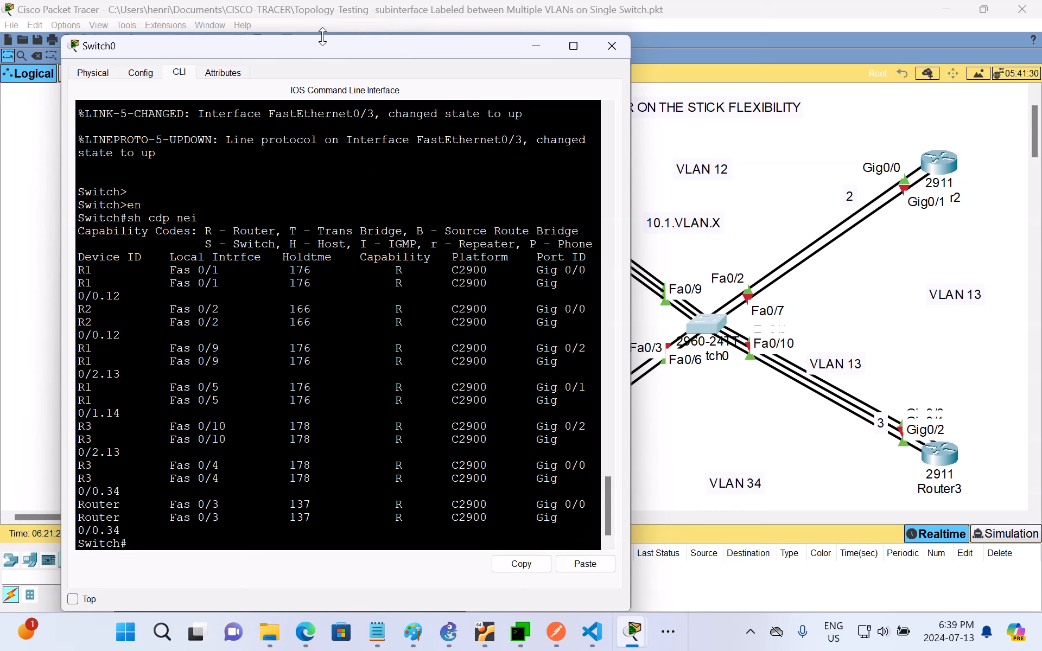
- Examine Switch0's CDP neighbor table for the local ports connected to R1 and R2, with the topology uncovered for comparison
{"action": "left_click_drag", "start_coordinate": [320, 37], "coordinate": [326, 213]}
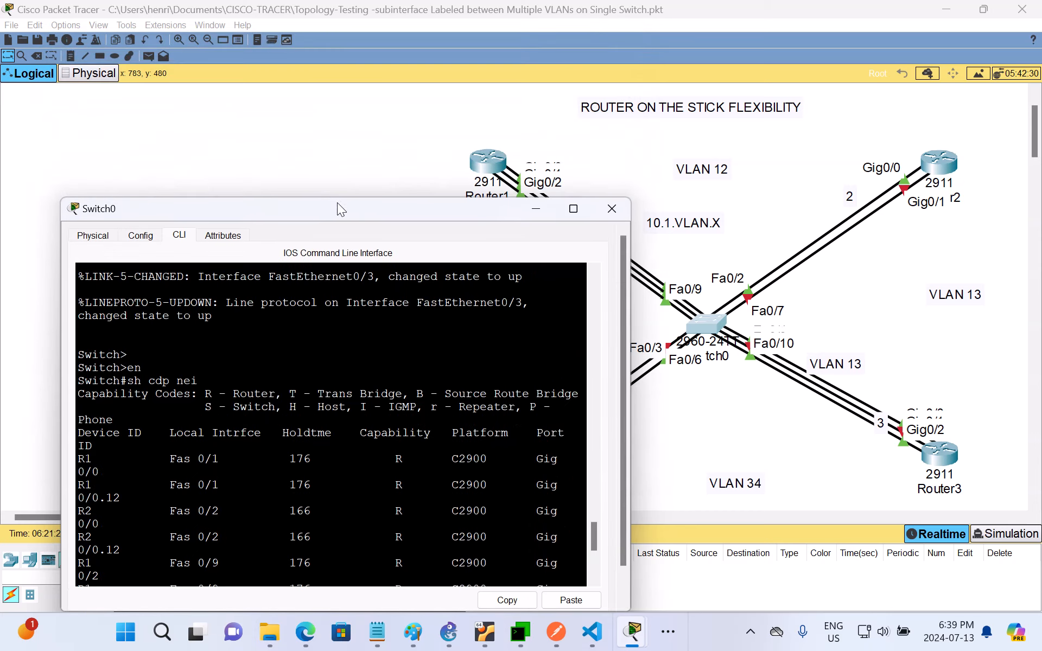
{"action": "scroll", "coordinate": [487, 249], "scroll_direction": "down", "scroll_amount": 1}
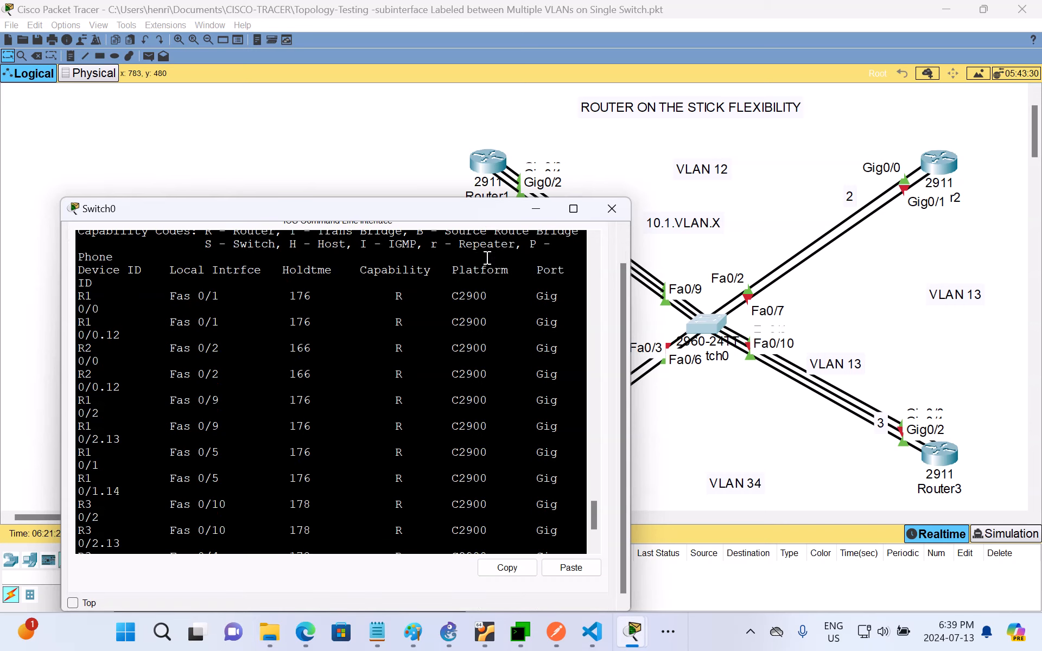
{"action": "scroll", "coordinate": [524, 337], "scroll_direction": "down", "scroll_amount": 1}
{"action": "scroll", "coordinate": [525, 337], "scroll_direction": "up", "scroll_amount": 3}
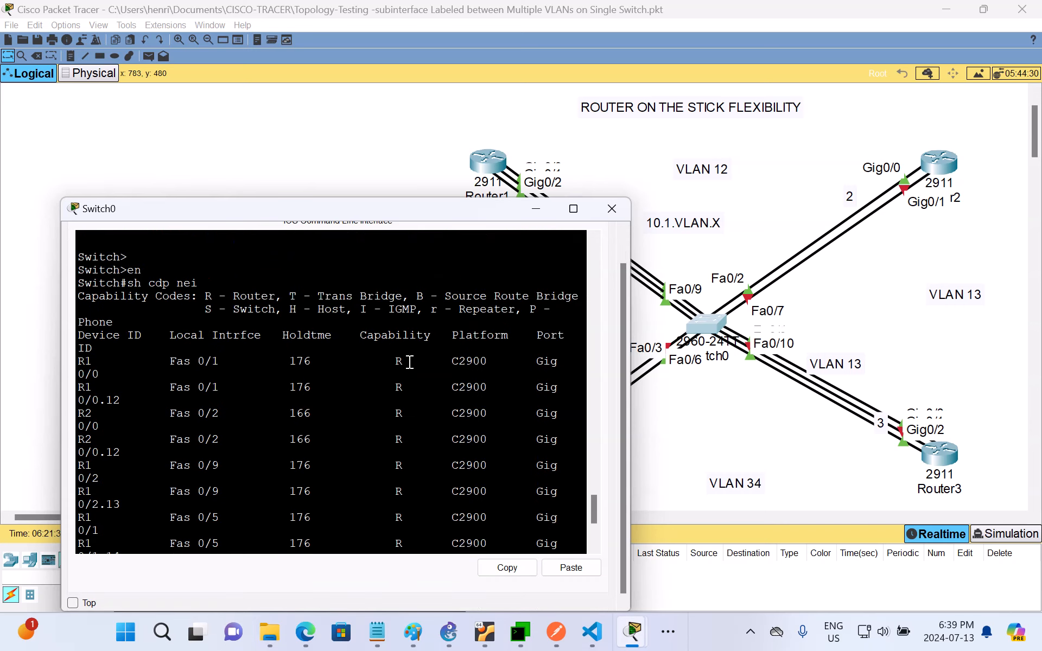
{"action": "scroll", "coordinate": [296, 373], "scroll_direction": "down", "scroll_amount": 1}
{"action": "scroll", "coordinate": [296, 373], "scroll_direction": "down", "scroll_amount": 1}
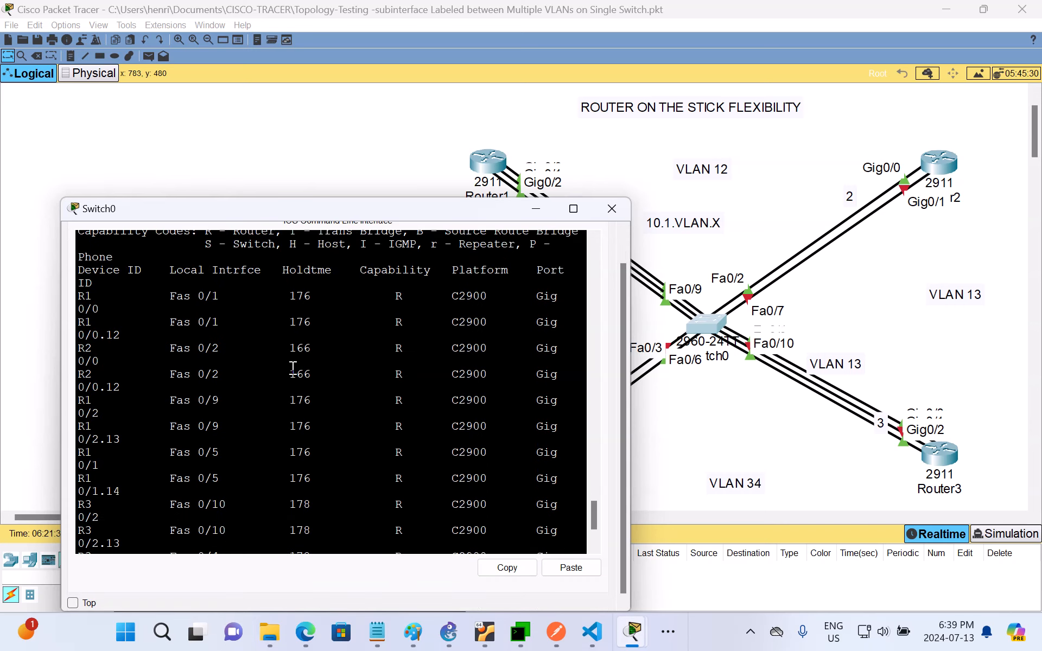
{"action": "left_click_drag", "start_coordinate": [78, 295], "coordinate": [283, 295]}
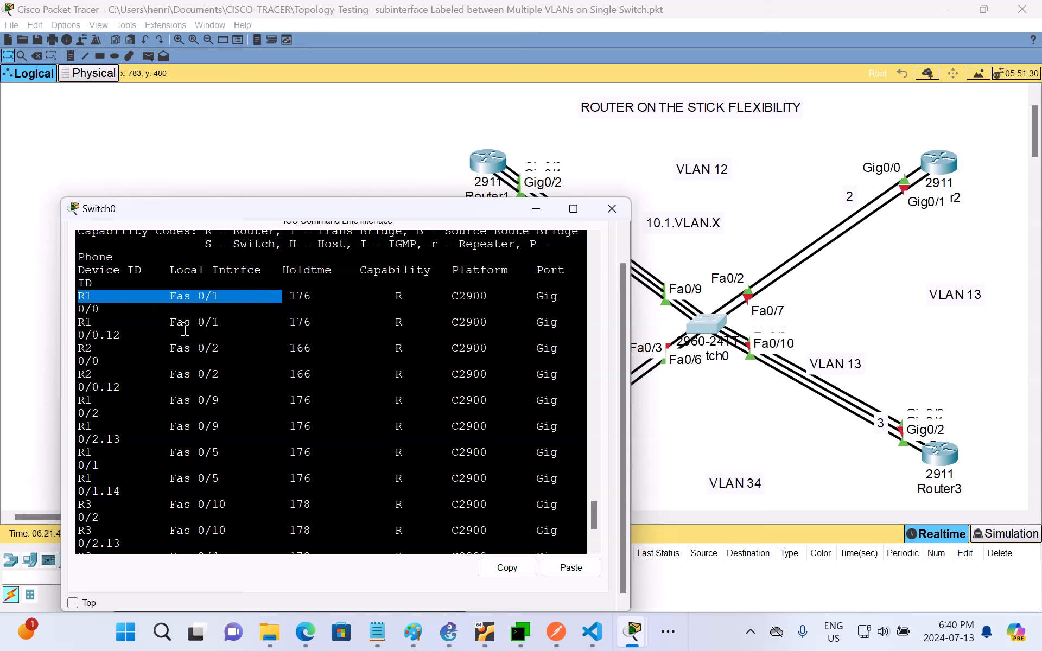
{"action": "left_click_drag", "start_coordinate": [77, 348], "coordinate": [337, 348]}
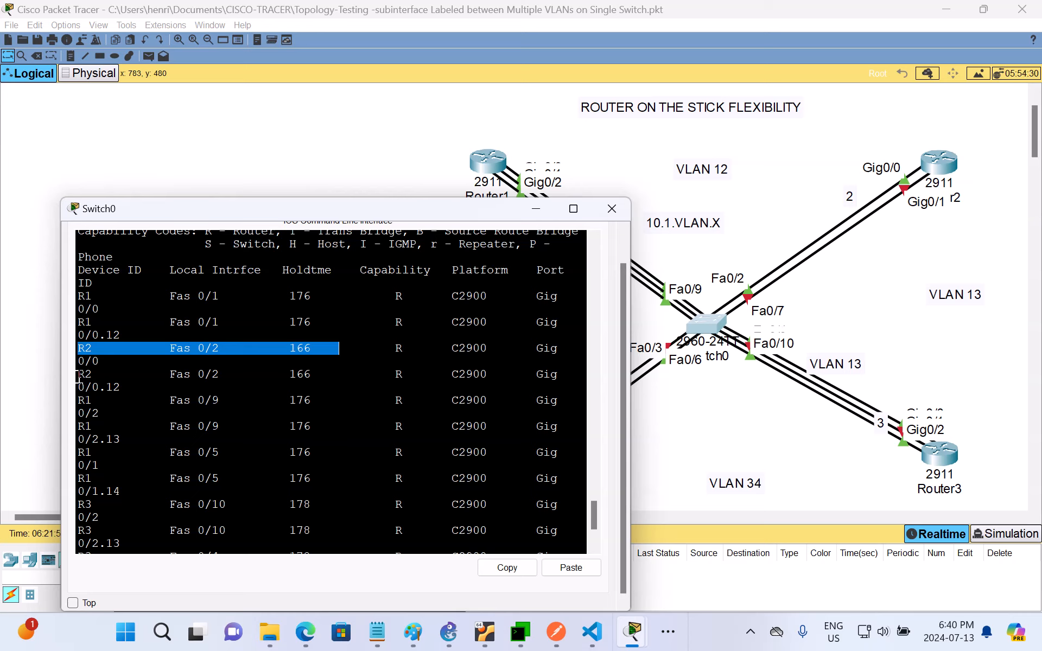
{"action": "left_click_drag", "start_coordinate": [78, 374], "coordinate": [382, 374]}
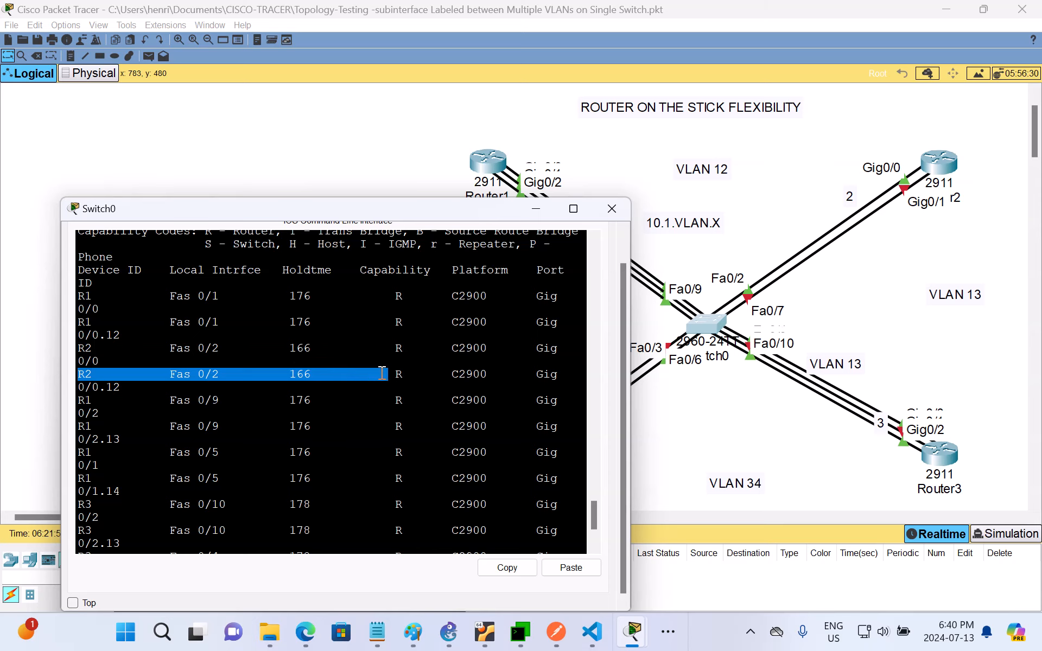
{"action": "scroll", "coordinate": [332, 359], "scroll_direction": "up", "scroll_amount": 2}
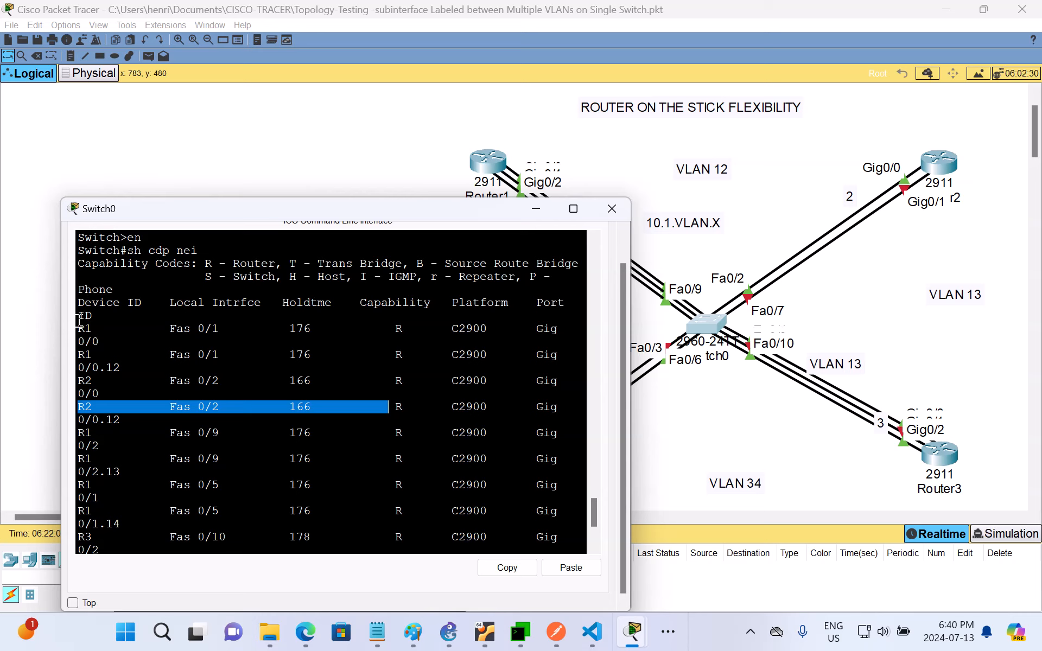
- Copy all device rows of Switch0's CDP neighbor table, from the first R1 entry to the last Router entry
{"action": "left_click_drag", "start_coordinate": [78, 325], "coordinate": [241, 325]}
{"action": "left_click_drag", "start_coordinate": [463, 375], "coordinate": [558, 538]}
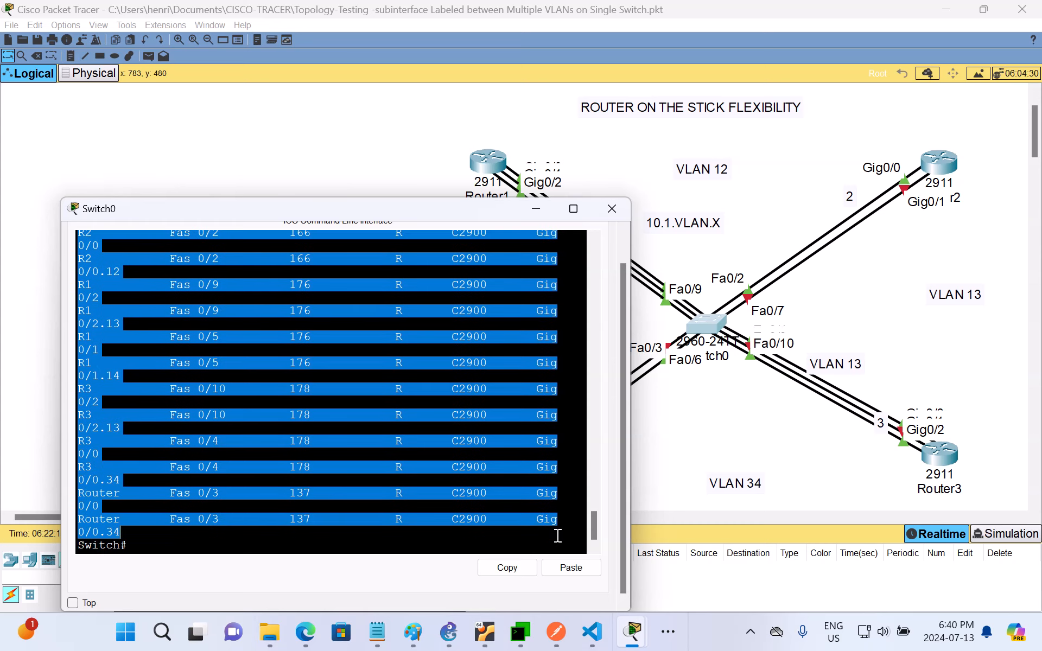
{"action": "right_click", "coordinate": [414, 284]}
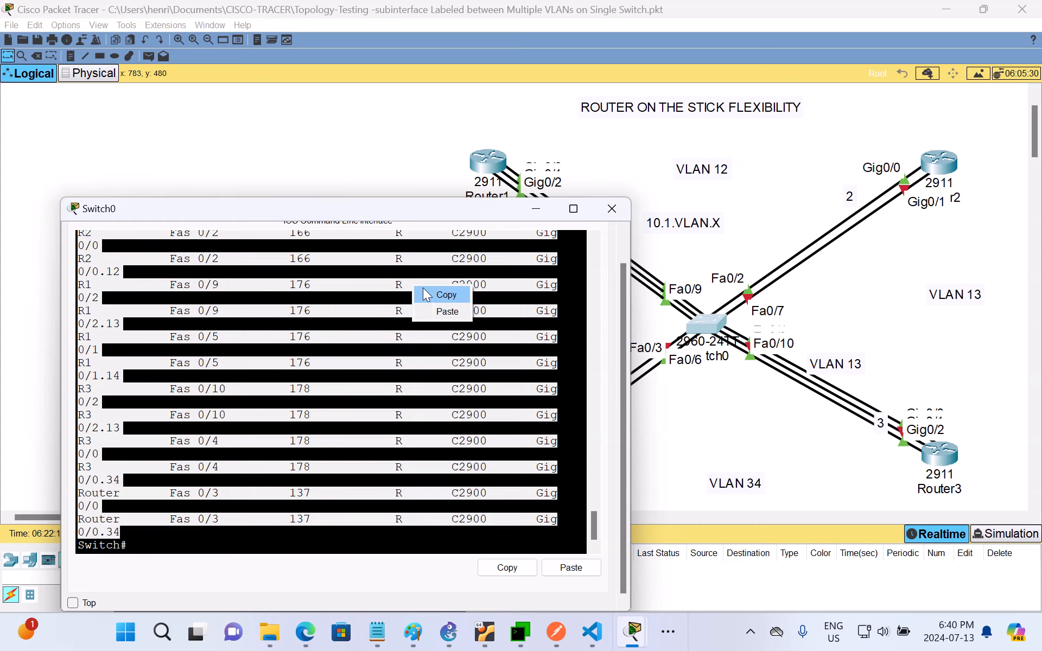
{"action": "left_click", "coordinate": [445, 293]}
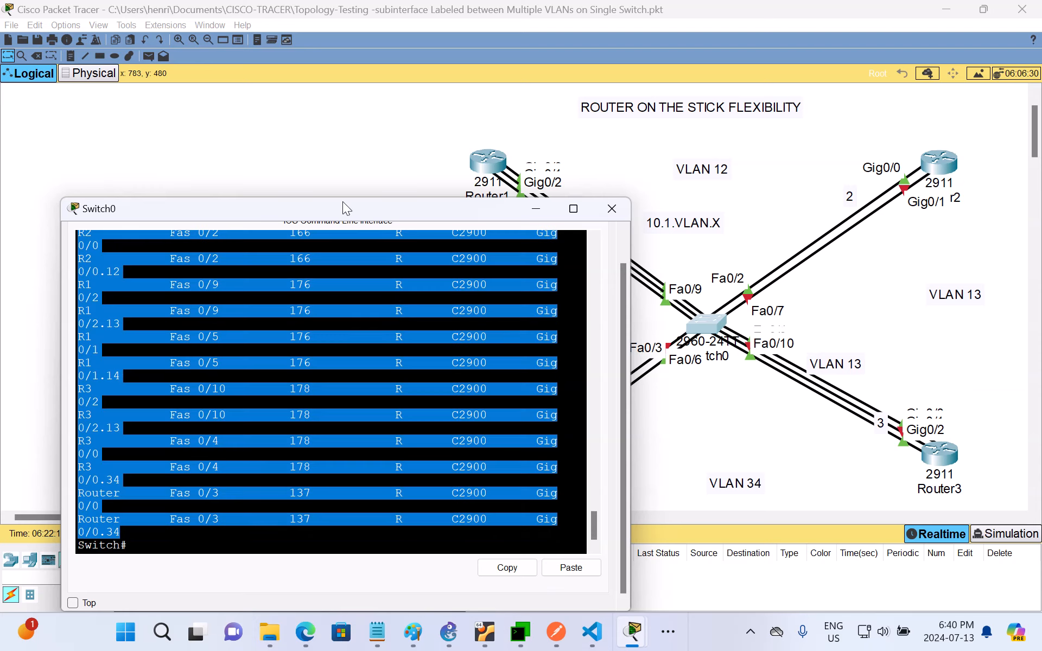
- Paste the copied CDP neighbor rows into a new note in the empty workspace area beside the topology
{"action": "left_click", "coordinate": [344, 177]}
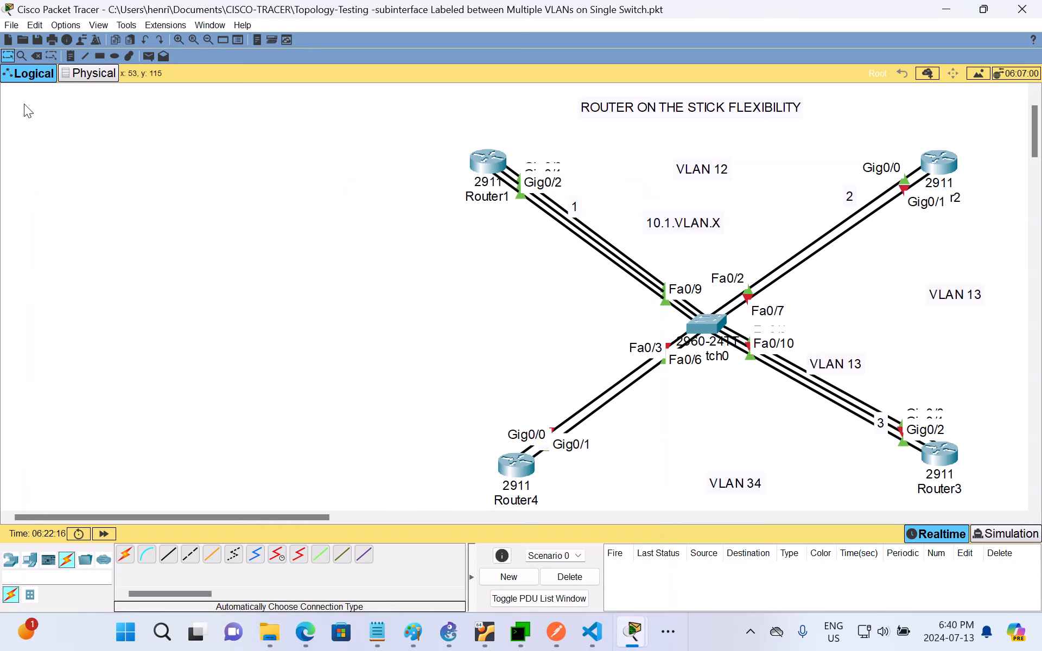
{"action": "left_click", "coordinate": [71, 56]}
{"action": "left_click", "coordinate": [157, 208]}
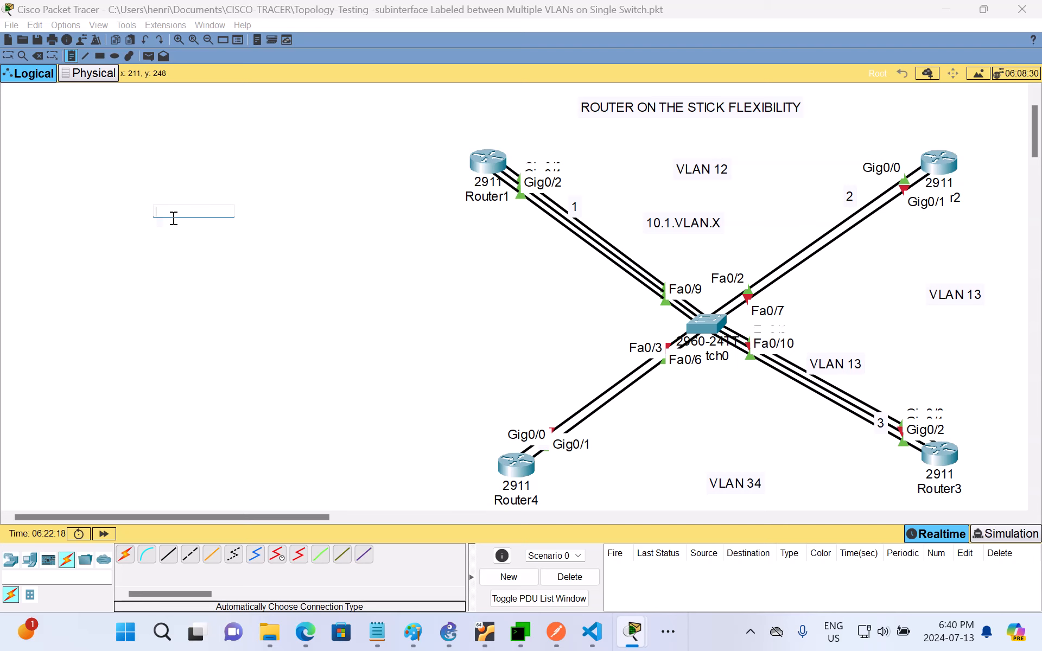
{"action": "type", "text": "R1 Fas 0/1 176 R C2900 Gig 0/0 R1 Fas 0/1 176 R C2900 Gig 0/0.12 R2 Fas 0/2 166 R C2900 Gig 0/0 R2 Fas 0/2 166 R C2900 Gig 0/0.12 R1 Fas 0/9 176 R C2900 Gig 0/2 R1 Fas 0/9 176 R C2900 Gig 0/2.13 R1 Fas 0/5 176 R C2900 Gig 0/1 R1 Fas 0/5 176 R C2900 Gig 0/1.14 R3 Fas 0/10 178 R C2900 Gig 0/2 R3 Fas 0/10 178 R C2900 Gig 0/2.13 R3 Fas 0/4 178 R C2900 Gig 0/0 R3 Fas 0/4 178 R C2900 Gig 0/0.34 Router Fas 0/3 137 R C2900 Gig 0/0 Router Fas 0/3 137 R C2900 Gig 0/0.34"}
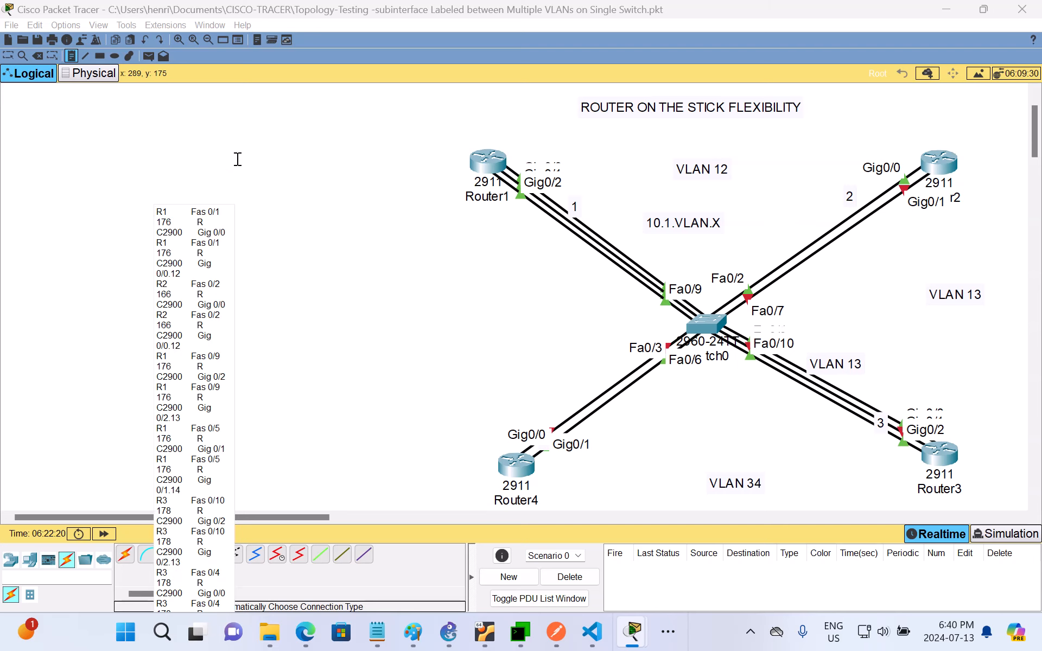
{"action": "left_click", "coordinate": [237, 158]}
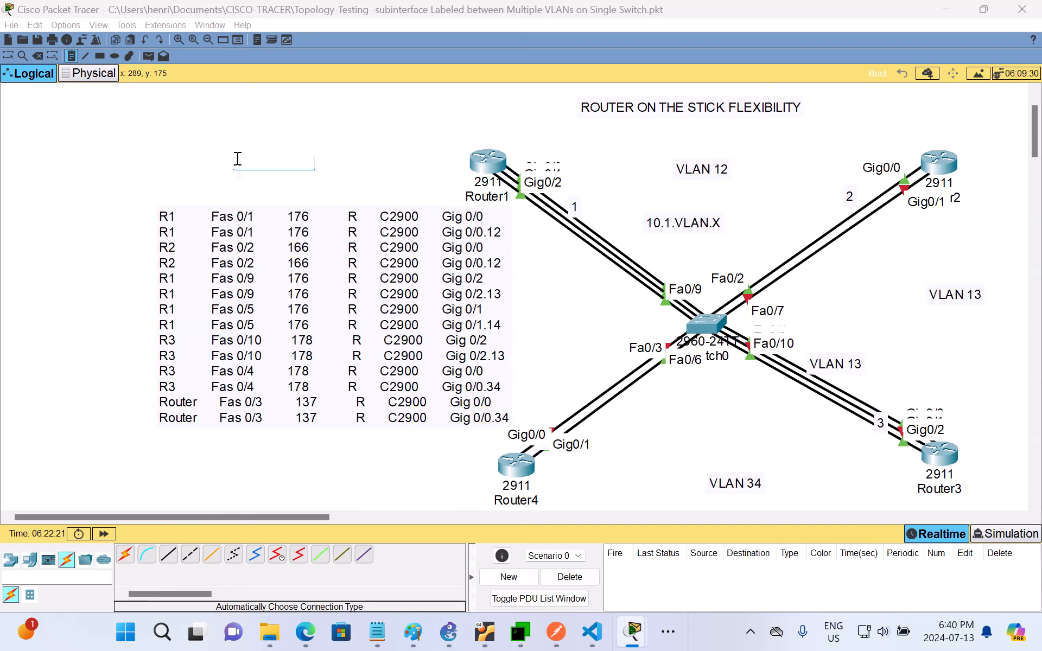
{"action": "left_click", "coordinate": [357, 271]}
{"action": "left_click", "coordinate": [322, 171]}
{"action": "left_click", "coordinate": [309, 235]}
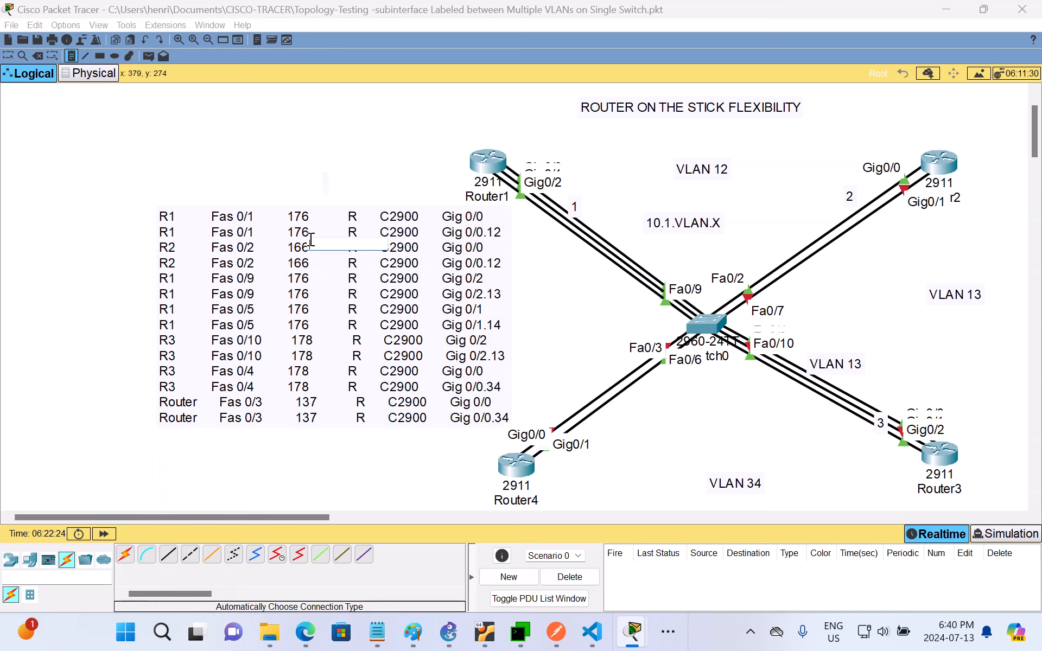
{"action": "key", "text": "Escape"}
- Move the CDP neighbor note away from the topology to the empty workspace area far below it
{"action": "left_click_drag", "start_coordinate": [321, 266], "coordinate": [252, 253]}
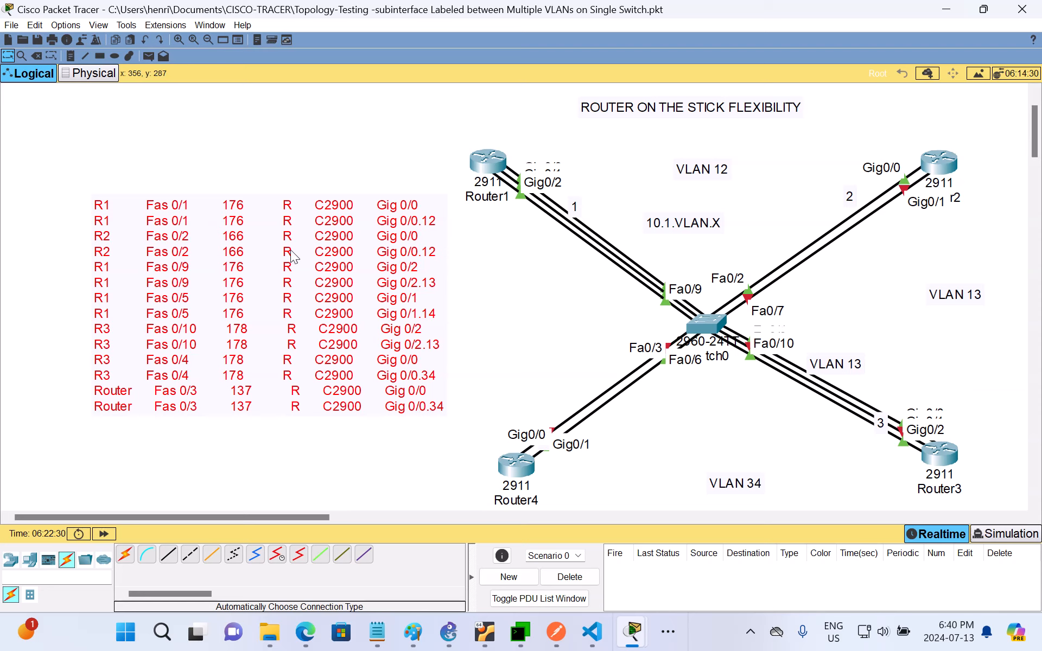
{"action": "left_click_drag", "start_coordinate": [284, 266], "coordinate": [264, 266]}
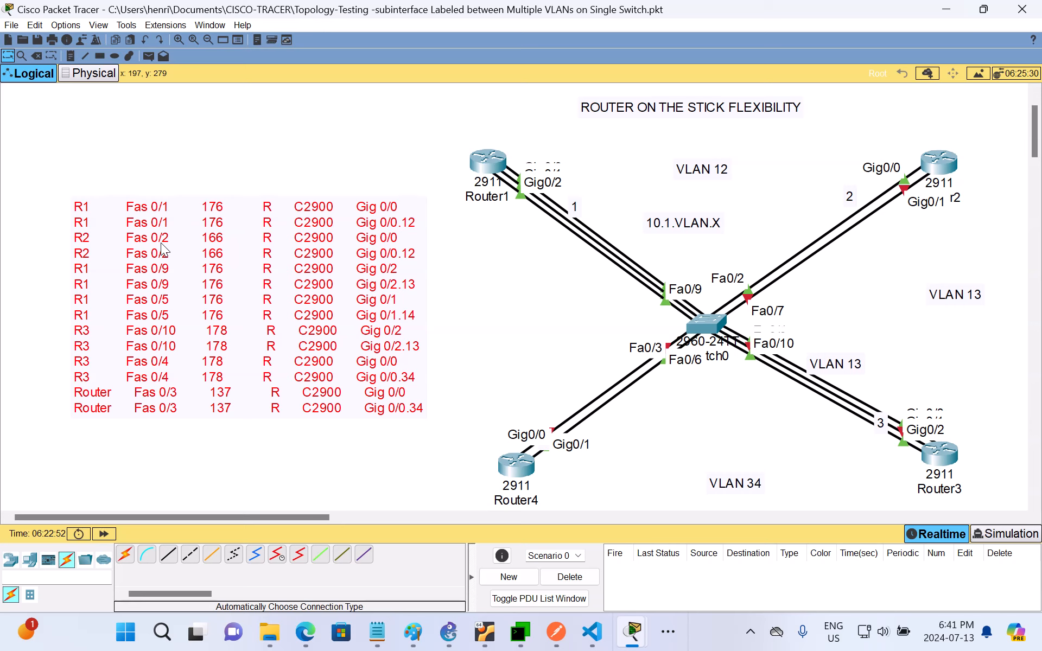
{"action": "left_click_drag", "start_coordinate": [299, 262], "coordinate": [294, 555]}
- Move the note listing router pairs with their VLANs and Gi interfaces up to the empty area beside Router1
{"action": "scroll", "coordinate": [282, 302], "scroll_direction": "up", "scroll_amount": 7}
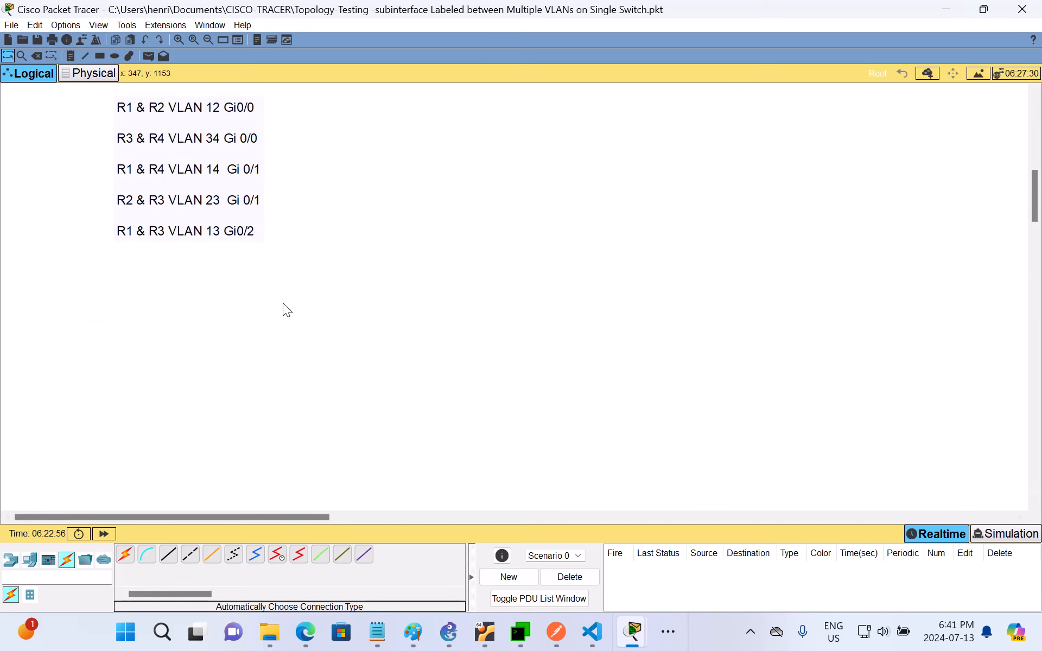
{"action": "left_click_drag", "start_coordinate": [213, 340], "coordinate": [171, 188]}
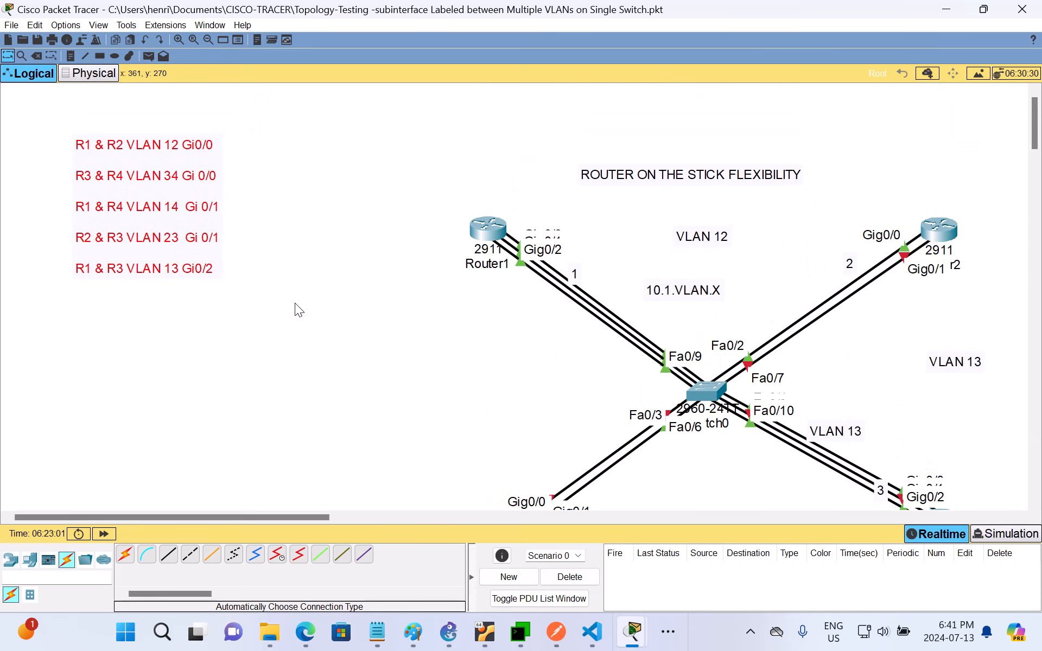
{"action": "scroll", "coordinate": [295, 303], "scroll_direction": "down", "scroll_amount": 5}
{"action": "scroll", "coordinate": [295, 303], "scroll_direction": "down", "scroll_amount": 10}
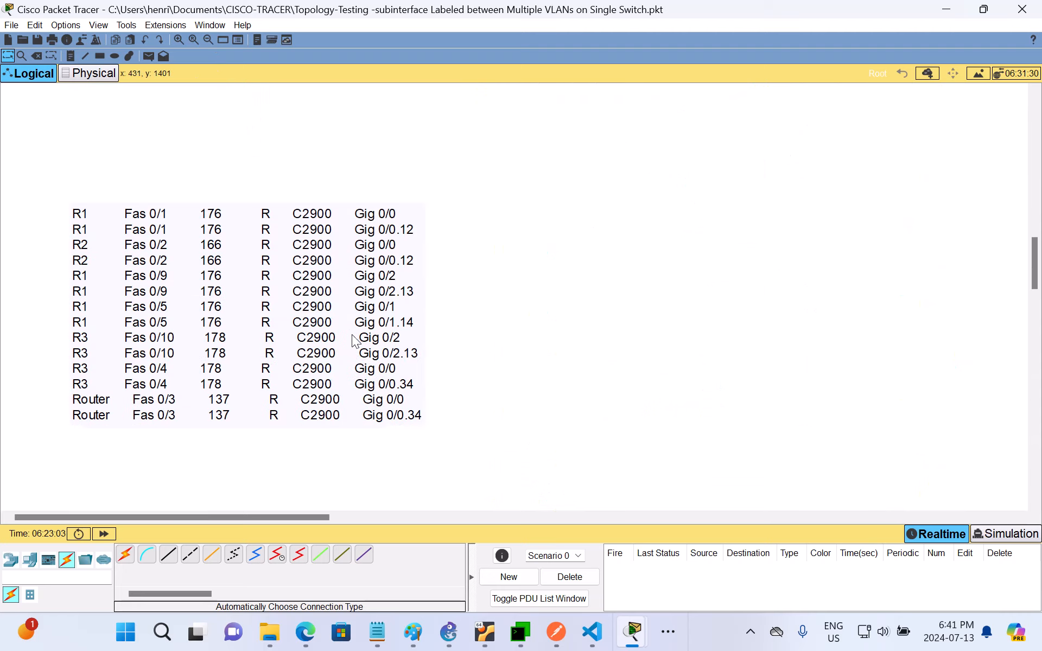
{"action": "scroll", "coordinate": [353, 339], "scroll_direction": "down", "scroll_amount": 5}
{"action": "scroll", "coordinate": [358, 336], "scroll_direction": "up", "scroll_amount": 6}
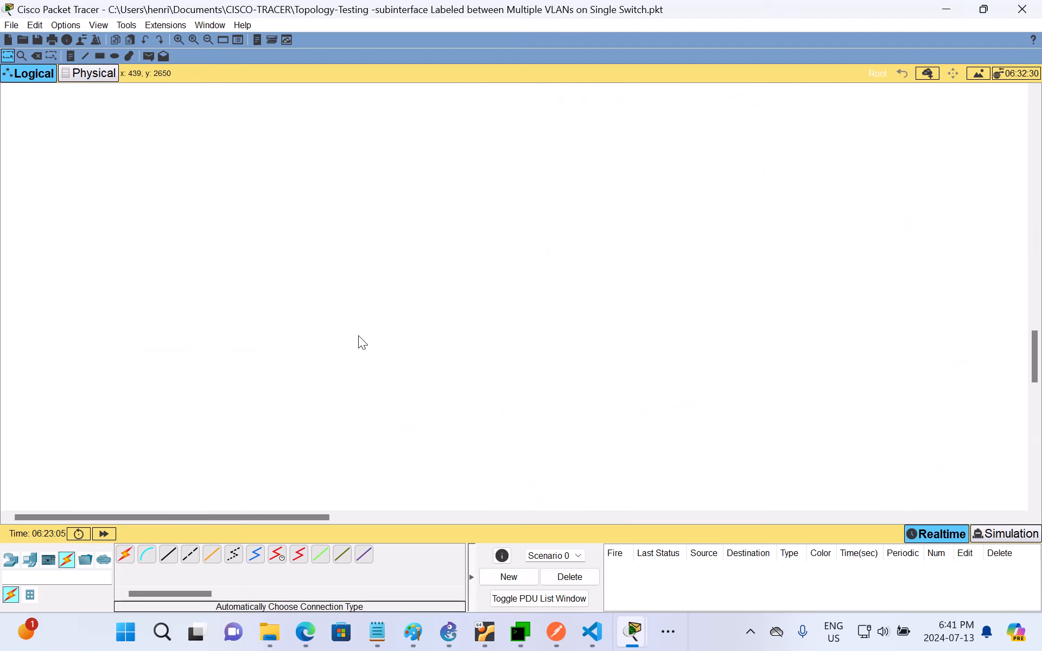
{"action": "scroll", "coordinate": [365, 325], "scroll_direction": "up", "scroll_amount": 15}
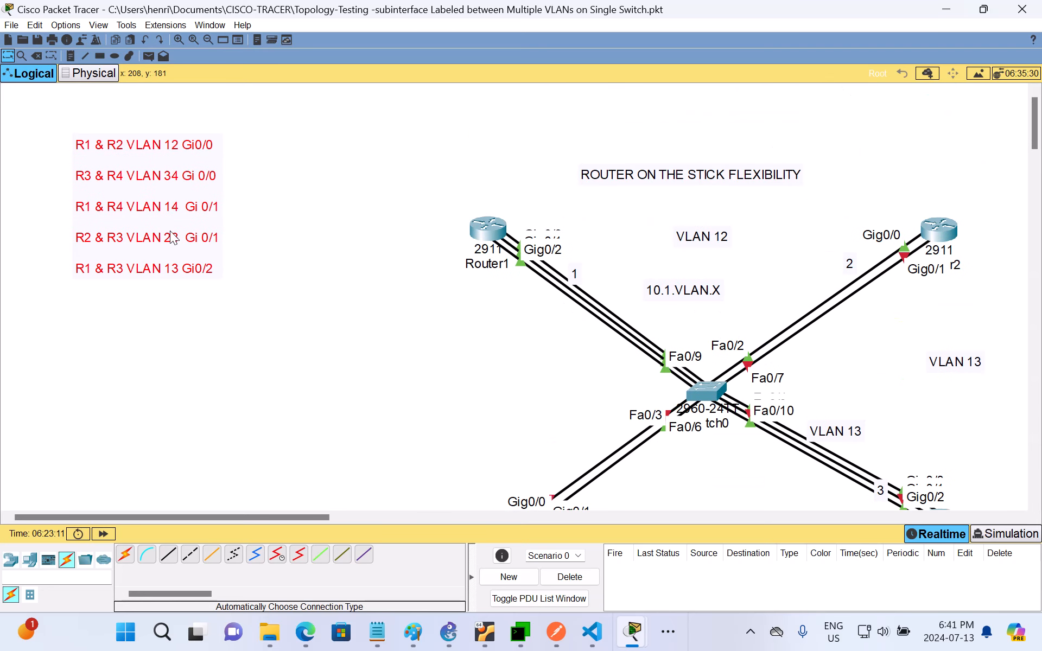
{"action": "left_click_drag", "start_coordinate": [172, 232], "coordinate": [158, 209]}
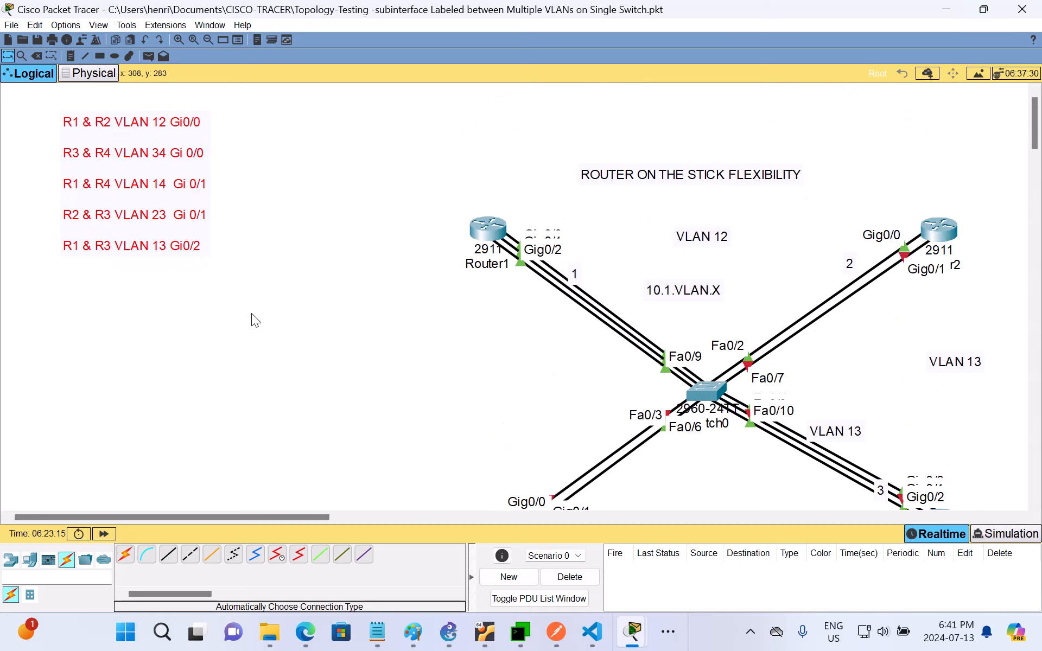
- Shift the CDP neighbor note aside and move the VLAN port table note directly below the router-pair VLAN note
{"action": "scroll", "coordinate": [265, 321], "scroll_direction": "down", "scroll_amount": 10}
{"action": "scroll", "coordinate": [272, 323], "scroll_direction": "down", "scroll_amount": 7}
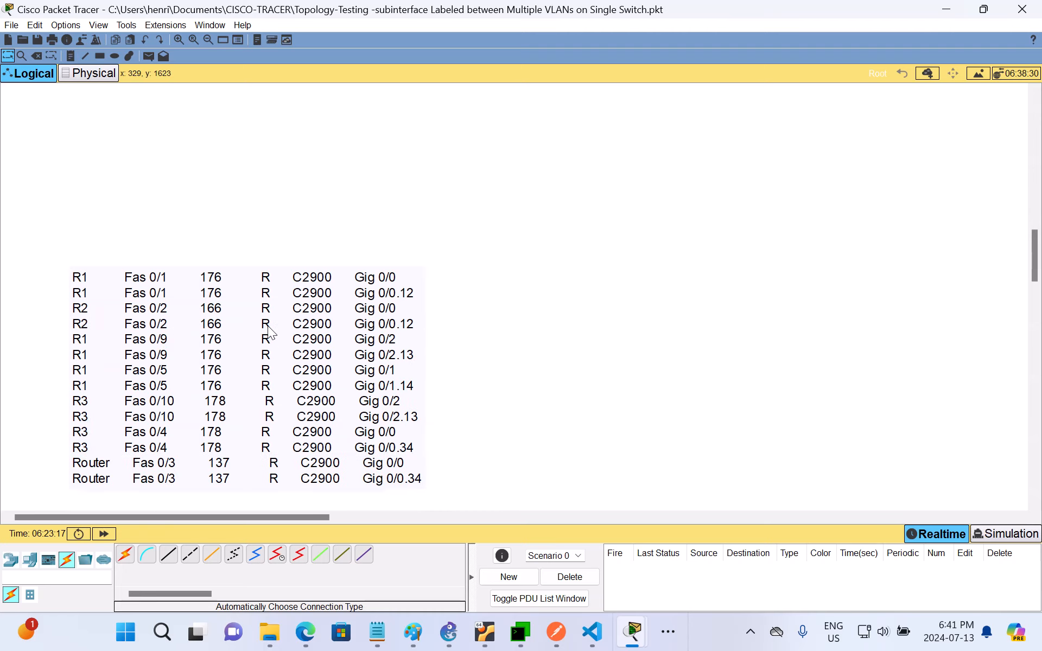
{"action": "left_click_drag", "start_coordinate": [222, 74], "coordinate": [878, 430]}
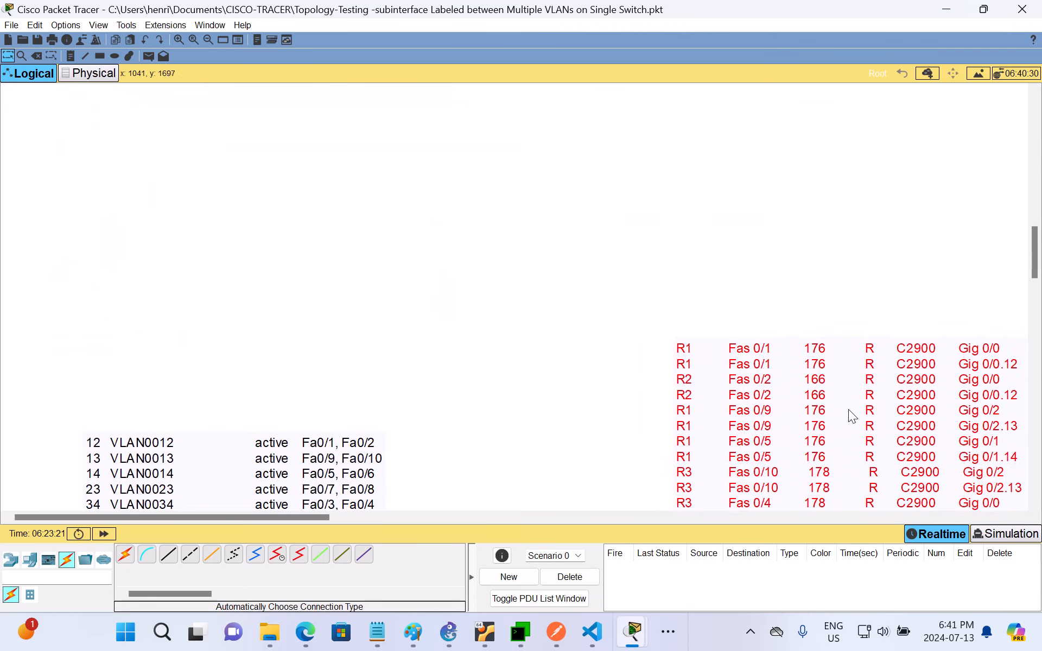
{"action": "left_click_drag", "start_coordinate": [216, 479], "coordinate": [194, 345]}
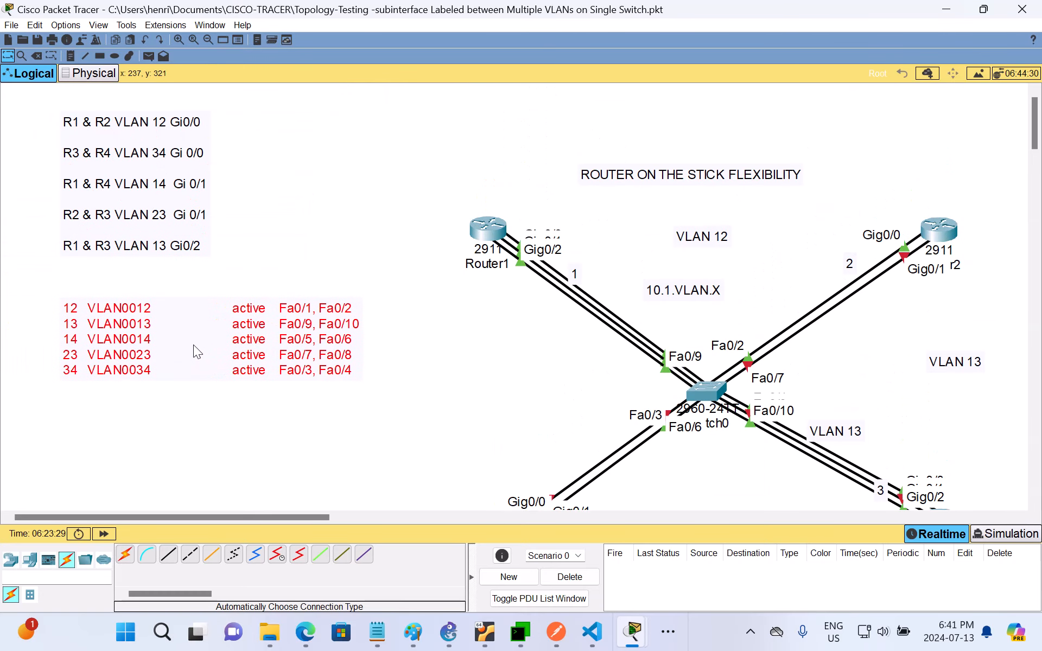
{"action": "left_click", "coordinate": [151, 428]}
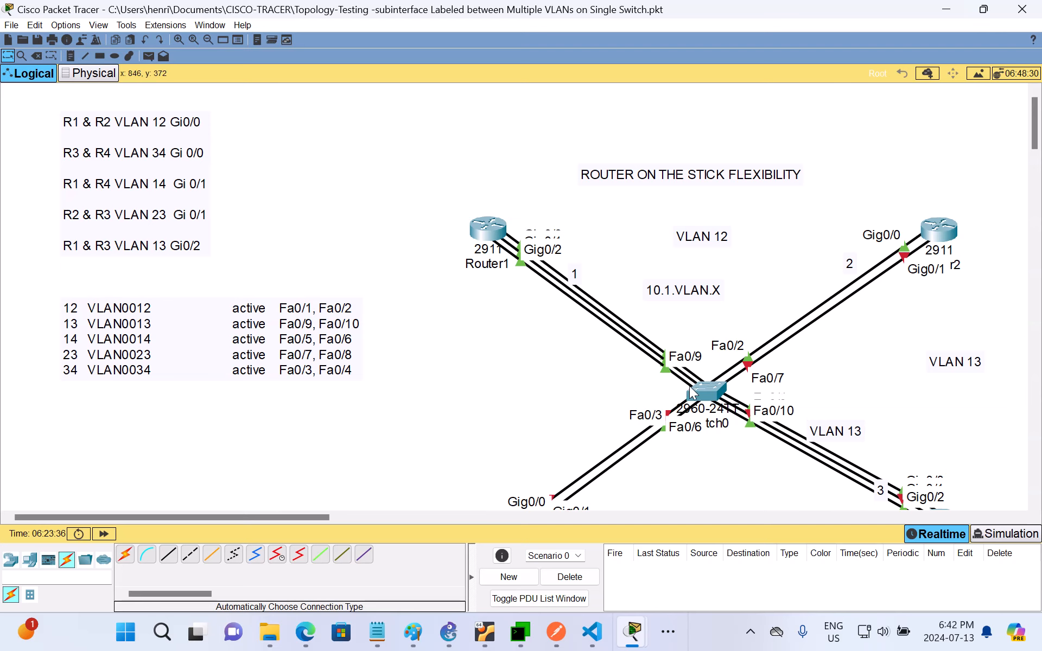
- Bring up Switch0's command line, place it clear of the VLAN notes, and push the old output out of view with blank prompts
{"action": "scroll", "coordinate": [693, 391], "scroll_direction": "down", "scroll_amount": 1}
{"action": "scroll", "coordinate": [693, 386], "scroll_direction": "up", "scroll_amount": 1}
{"action": "mouse_move", "coordinate": [632, 631]}
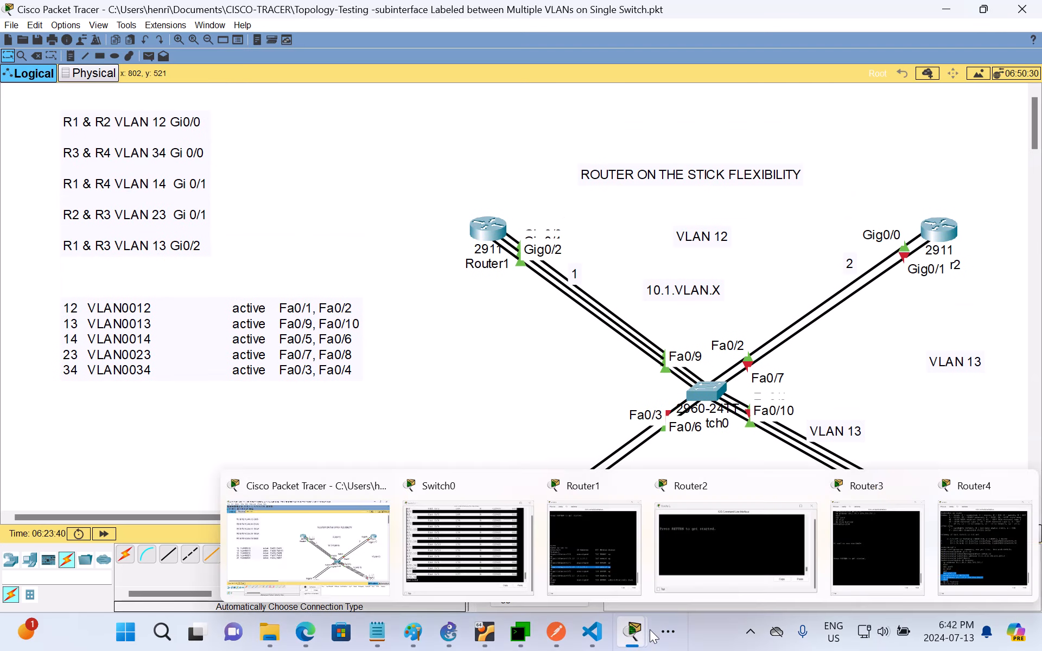
{"action": "mouse_move", "coordinate": [695, 584]}
{"action": "left_click", "coordinate": [508, 545]}
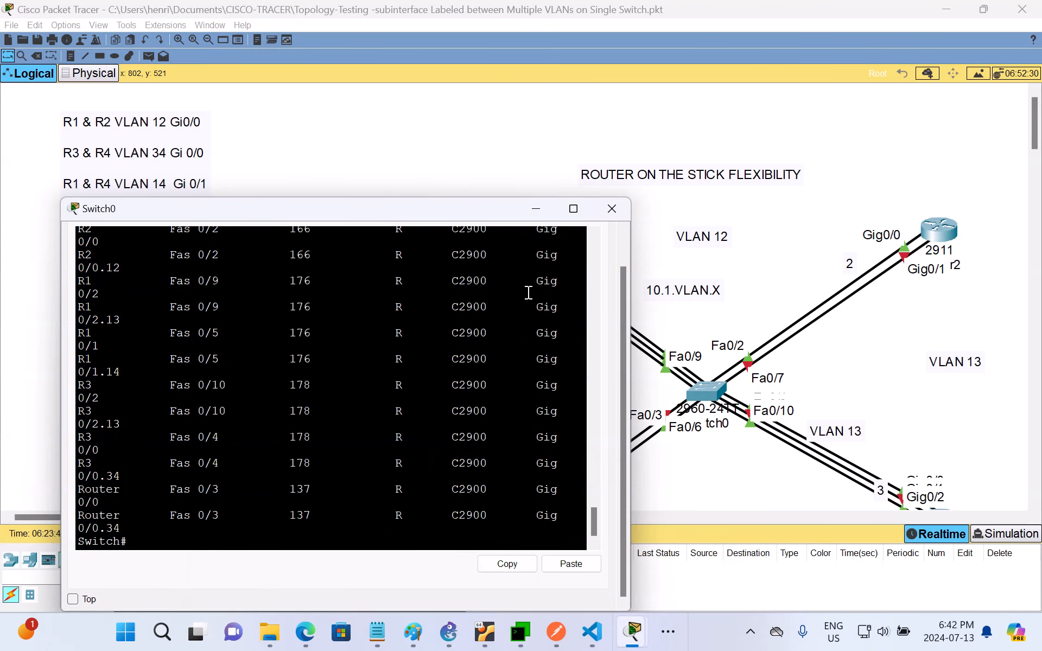
{"action": "left_click_drag", "start_coordinate": [395, 209], "coordinate": [793, 186]}
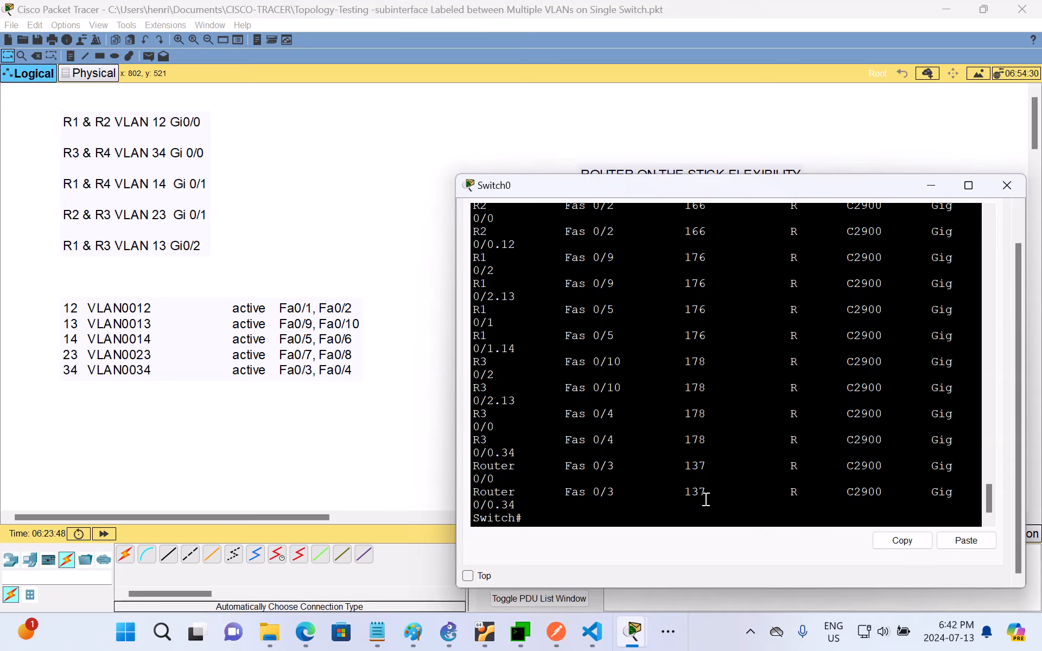
{"action": "key", "text": "Return"}
{"action": "key", "text": "Return"}
{"action": "key", "text": "Return"}
{"action": "key", "text": "Return"}
{"action": "key", "text": "Return"}
{"action": "key", "text": "Return"}
{"action": "key", "text": "Return"}
{"action": "key", "text": "Return"}
{"action": "key", "text": "Return"}
{"action": "key", "text": "Return"}
{"action": "key", "text": "Return"}
{"action": "key", "text": "Return"}
{"action": "key", "text": "Return"}
{"action": "key", "text": "Return"}
{"action": "key", "text": "Return"}
{"action": "key", "text": "Return"}
{"action": "key", "text": "Return"}
{"action": "key", "text": "Return"}
{"action": "key", "text": "Return"}
{"action": "key", "text": "Return"}
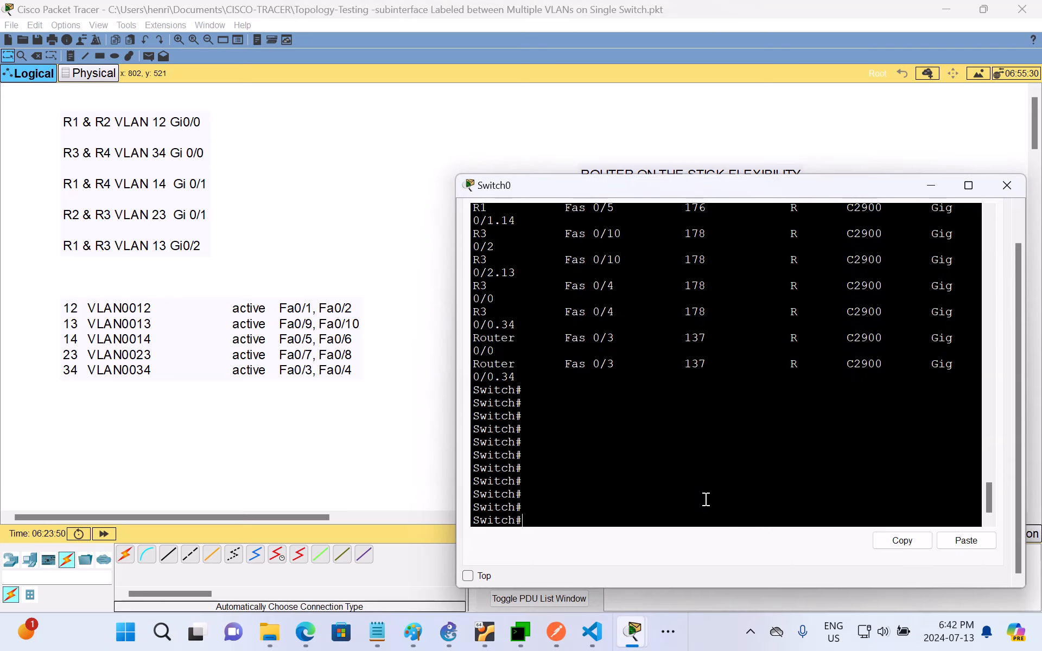
- Enter global configuration on Switch0, set ports f0/1-2 to access mode in VLAN 12, and exit the interface range
{"action": "type", "text": "con"}
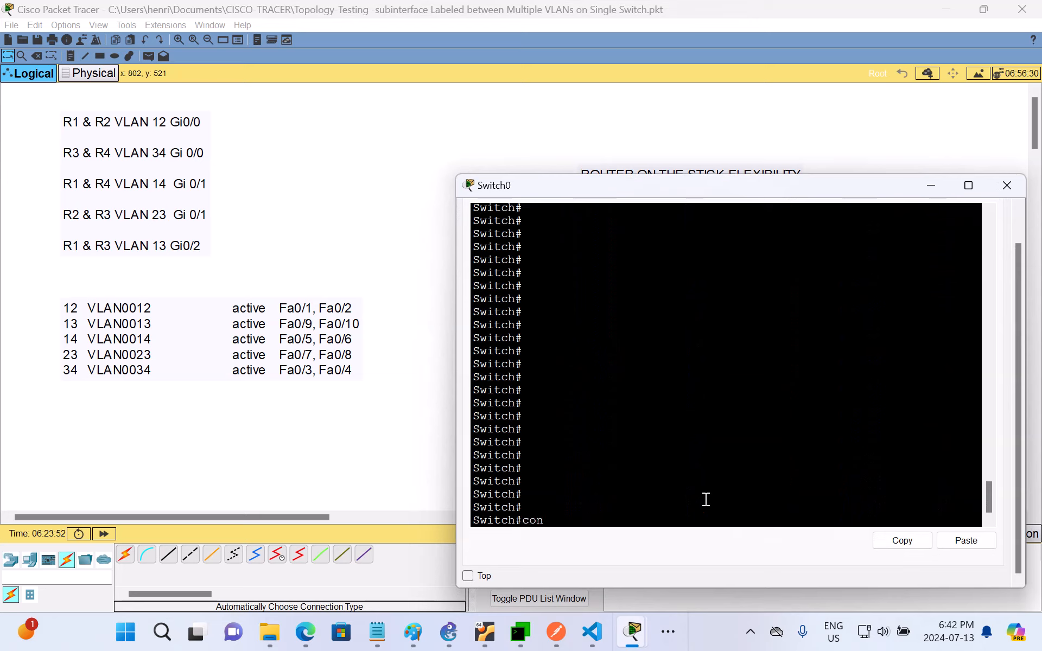
{"action": "type", "text": "f t"}
{"action": "key", "text": "Return"}
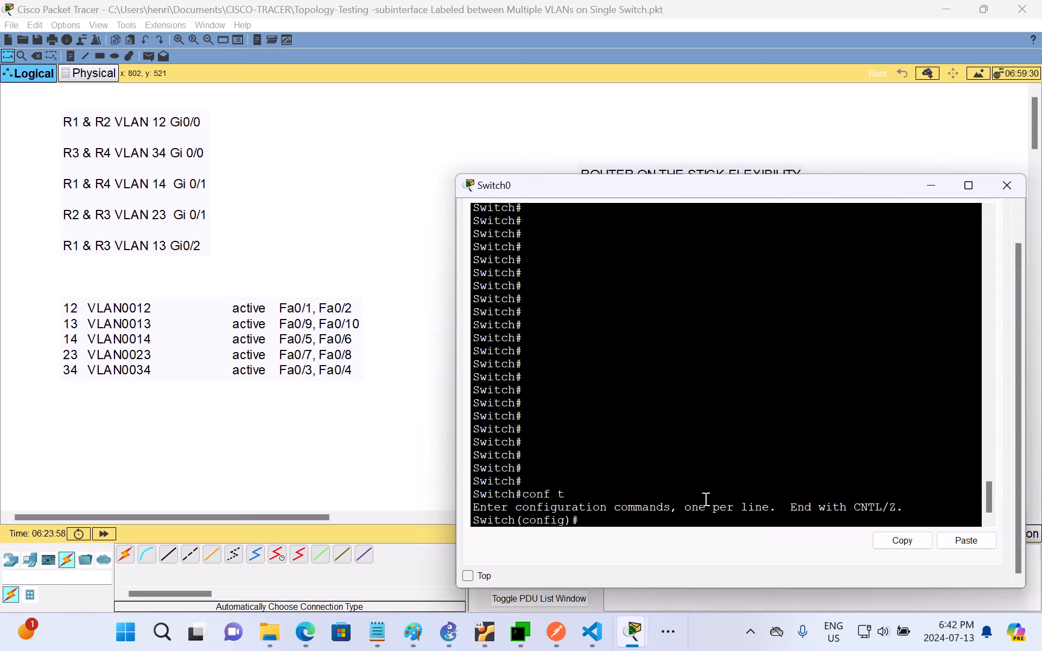
{"action": "type", "text": "int range f0/1-2"}
{"action": "key", "text": "Return"}
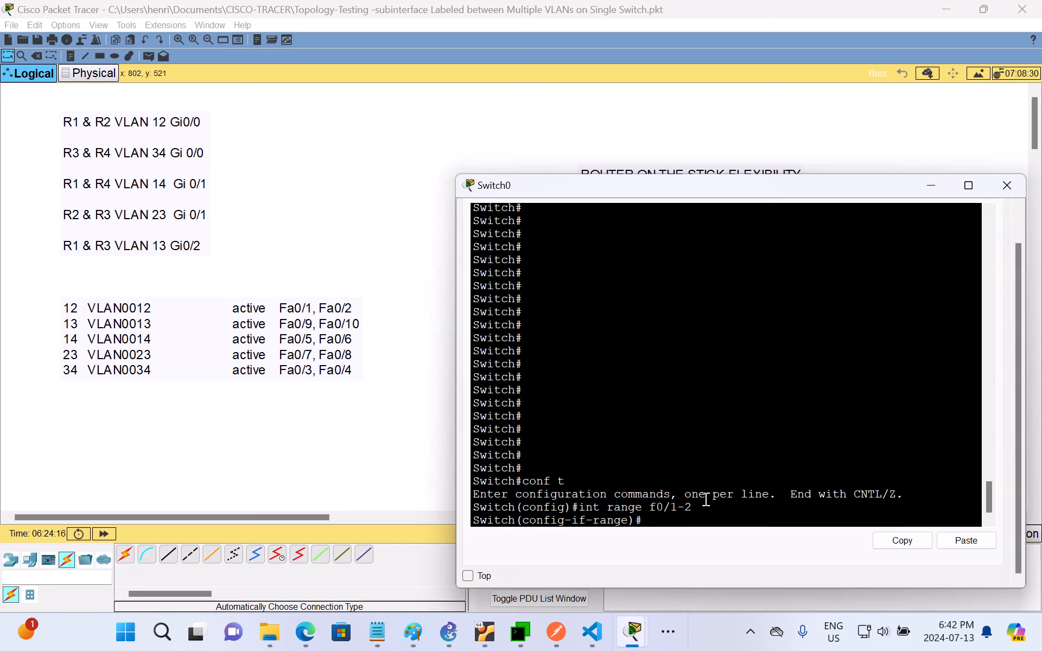
{"action": "type", "text": "switchport mode acces"}
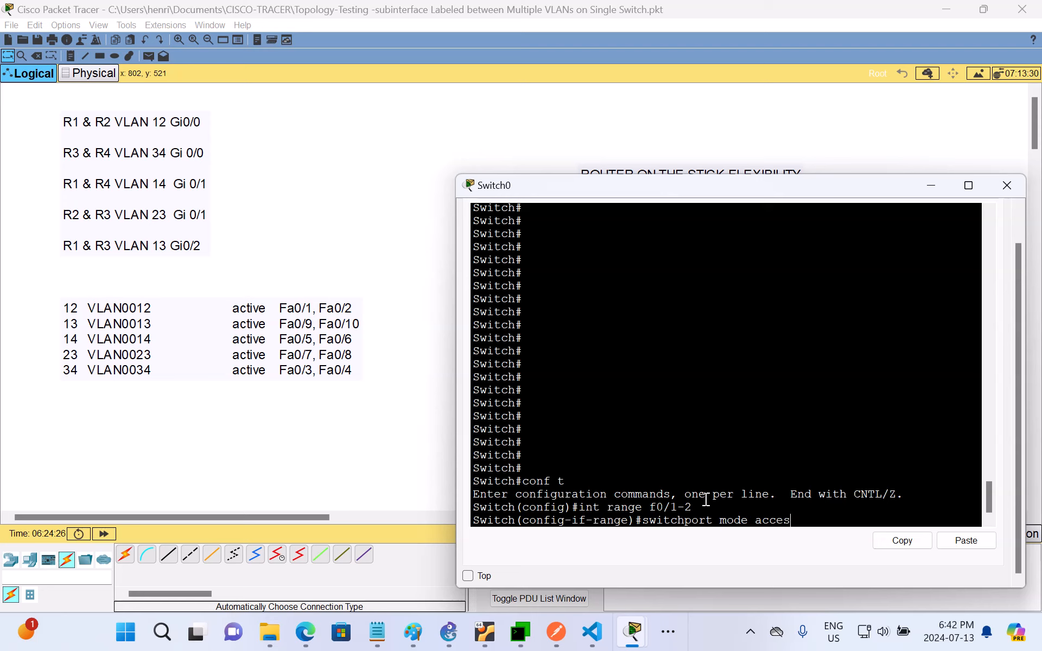
{"action": "type", "text": "s"}
{"action": "key", "text": "Return"}
{"action": "type", "text": "sw"}
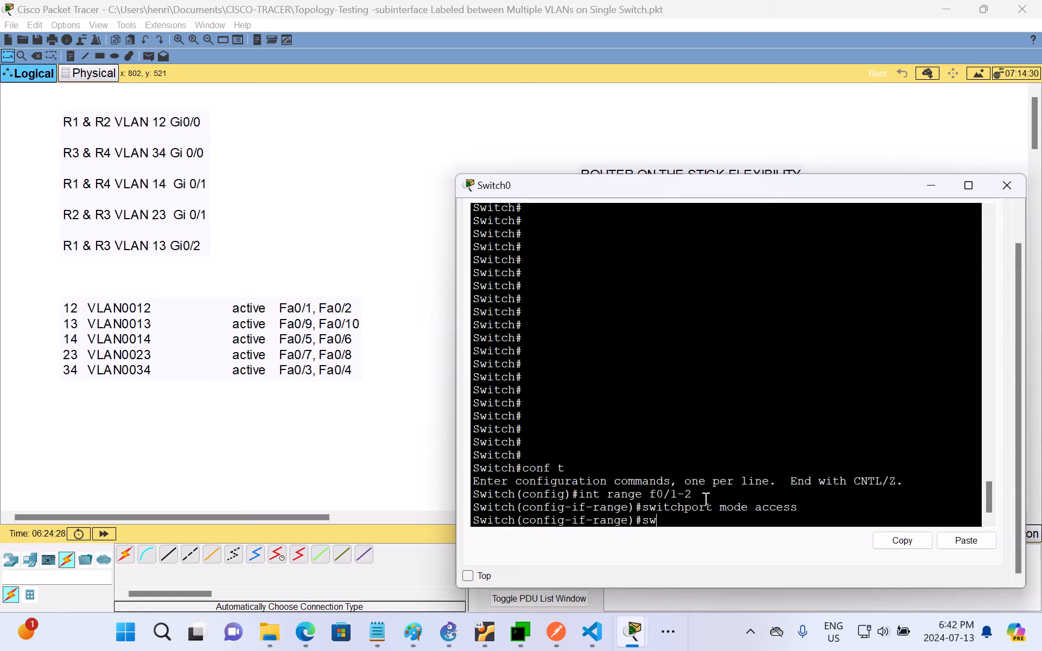
{"action": "type", "text": "itchport access vlan 12"}
{"action": "key", "text": "Return"}
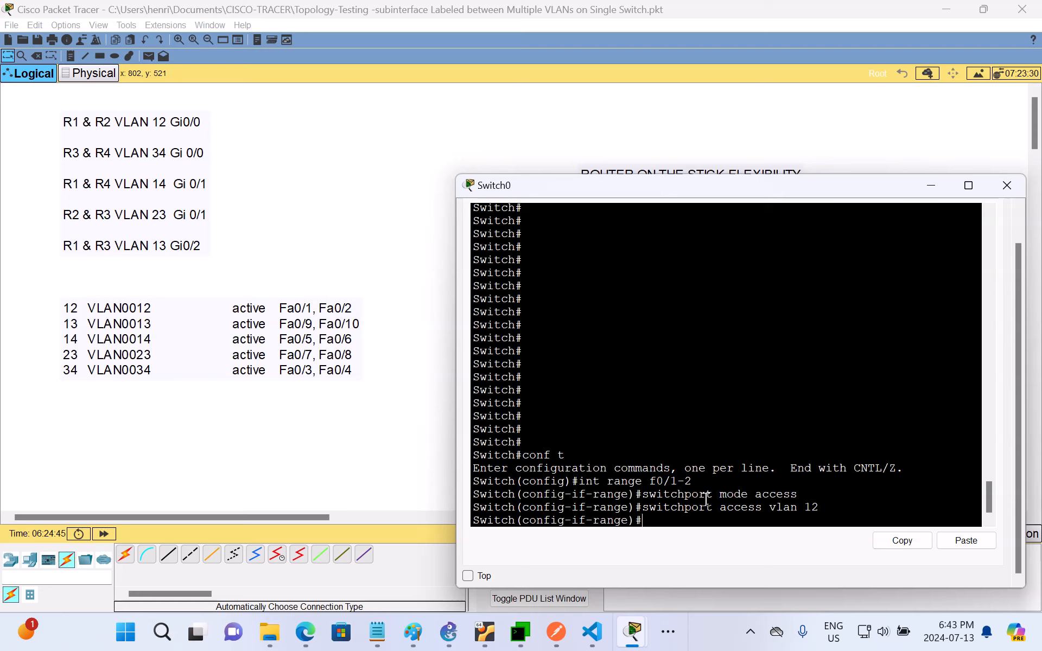
{"action": "type", "text": "exit"}
{"action": "key", "text": "Return"}
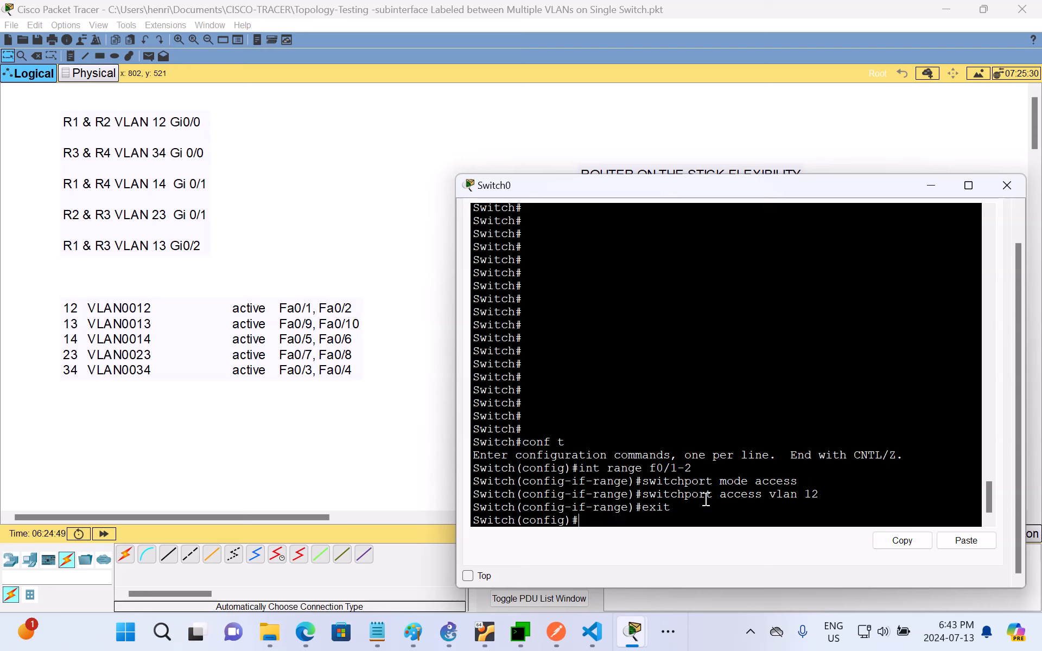
- Set Switch0's interface range fa0/9-10 to access mode and assign it to VLAN 13
{"action": "type", "text": "int range fa0/9-10"}
{"action": "key", "text": "Return"}
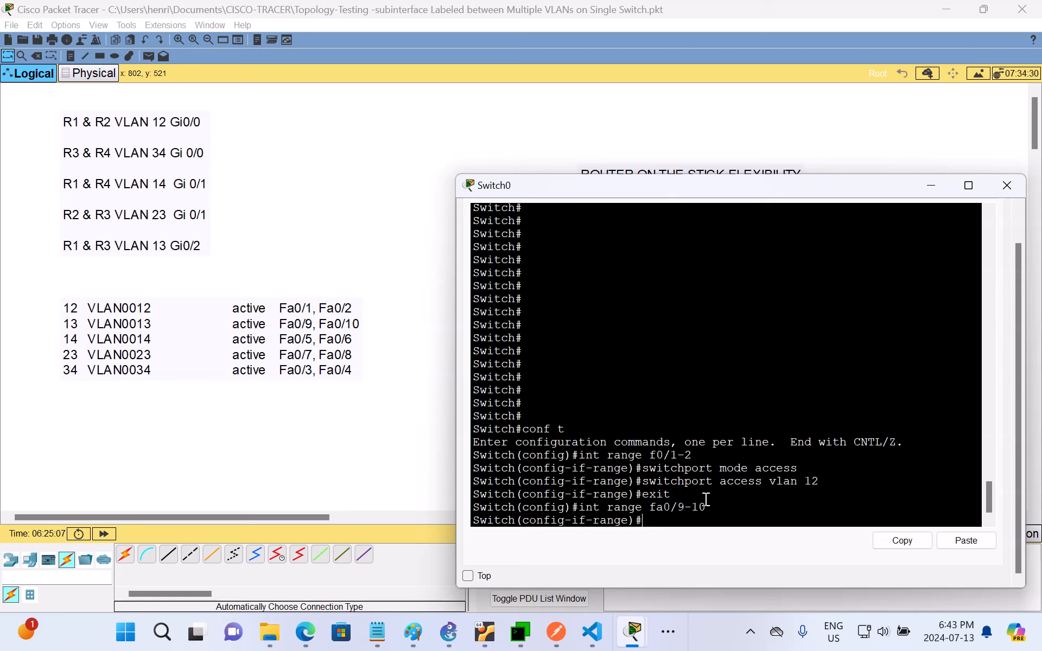
{"action": "type", "text": "switchport mode access"}
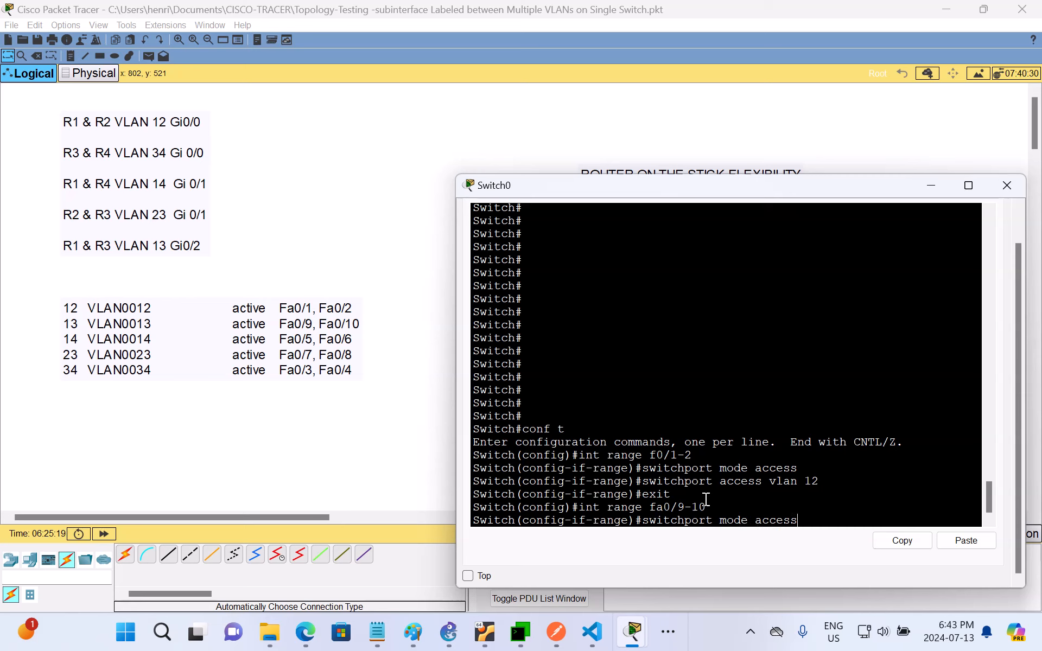
{"action": "key", "text": "Return"}
{"action": "type", "text": "swi"}
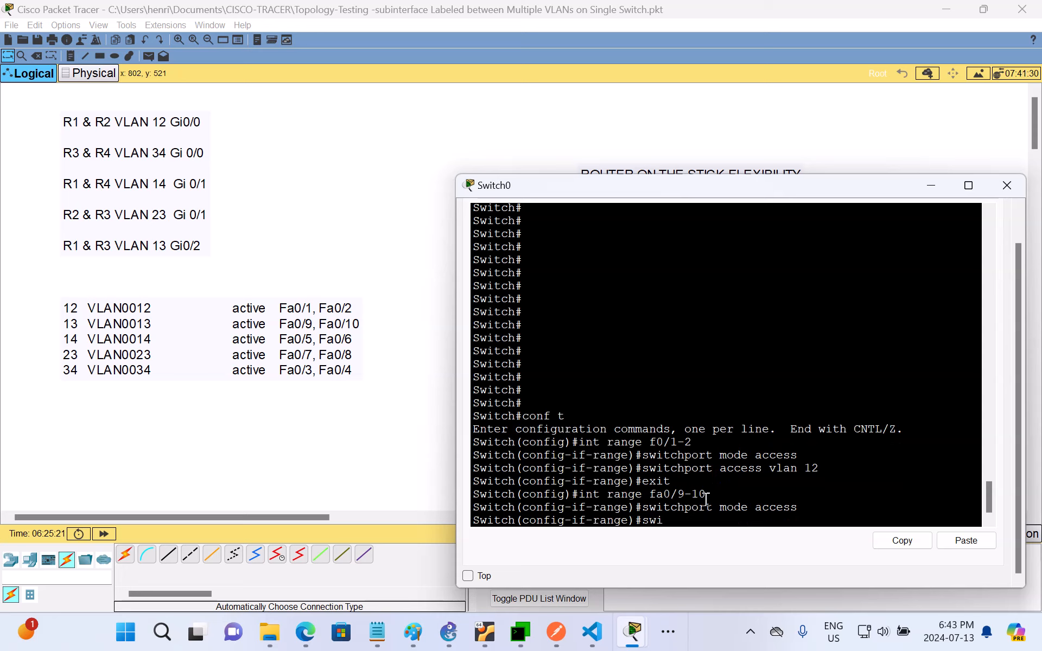
{"action": "type", "text": "tchport acc"}
{"action": "type", "text": "ess vlan 13"}
{"action": "key", "text": "Return"}
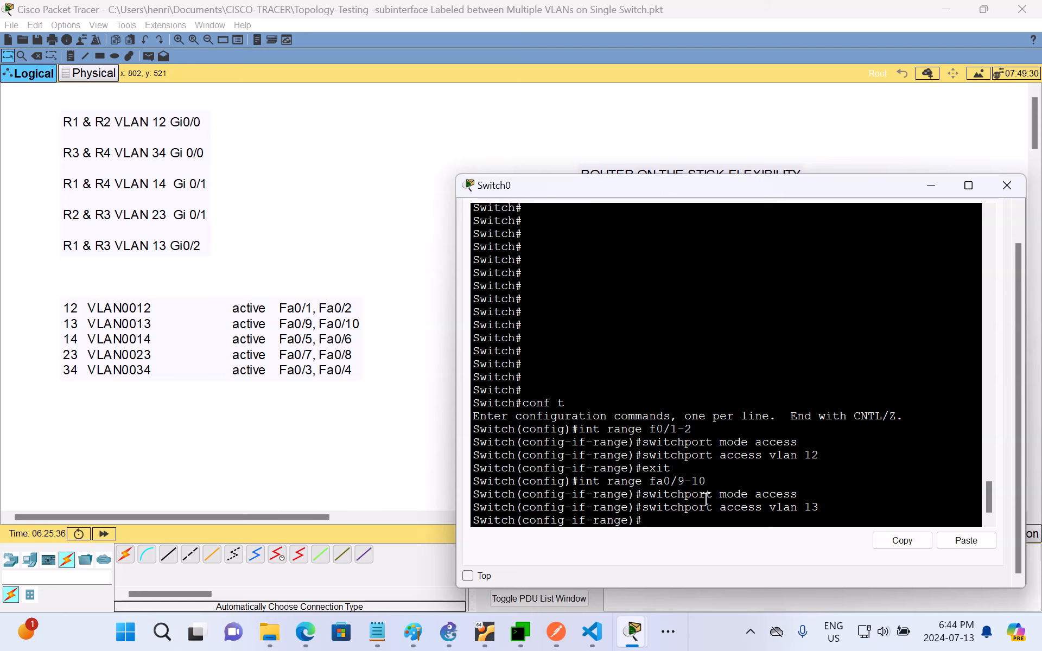
- Consult the VLAN port table note in the workspace, return to Switch0's command line, and exit the current interface range
{"action": "left_click", "coordinate": [107, 350]}
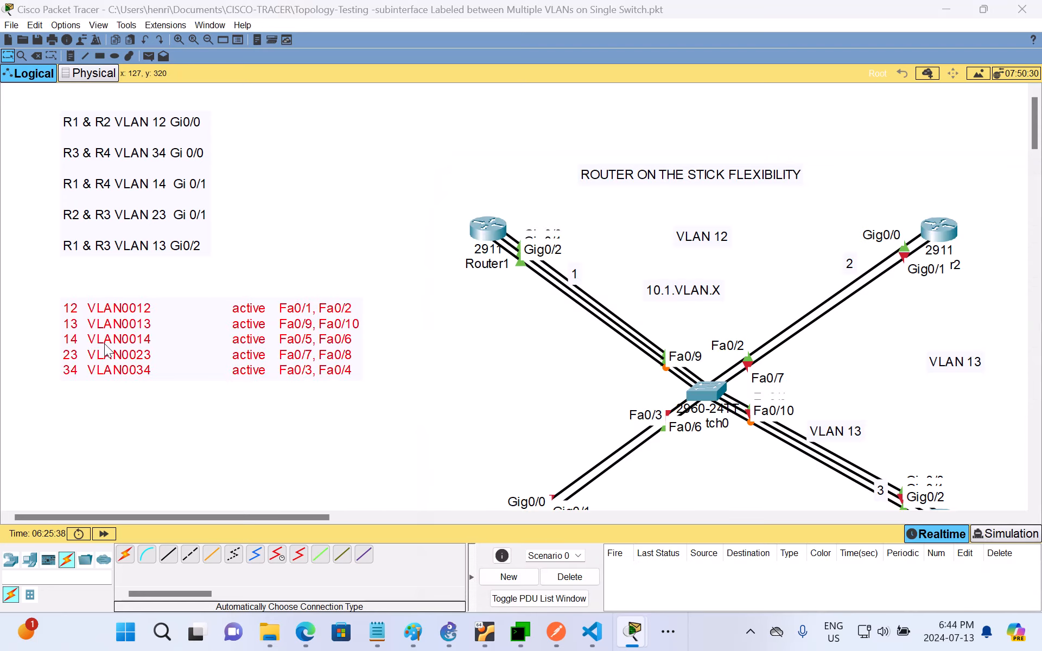
{"action": "left_click", "coordinate": [242, 336]}
{"action": "left_click", "coordinate": [246, 260]}
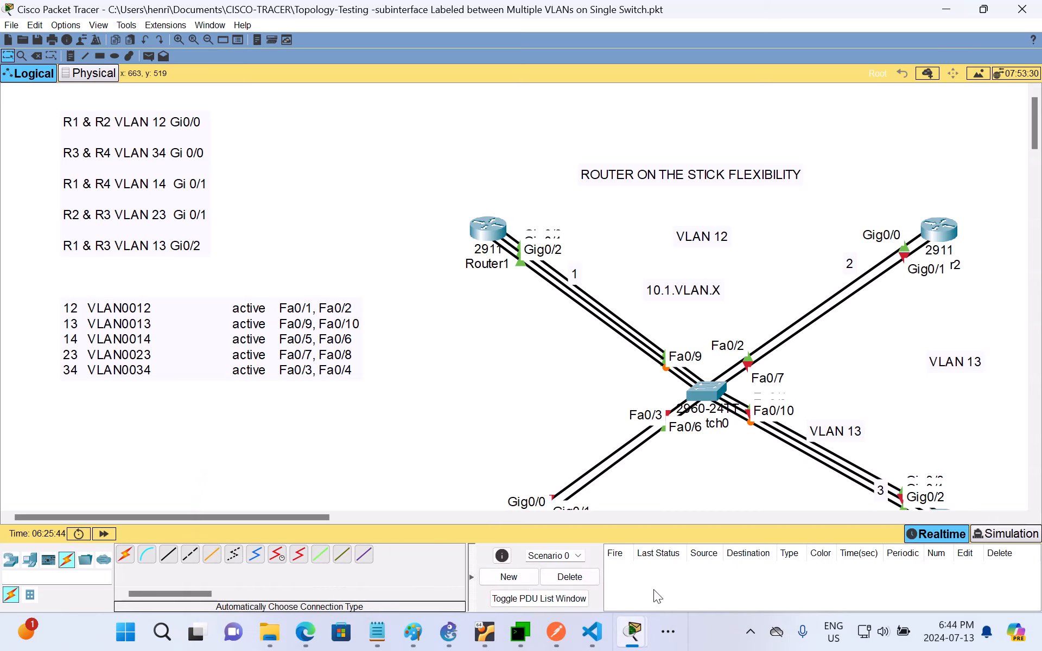
{"action": "mouse_move", "coordinate": [642, 644]}
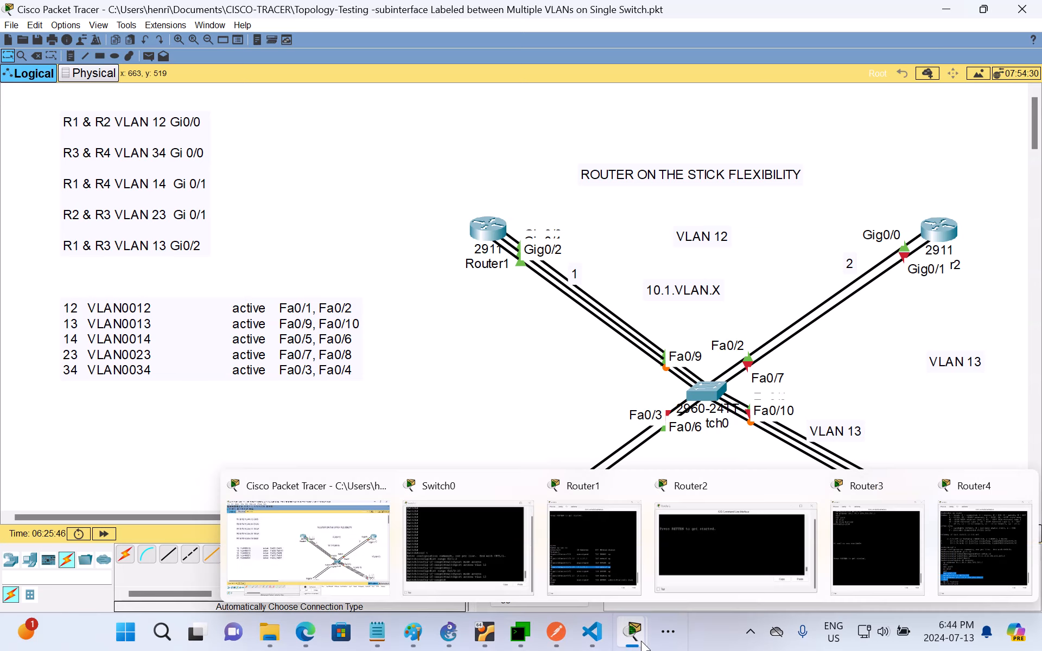
{"action": "left_click", "coordinate": [504, 552]}
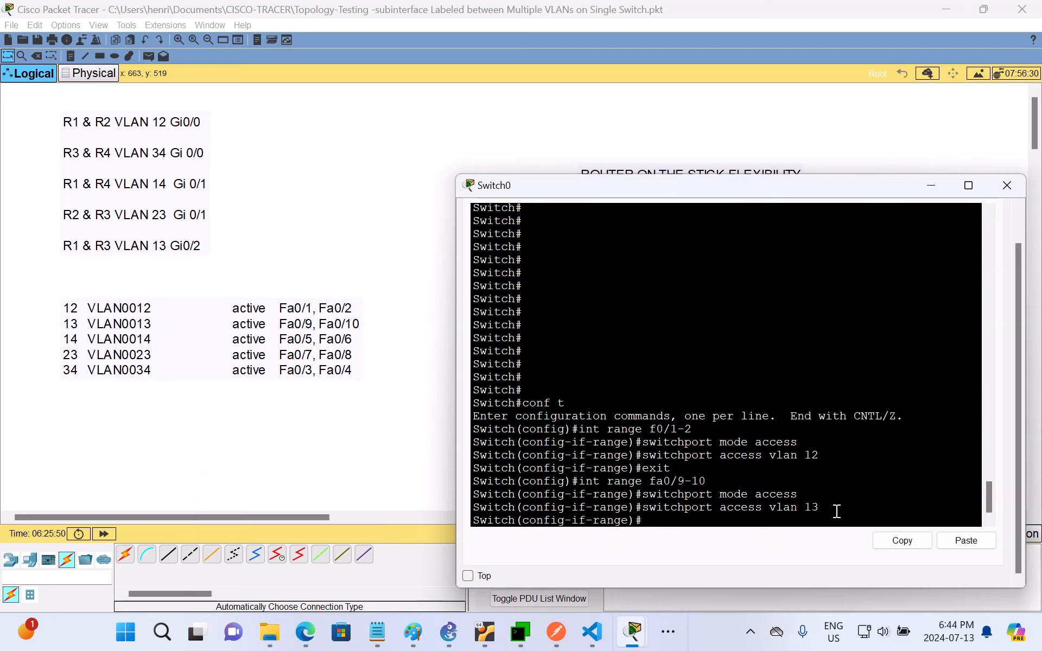
{"action": "left_click", "coordinate": [876, 486]}
{"action": "key", "text": "Return"}
{"action": "type", "text": "exit"}
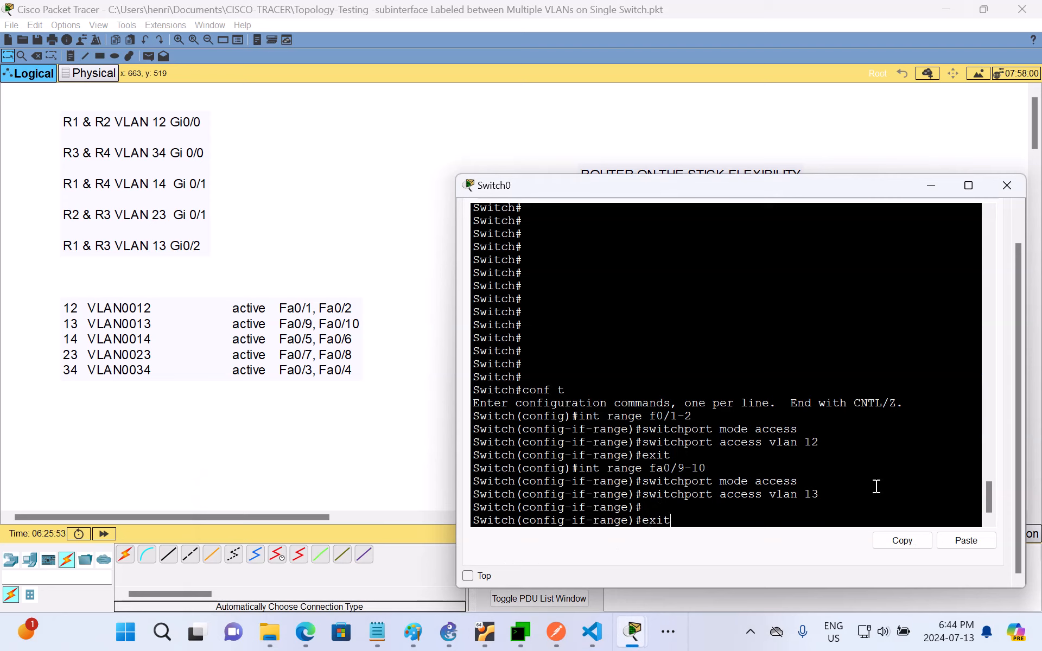
{"action": "key", "text": "Return"}
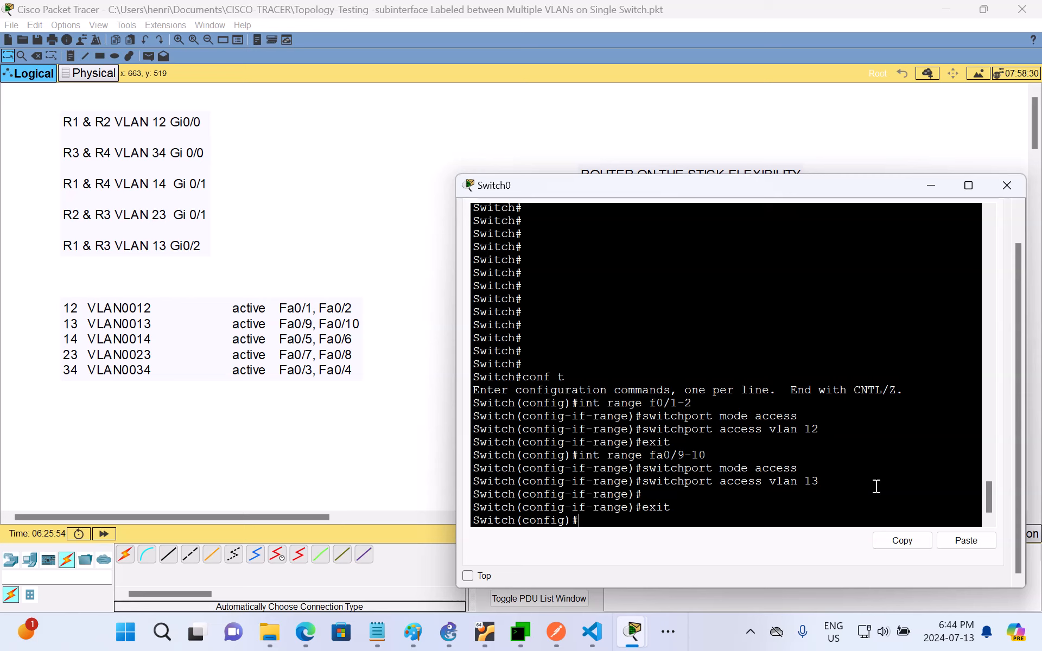
- Set Switch0's interface range f0/5-6 to access mode in VLAN 14 and exit the range
{"action": "type", "text": "int range f0/5-6"}
{"action": "key", "text": "Return"}
{"action": "type", "text": "sw"}
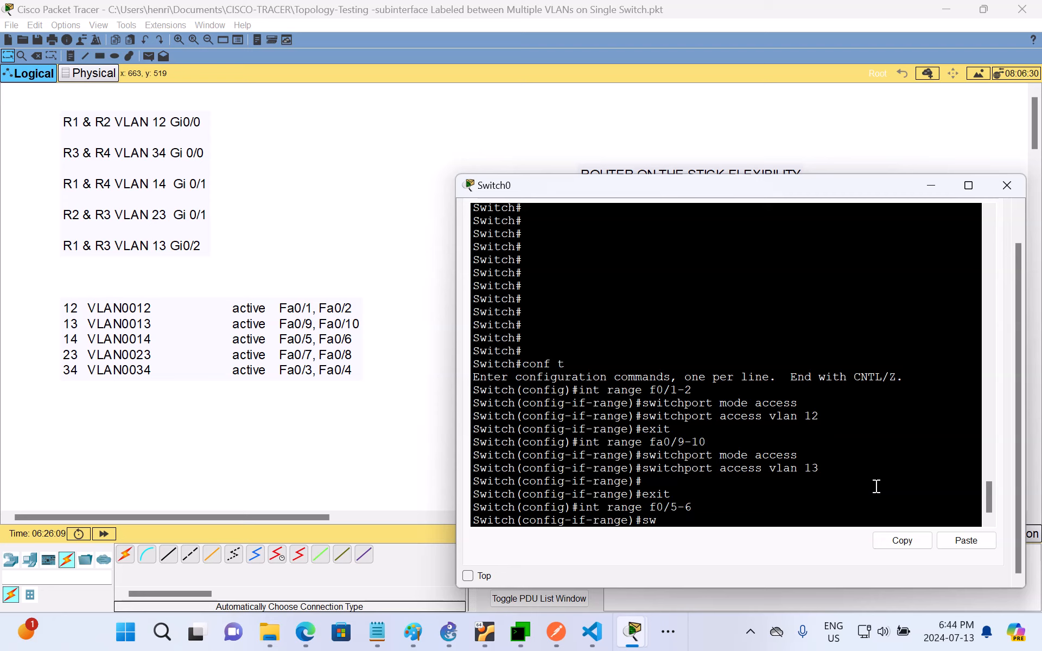
{"action": "type", "text": "itchport mode access"}
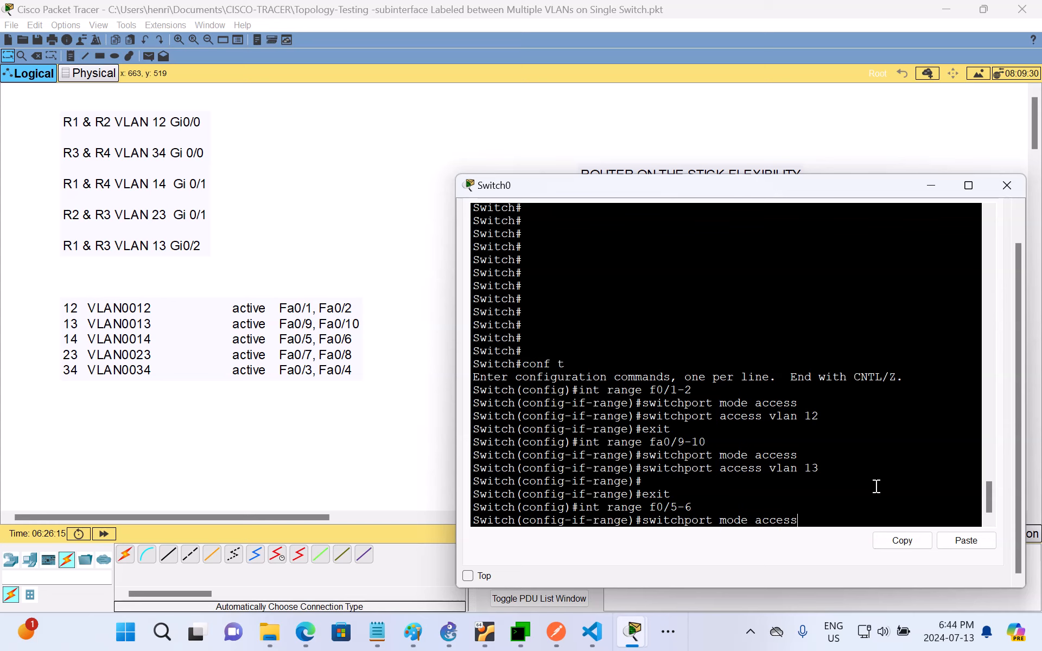
{"action": "key", "text": "Return"}
{"action": "type", "text": "swi"}
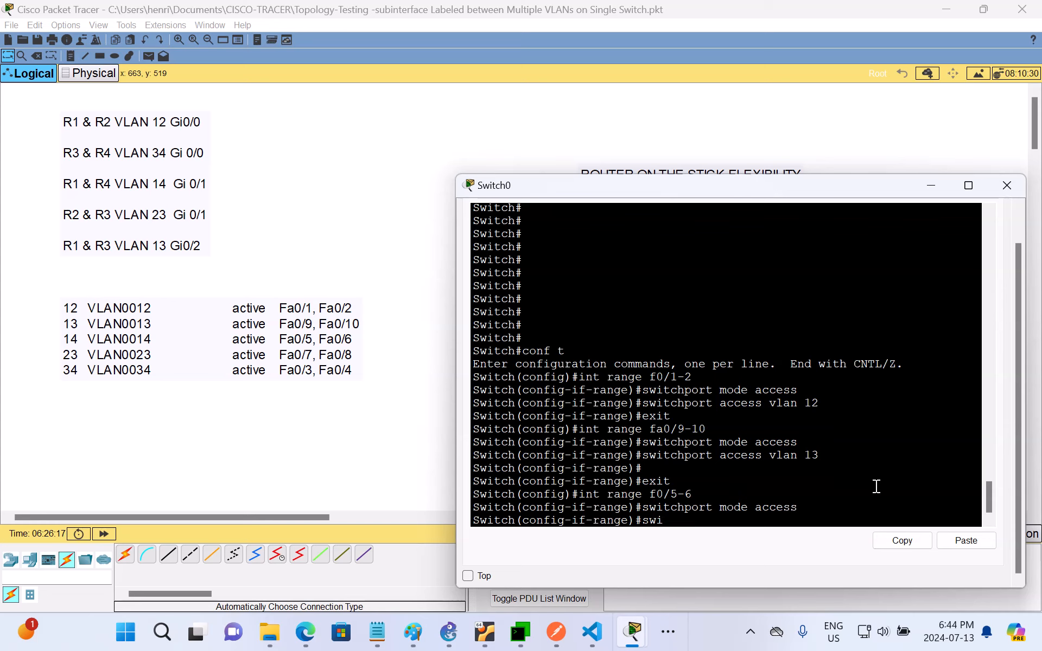
{"action": "type", "text": "tchport access vlan 14"}
{"action": "key", "text": "Return"}
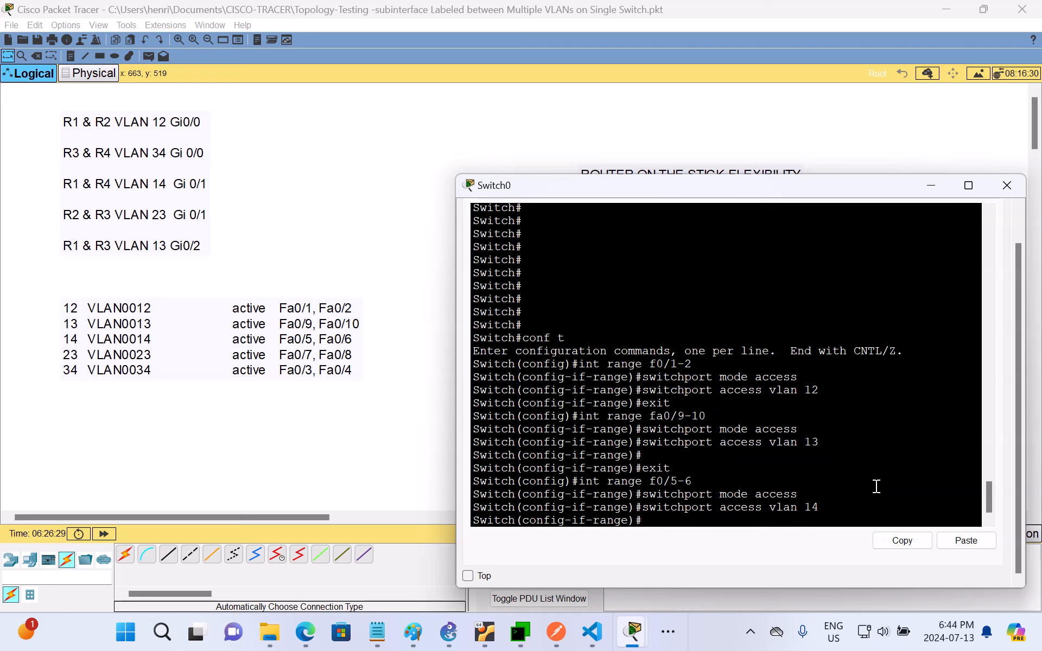
{"action": "type", "text": "exit"}
{"action": "key", "text": "Return"}
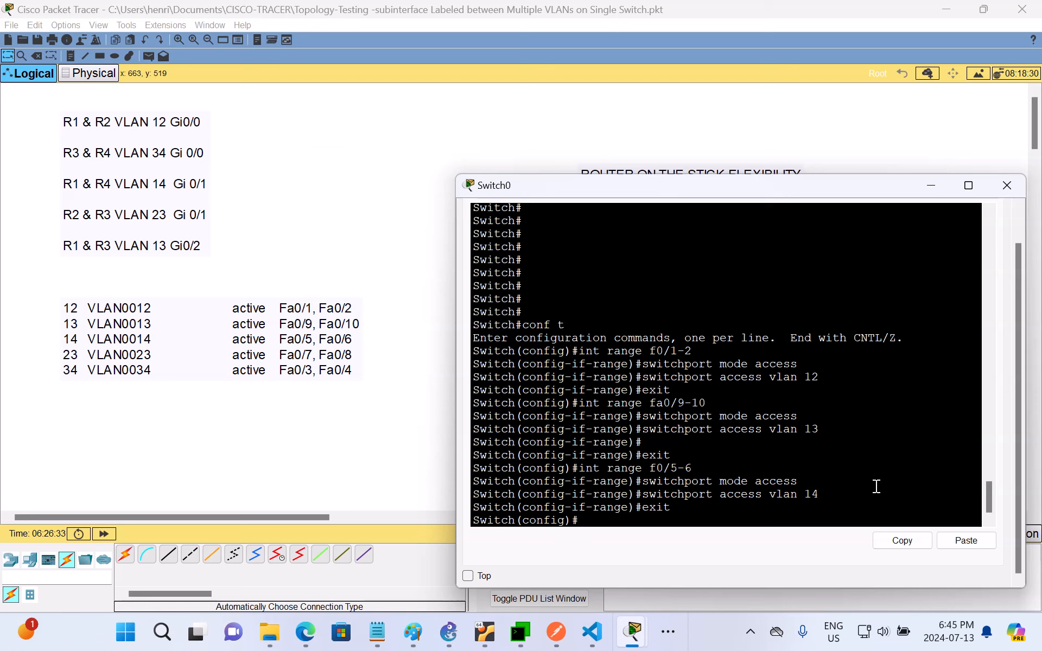
- Set Switch0's interface range f0/7-8 to access mode in VLAN 23 and exit the range
{"action": "type", "text": "int range f0/7-8"}
{"action": "key", "text": "Return"}
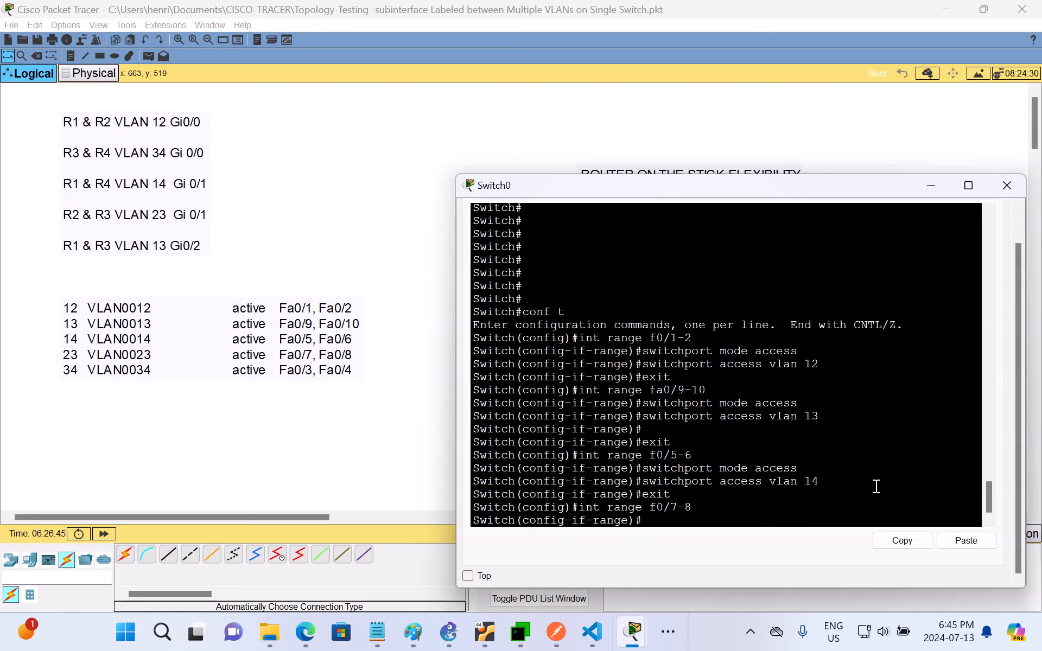
{"action": "type", "text": "switchport mode access"}
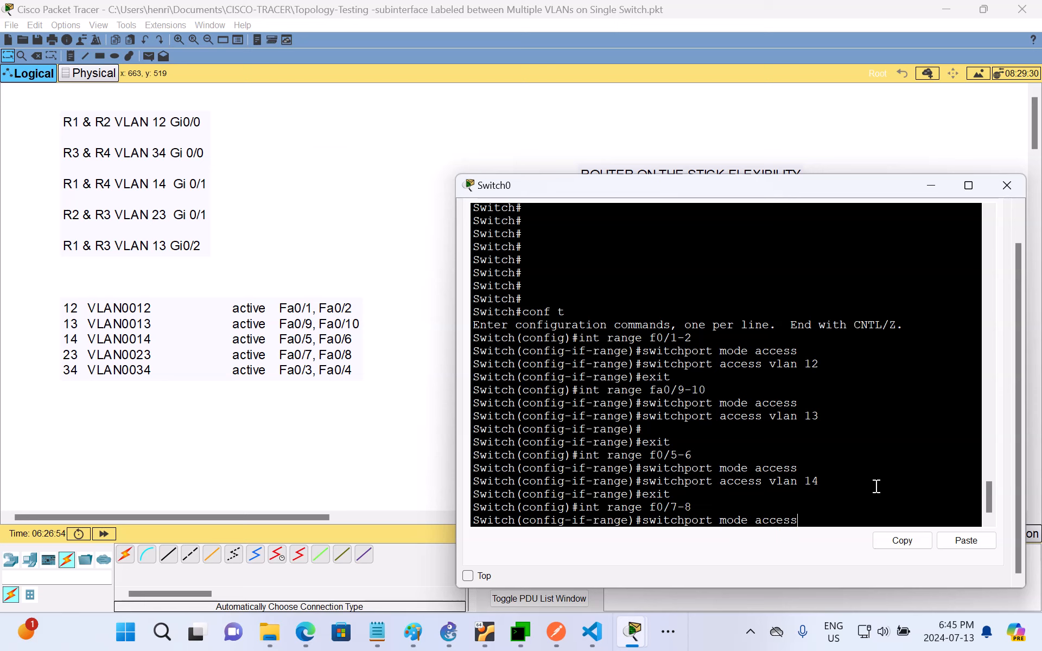
{"action": "key", "text": "Return"}
{"action": "type", "text": "swi"}
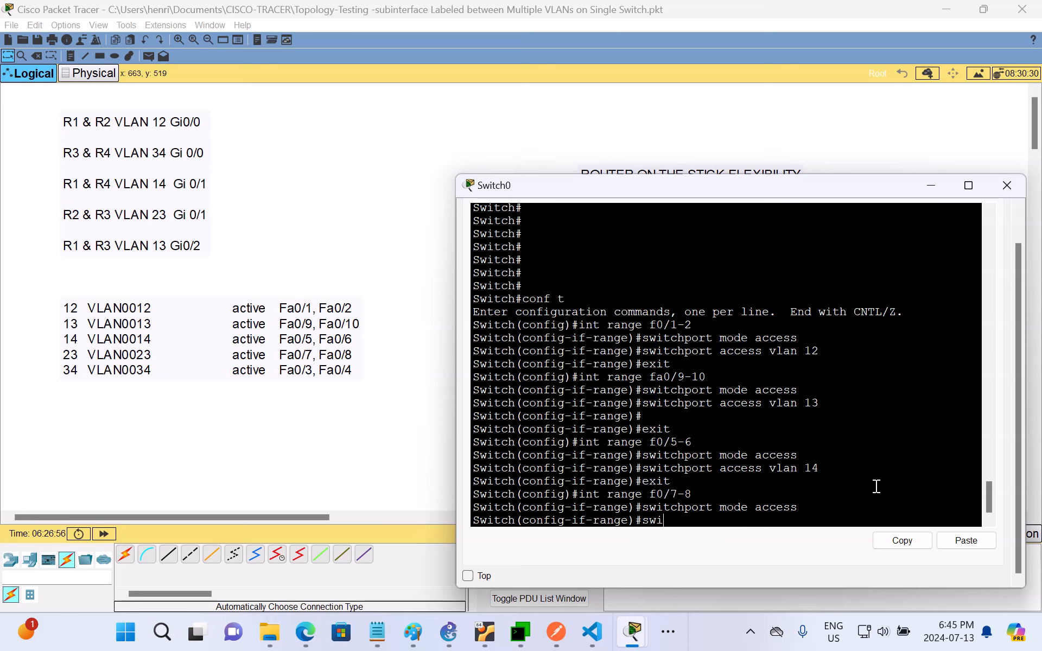
{"action": "type", "text": "tchport access vlan 23"}
{"action": "key", "text": "Return"}
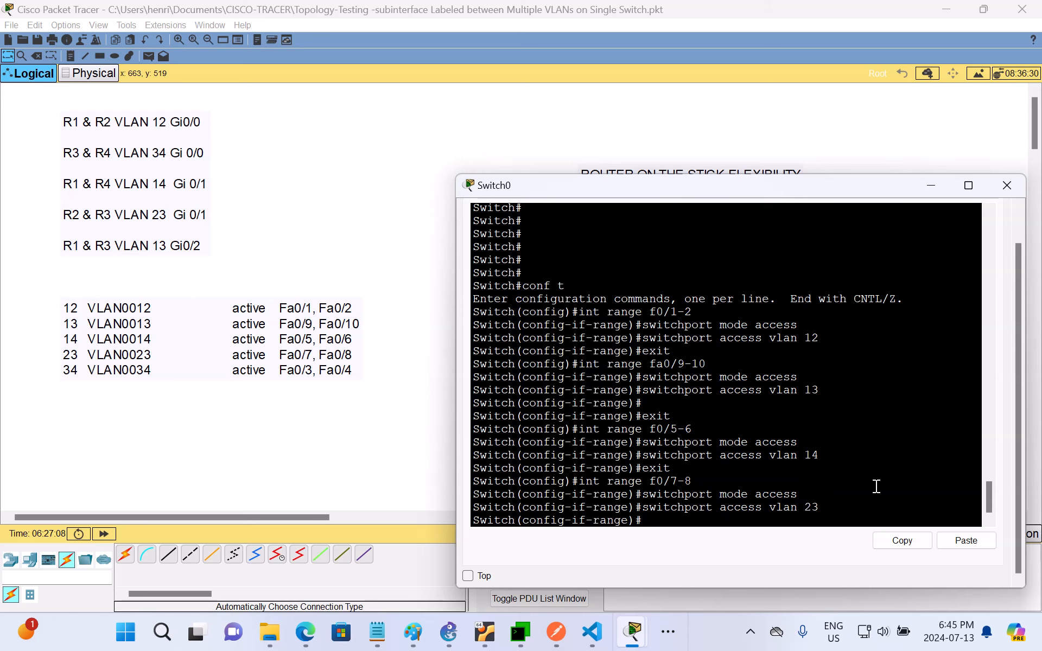
{"action": "type", "text": "exit"}
{"action": "key", "text": "Return"}
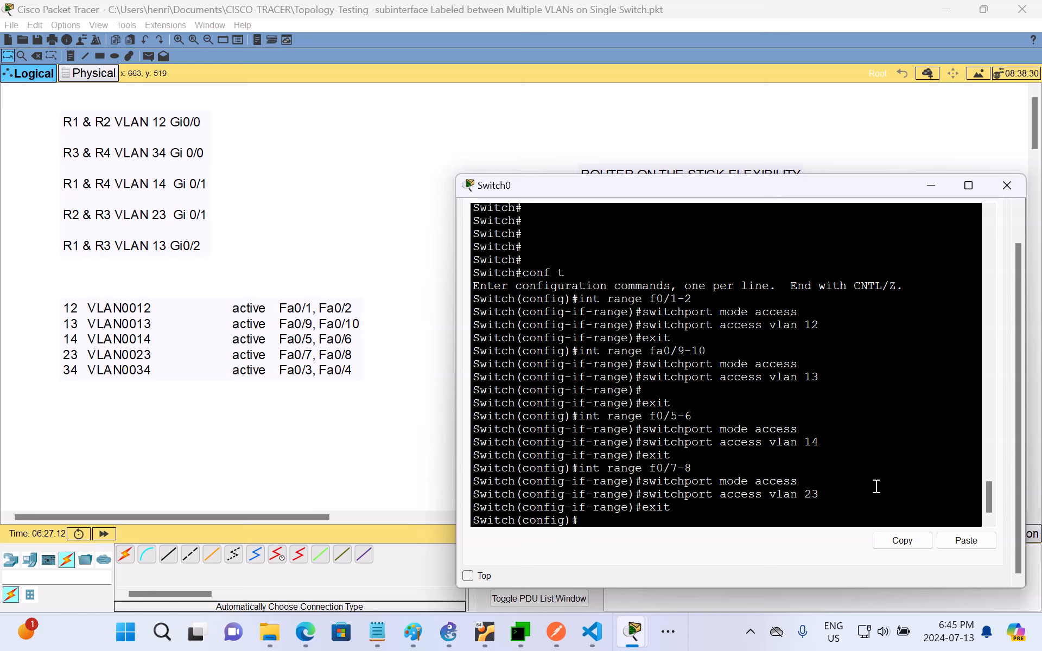
- Set Switch0's interface range f0/3-4 to access mode in VLAN 34 and end configuration mode
{"action": "type", "text": "int range f0/3-4"}
{"action": "key", "text": "Return"}
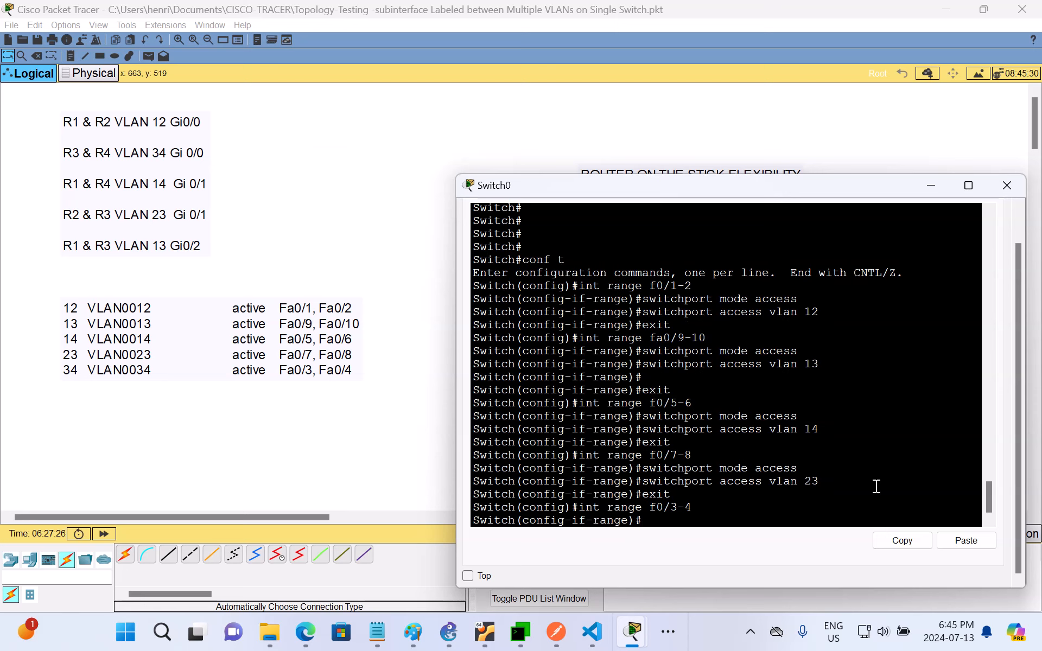
{"action": "type", "text": "switchport mode access"}
{"action": "key", "text": "Return"}
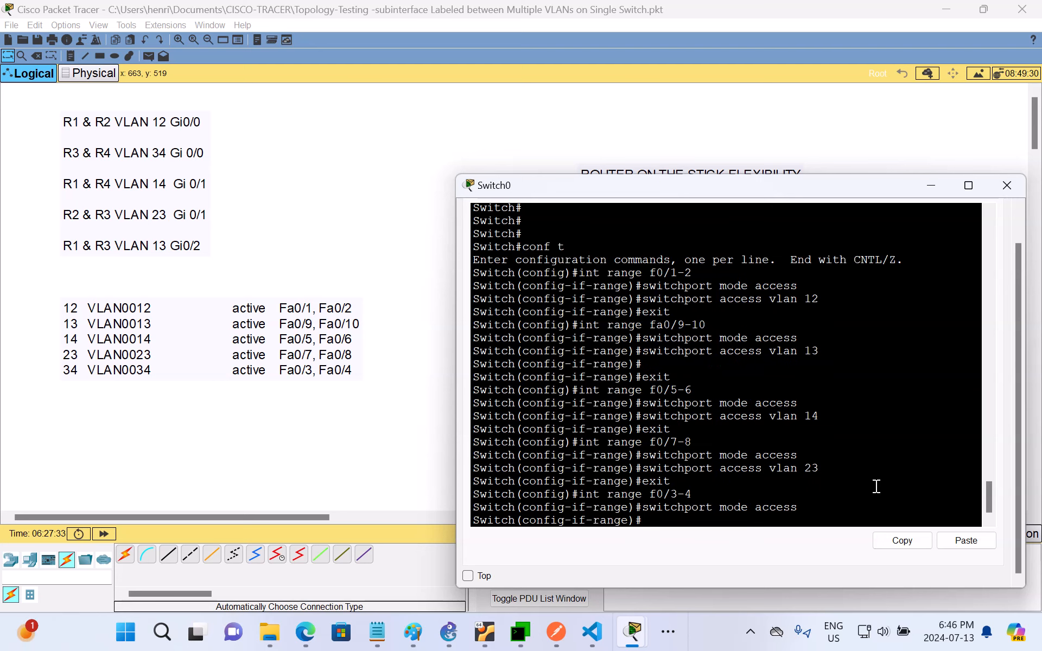
{"action": "type", "text": "switchport ac"}
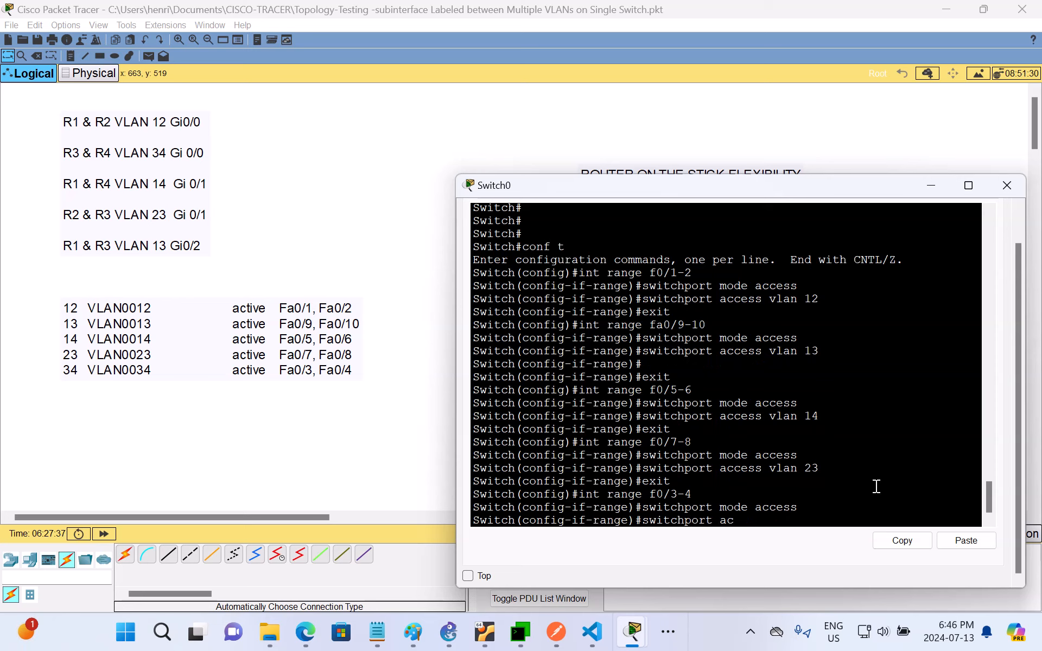
{"action": "type", "text": "cess vlan 34"}
{"action": "key", "text": "Return"}
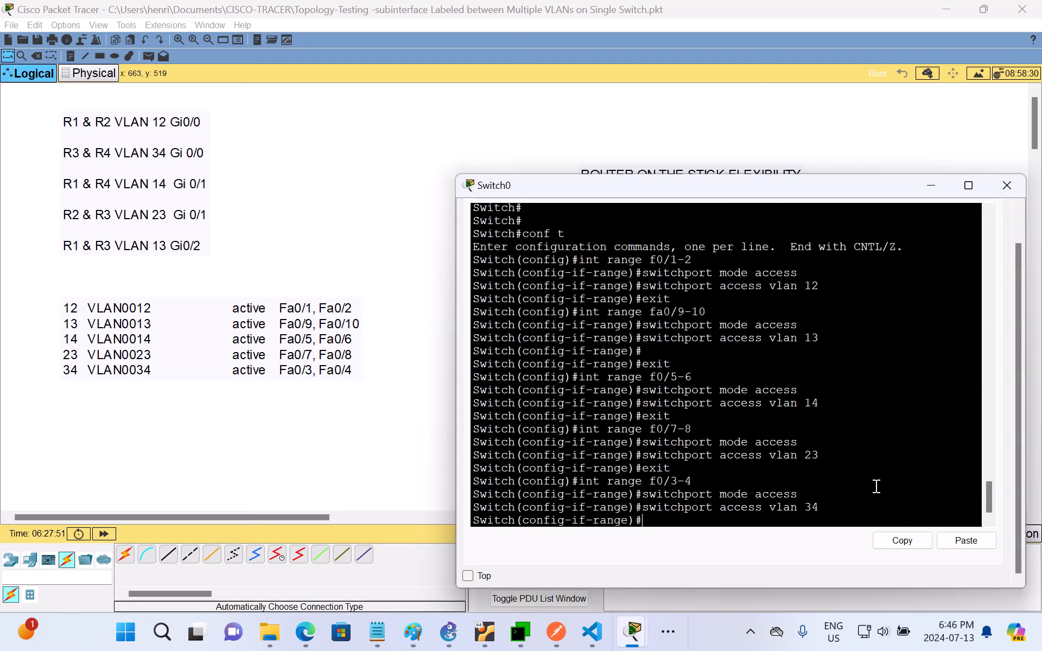
{"action": "type", "text": "end"}
{"action": "key", "text": "Return"}
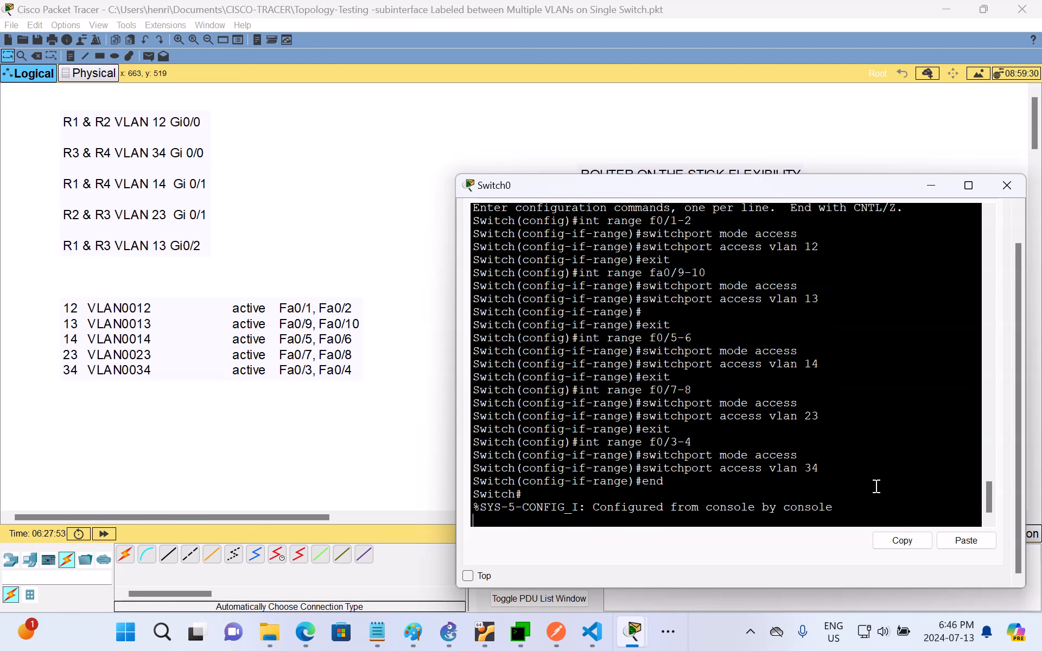
- Show the brief VLAN listing on Switch0 with sh vlan br
{"action": "type", "text": "s"}
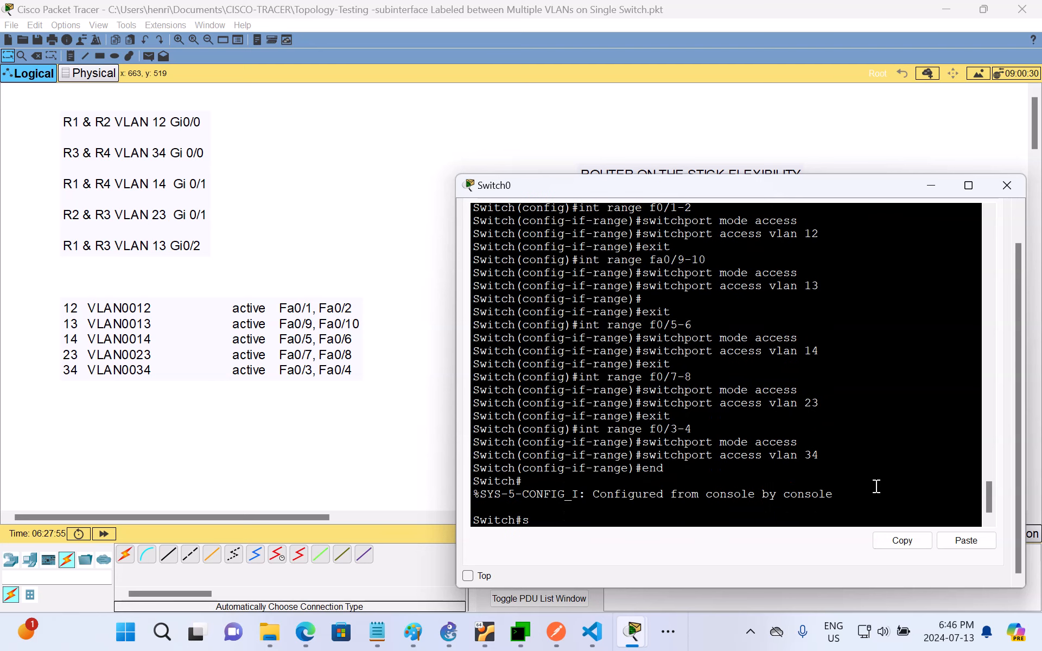
{"action": "type", "text": "h vlan"}
{"action": "type", "text": " in"}
{"action": "key", "text": "BackSpace"}
{"action": "key", "text": "BackSpace"}
{"action": "key", "text": "BackSpace"}
{"action": "type", "text": "br"}
{"action": "key", "text": "Return"}
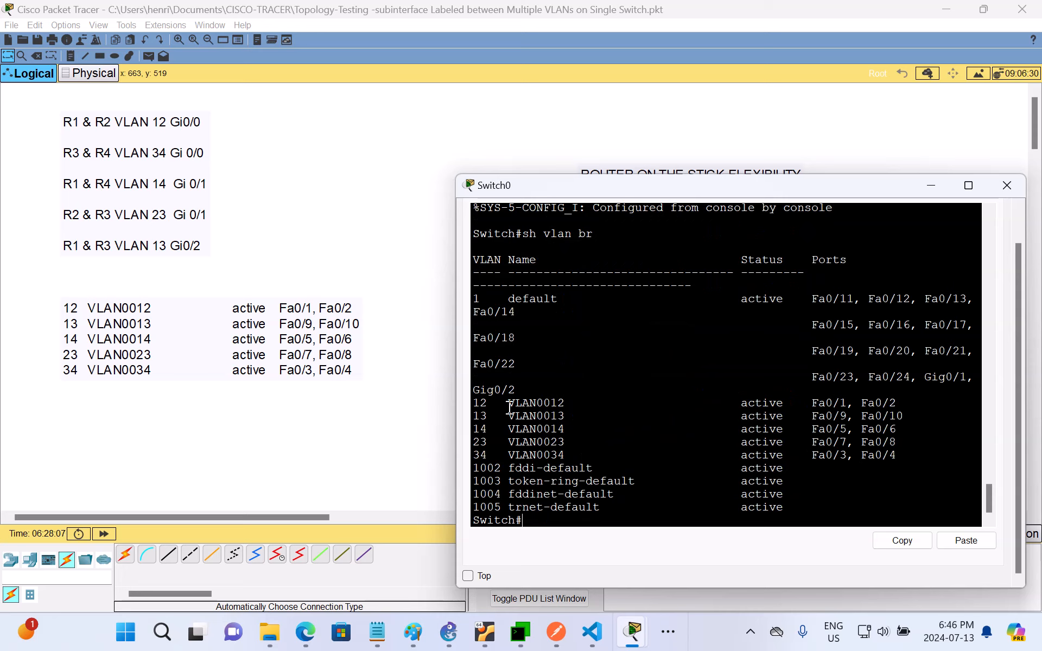
- Highlight the rows for VLANs 12, 13, 14, 23 and 34 in turn to check their ports against the VLAN port table note
{"action": "left_click_drag", "start_coordinate": [476, 405], "coordinate": [929, 400]}
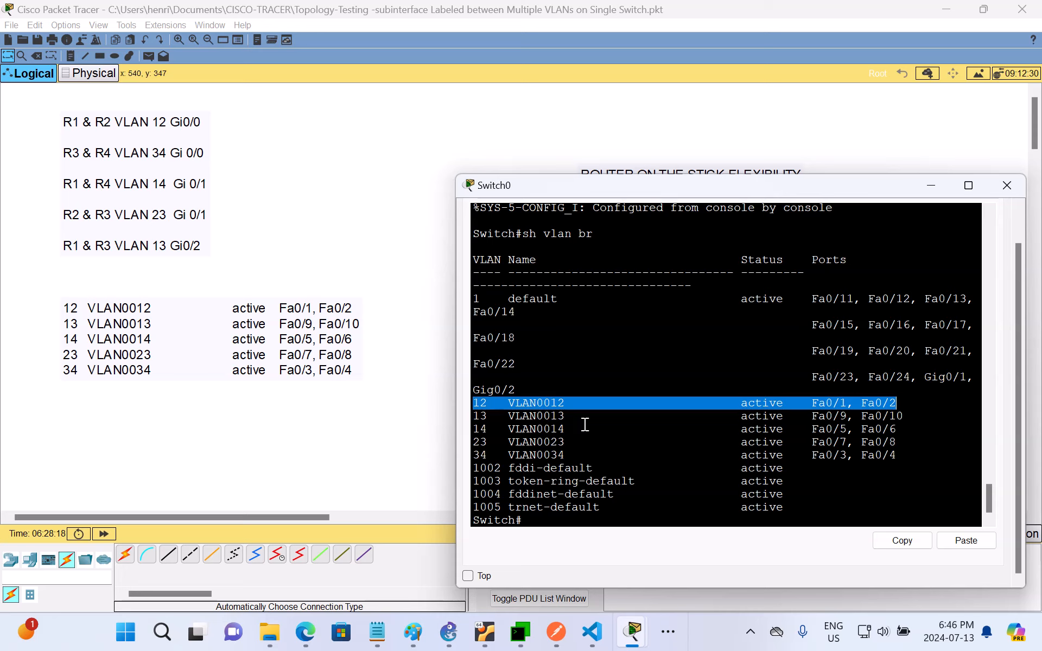
{"action": "left_click", "coordinate": [646, 454]}
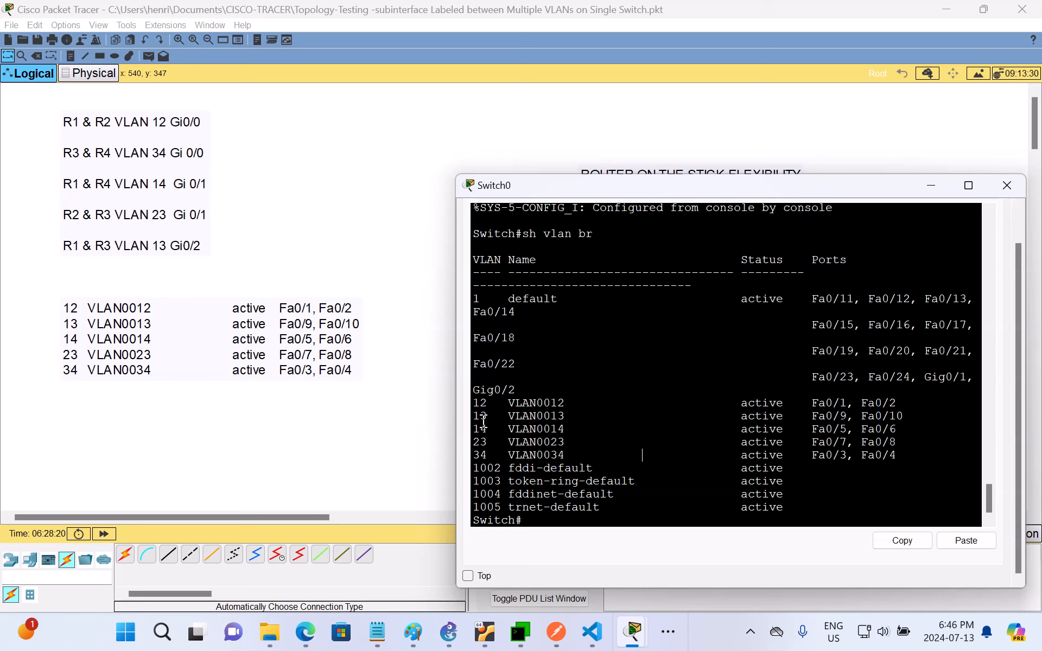
{"action": "left_click_drag", "start_coordinate": [475, 416], "coordinate": [923, 421]}
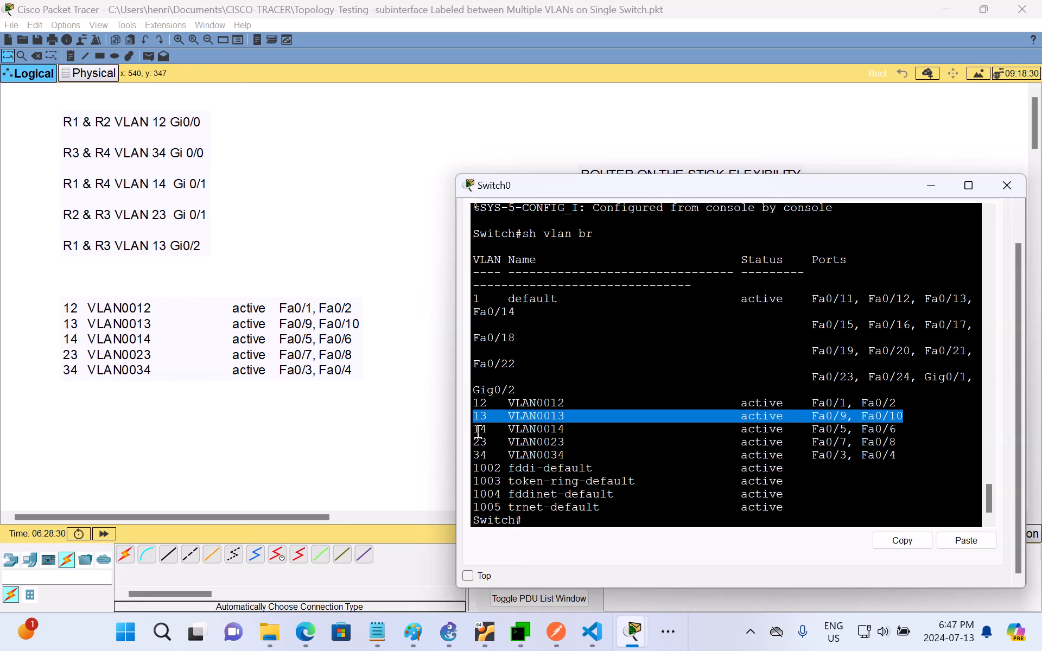
{"action": "left_click_drag", "start_coordinate": [480, 431], "coordinate": [909, 430]}
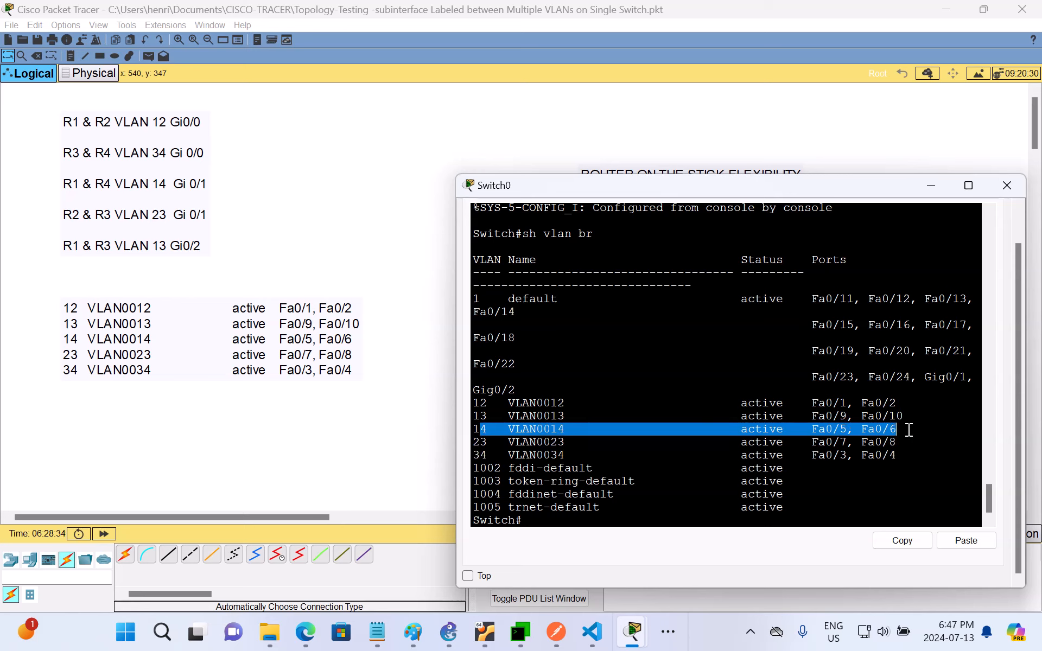
{"action": "left_click", "coordinate": [472, 442]}
{"action": "left_click_drag", "start_coordinate": [565, 443], "coordinate": [899, 439]}
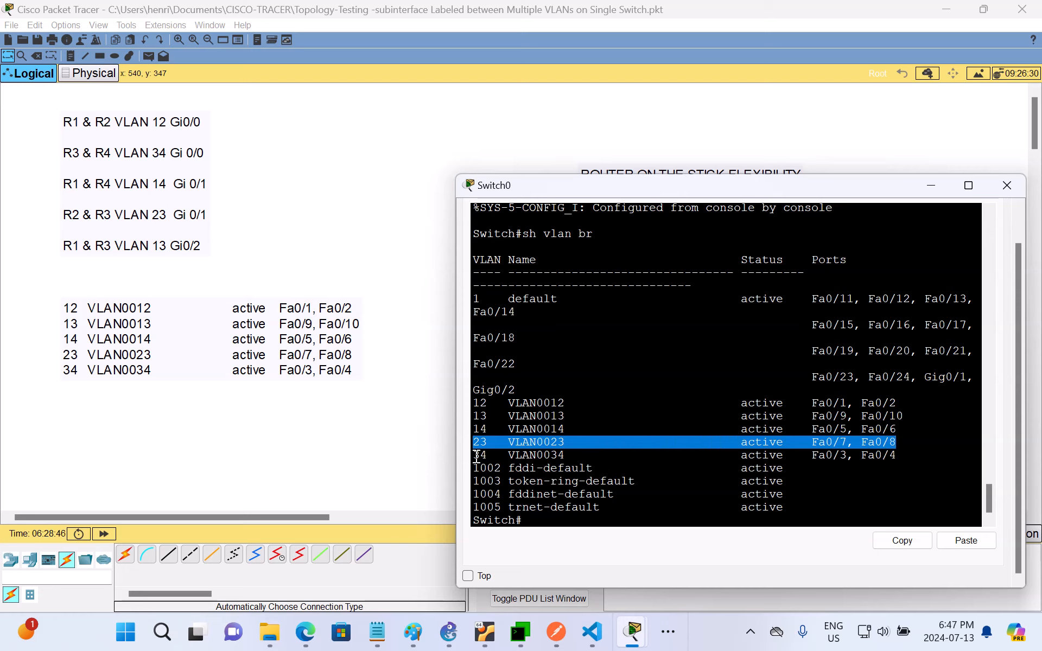
{"action": "left_click_drag", "start_coordinate": [472, 455], "coordinate": [903, 457]}
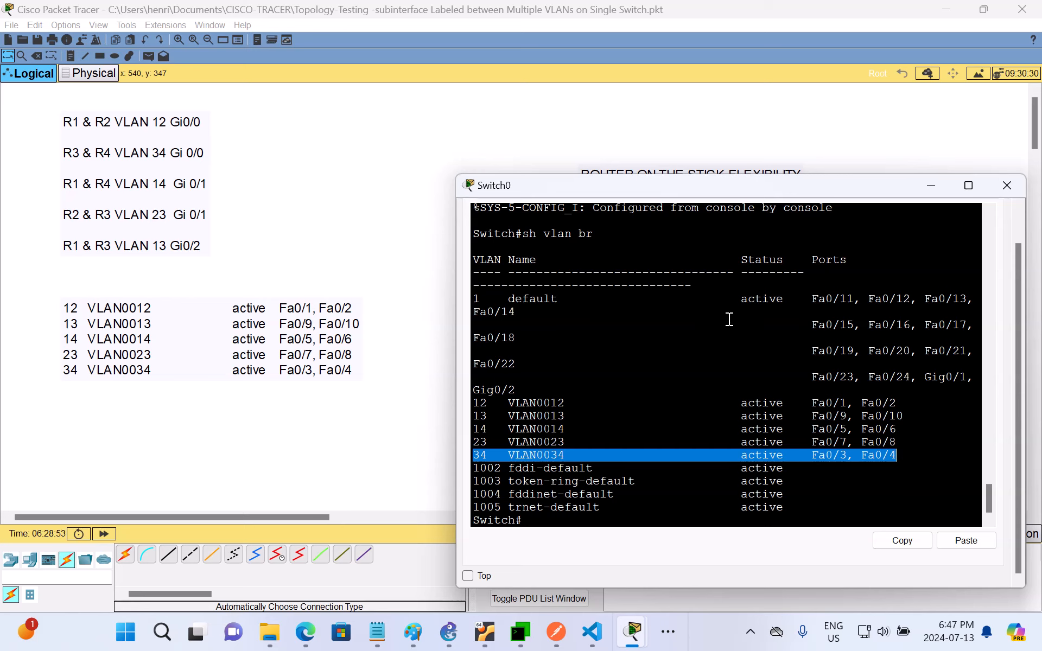
- Minimize Switch0's command line, look over the router topology, and switch to the VLAN link diagram in Paint
{"action": "left_click", "coordinate": [929, 186]}
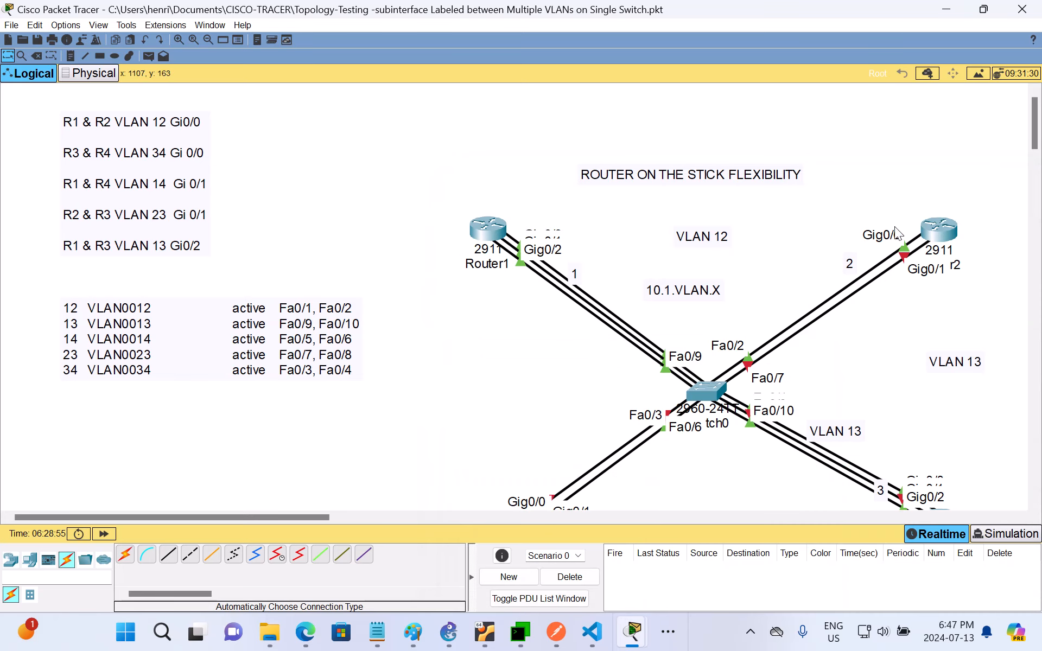
{"action": "left_click", "coordinate": [711, 395]}
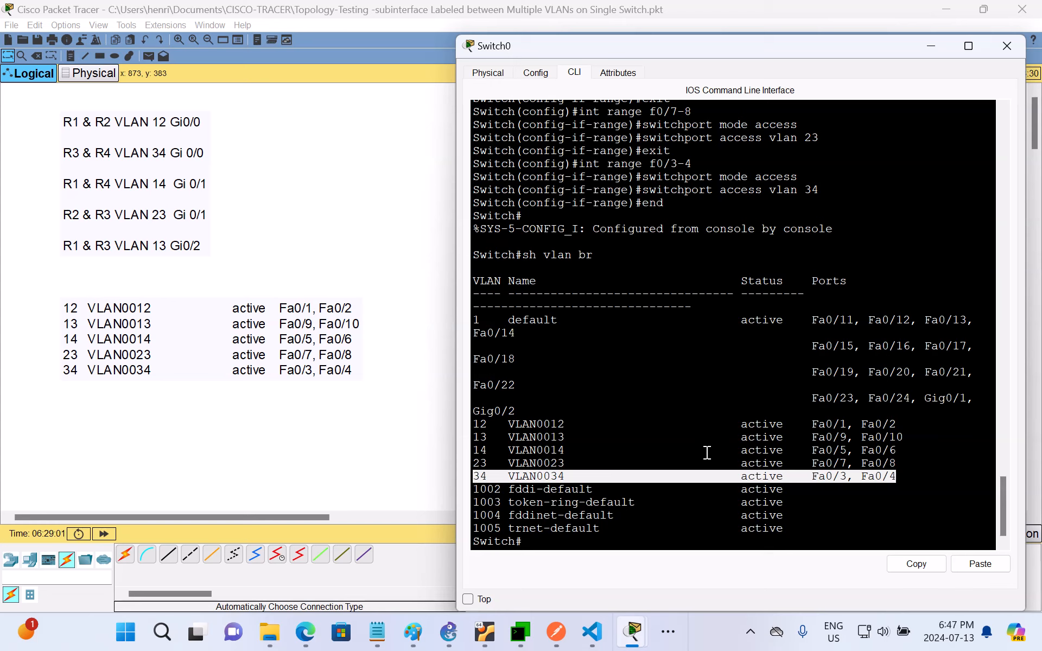
{"action": "left_click", "coordinate": [712, 527]}
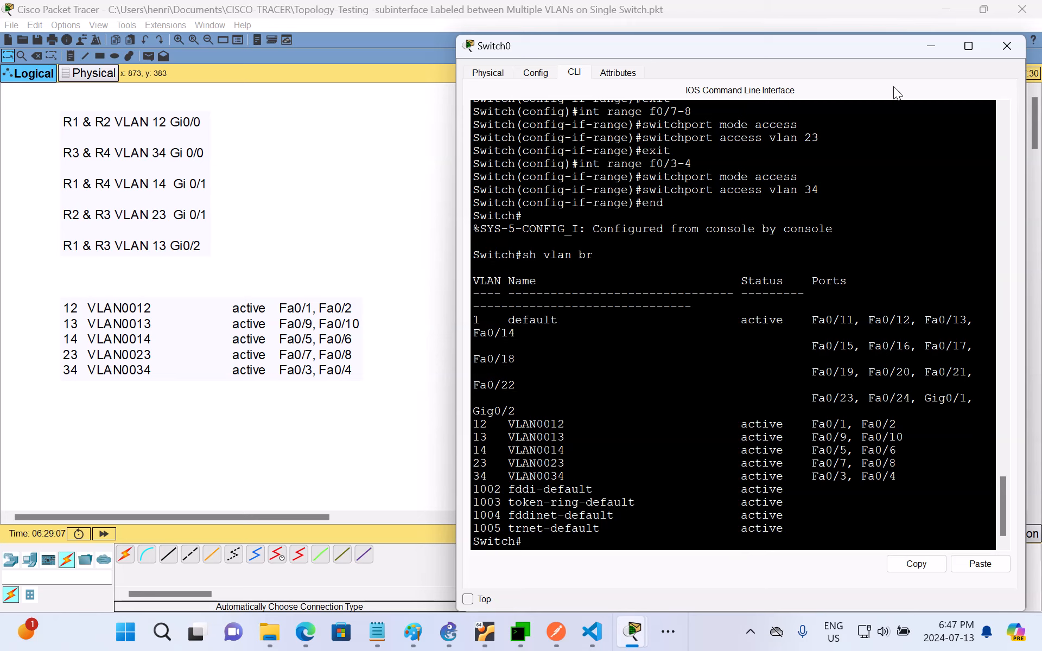
{"action": "left_click", "coordinate": [925, 50]}
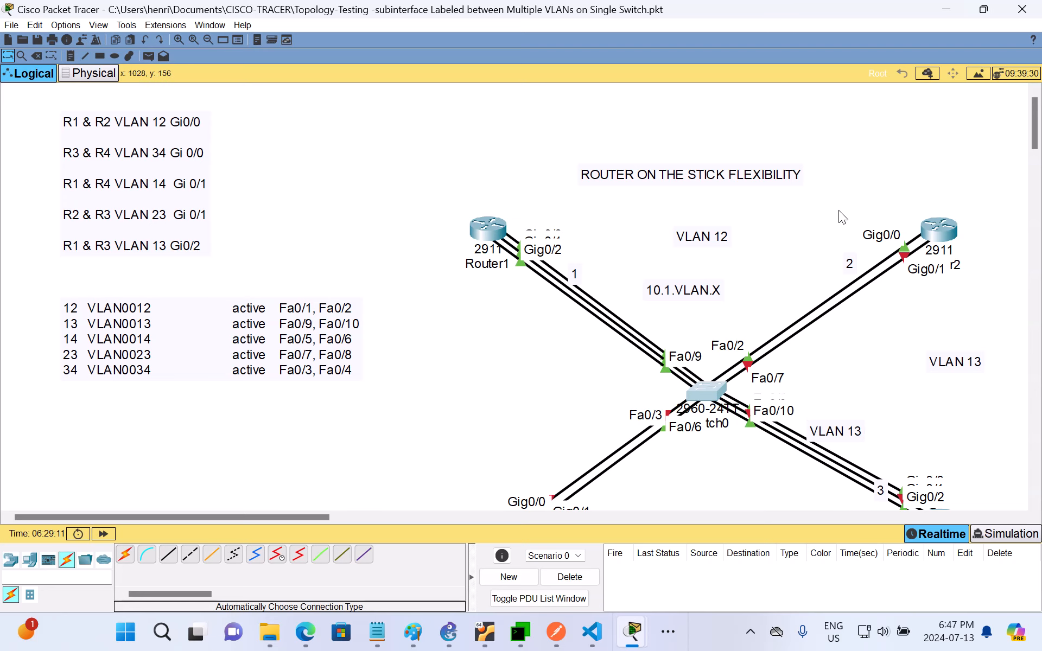
{"action": "scroll", "coordinate": [838, 217], "scroll_direction": "down", "scroll_amount": 3}
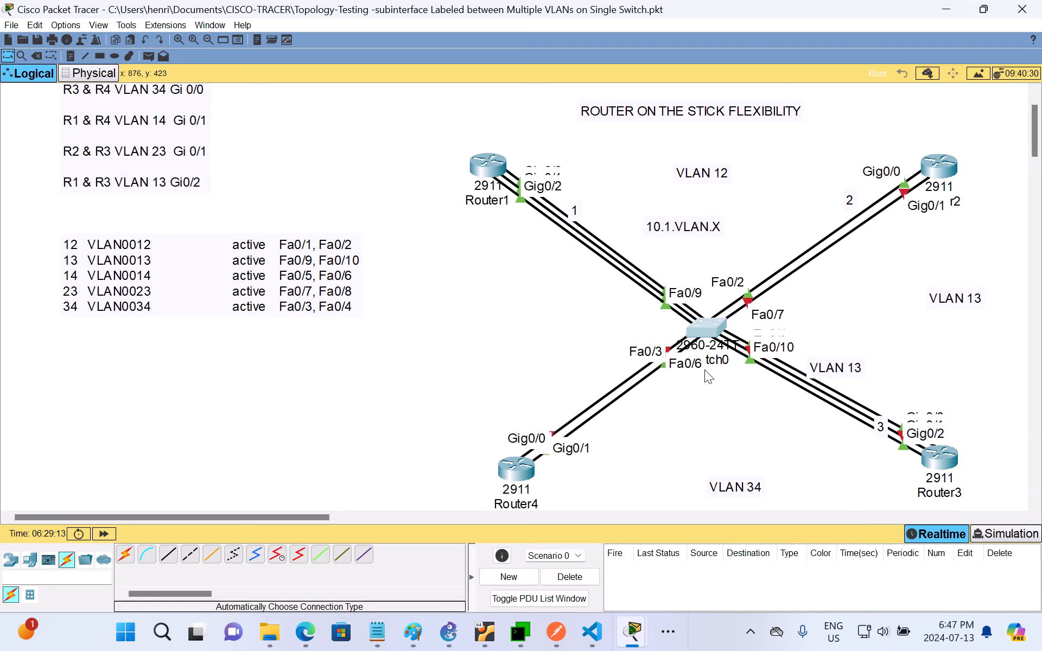
{"action": "left_click", "coordinate": [423, 641]}
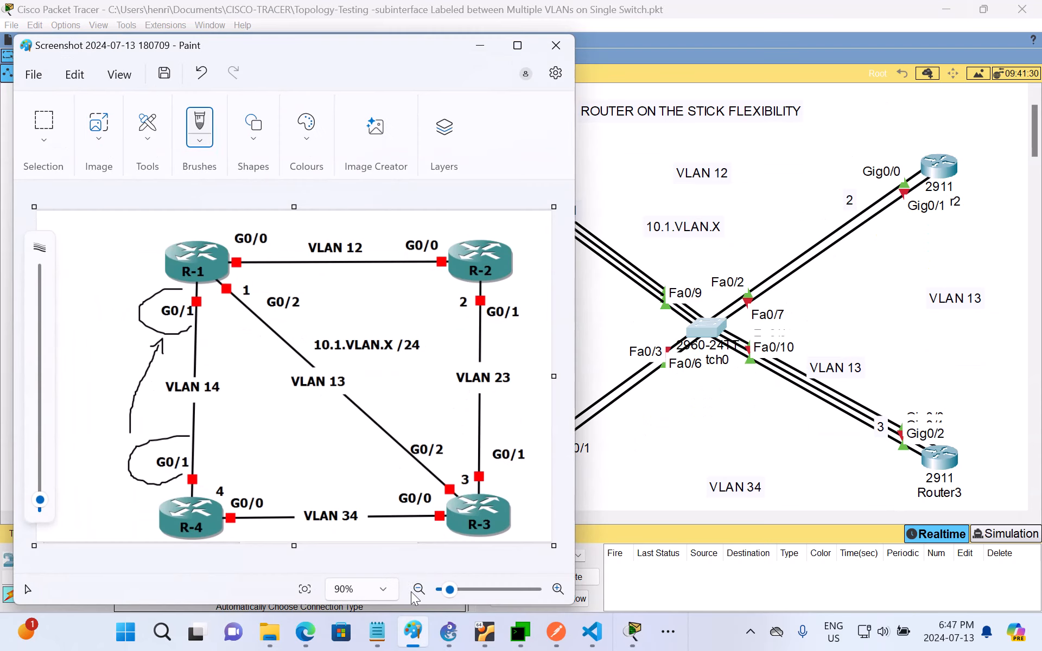
- Undo the pen strokes around the two G0/1 labels and the arrow on the VLAN 14 link
{"action": "left_click", "coordinate": [203, 75]}
{"action": "left_click", "coordinate": [204, 75]}
{"action": "left_click", "coordinate": [204, 75]}
{"action": "left_click", "coordinate": [204, 76]}
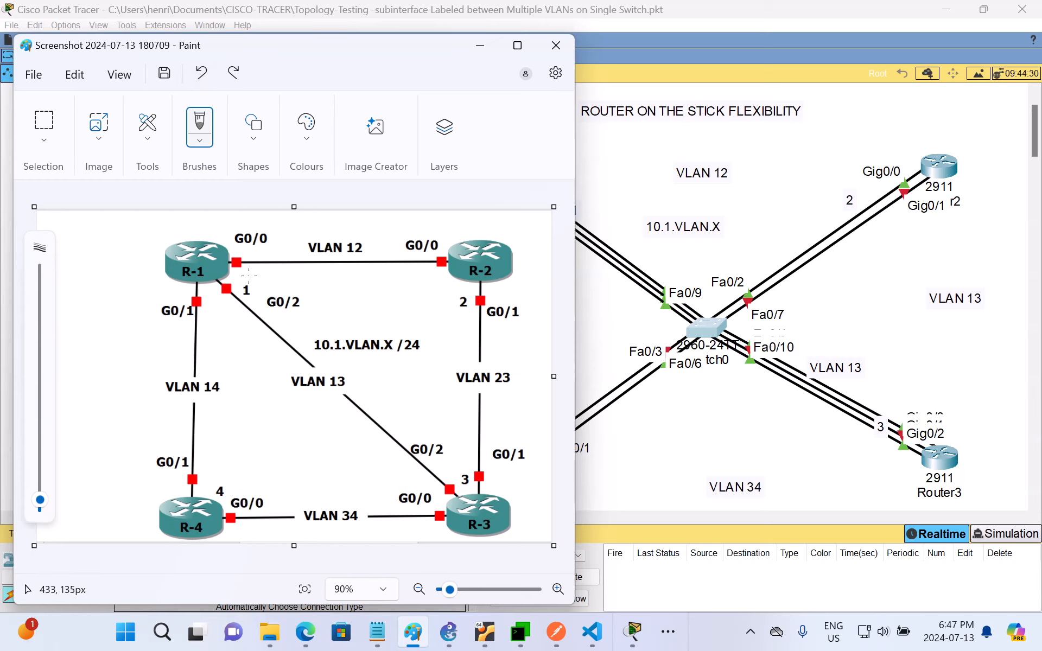
- Trace the VLAN 12 and VLAN 14 links from R-1 with arrows, undo them, and redraw only the VLAN 12 arrow
{"action": "mouse_move", "coordinate": [248, 275]}
{"action": "left_mouse_down"}
{"action": "mouse_move", "coordinate": [441, 275]}
{"action": "mouse_move", "coordinate": [428, 266]}
{"action": "mouse_move", "coordinate": [390, 291]}
{"action": "left_mouse_up"}
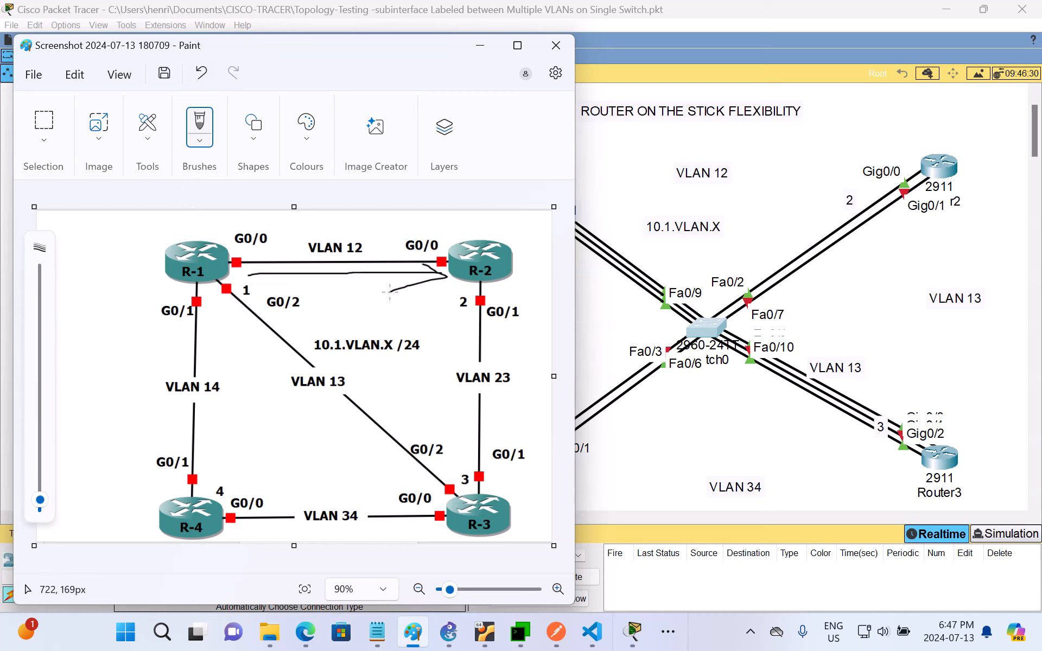
{"action": "mouse_move", "coordinate": [227, 326]}
{"action": "left_mouse_down"}
{"action": "mouse_move", "coordinate": [224, 474]}
{"action": "mouse_move", "coordinate": [234, 455]}
{"action": "left_mouse_up"}
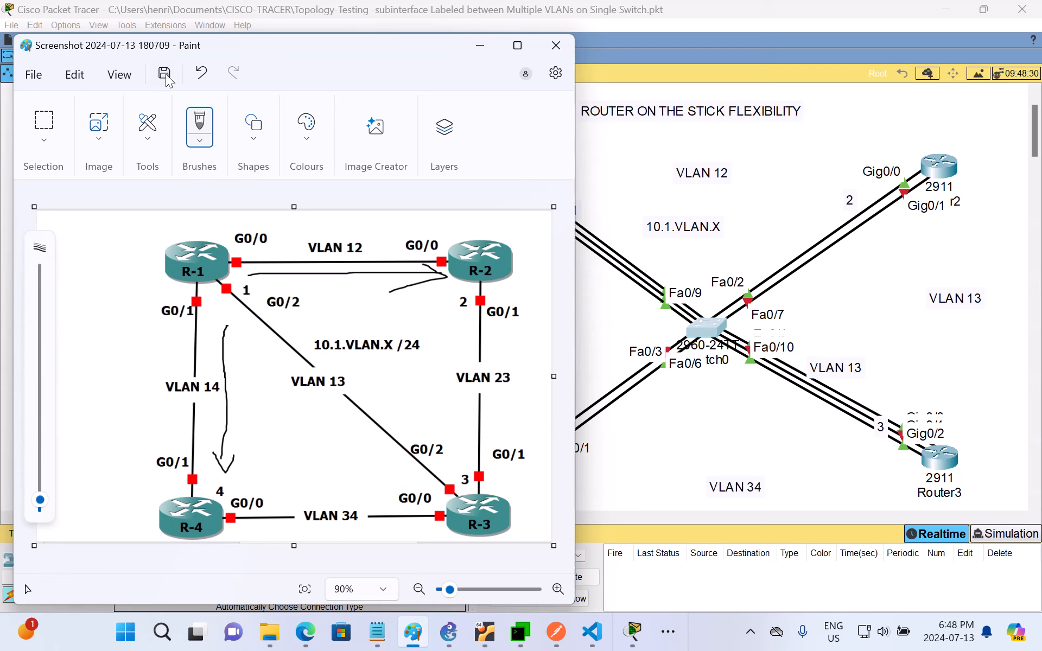
{"action": "left_click", "coordinate": [206, 76]}
{"action": "left_click", "coordinate": [208, 78]}
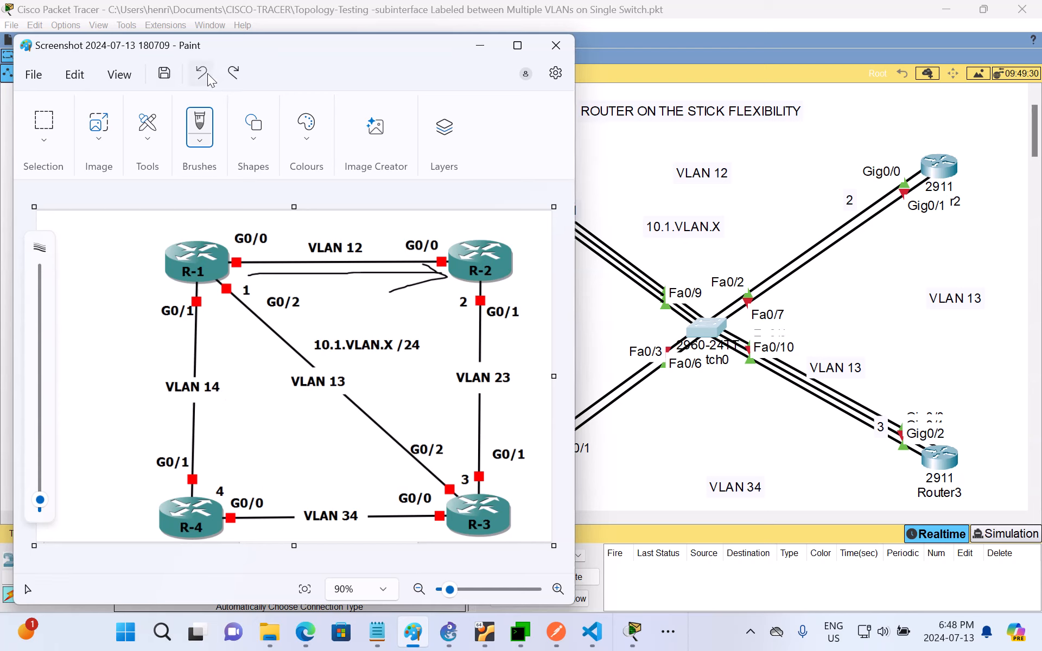
{"action": "left_click", "coordinate": [207, 78]}
{"action": "left_click", "coordinate": [207, 78]}
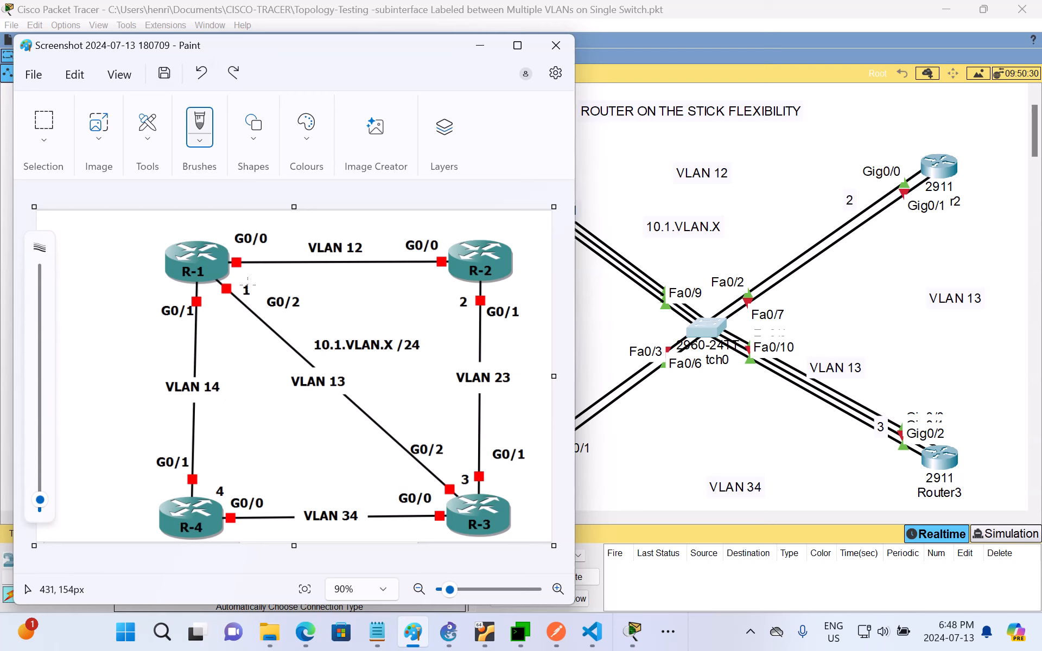
{"action": "mouse_move", "coordinate": [231, 280]}
{"action": "left_mouse_down"}
{"action": "mouse_move", "coordinate": [429, 276]}
{"action": "mouse_move", "coordinate": [374, 283]}
{"action": "left_mouse_up"}
{"action": "left_click", "coordinate": [483, 43]}
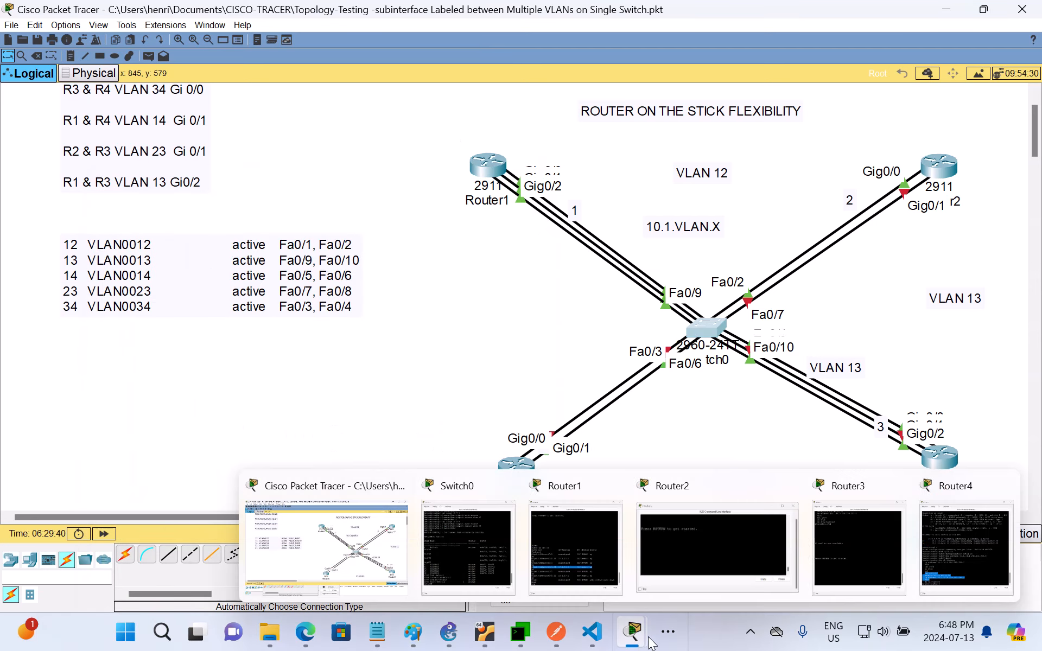
- Switch back to Switch0's command line in Packet Tracer and enter global configuration mode with conf
{"action": "mouse_move", "coordinate": [633, 634]}
{"action": "left_click", "coordinate": [484, 537]}
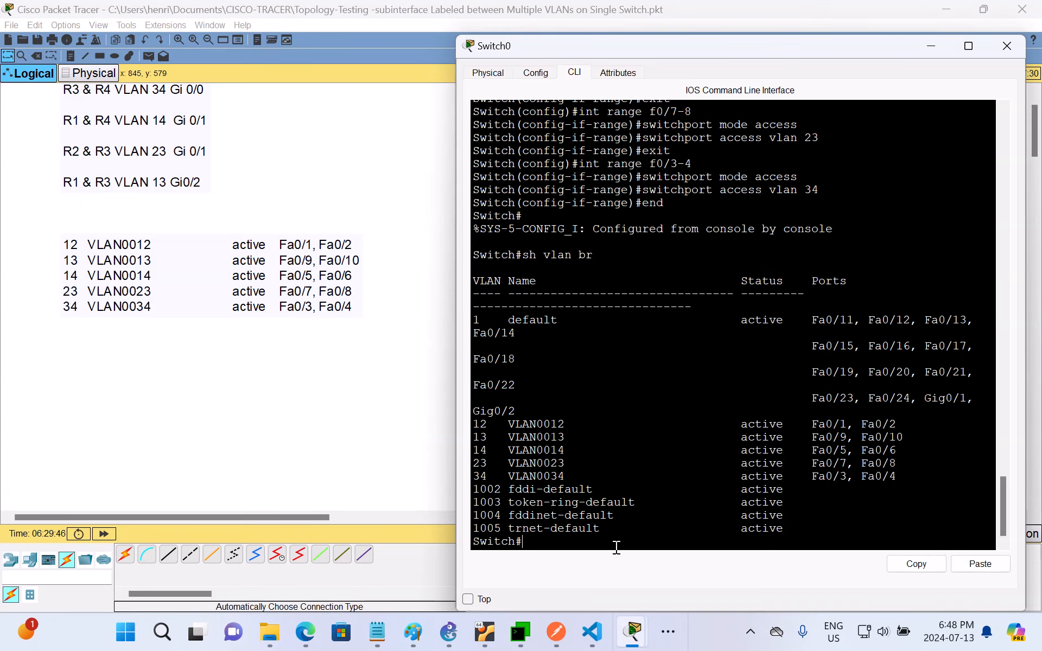
{"action": "type", "text": "conf"}
{"action": "key", "text": "Return"}
{"action": "key", "text": "Return"}
{"action": "key", "text": "Return"}
{"action": "key", "text": "Return"}
{"action": "key", "text": "Return"}
{"action": "key", "text": "Return"}
{"action": "key", "text": "Return"}
{"action": "key", "text": "Return"}
{"action": "key", "text": "Return"}
{"action": "key", "text": "Return"}
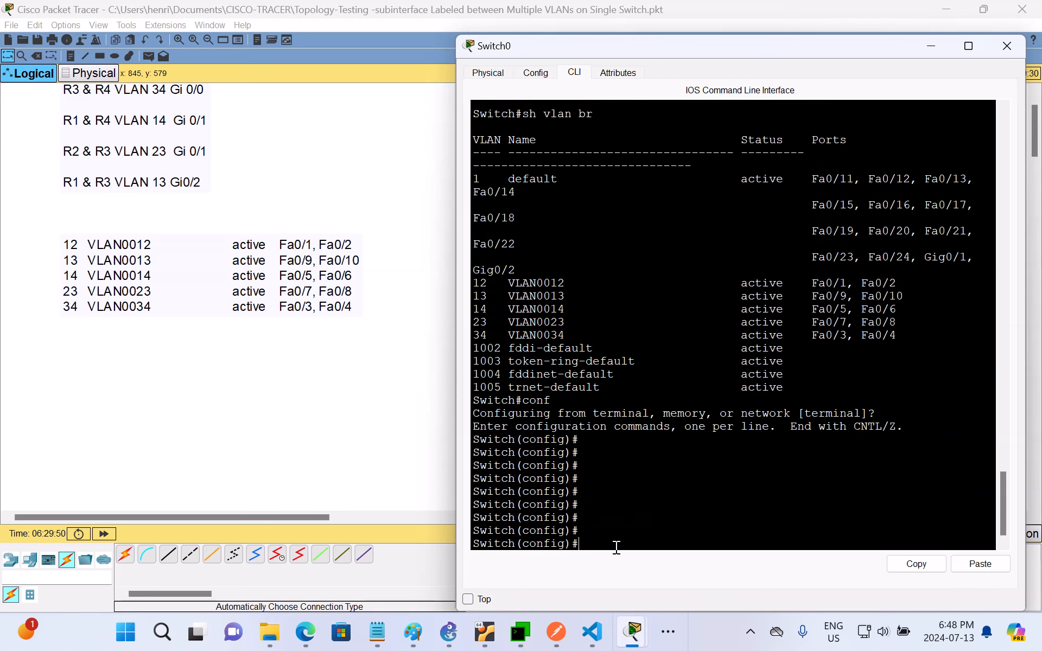
{"action": "key", "text": "Return"}
{"action": "key", "text": "Return"}
{"action": "key", "text": "Return"}
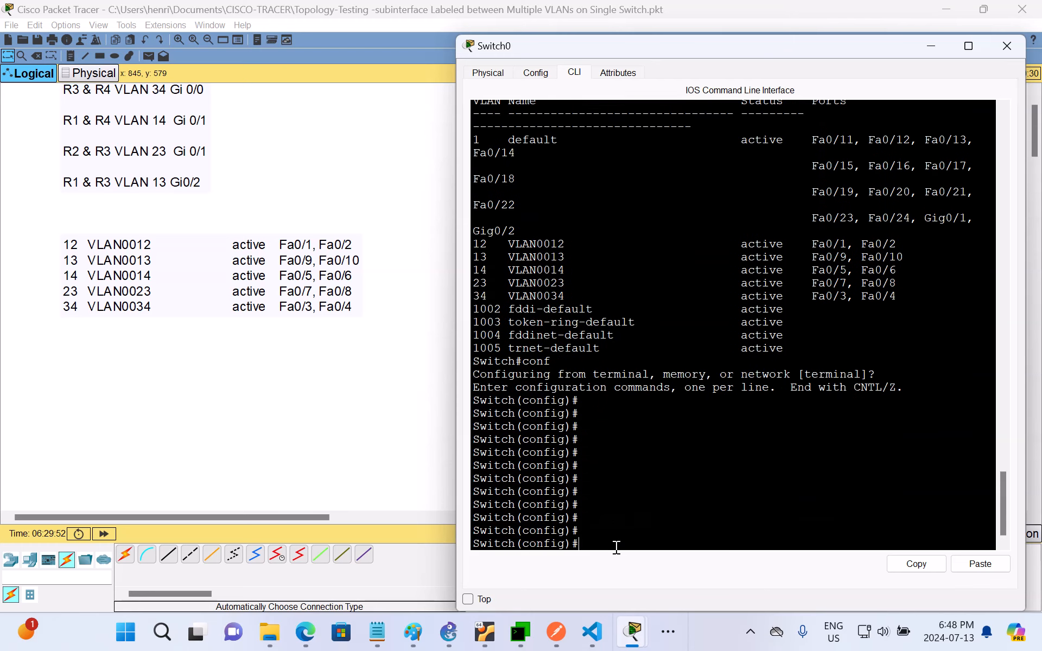
- Set Switch0's interface range f0/1-2 to trunk mode and start its switchport trunk allowed vlan command
{"action": "type", "text": "int"}
{"action": "type", "text": "f0"}
{"action": "key", "text": "BackSpace"}
{"action": "key", "text": "BackSpace"}
{"action": "type", "text": "range"}
{"action": "type", "text": "f0/1-2"}
{"action": "key", "text": "Return"}
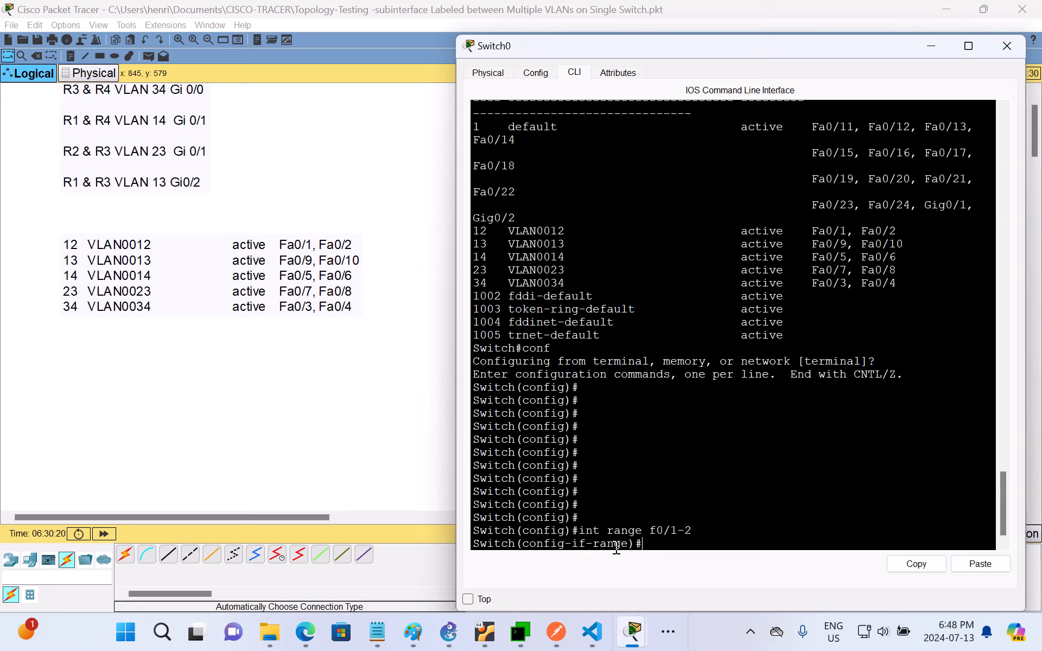
{"action": "type", "text": "switchport mode trunk"}
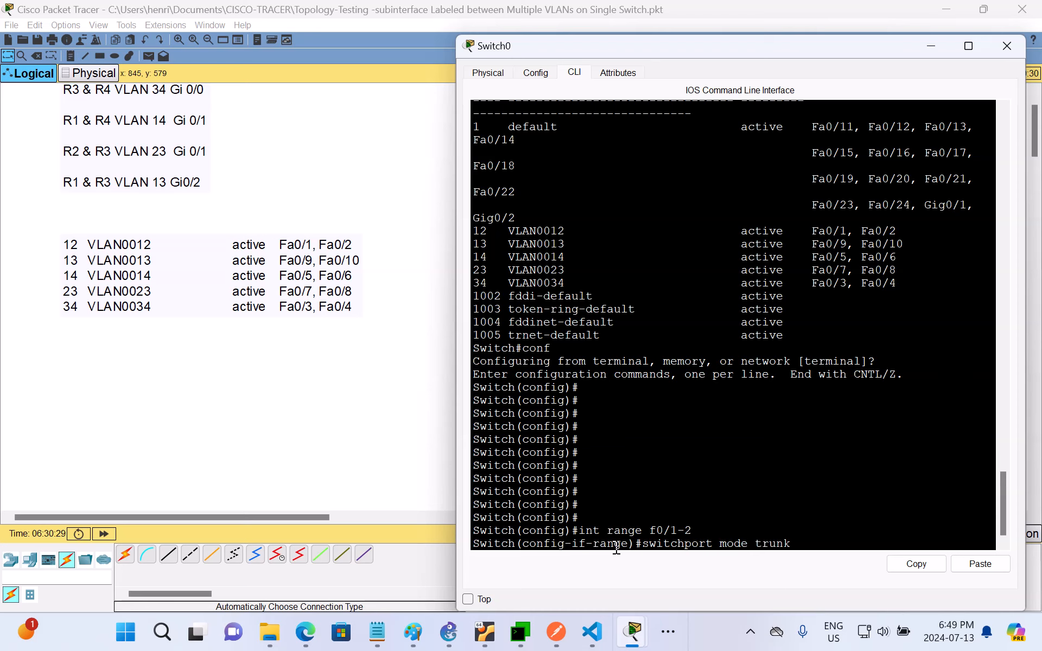
{"action": "key", "text": "Return"}
{"action": "key", "text": "Return"}
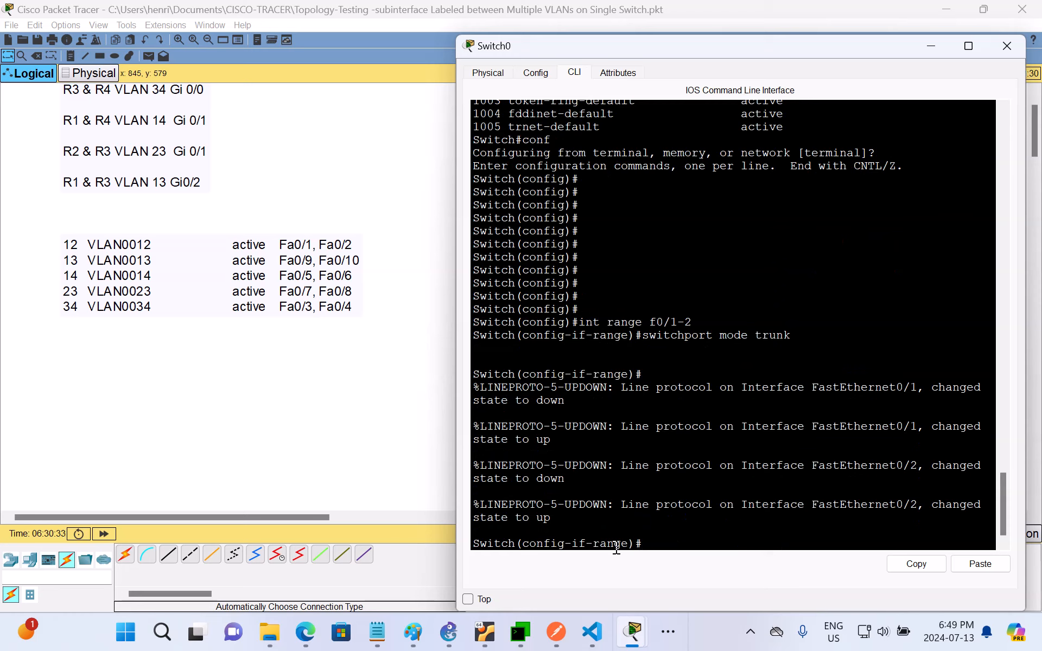
{"action": "type", "text": "switchport trunk allowed "}
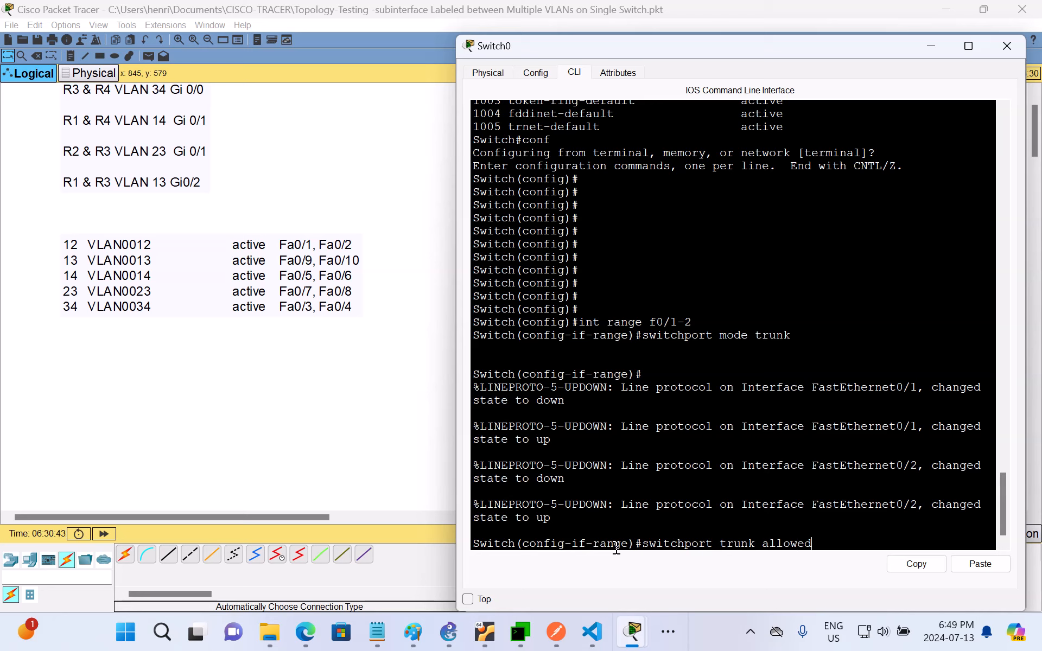
{"action": "type", "text": "vlan"}
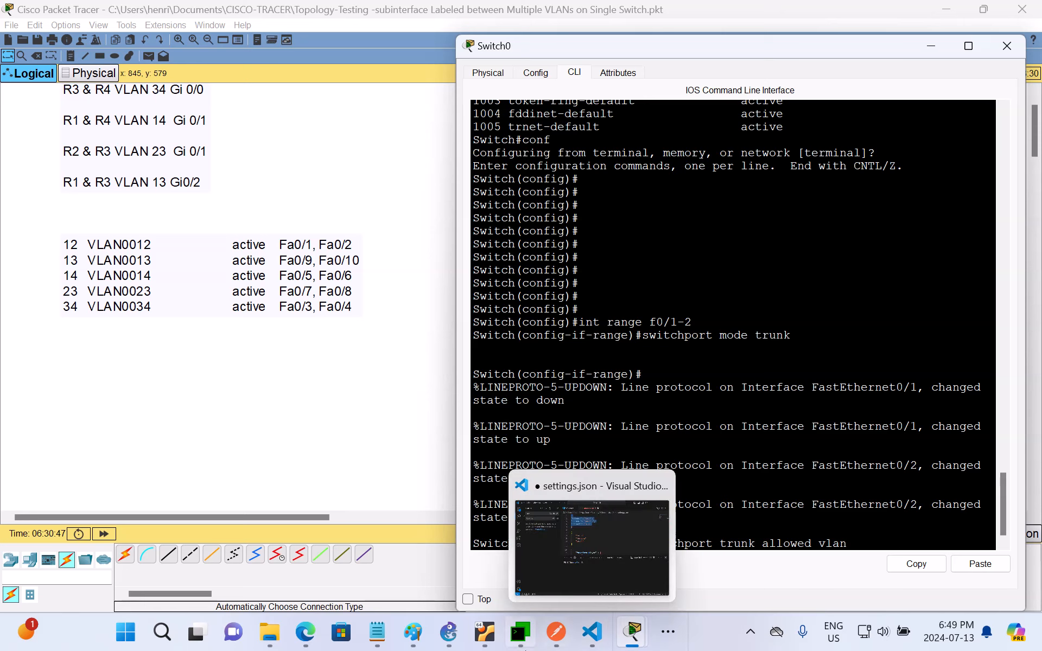
- Switch to the Paint diagram, circle the VLAN 12 label, undo the markings on that link, and return to Switch0
{"action": "left_click", "coordinate": [415, 634]}
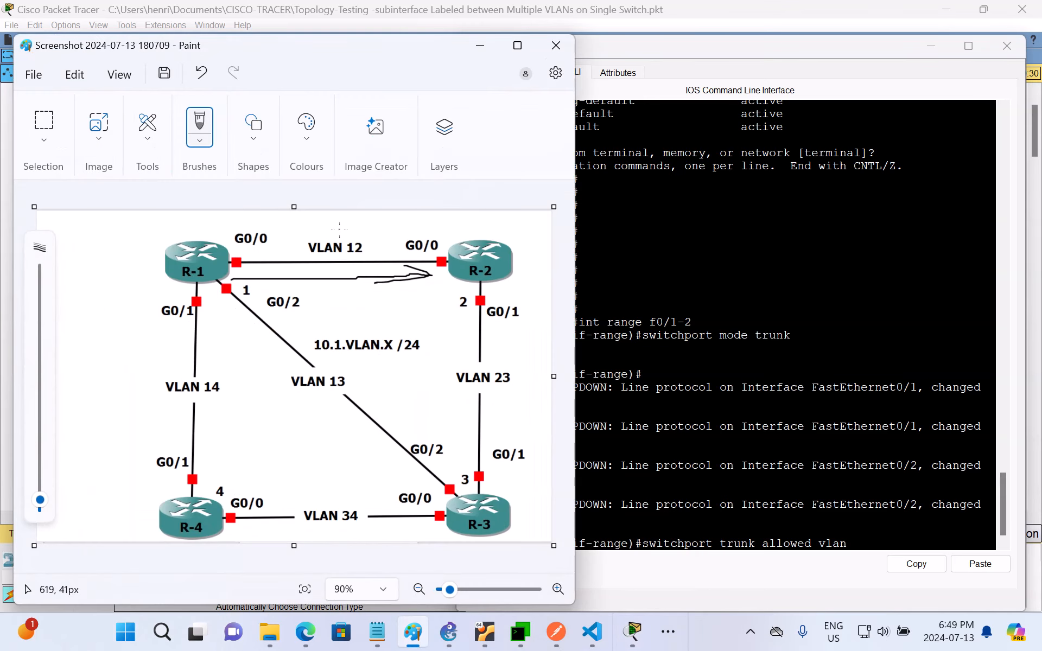
{"action": "mouse_move", "coordinate": [344, 230]}
{"action": "left_mouse_down"}
{"action": "mouse_move", "coordinate": [295, 239]}
{"action": "mouse_move", "coordinate": [306, 254]}
{"action": "mouse_move", "coordinate": [363, 230]}
{"action": "mouse_move", "coordinate": [362, 249]}
{"action": "left_mouse_up"}
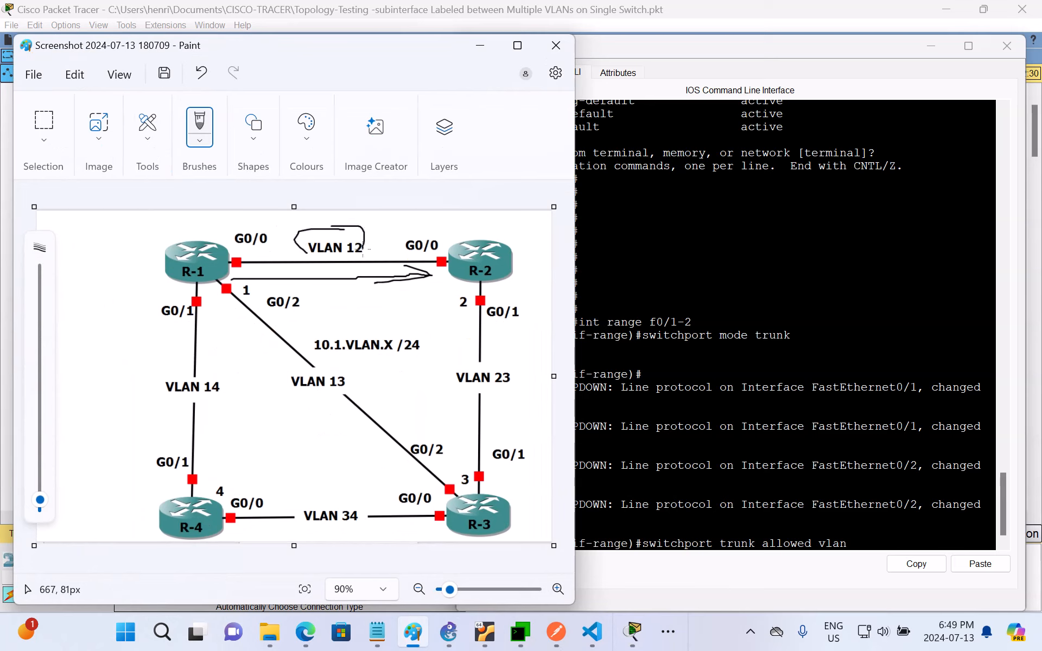
{"action": "left_click", "coordinate": [199, 80]}
{"action": "left_click", "coordinate": [199, 80]}
{"action": "left_click", "coordinate": [200, 80]}
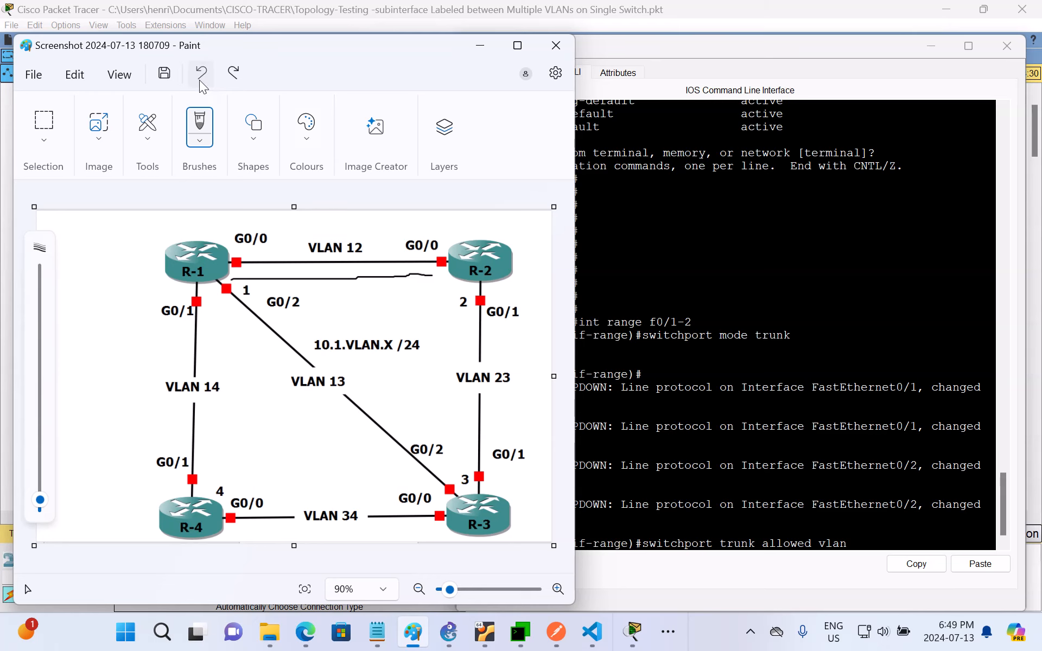
{"action": "left_click", "coordinate": [200, 79]}
{"action": "left_click", "coordinate": [479, 47]}
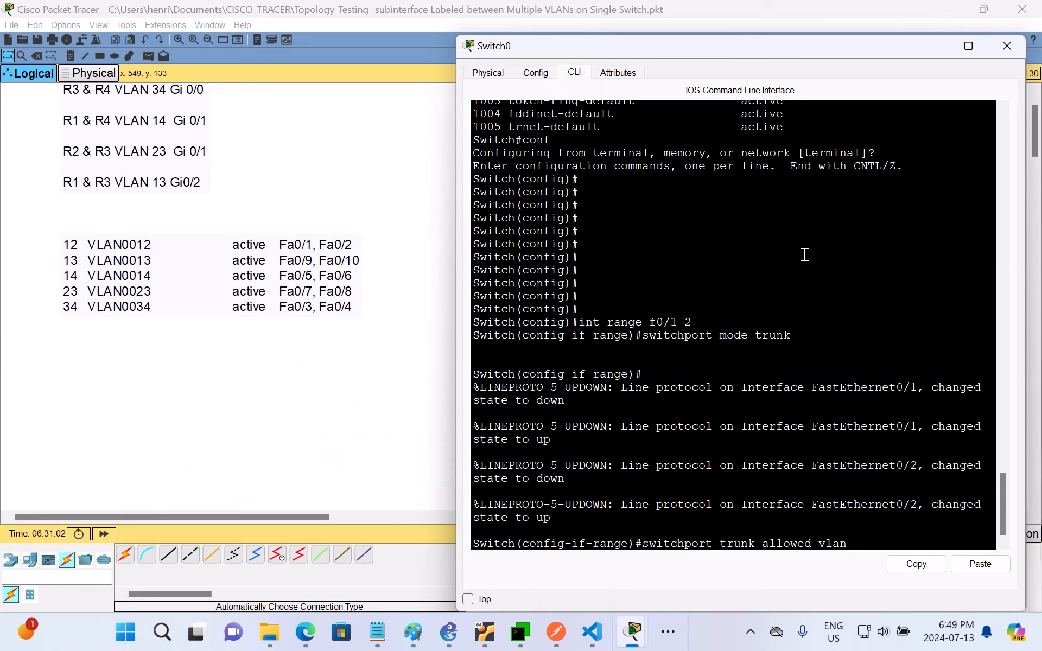
- Complete the allowed VLAN command for f0/1-2 with VLAN 12 and exit the interface range
{"action": "type", "text": "2"}
{"action": "key", "text": "Return"}
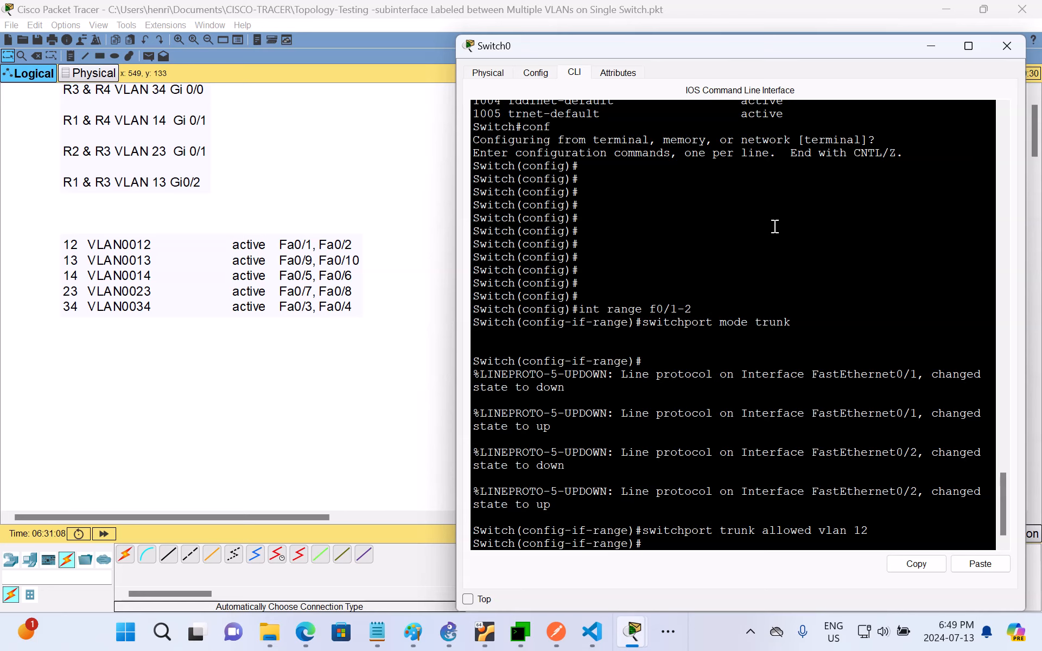
{"action": "type", "text": "exit"}
{"action": "key", "text": "Return"}
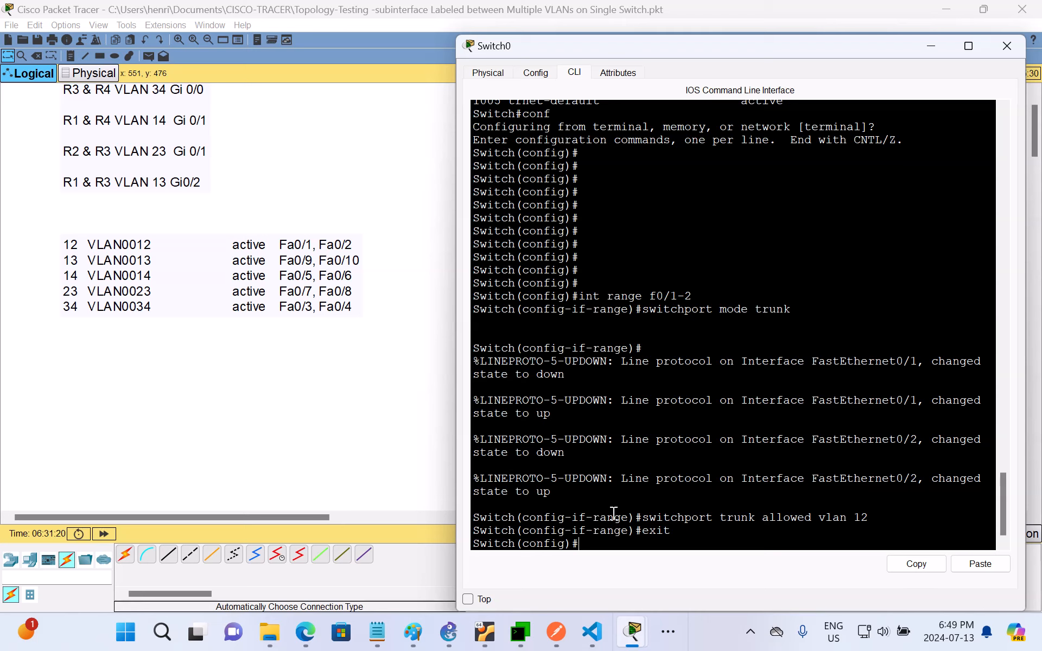
- Set Switch0's interface range f0/9-10 to trunk mode
{"action": "type", "text": "int range f0/9-10"}
{"action": "key", "text": "Return"}
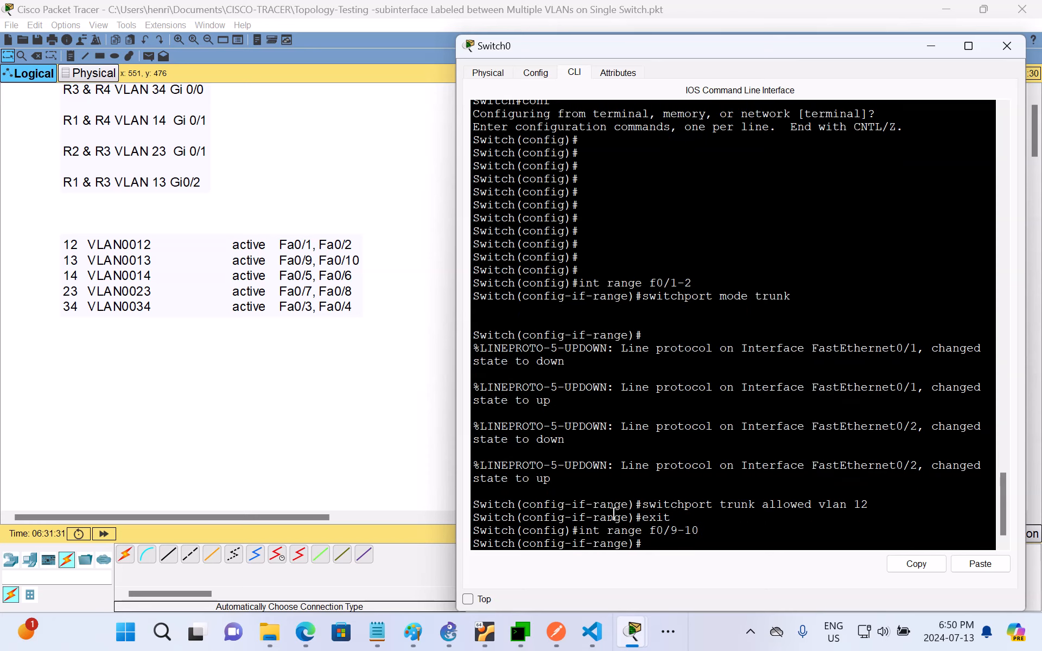
{"action": "type", "text": "switchport mode trunk"}
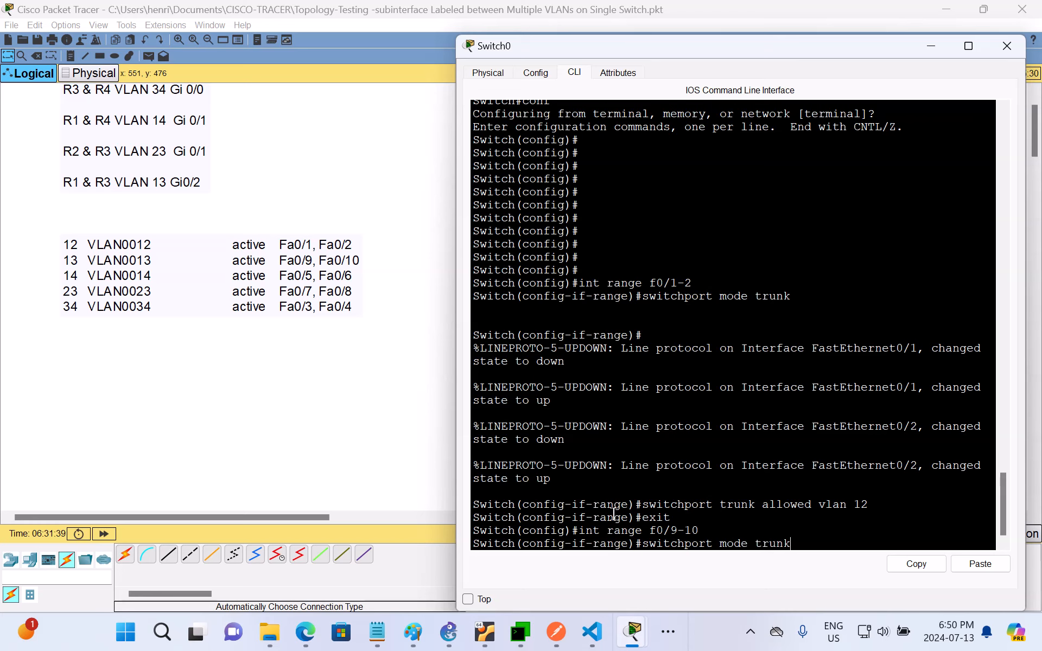
{"action": "key", "text": "Return"}
{"action": "key", "text": "Return"}
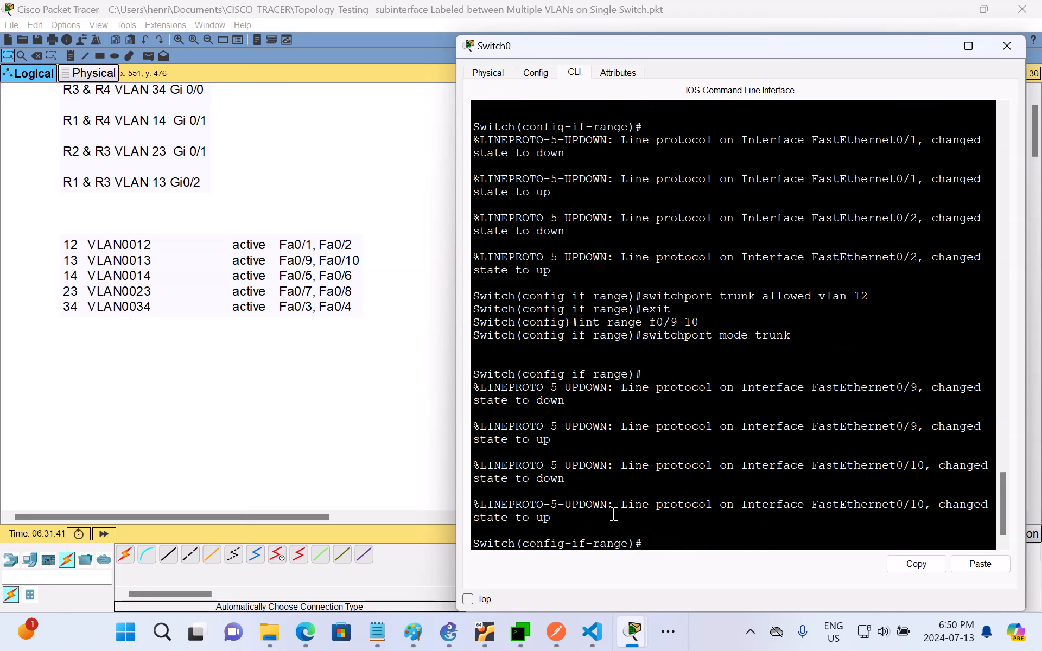
- Allow only VLAN 13 on the f0/9-10 trunks and exit the interface range
{"action": "type", "text": "switchport trunk allow"}
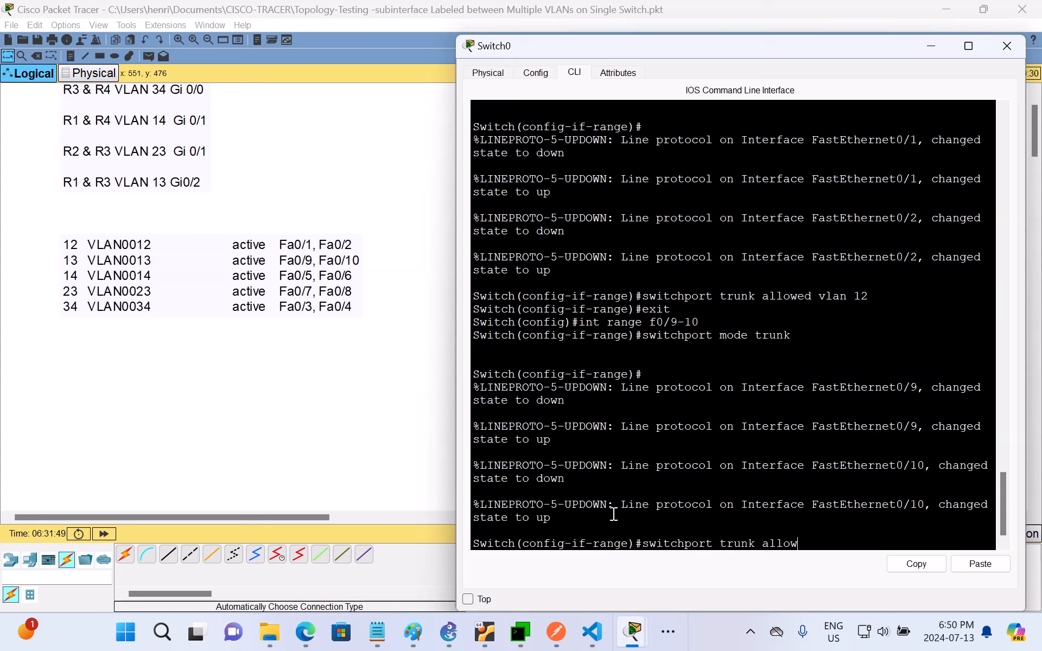
{"action": "type", "text": "ed vlan 13"}
{"action": "key", "text": "Return"}
{"action": "type", "text": "exit"}
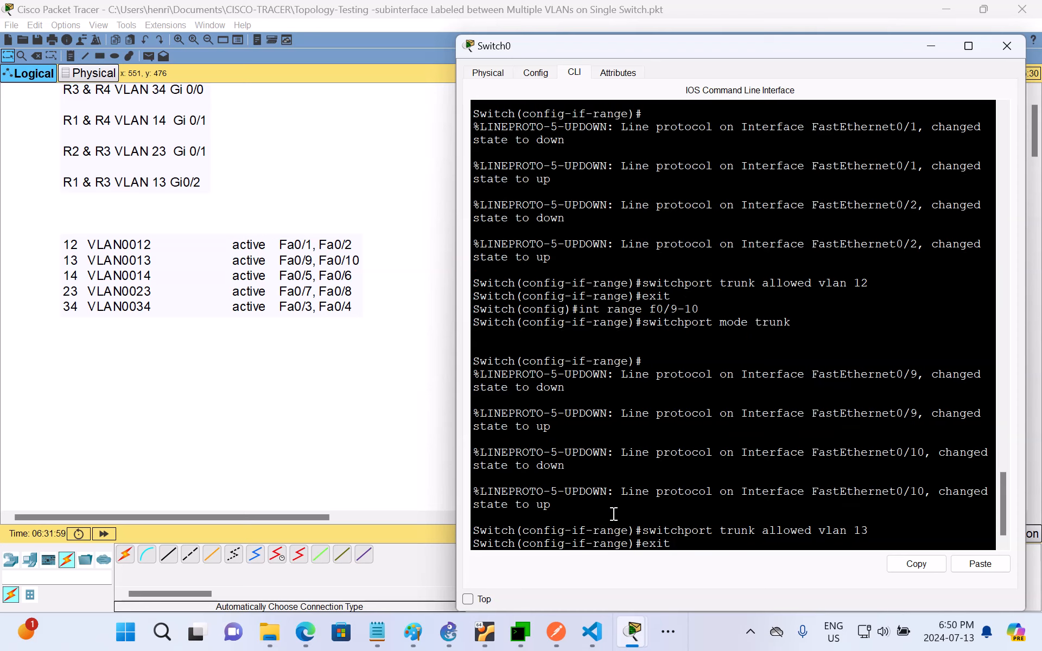
{"action": "key", "text": "Return"}
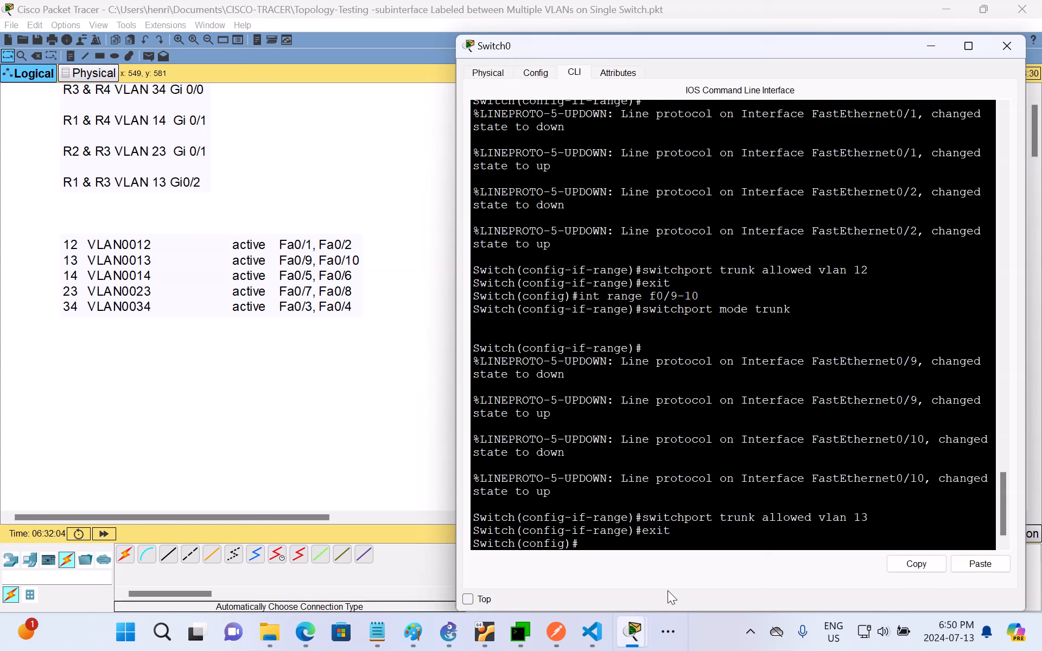
- Set Switch0's interface range f0/5-6 to trunk mode
{"action": "type", "text": "int range f0/5-6"}
{"action": "key", "text": "Return"}
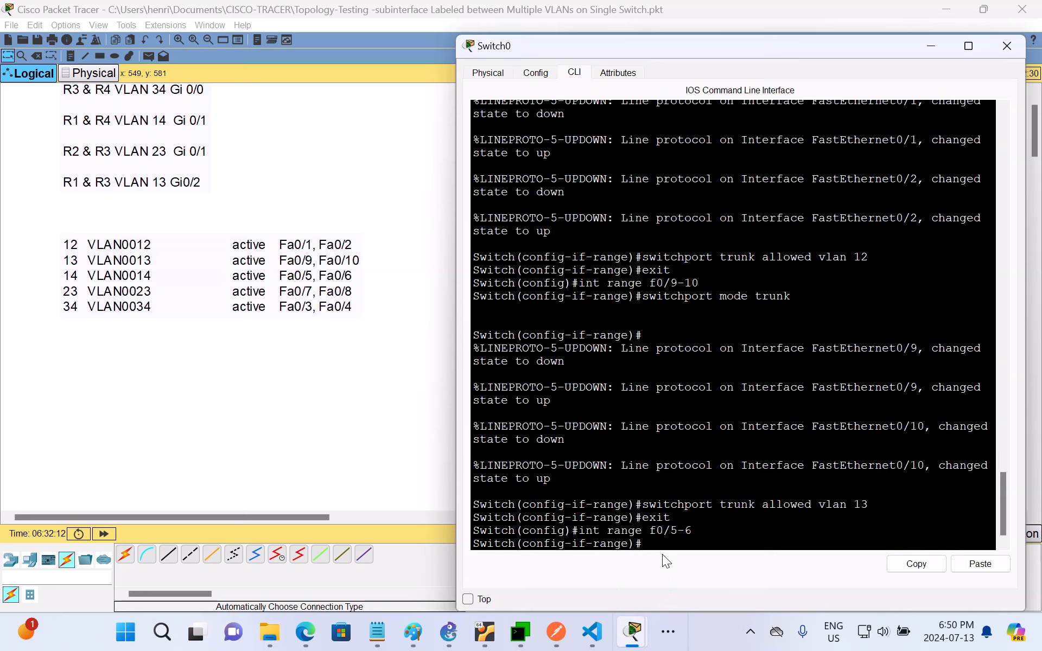
{"action": "type", "text": "switchport mode trunk"}
{"action": "key", "text": "Return"}
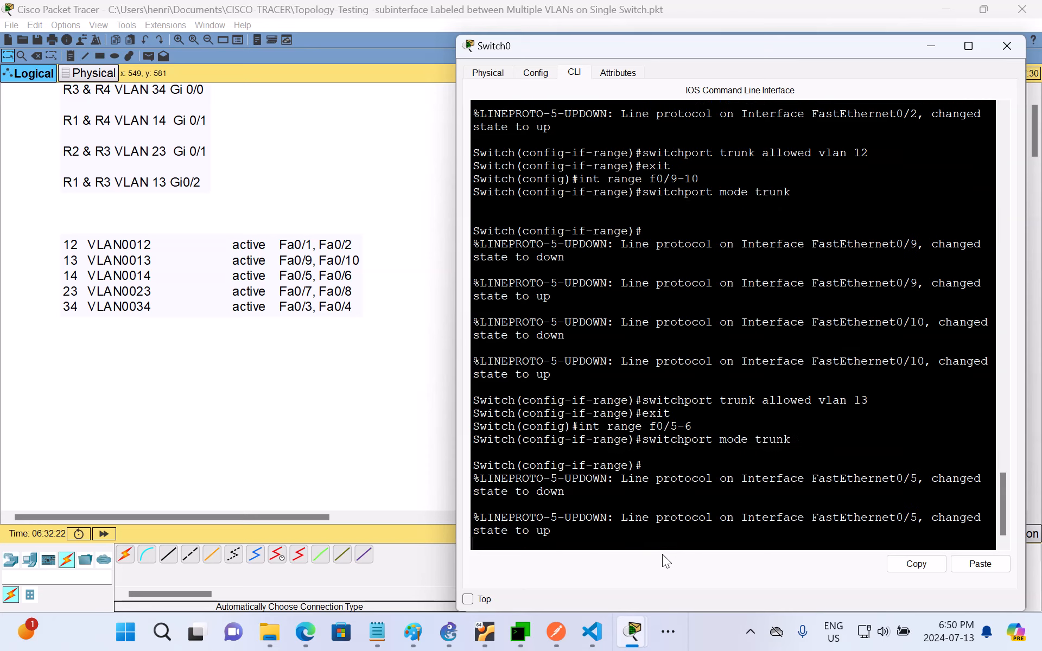
{"action": "key", "text": "Return"}
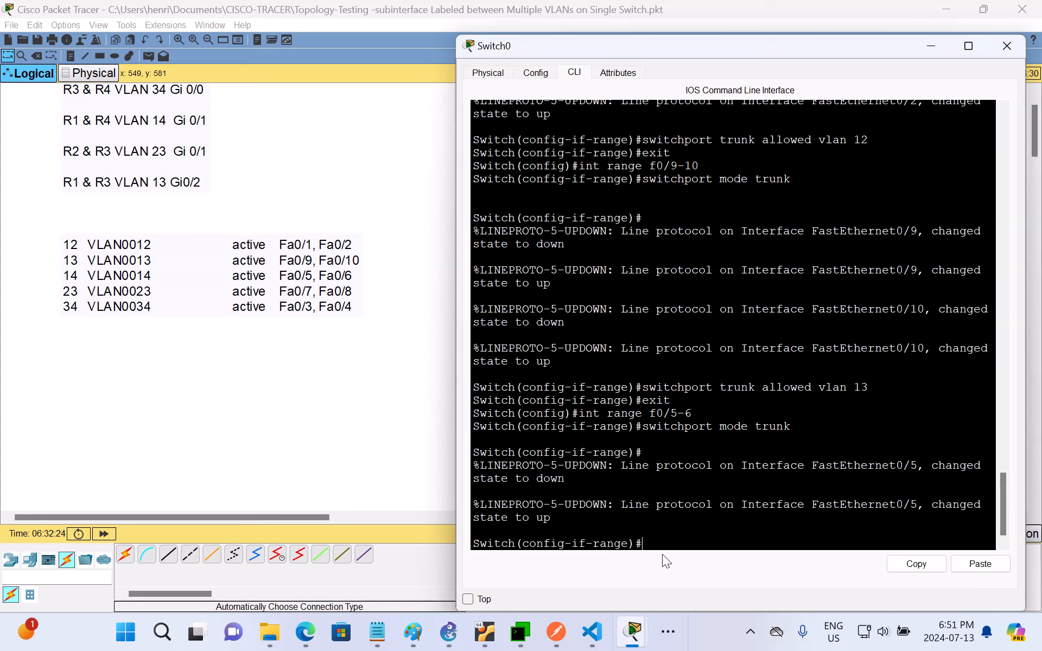
- Allow only VLAN 14 on the f0/5-6 trunks and exit the interface range
{"action": "key", "text": "Up"}
{"action": "key", "text": "Up"}
{"action": "key", "text": "Up"}
{"action": "key", "text": "Up"}
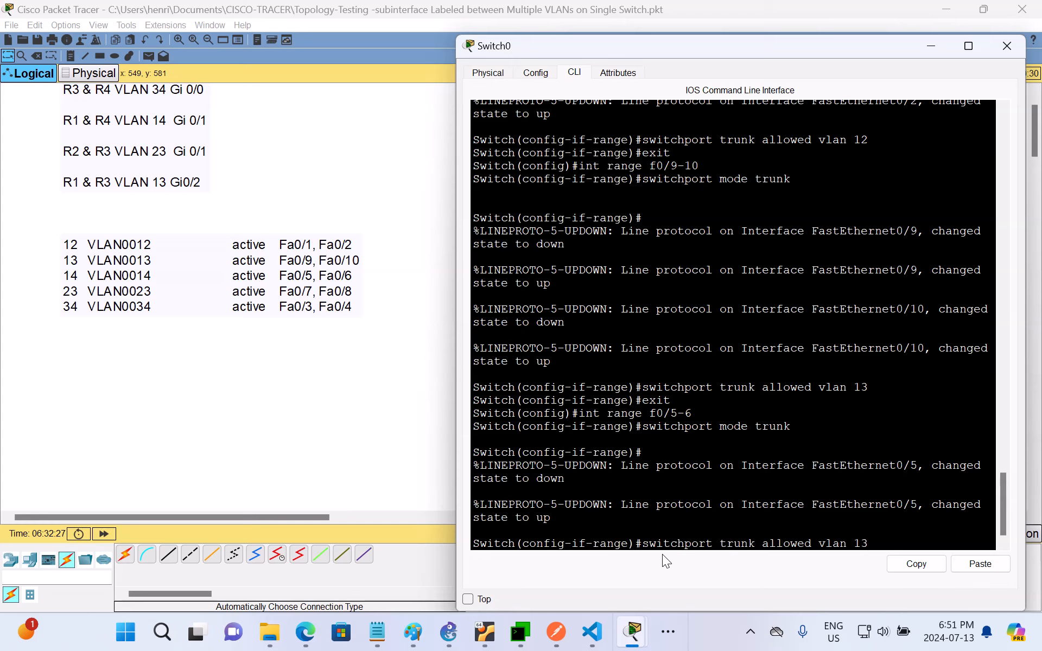
{"action": "key", "text": "BackSpace"}
{"action": "type", "text": "4"}
{"action": "key", "text": "Return"}
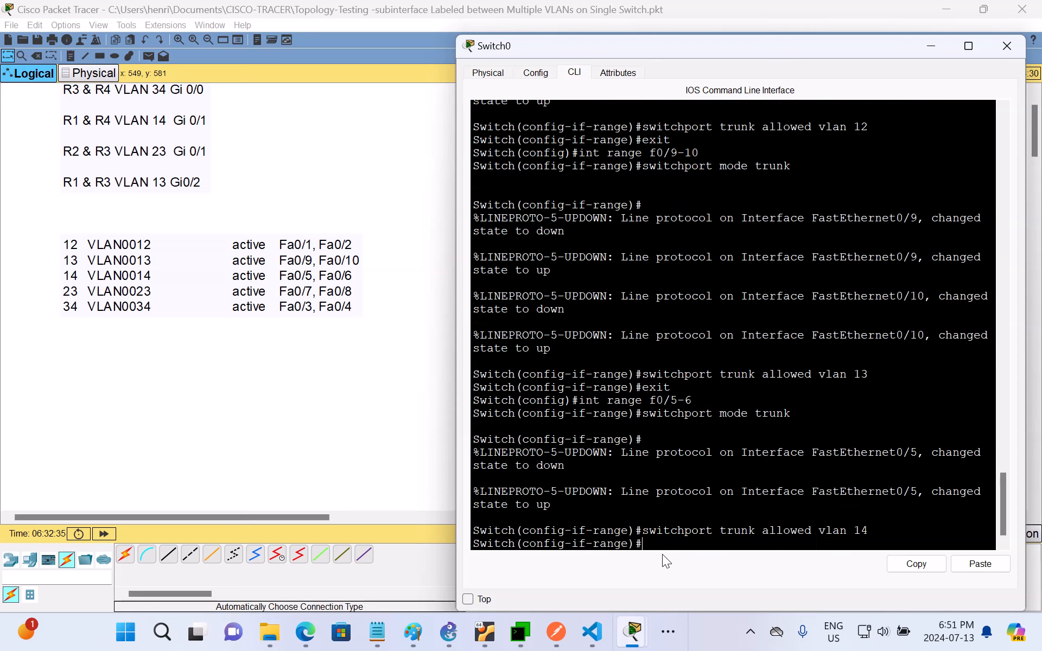
{"action": "type", "text": "exit"}
{"action": "key", "text": "Return"}
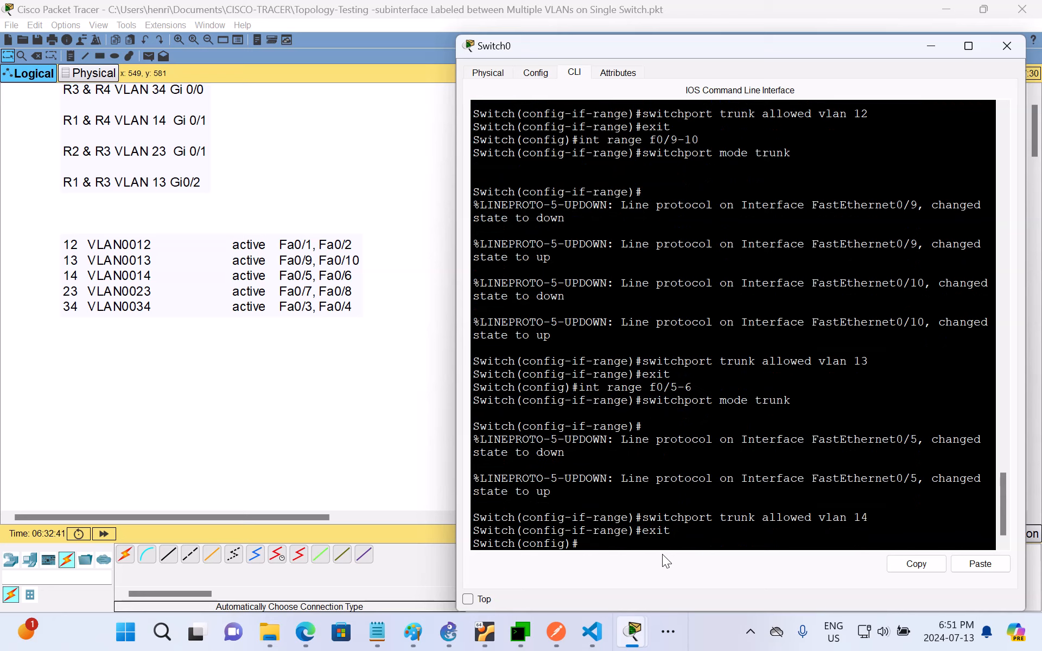
- Set Switch0's interface range f0/7-8 to trunk mode
{"action": "type", "text": "int range f0/7-8"}
{"action": "key", "text": "Return"}
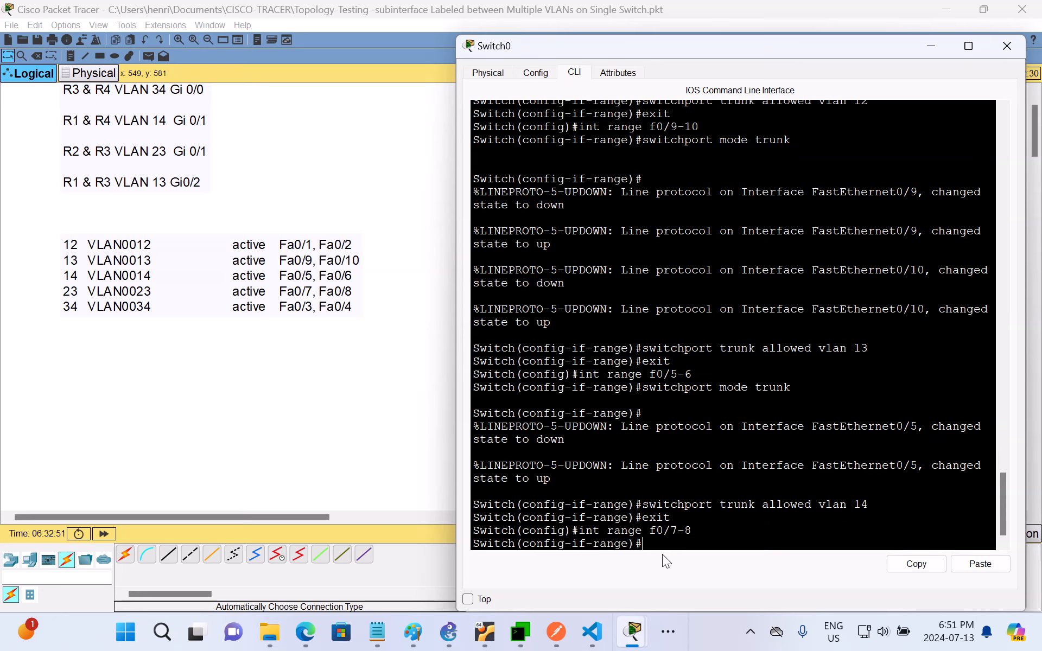
{"action": "type", "text": "swi"}
{"action": "key", "text": "Up"}
{"action": "key", "text": "Up"}
{"action": "key", "text": "Up"}
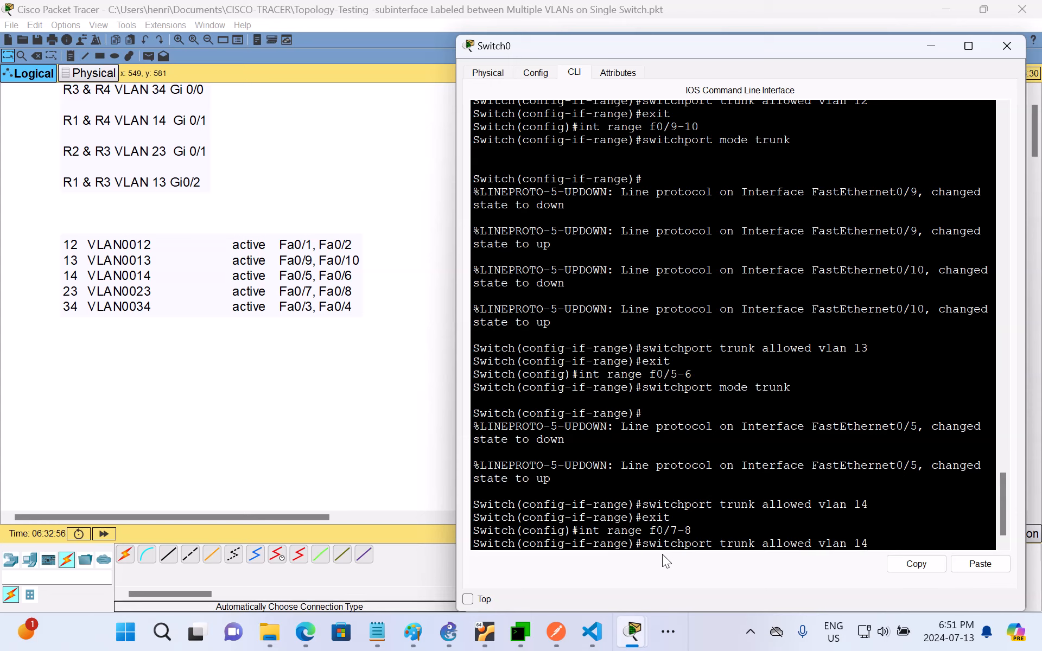
{"action": "key", "text": "Up"}
{"action": "key", "text": "Return"}
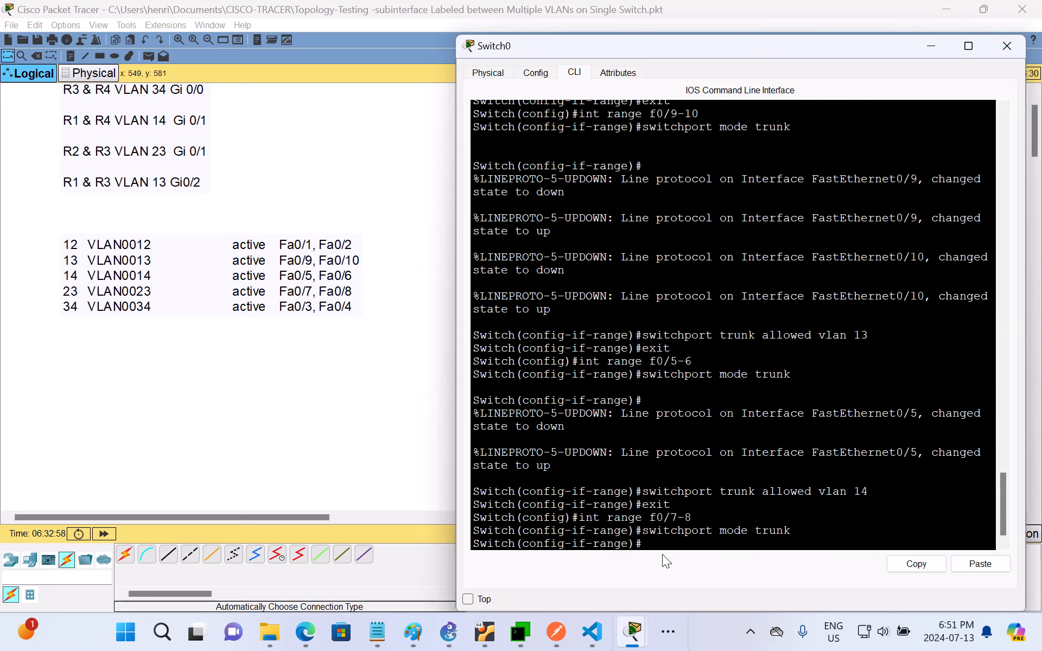
- Allow only VLAN 23 on the f0/7-8 trunks and exit the interface range
{"action": "key", "text": "Up"}
{"action": "key", "text": "Up"}
{"action": "key", "text": "Up"}
{"action": "key", "text": "Up"}
{"action": "key", "text": "BackSpace"}
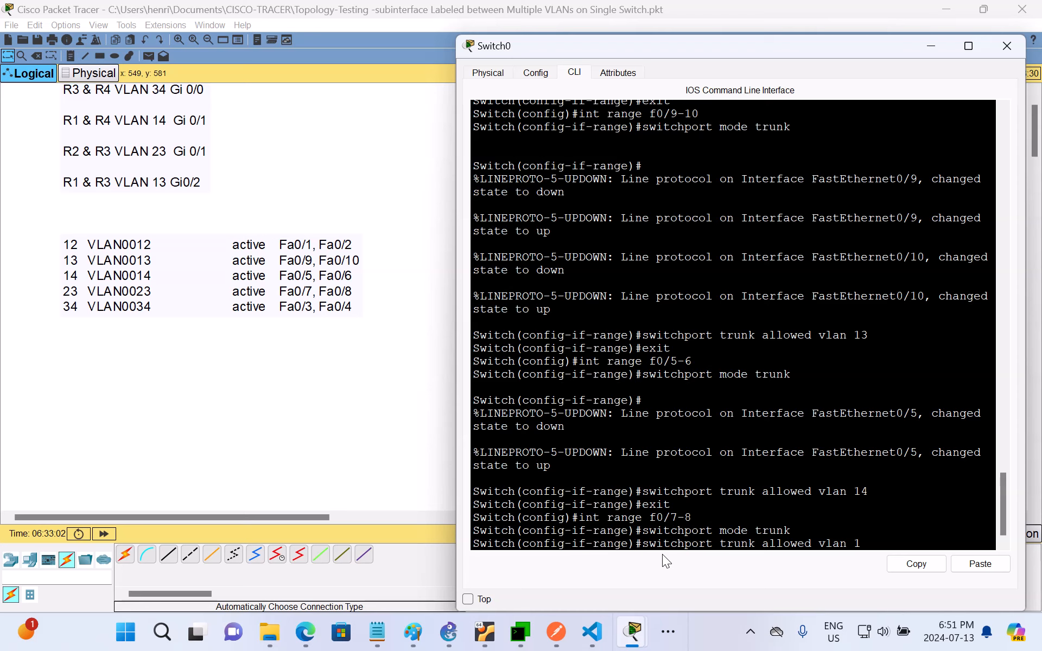
{"action": "key", "text": "BackSpace"}
{"action": "type", "text": "23"}
{"action": "key", "text": "Return"}
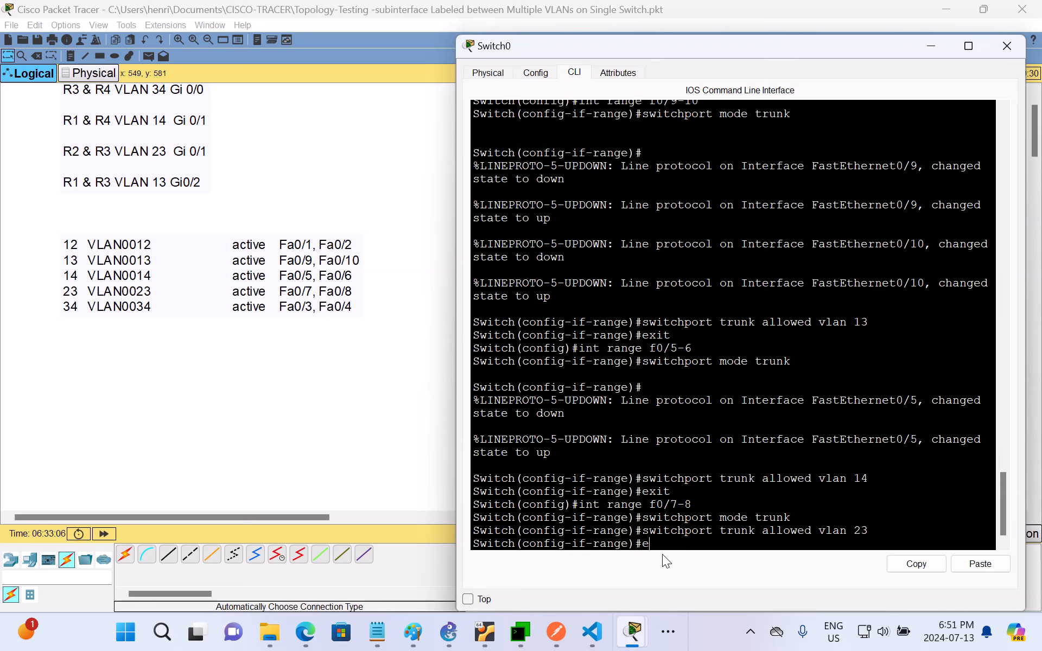
{"action": "type", "text": "exit"}
{"action": "key", "text": "Return"}
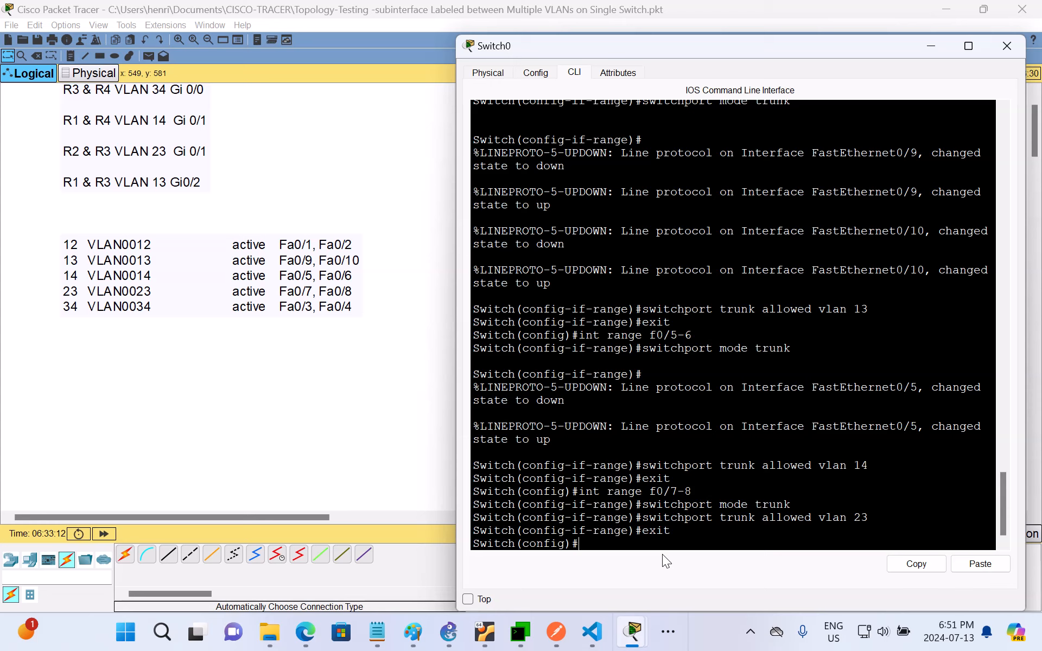
- Set Switch0's interface range f0/3-4 to trunk mode
{"action": "type", "text": "int range f0/3-4"}
{"action": "key", "text": "Return"}
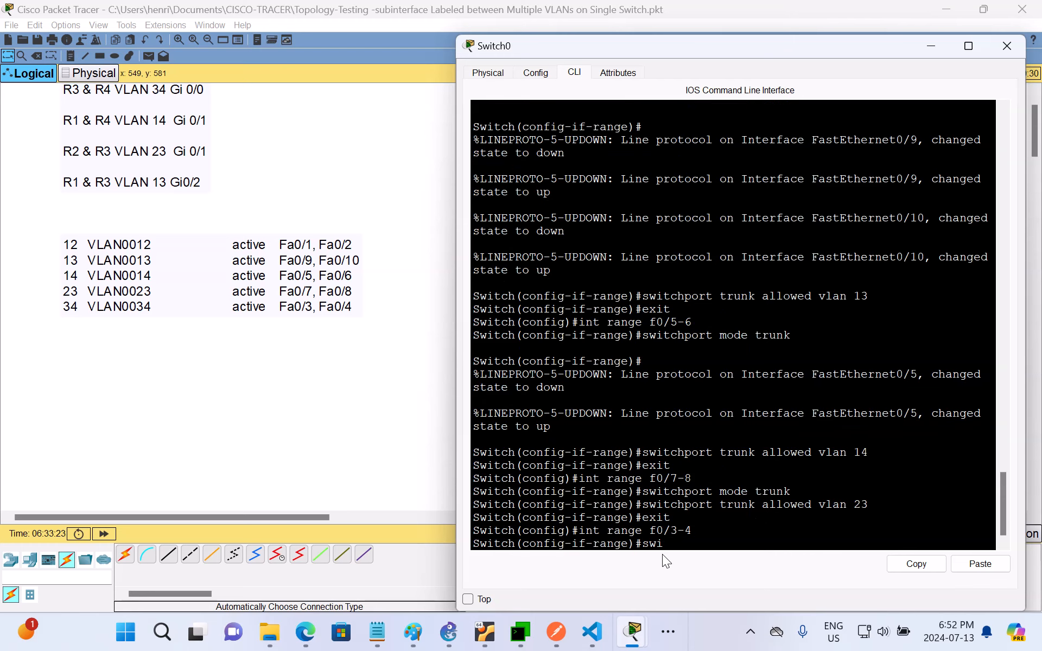
{"action": "type", "text": "switchport mode trunk"}
{"action": "key", "text": "Return"}
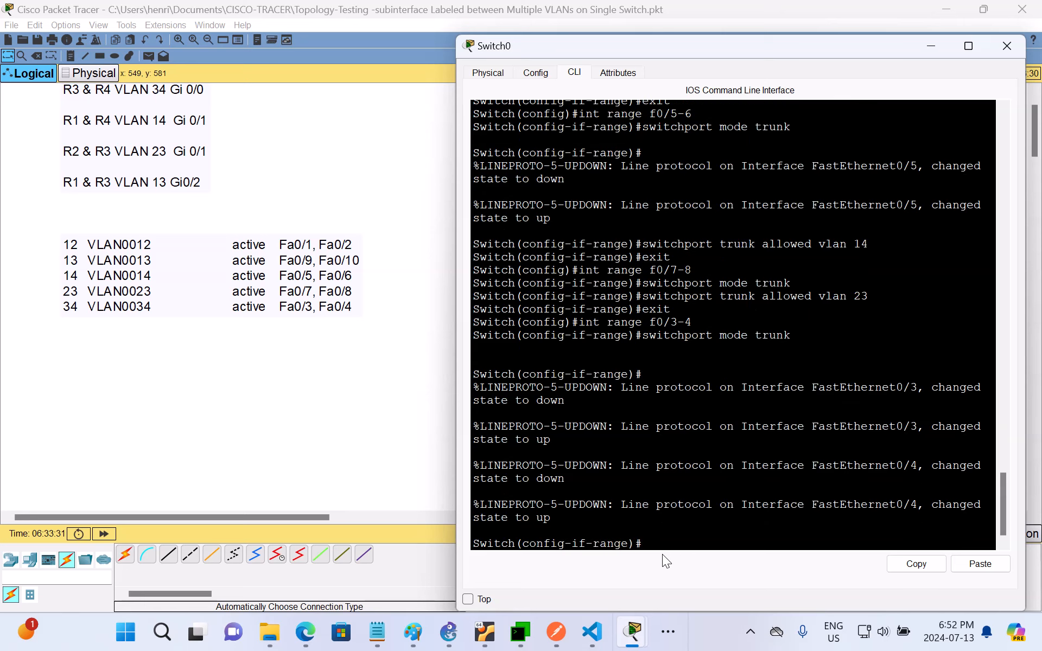
- Allow only VLAN 34 on the f0/3-4 trunks, end configuration mode and put Switch0's window away
{"action": "type", "text": "switchport trunk allowed vlan"}
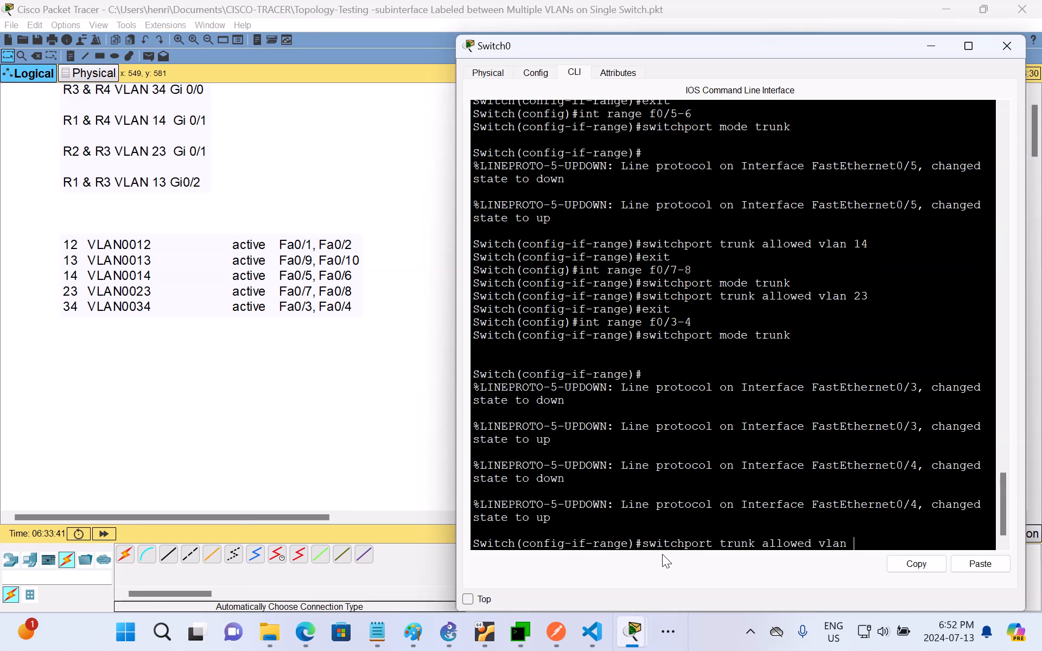
{"action": "type", "text": " 34"}
{"action": "key", "text": "Return"}
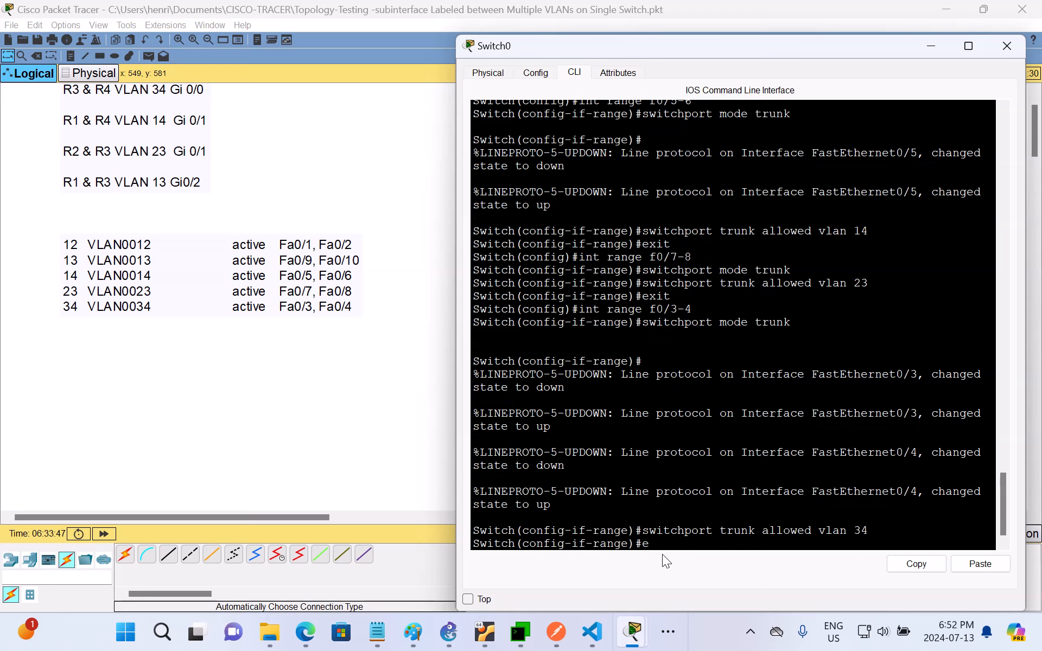
{"action": "type", "text": "en"}
{"action": "key", "text": "Return"}
{"action": "key", "text": "Return"}
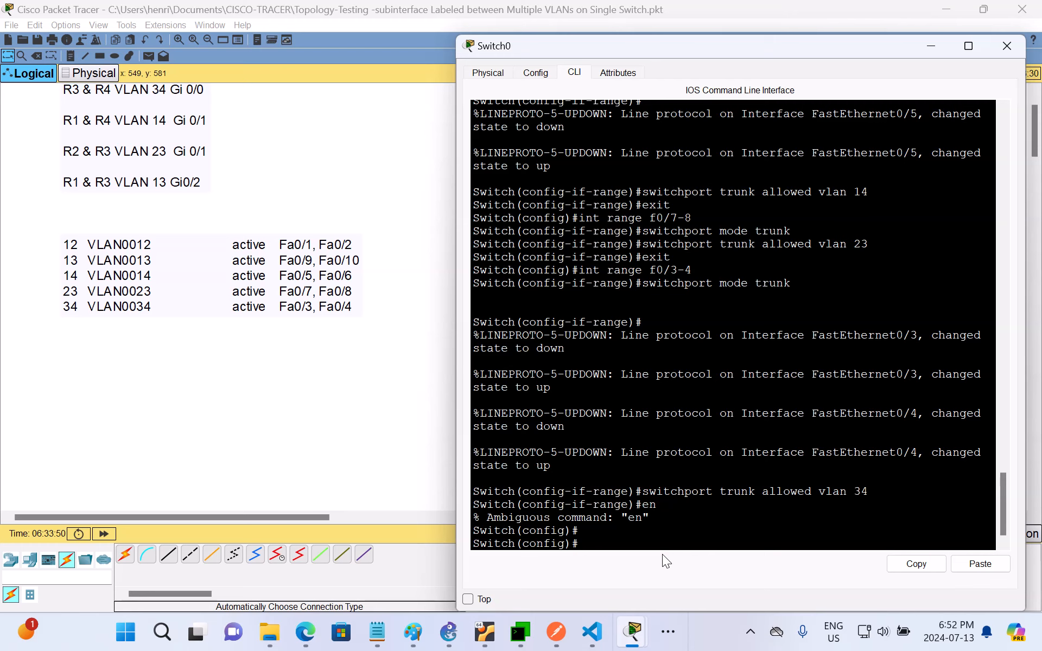
{"action": "type", "text": "end"}
{"action": "key", "text": "Return"}
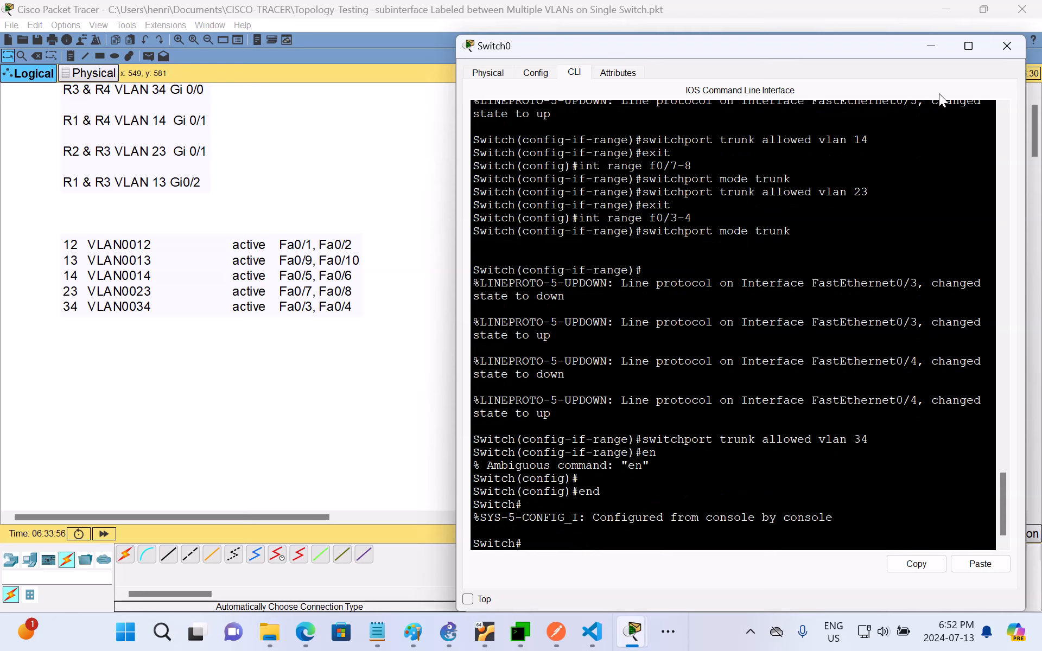
{"action": "left_click", "coordinate": [931, 46]}
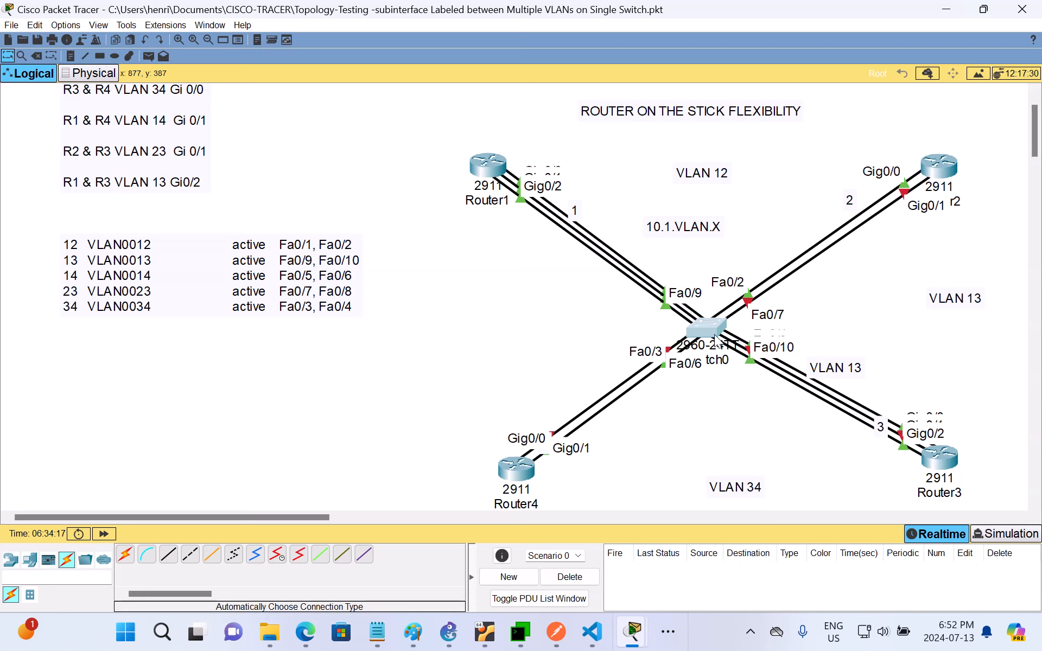
- Run show interface trunk on Switch0 and review each port's trunk status and allowed VLANs
{"action": "mouse_move", "coordinate": [714, 334]}
{"action": "mouse_move", "coordinate": [633, 631]}
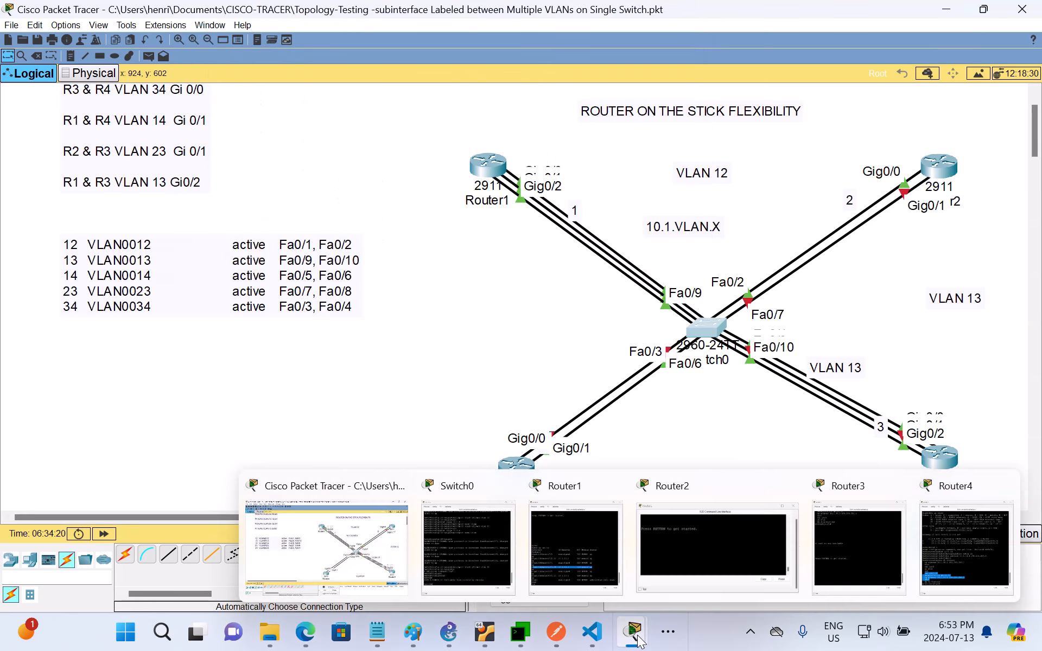
{"action": "left_click", "coordinate": [486, 555]}
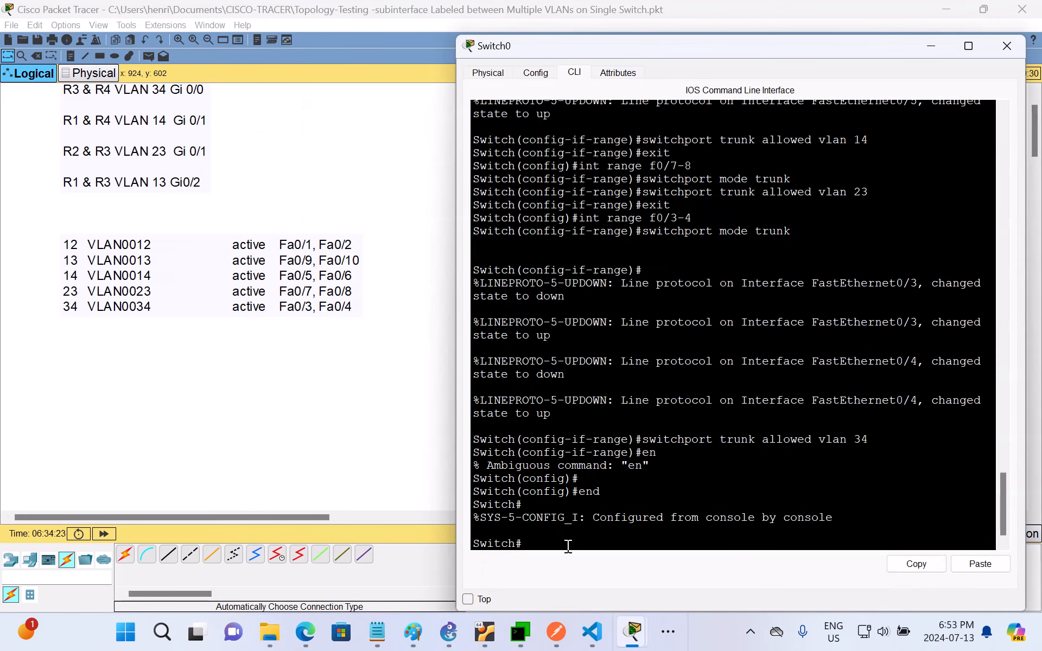
{"action": "key", "text": "Return"}
{"action": "key", "text": "Return"}
{"action": "key", "text": "Return"}
{"action": "key", "text": "Return"}
{"action": "key", "text": "Return"}
{"action": "key", "text": "Return"}
{"action": "key", "text": "Return"}
{"action": "key", "text": "Return"}
{"action": "key", "text": "Return"}
{"action": "key", "text": "Return"}
{"action": "key", "text": "Return"}
{"action": "key", "text": "Return"}
{"action": "key", "text": "Return"}
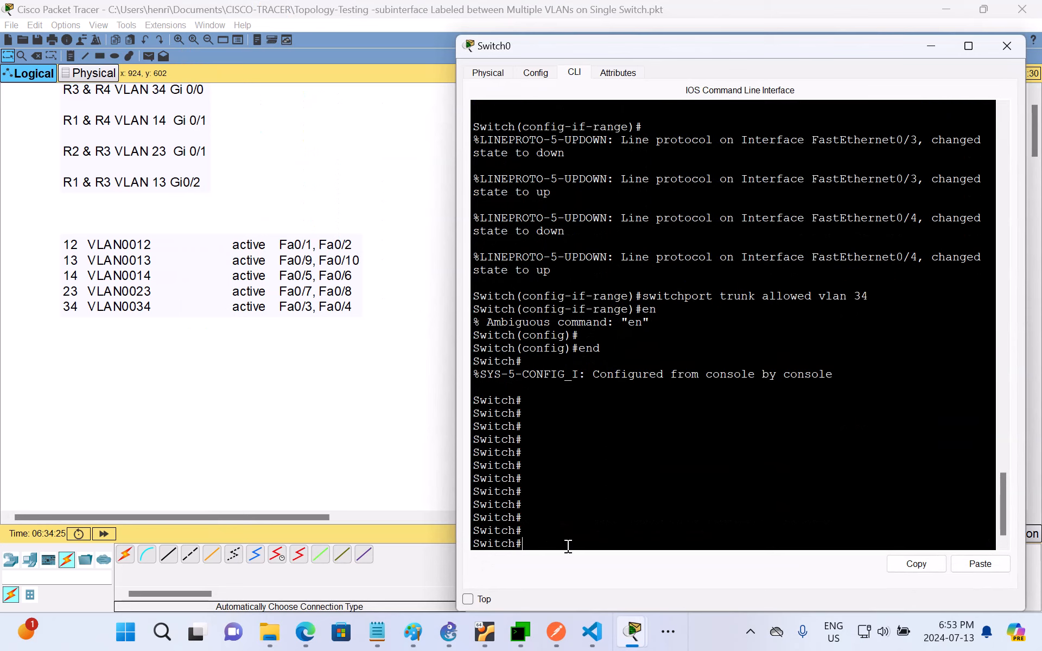
{"action": "type", "text": "show"}
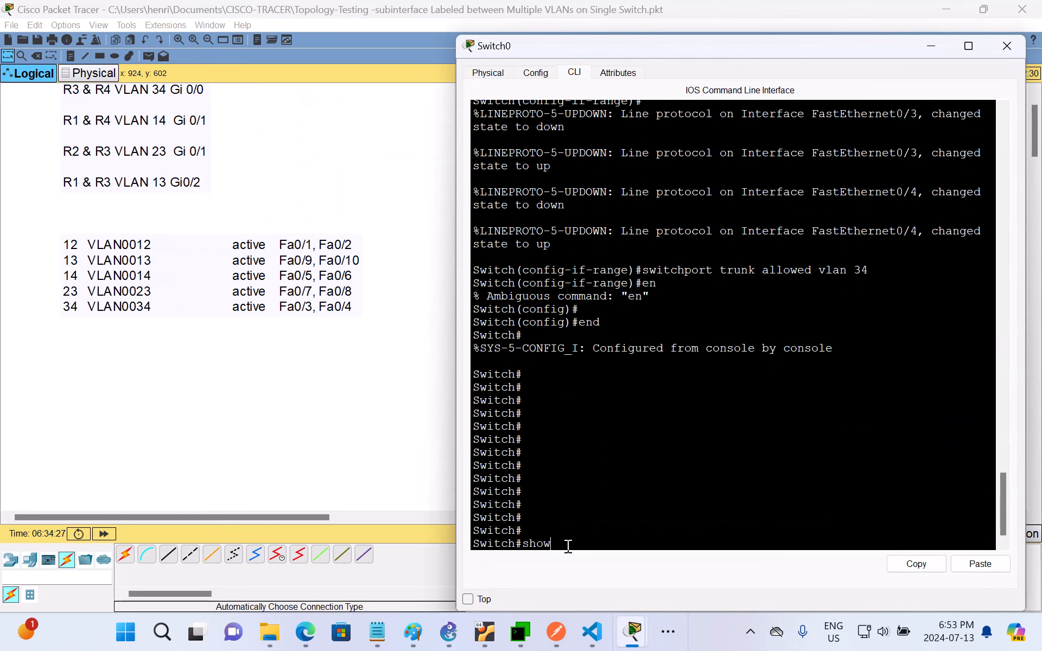
{"action": "type", "text": " interface trunk"}
{"action": "key", "text": "Return"}
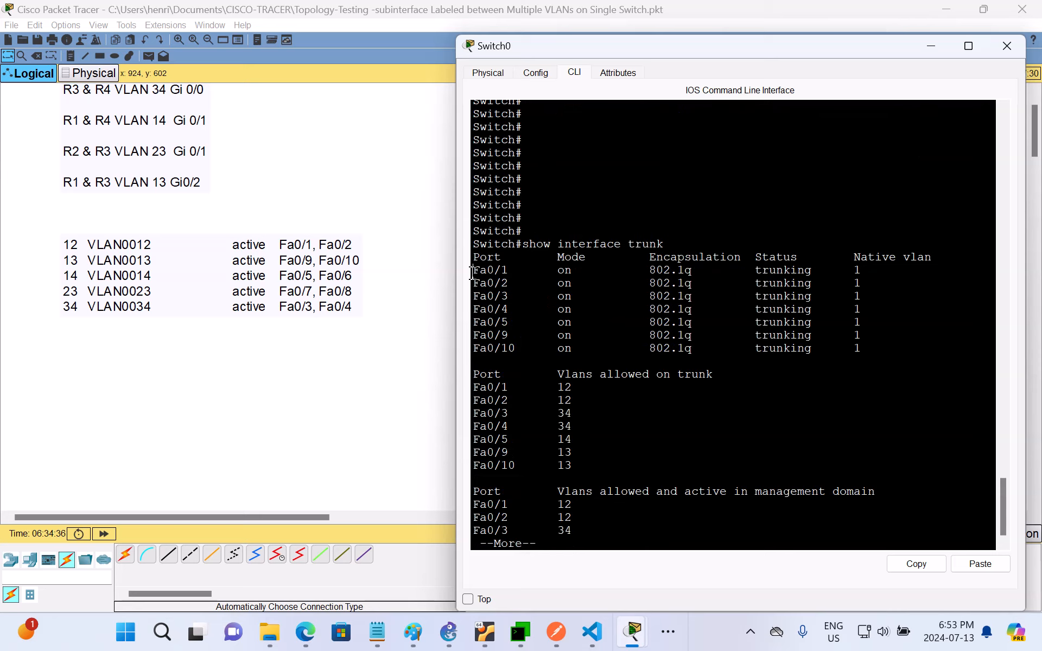
{"action": "left_click_drag", "start_coordinate": [471, 271], "coordinate": [887, 349]}
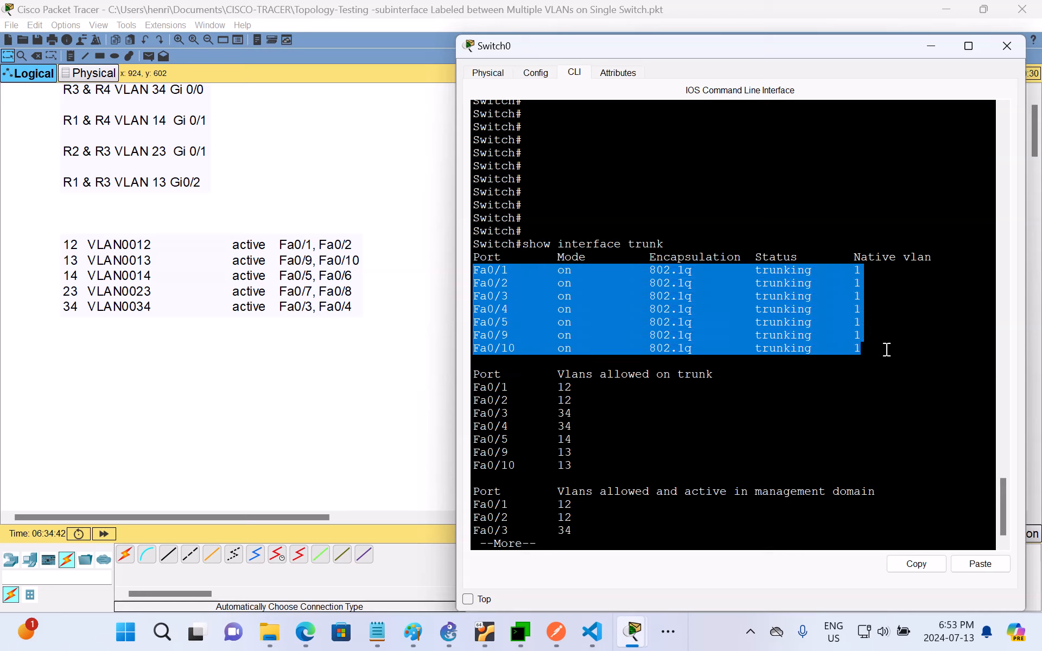
{"action": "left_click", "coordinate": [917, 453]}
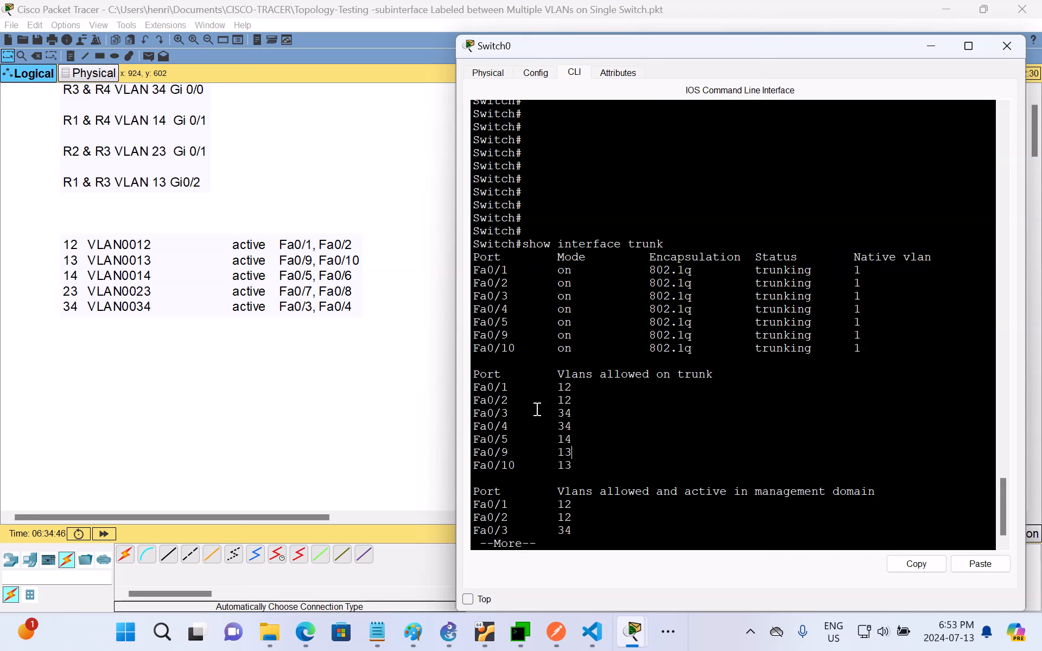
{"action": "scroll", "coordinate": [596, 399], "scroll_direction": "down", "scroll_amount": 1}
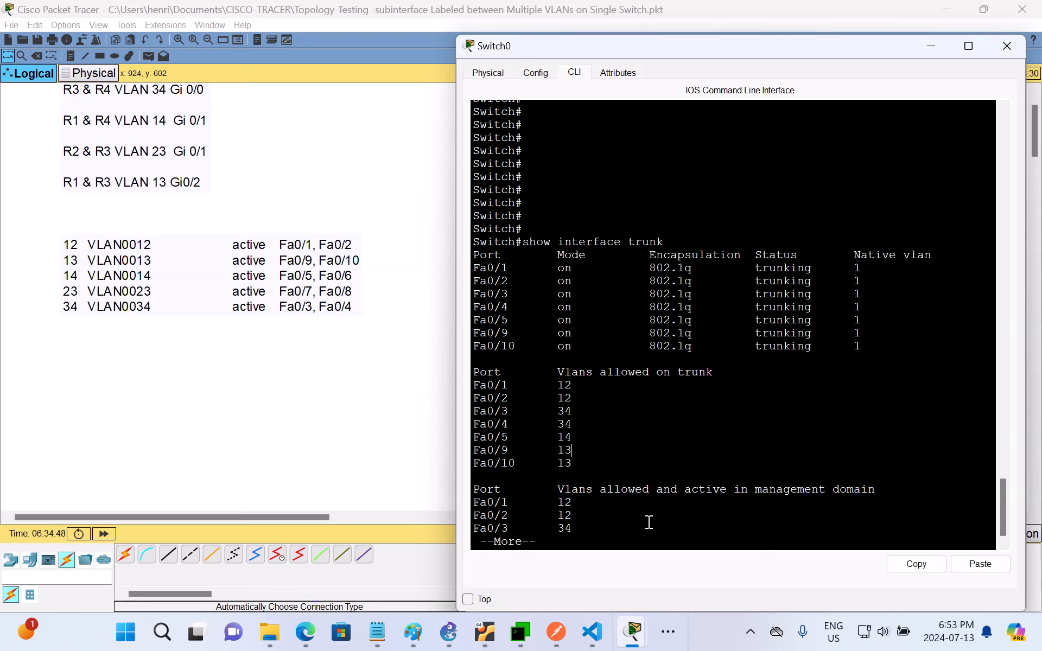
{"action": "key", "text": "space"}
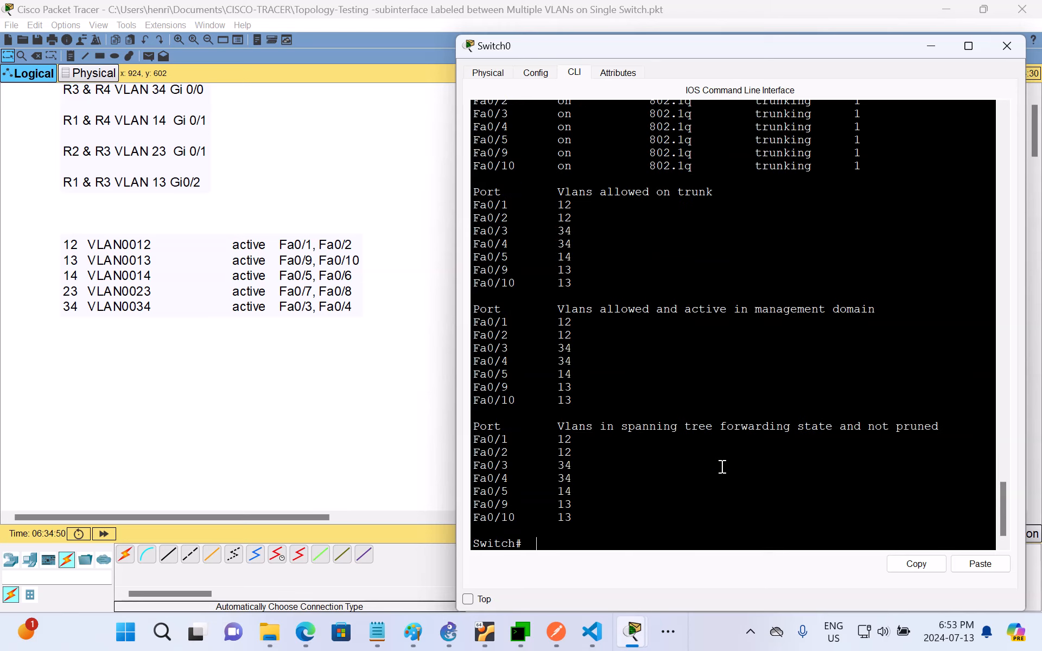
{"action": "left_click", "coordinate": [931, 46]}
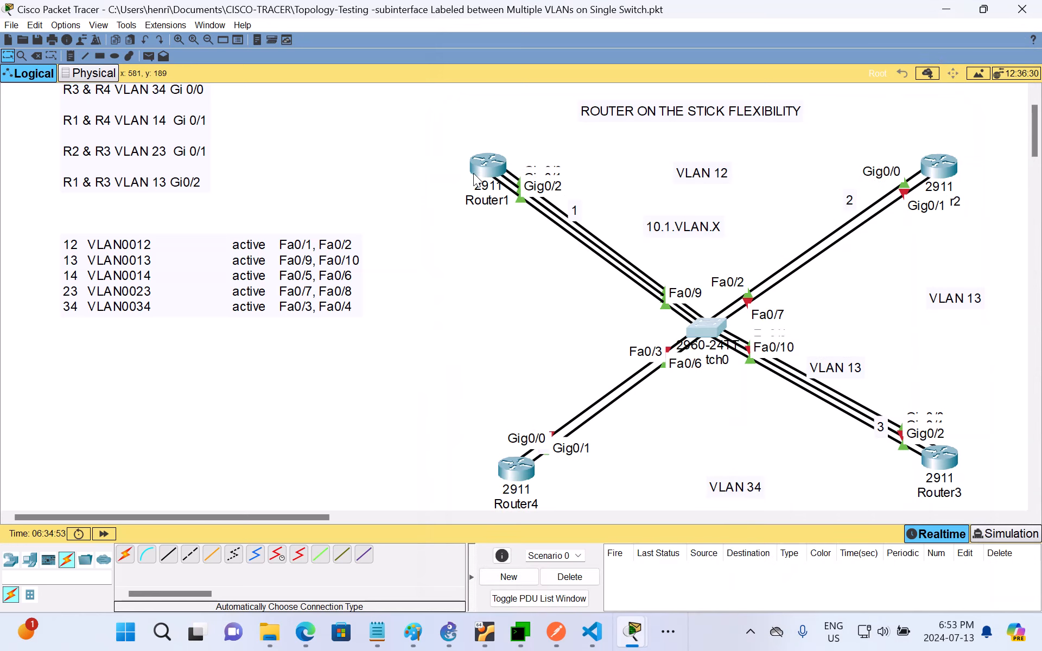
- Switch to the topology image in Paint and sketch freehand marks from R-1 to R-2, beside R-3, and from R-1 to R-4
{"action": "mouse_move", "coordinate": [483, 176]}
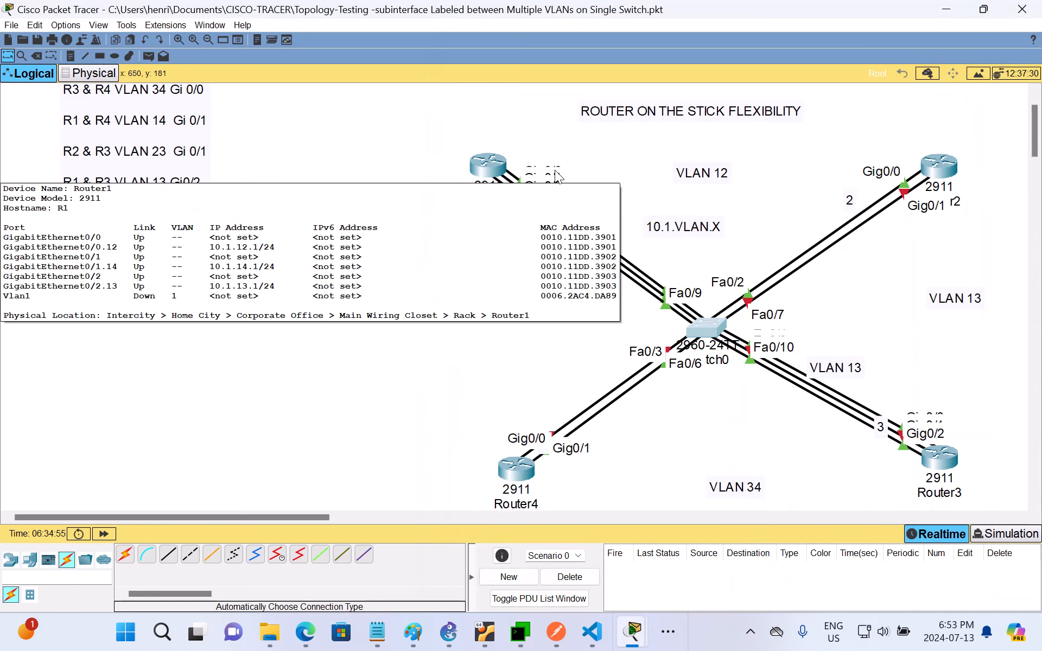
{"action": "left_click", "coordinate": [427, 631]}
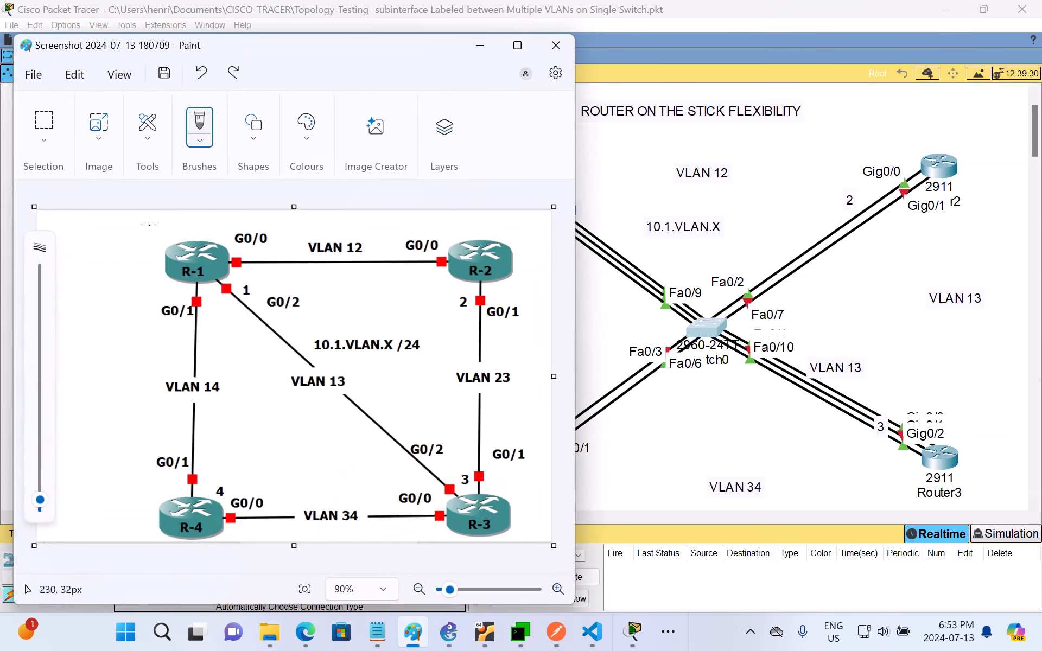
{"action": "left_click_drag", "start_coordinate": [149, 224], "coordinate": [171, 230]}
{"action": "mouse_move", "coordinate": [508, 483]}
{"action": "left_mouse_down"}
{"action": "mouse_move", "coordinate": [539, 499]}
{"action": "mouse_move", "coordinate": [514, 525]}
{"action": "left_mouse_up"}
{"action": "mouse_move", "coordinate": [208, 227]}
{"action": "left_mouse_down"}
{"action": "mouse_move", "coordinate": [386, 219]}
{"action": "mouse_move", "coordinate": [448, 233]}
{"action": "mouse_move", "coordinate": [419, 237]}
{"action": "left_mouse_up"}
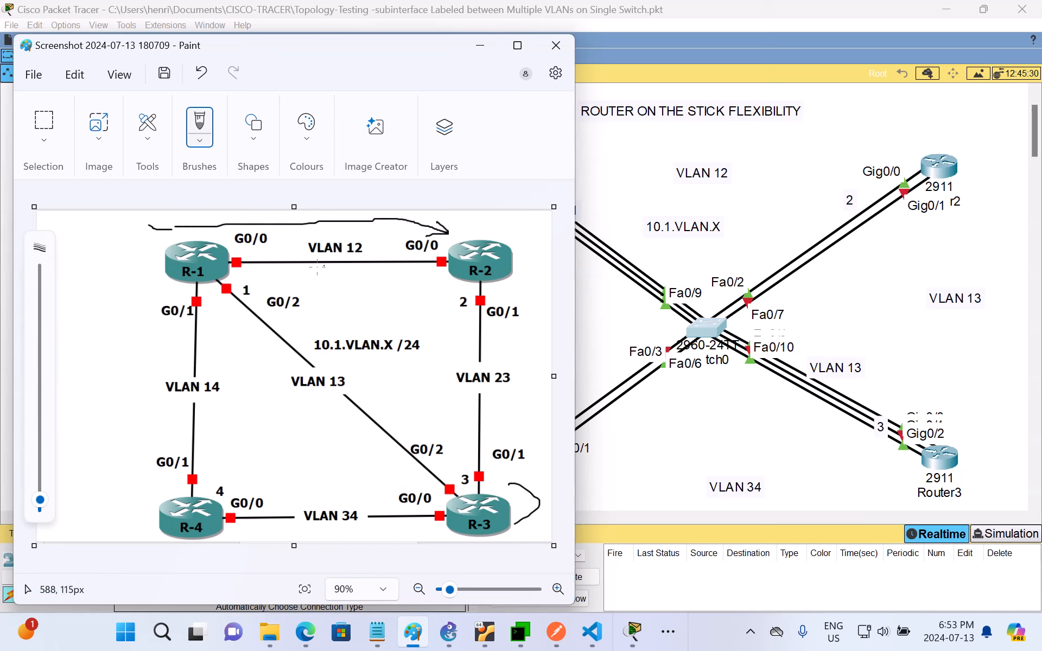
{"action": "mouse_move", "coordinate": [154, 264]}
{"action": "left_mouse_down"}
{"action": "mouse_move", "coordinate": [143, 280]}
{"action": "mouse_move", "coordinate": [142, 498]}
{"action": "left_mouse_up"}
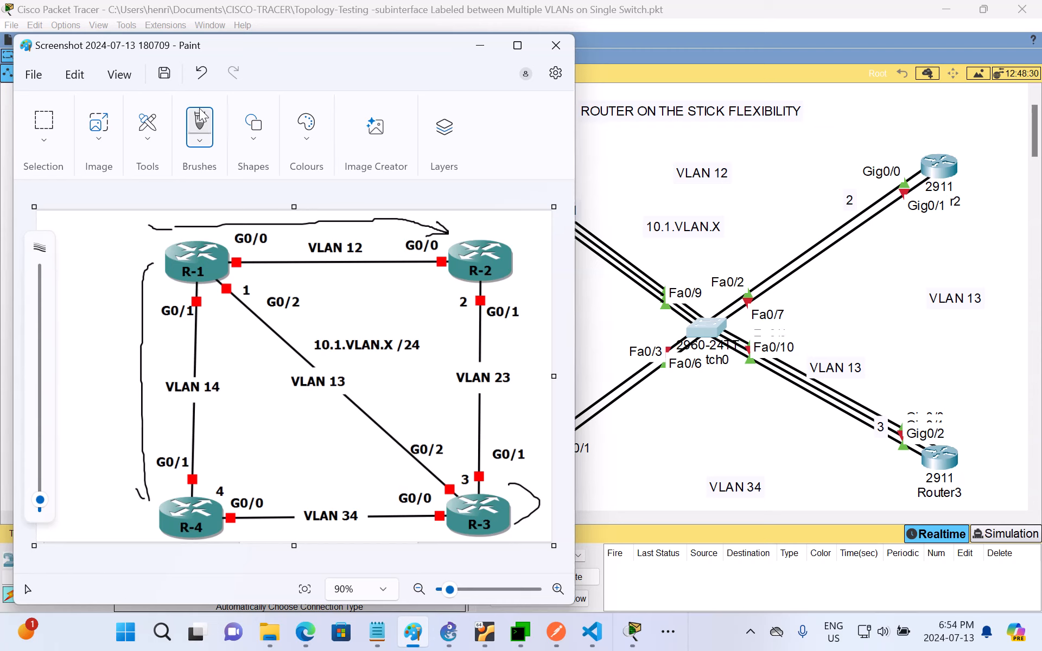
- Undo all the freehand strokes on the topology image and return to Packet Tracer
{"action": "left_click", "coordinate": [202, 73]}
{"action": "left_click", "coordinate": [201, 73]}
{"action": "left_click", "coordinate": [202, 74]}
{"action": "left_click", "coordinate": [202, 74]}
{"action": "left_click", "coordinate": [202, 74]}
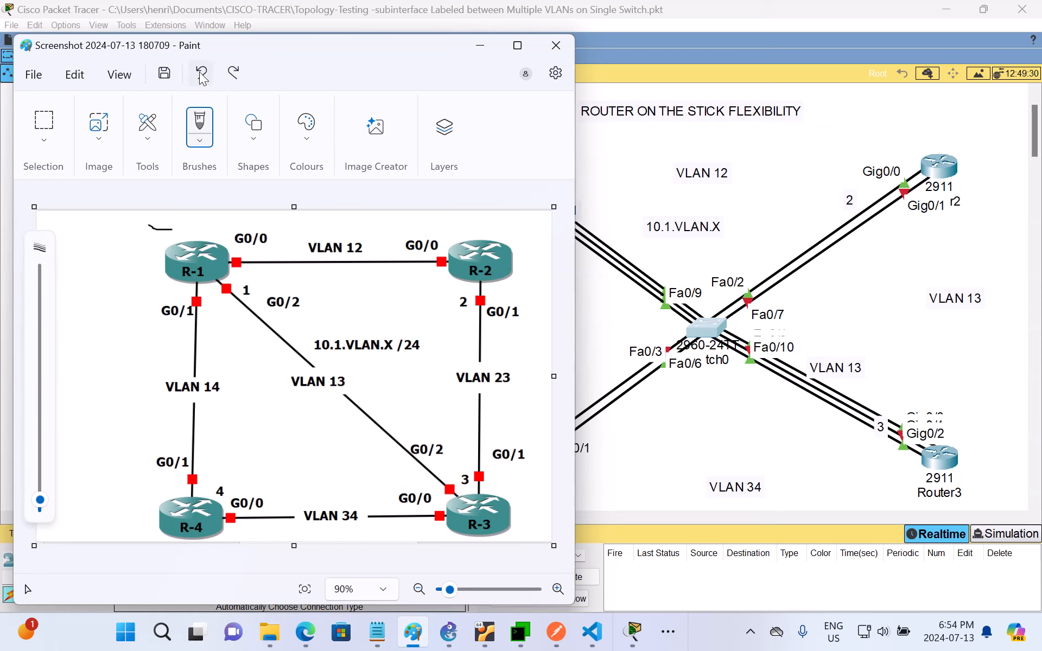
{"action": "left_click", "coordinate": [202, 73]}
{"action": "left_click", "coordinate": [468, 50]}
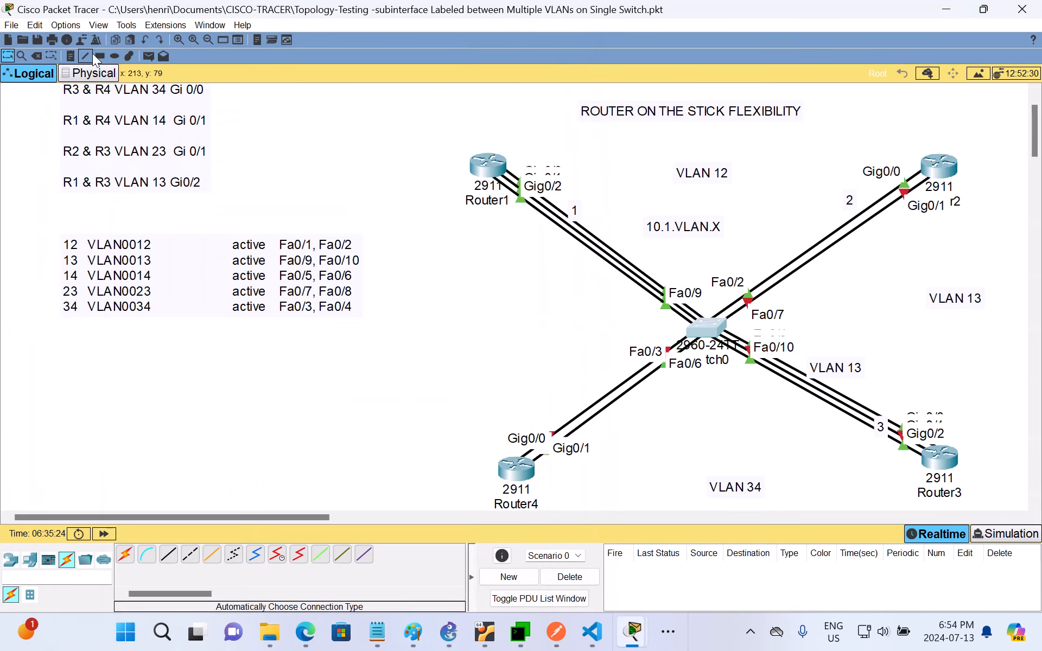
- Place a text note reading 10.10.12.2 above the Gig0/0 label beside Router2
{"action": "left_click", "coordinate": [69, 55]}
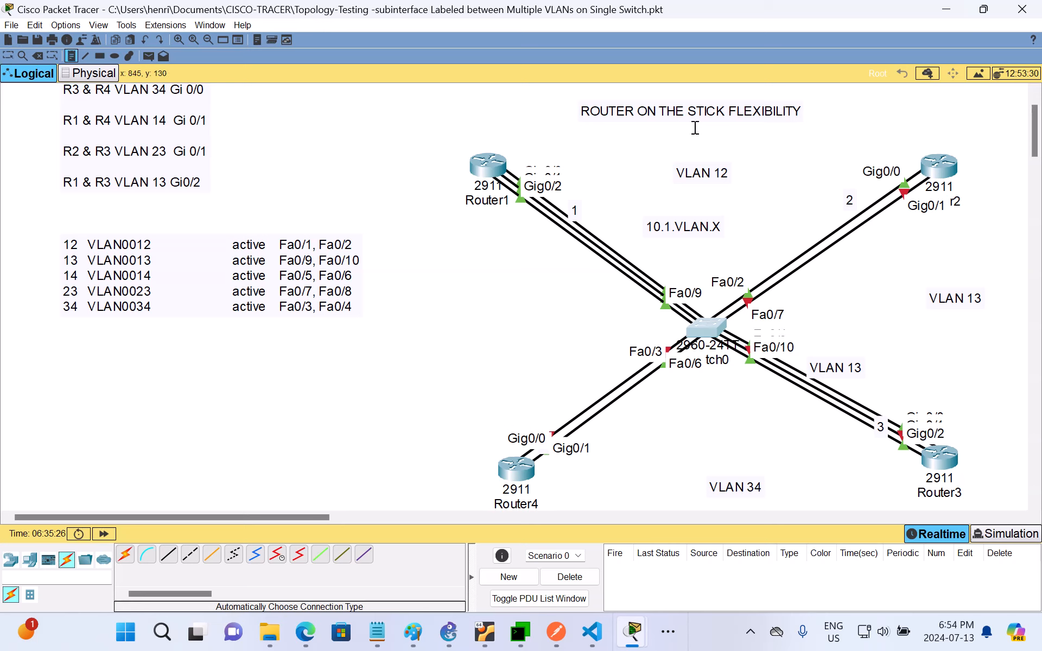
{"action": "left_click", "coordinate": [850, 130]}
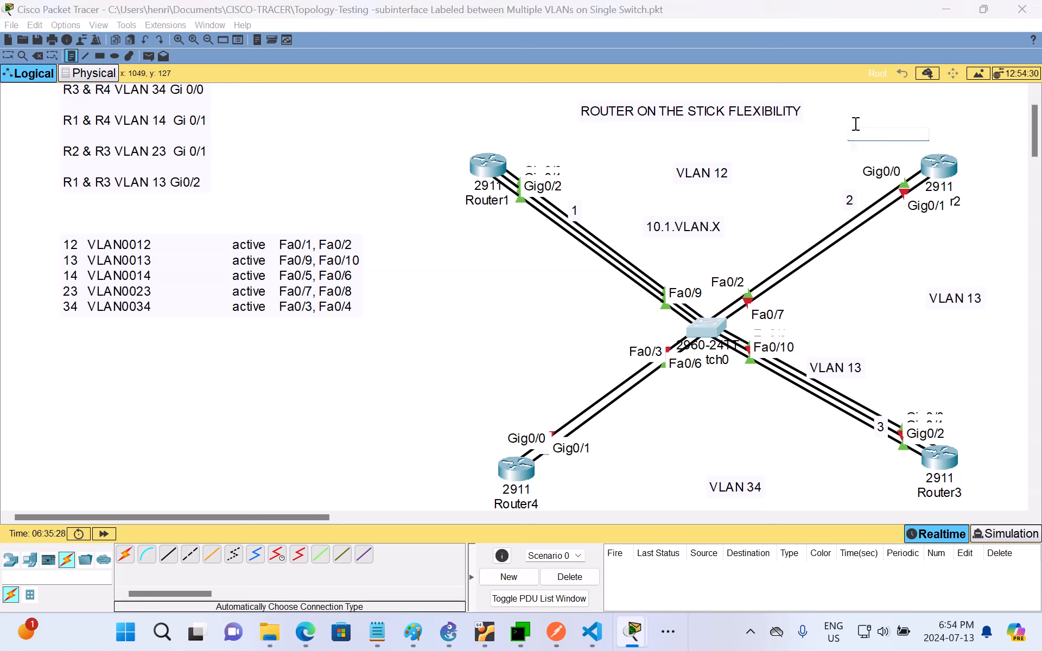
{"action": "type", "text": "10.10"}
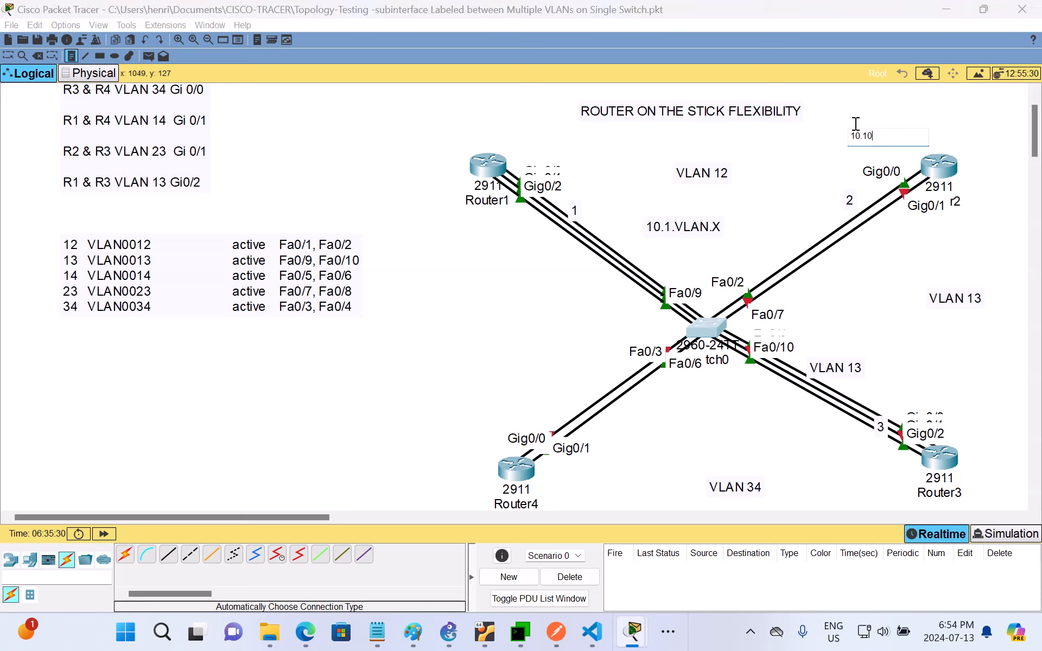
{"action": "type", "text": ".12.2"}
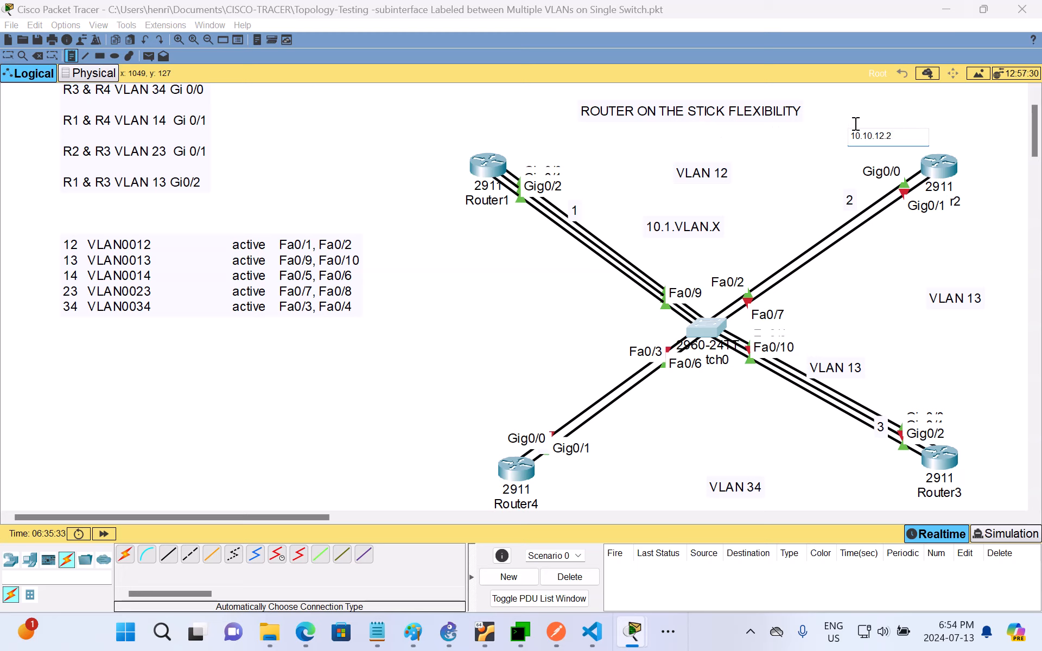
{"action": "left_click", "coordinate": [804, 188]}
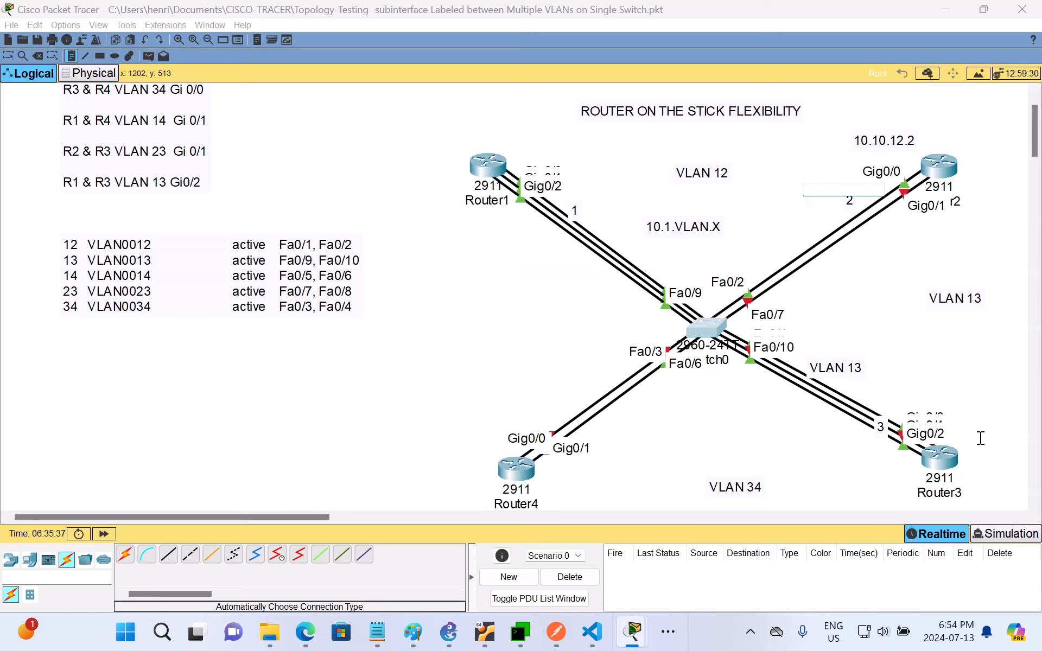
- Add a text note reading 10.10.23.3 beside Router3 and move it just above the router's interface labels
{"action": "left_click", "coordinate": [983, 466]}
{"action": "type", "text": "10.10"}
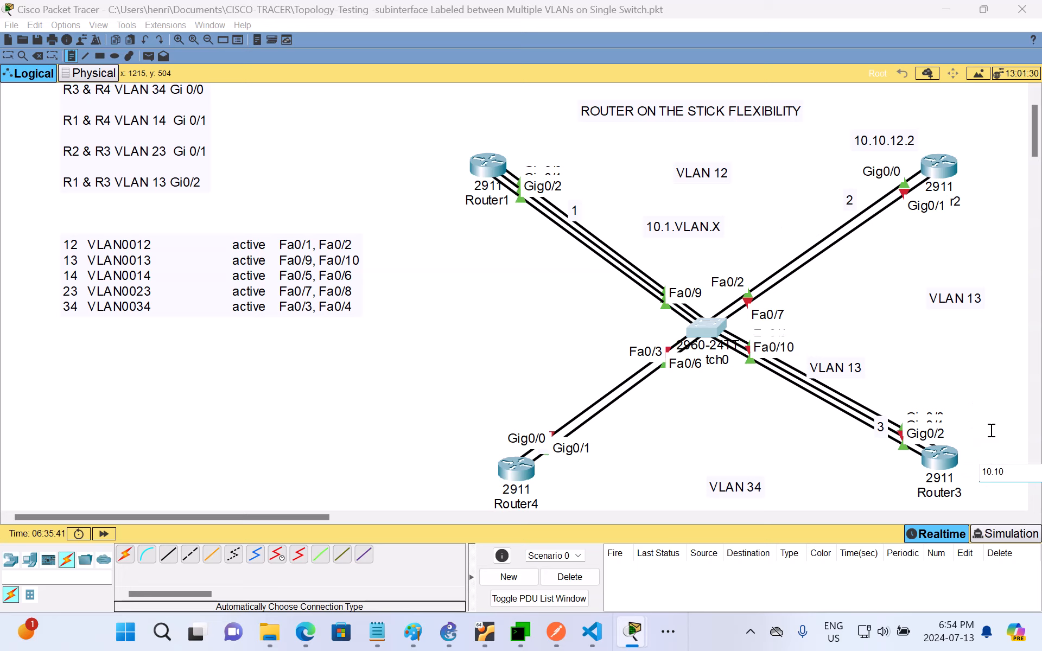
{"action": "type", "text": ".23.3"}
{"action": "key", "text": "Escape"}
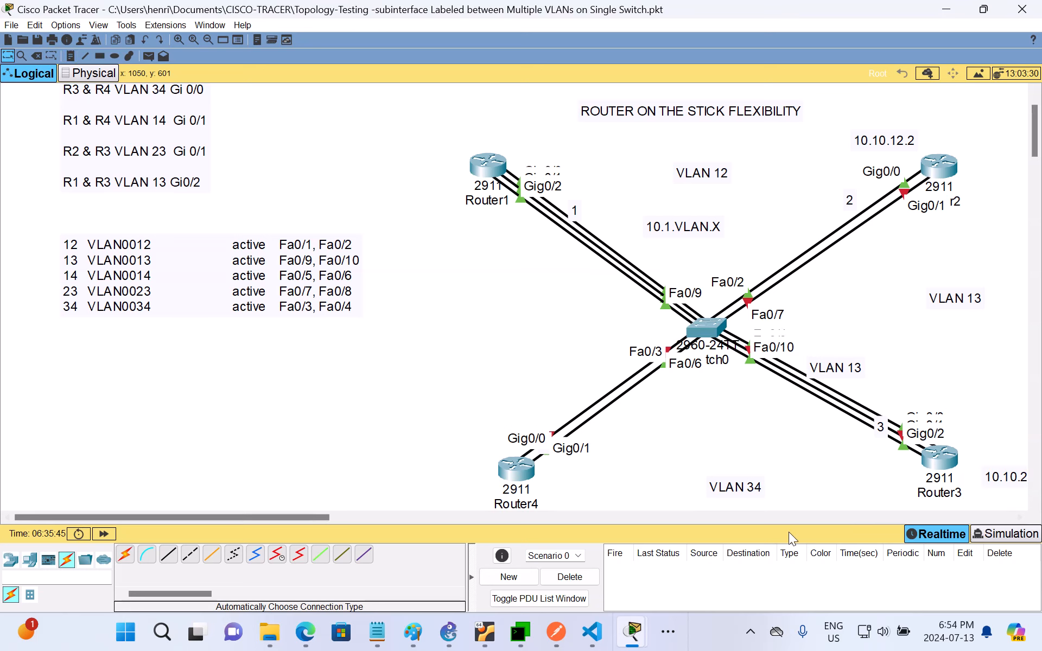
{"action": "left_click_drag", "start_coordinate": [1018, 478], "coordinate": [988, 410]}
{"action": "left_click", "coordinate": [998, 410]}
{"action": "left_click", "coordinate": [992, 431]}
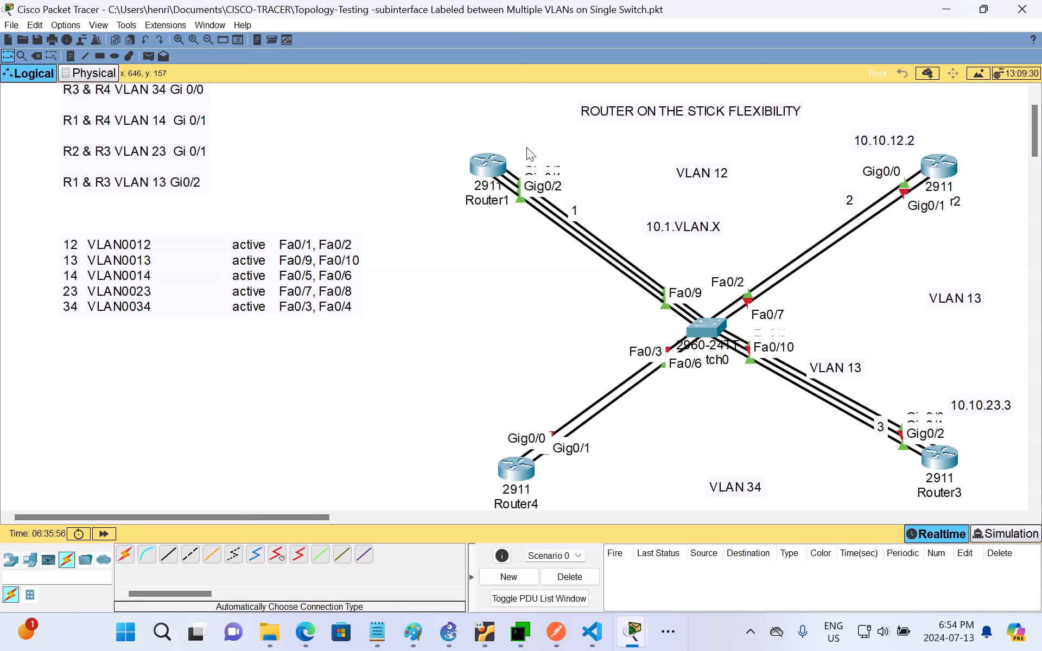
- Add a text note reading 10.1.13.3 beside Router3, on the side of the link towards the switch
{"action": "left_click", "coordinate": [71, 56]}
{"action": "left_click", "coordinate": [788, 426]}
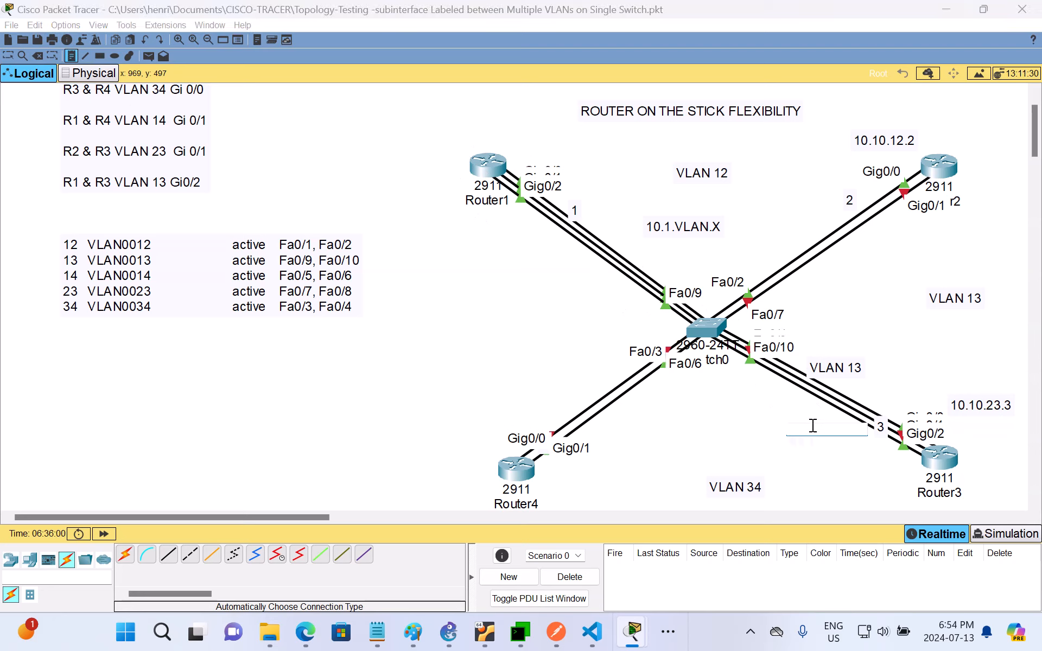
{"action": "type", "text": "10."}
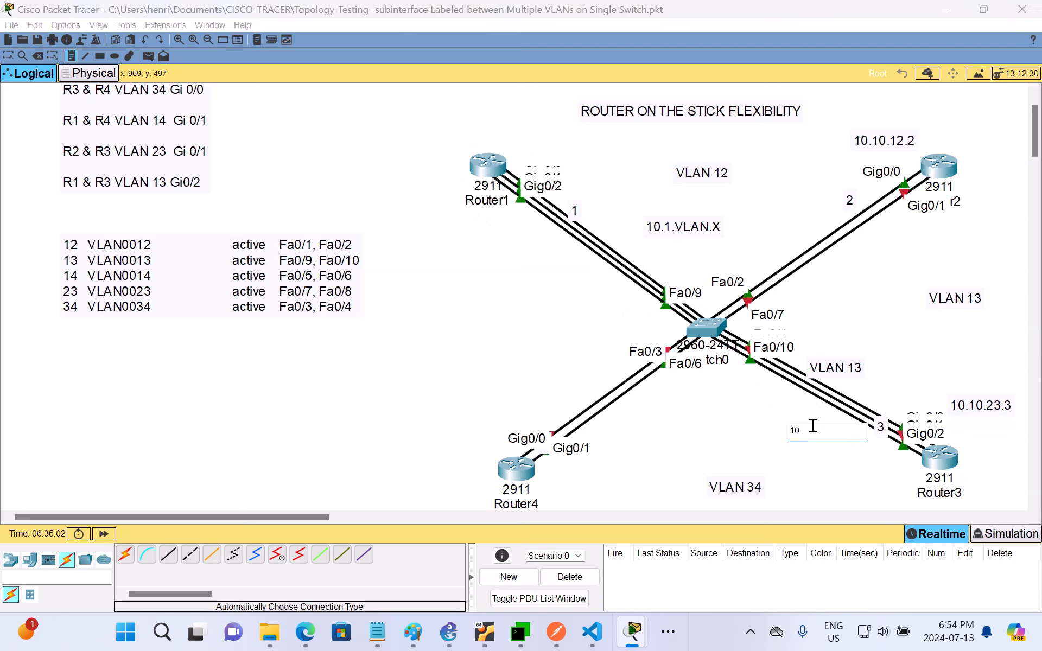
{"action": "type", "text": "1."}
{"action": "type", "text": "23.3"}
{"action": "left_click", "coordinate": [689, 465]}
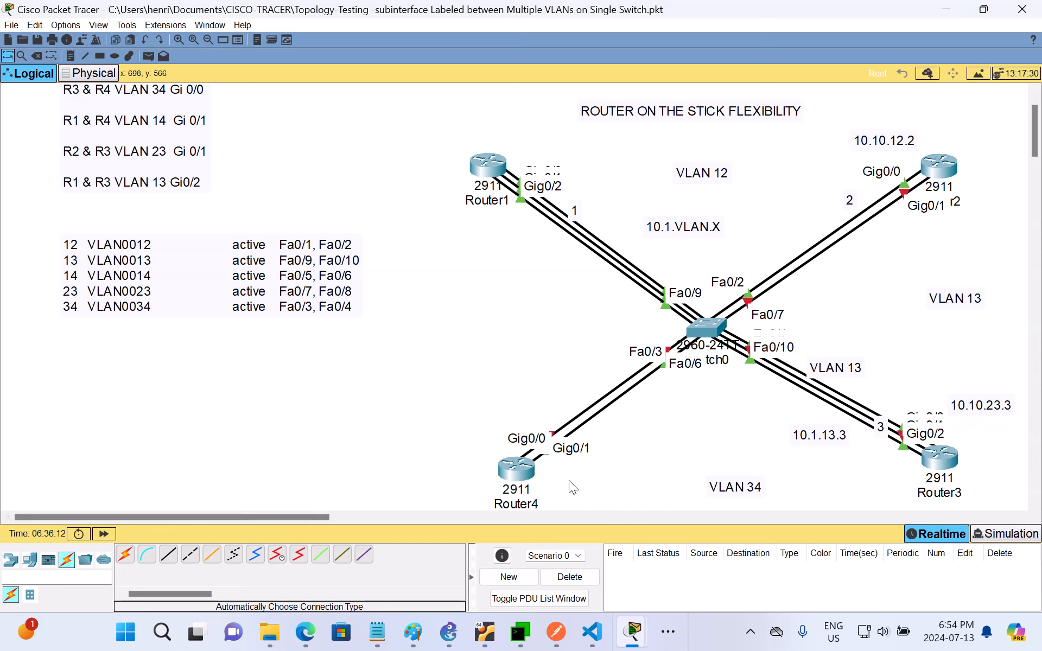
- Add text notes reading 10.1.14.4 above Router4 and 10.1.34.4 beside it, moving the 10.1.34.4 note closer to the router
{"action": "left_click", "coordinate": [73, 55]}
{"action": "left_click", "coordinate": [446, 392]}
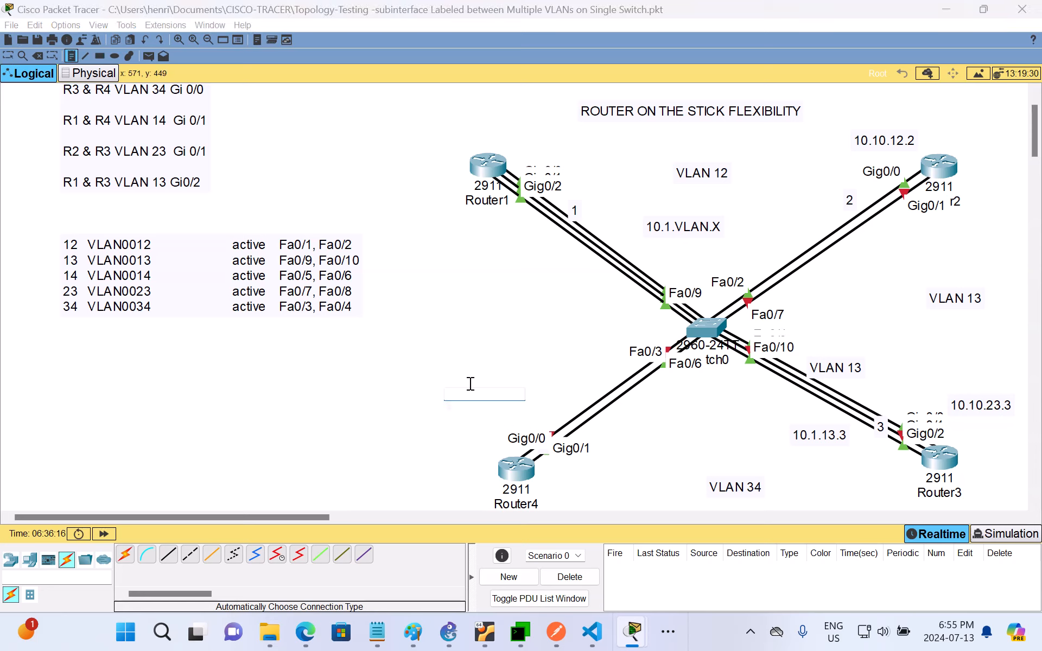
{"action": "type", "text": "10.1.14.4"}
{"action": "left_click", "coordinate": [625, 466]}
{"action": "type", "text": "10.1.34.4"}
{"action": "left_click", "coordinate": [672, 460]}
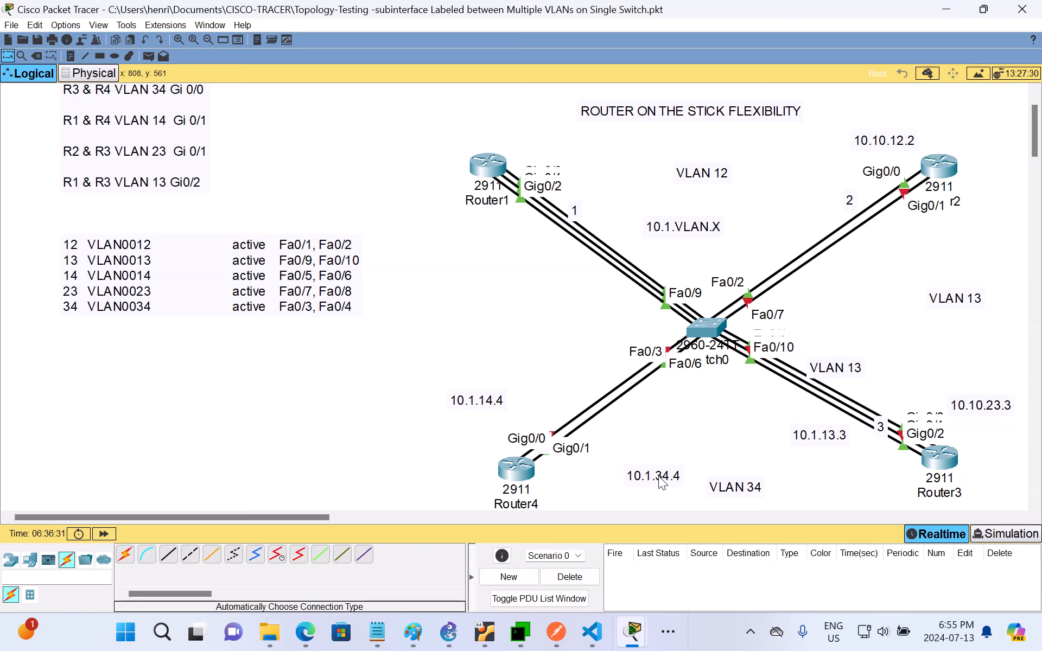
{"action": "left_click_drag", "start_coordinate": [657, 476], "coordinate": [609, 489]}
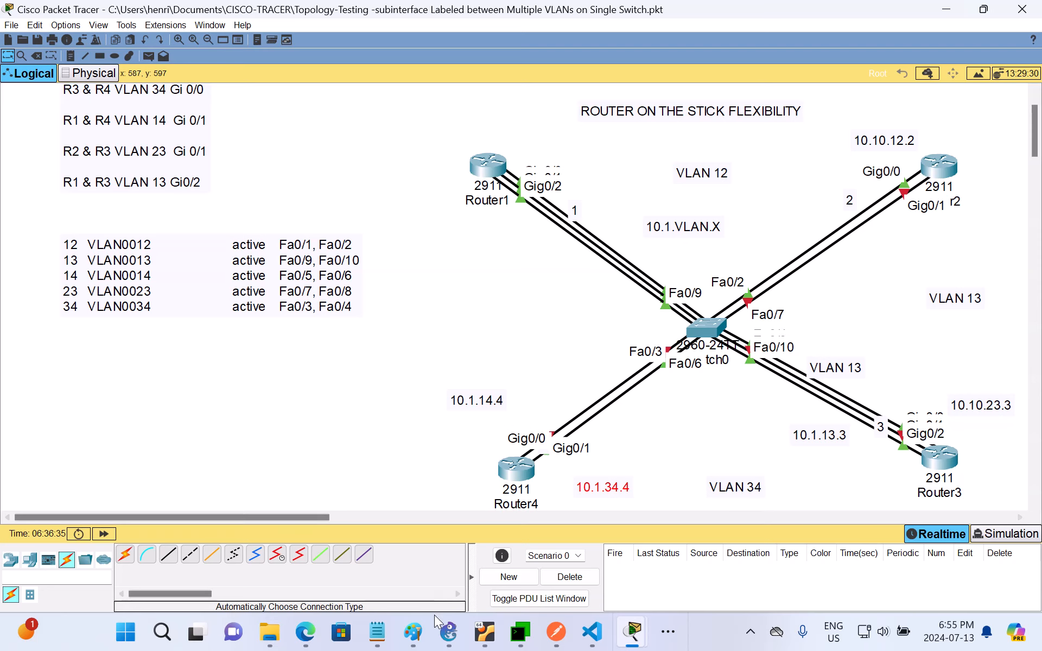
- Sketch a freehand line from R-1 to R-3 on the topology image in Paint, undo it and return to Packet Tracer
{"action": "left_click", "coordinate": [418, 524]}
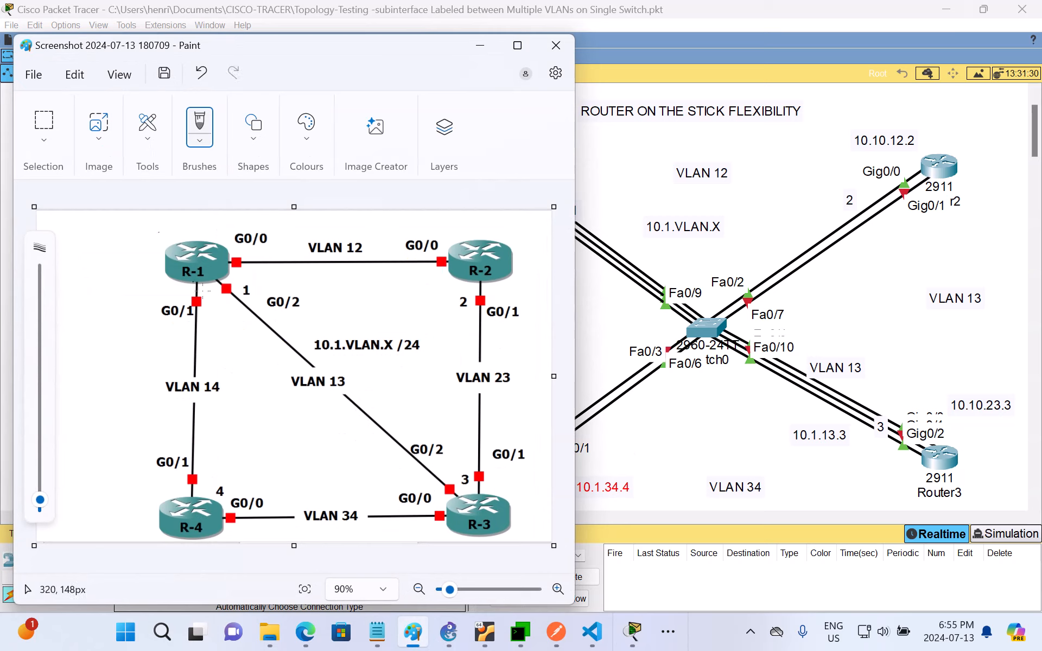
{"action": "mouse_move", "coordinate": [247, 271]}
{"action": "left_mouse_down"}
{"action": "mouse_move", "coordinate": [316, 311]}
{"action": "mouse_move", "coordinate": [463, 470]}
{"action": "mouse_move", "coordinate": [437, 464]}
{"action": "left_mouse_up"}
{"action": "left_click", "coordinate": [193, 77]}
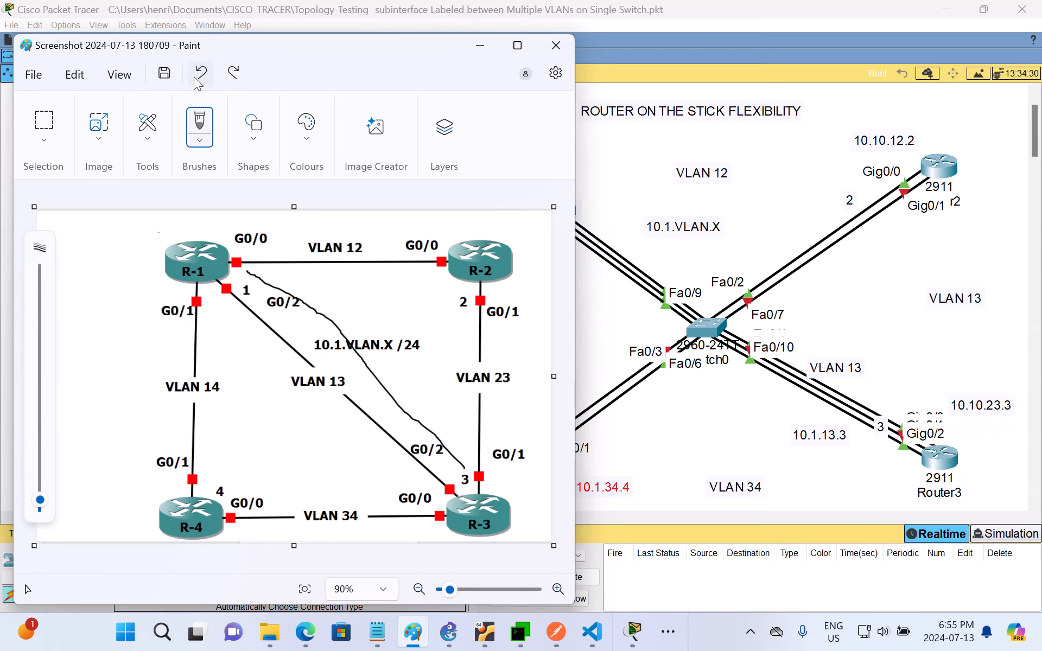
{"action": "left_click", "coordinate": [194, 77]}
{"action": "left_click", "coordinate": [481, 47]}
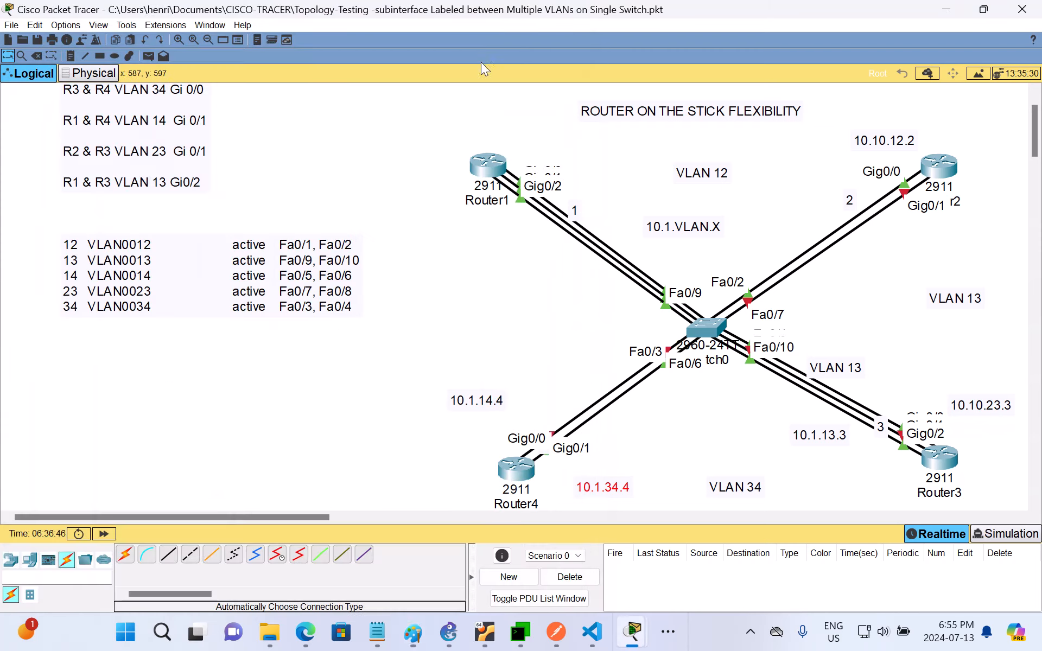
- Open Router1's command line, place its window below the router on the topology and enter privileged EXEC mode
{"action": "mouse_move", "coordinate": [635, 638]}
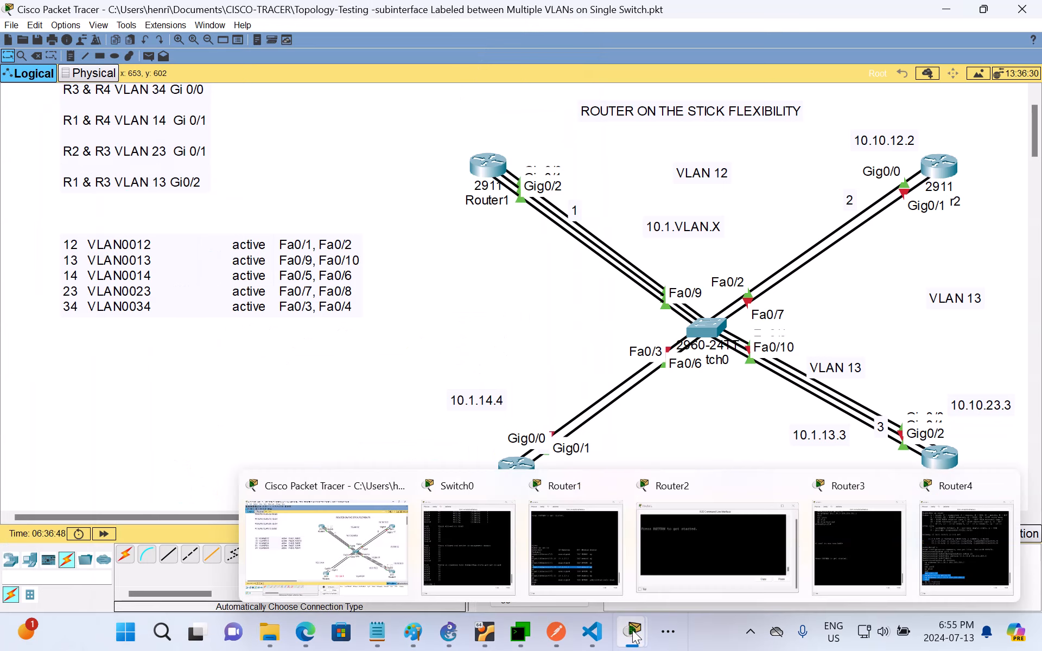
{"action": "left_click", "coordinate": [597, 549]}
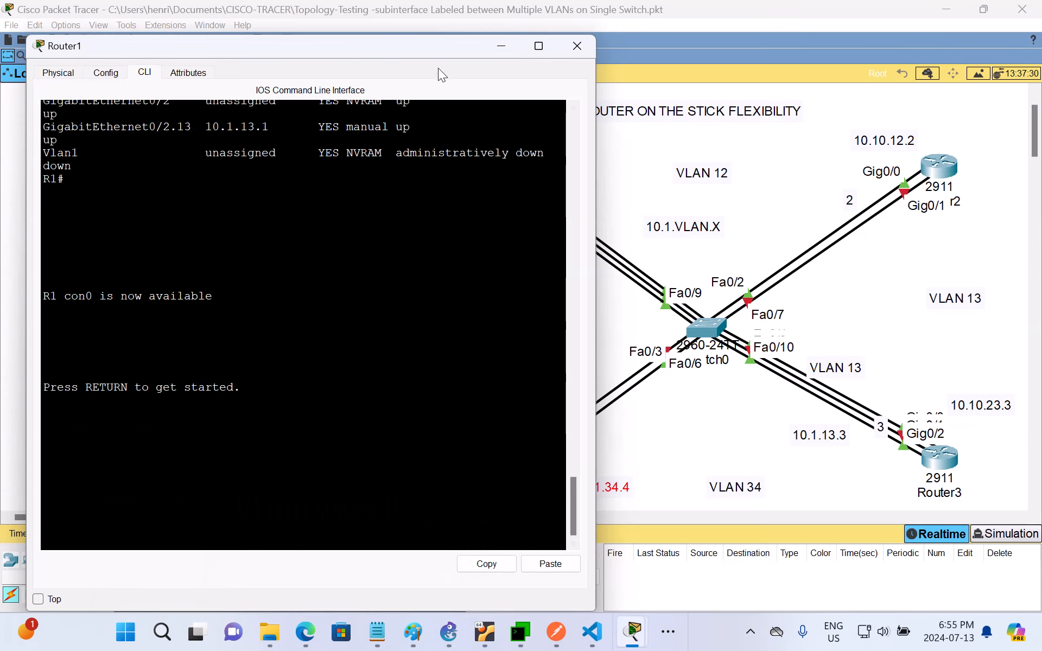
{"action": "left_click_drag", "start_coordinate": [367, 37], "coordinate": [328, 253]}
{"action": "scroll", "coordinate": [330, 374], "scroll_direction": "down", "scroll_amount": 8}
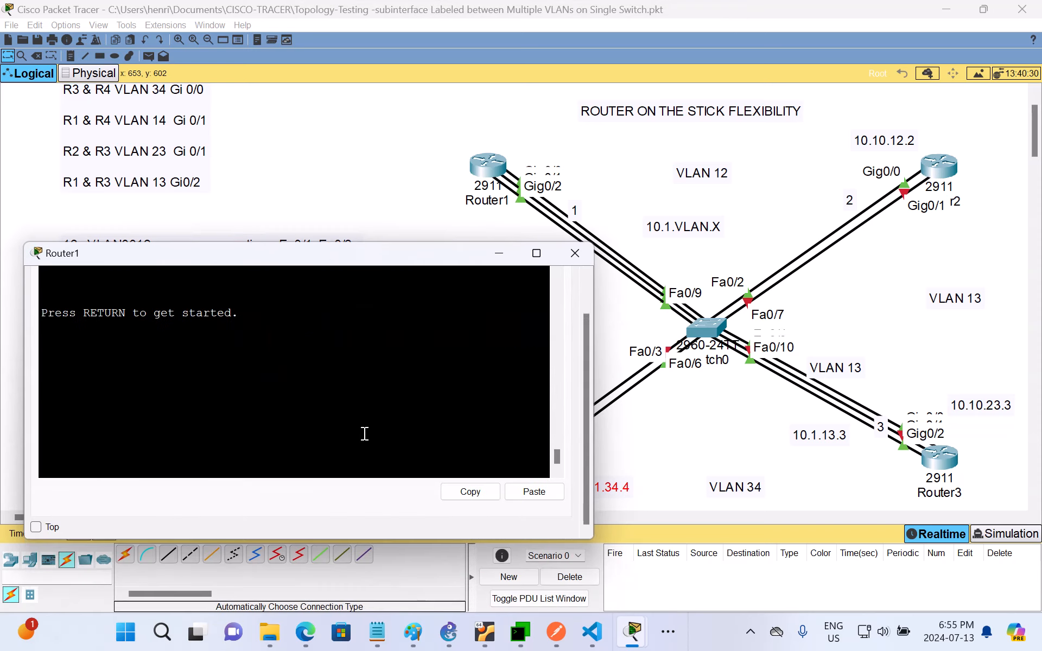
{"action": "key", "text": "Return"}
{"action": "type", "text": "en"}
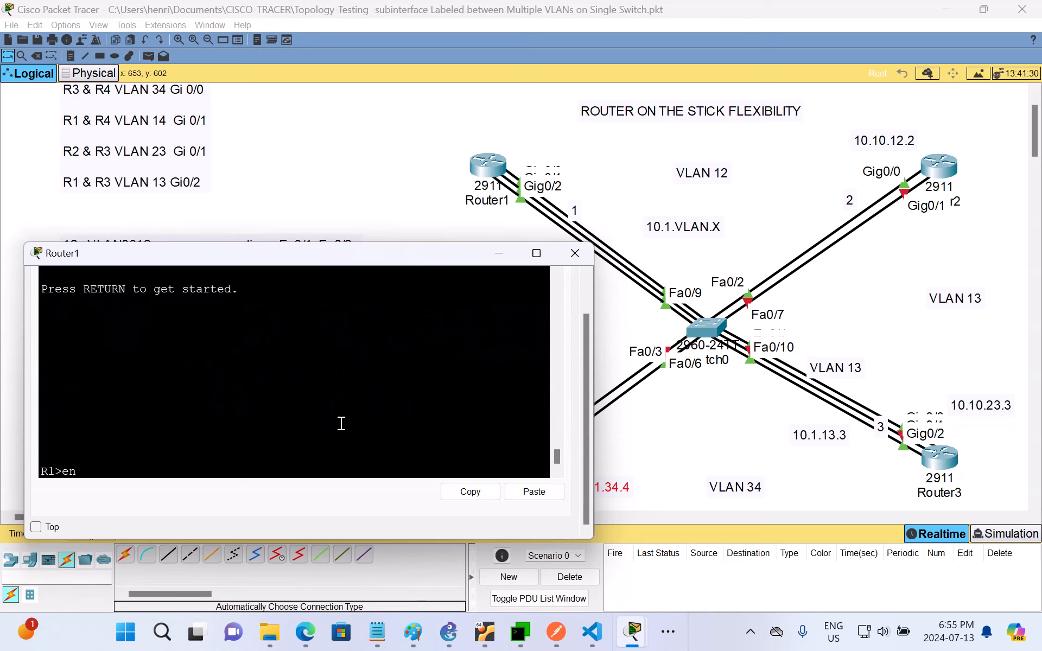
{"action": "key", "text": "Return"}
- Ping Router3 at 10.1.13.3 twice from Router1
{"action": "type", "text": "ping"}
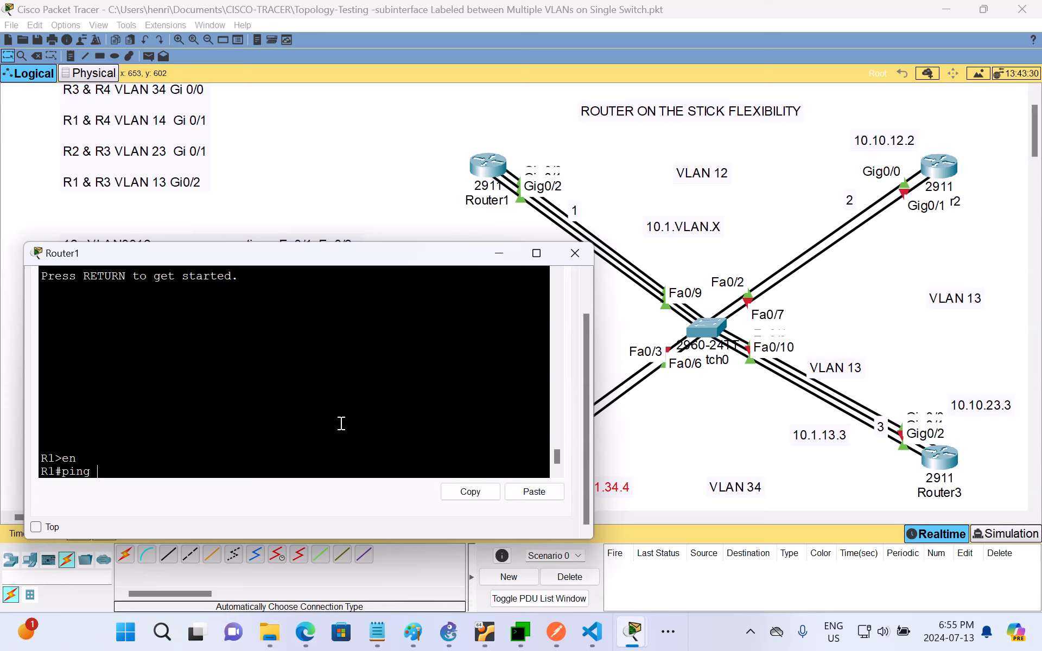
{"action": "type", "text": " 10.1.13.3"}
{"action": "key", "text": "Return"}
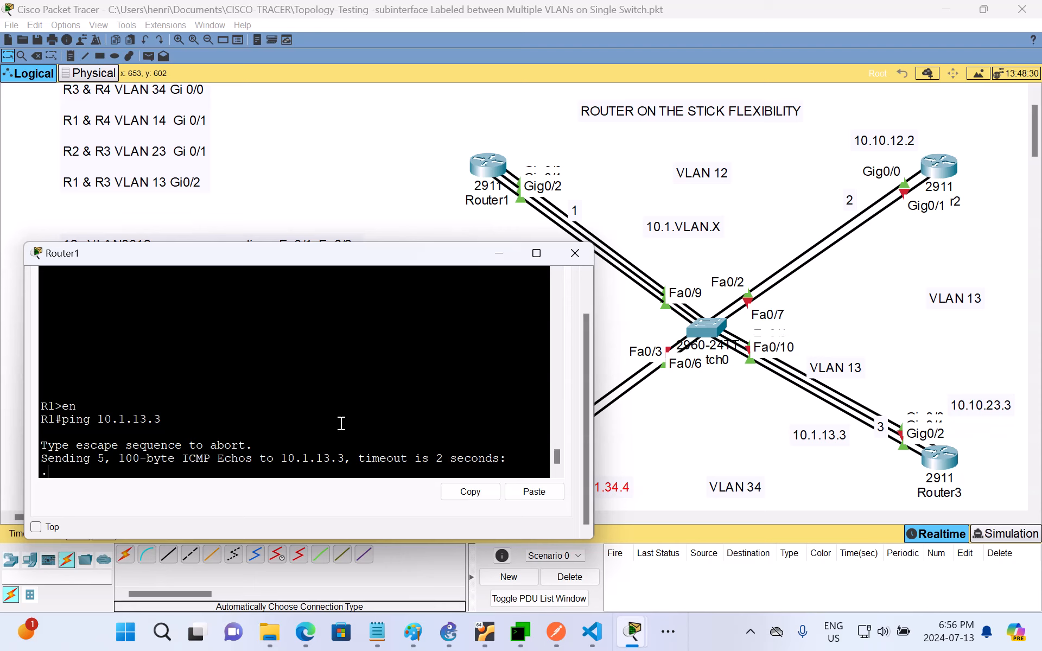
{"action": "key", "text": "Up"}
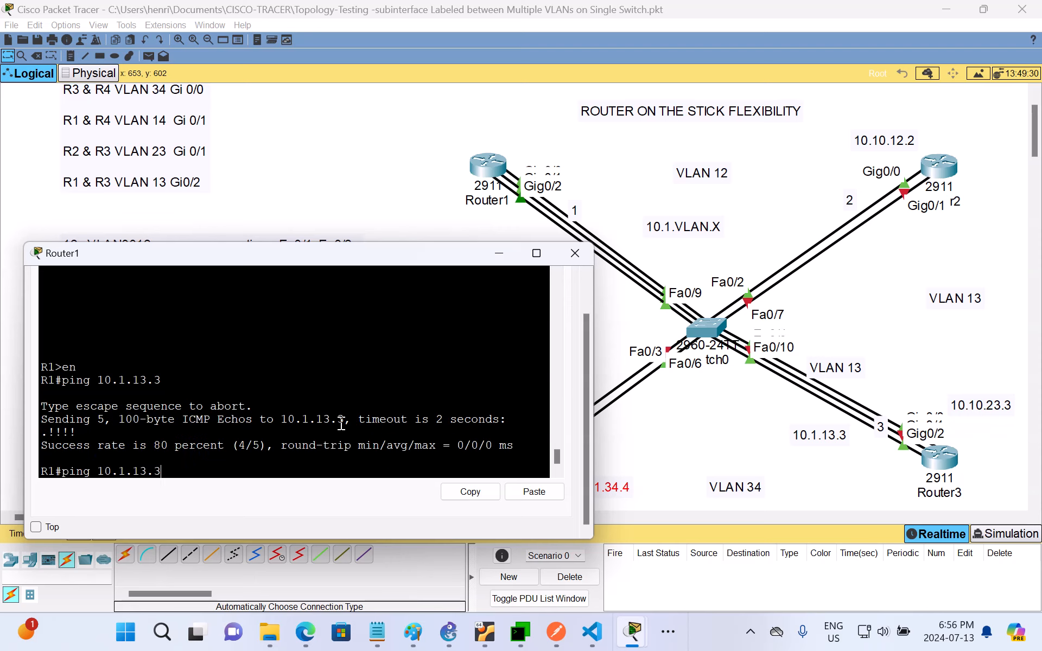
{"action": "key", "text": "Return"}
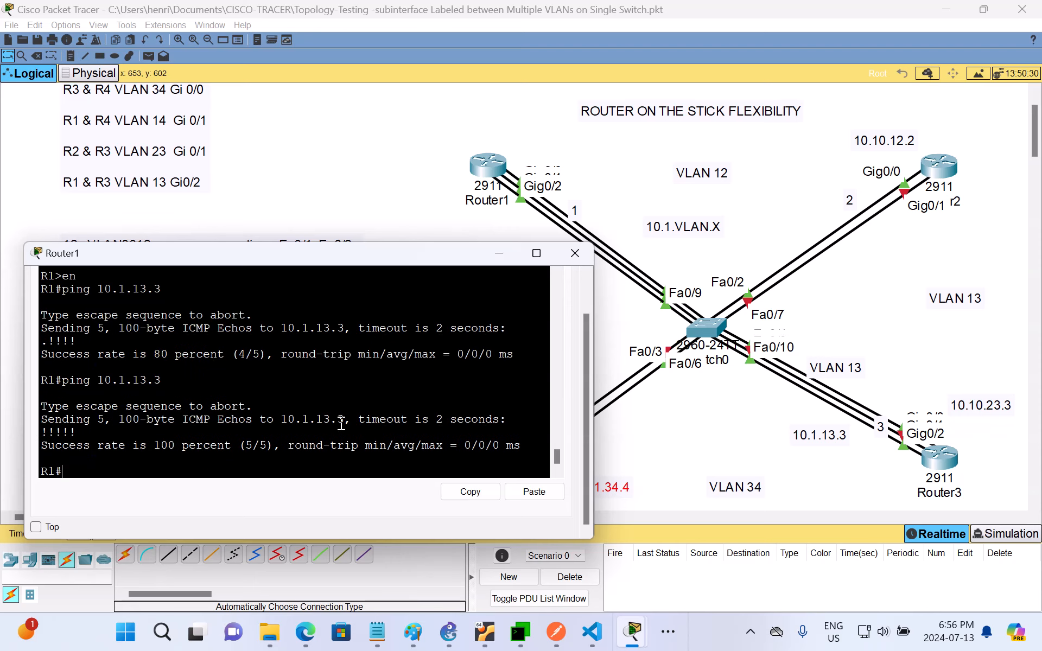
- From Router1, ping Router2 at 10.1.12.2 twice and Router4 at 10.1.14.4 once
{"action": "type", "text": "ping 10.1.12.2"}
{"action": "key", "text": "Return"}
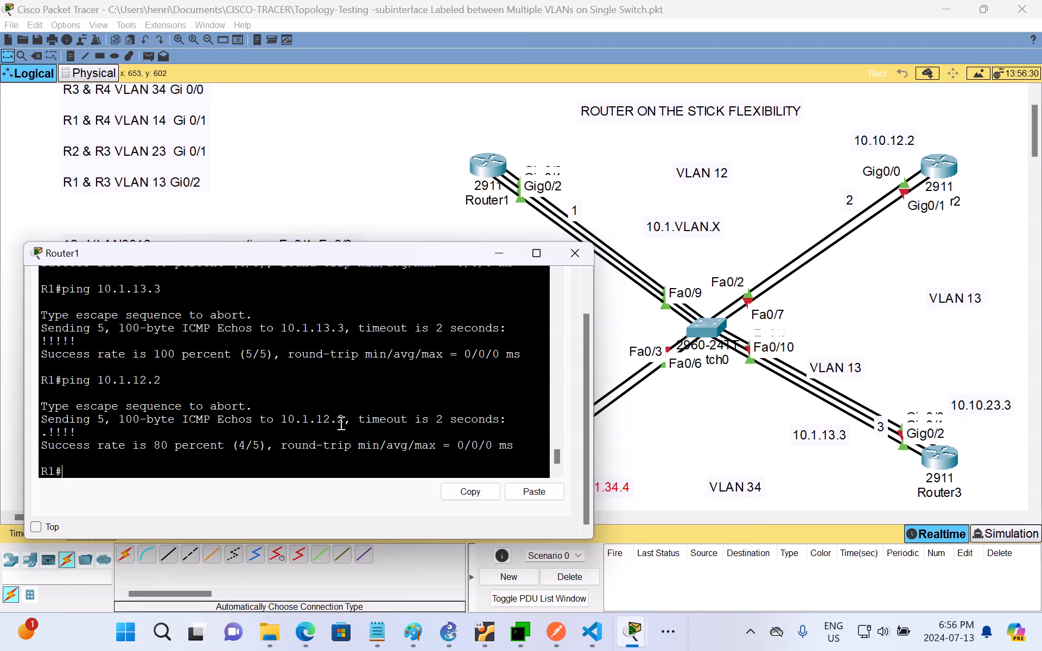
{"action": "key", "text": "Up"}
{"action": "key", "text": "Return"}
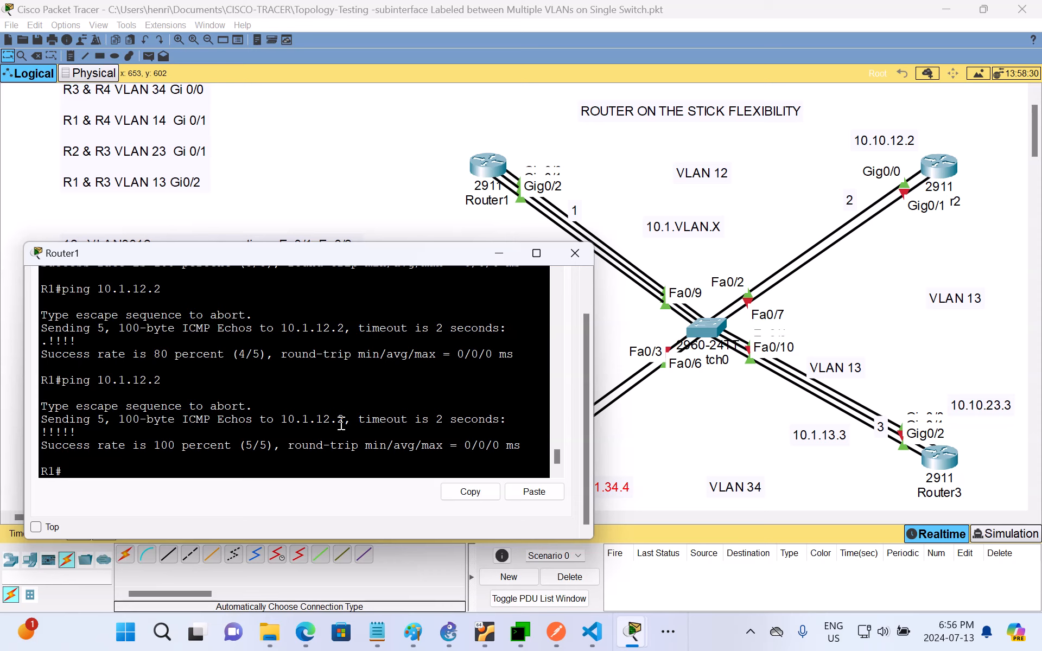
{"action": "type", "text": "ping 10.1.14.4"}
{"action": "key", "text": "Return"}
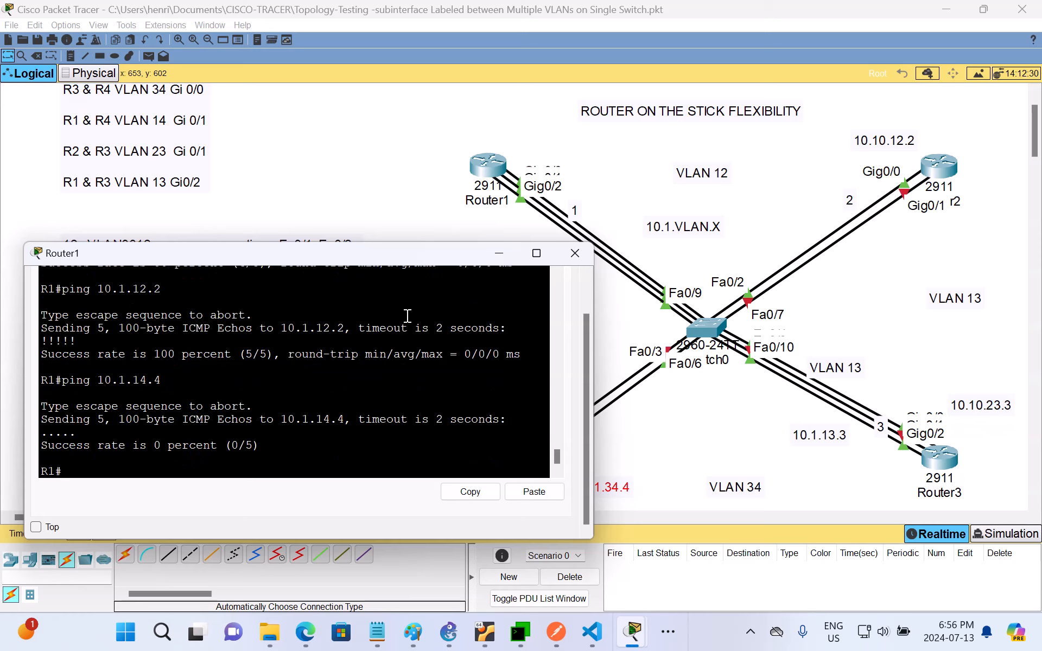
- Open Router4's command line in privileged mode, list the IP interface brief and examine the GigabitEthernet0/1.14 entry
{"action": "left_click", "coordinate": [499, 254]}
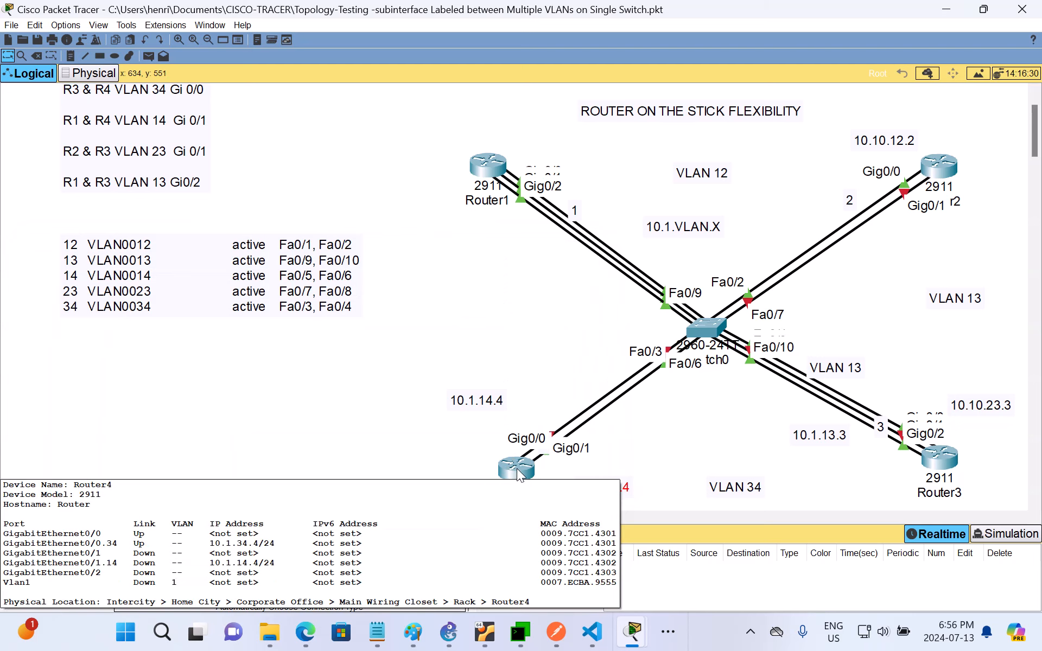
{"action": "left_click", "coordinate": [512, 471]}
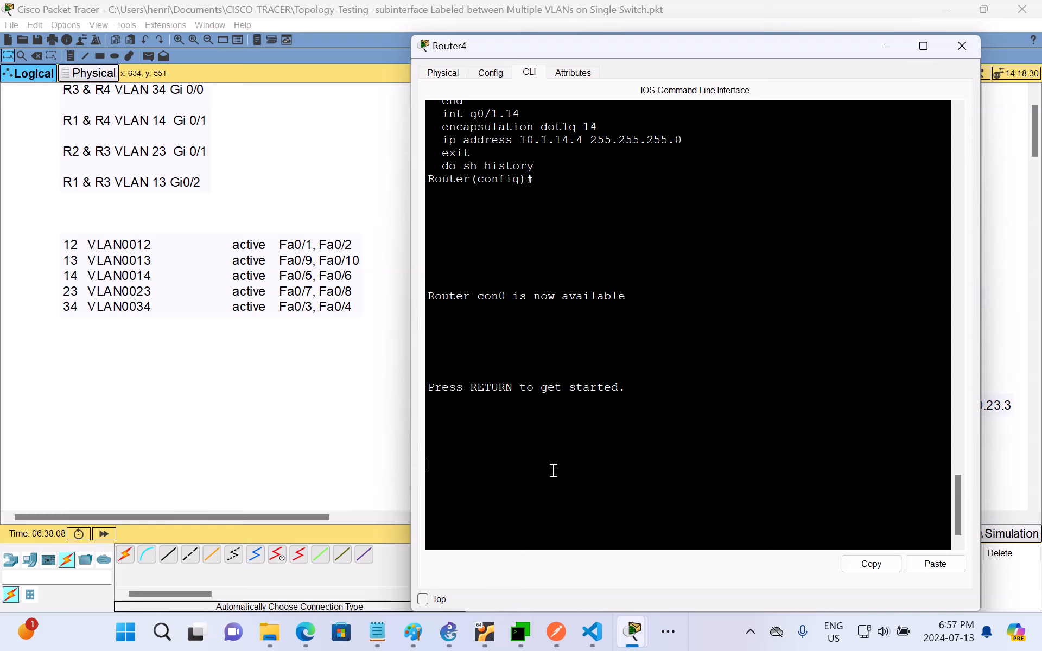
{"action": "key", "text": "Return"}
{"action": "type", "text": "en"}
{"action": "key", "text": "Return"}
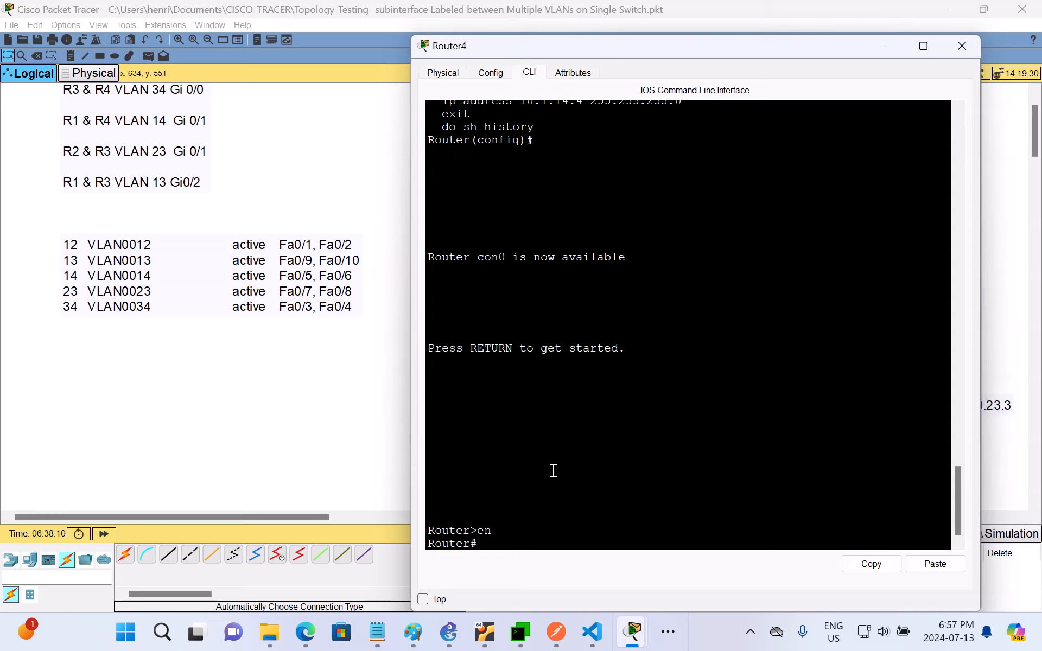
{"action": "type", "text": "sh ip int"}
{"action": "type", "text": "br"}
{"action": "key", "text": "Return"}
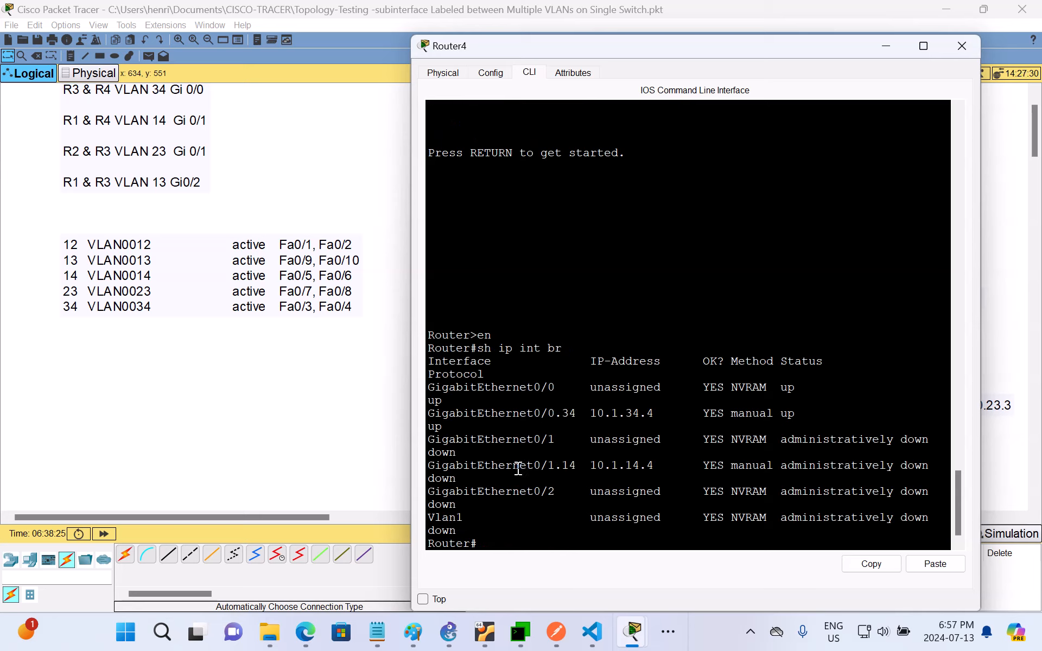
{"action": "left_click_drag", "start_coordinate": [513, 465], "coordinate": [934, 466]}
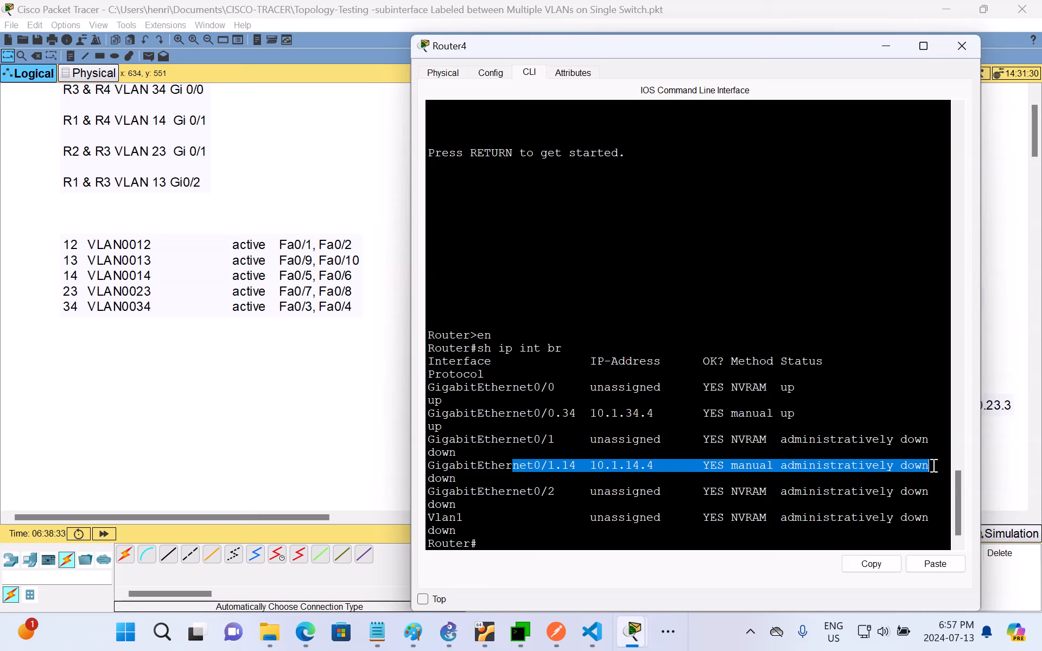
- Enable interface g0/1 on Router4 with no shut and return to privileged EXEC mode
{"action": "left_click", "coordinate": [565, 540]}
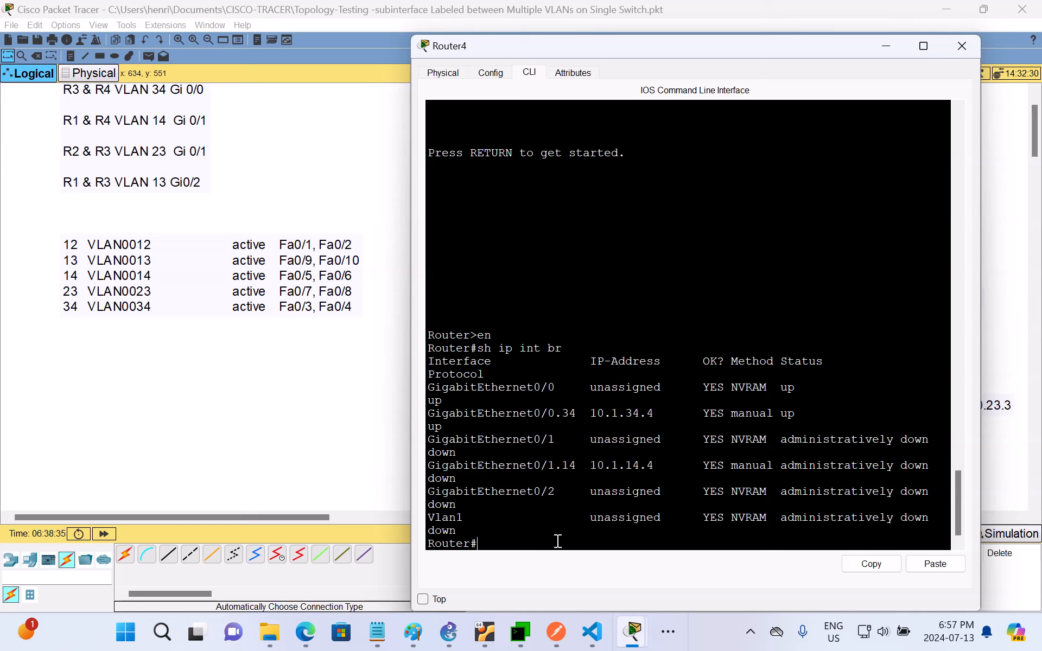
{"action": "type", "text": "conf t"}
{"action": "key", "text": "Return"}
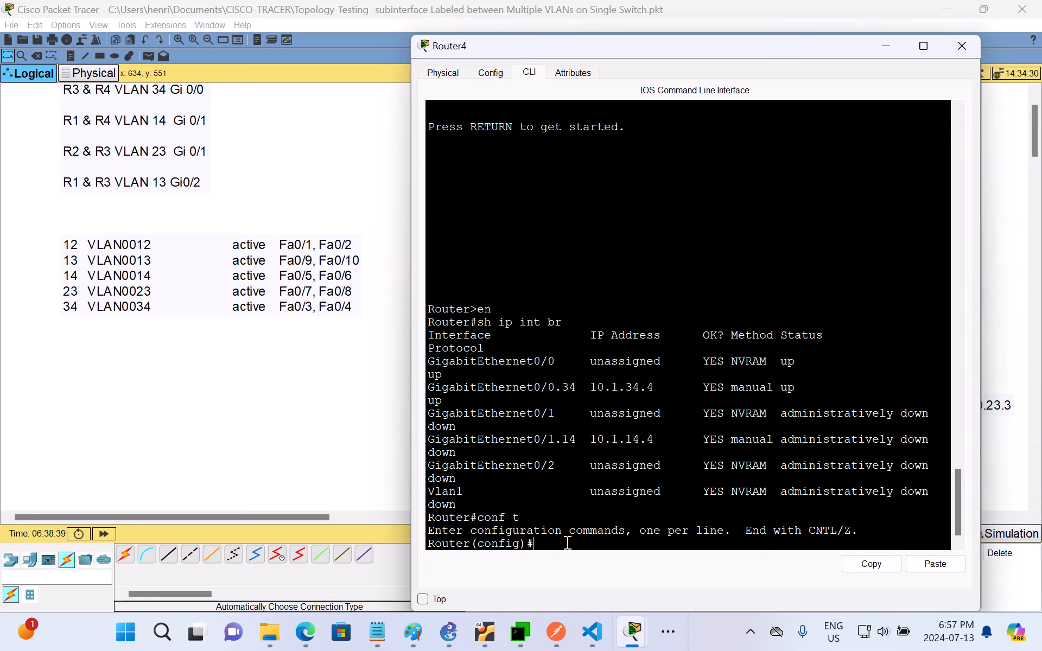
{"action": "type", "text": "int g0/1"}
{"action": "key", "text": "Return"}
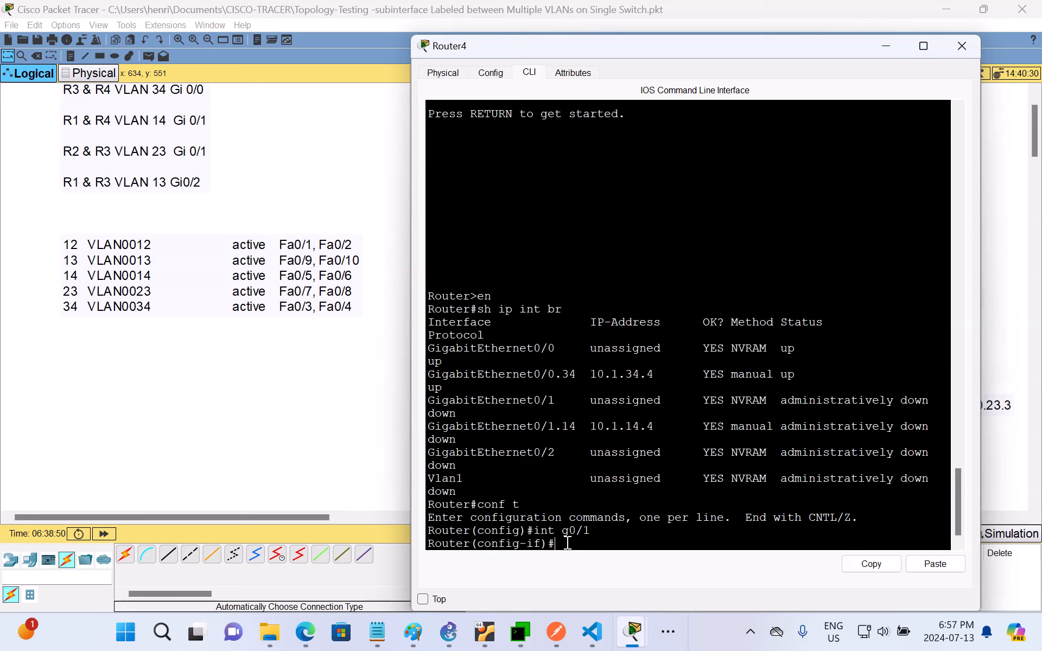
{"action": "type", "text": "no shut"}
{"action": "key", "text": "Return"}
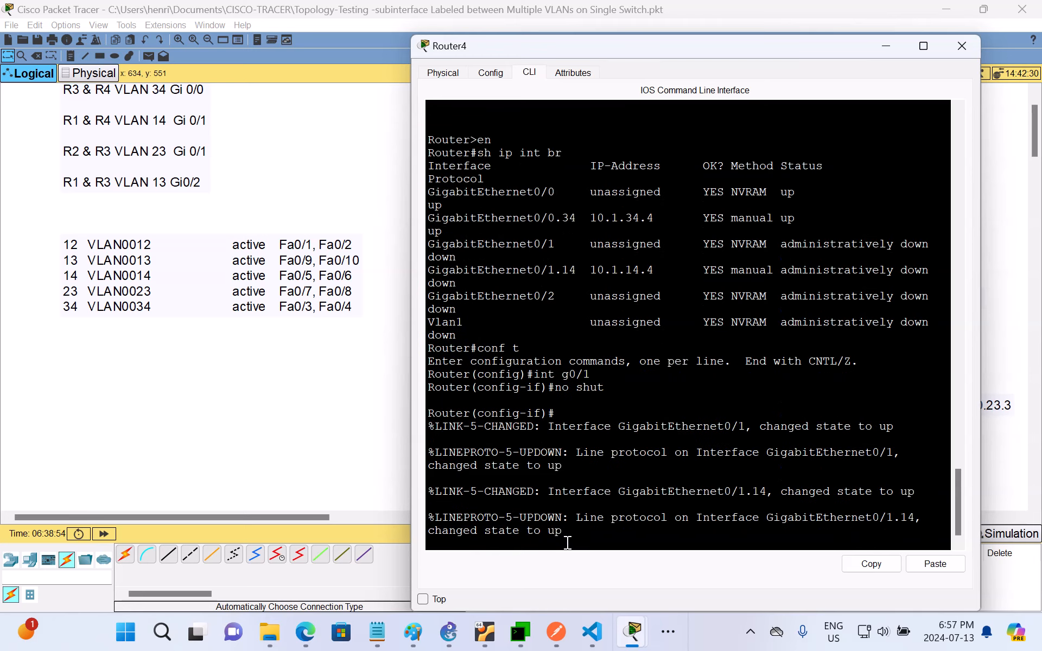
{"action": "key", "text": "Return"}
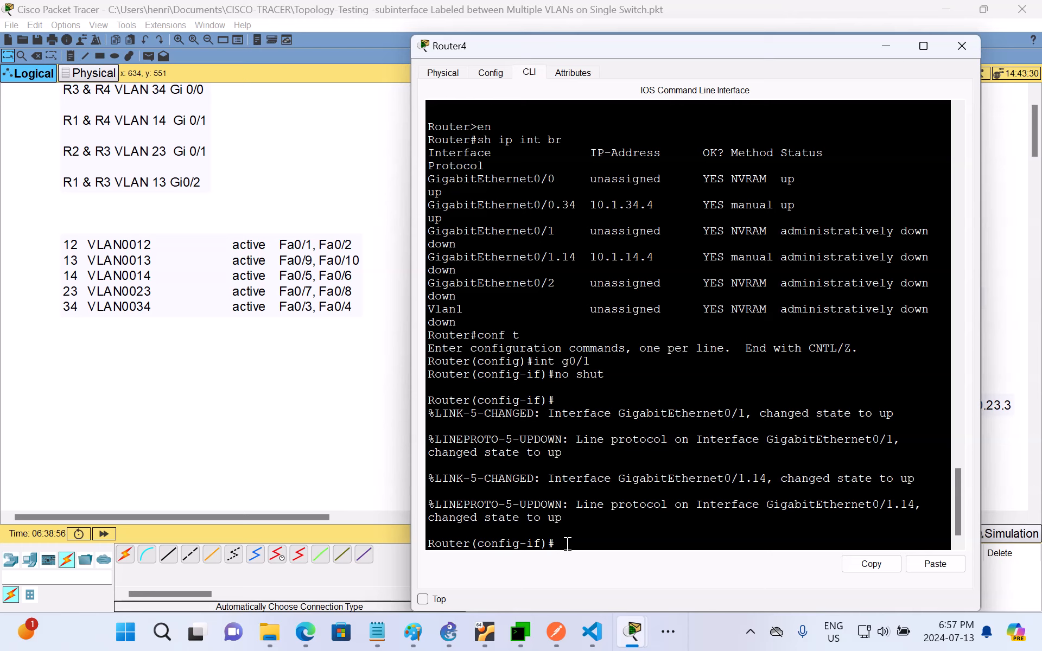
{"action": "type", "text": "end"}
{"action": "key", "text": "Return"}
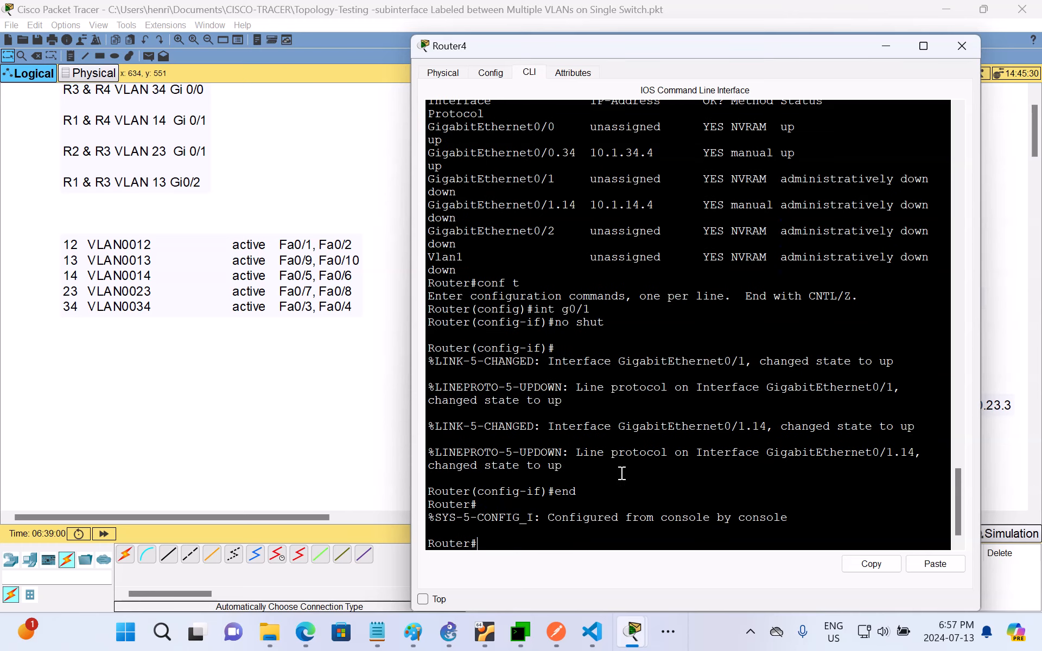
- Switch back to Router1's command line and repeat the ping to 10.1.14.4
{"action": "left_click", "coordinate": [883, 38]}
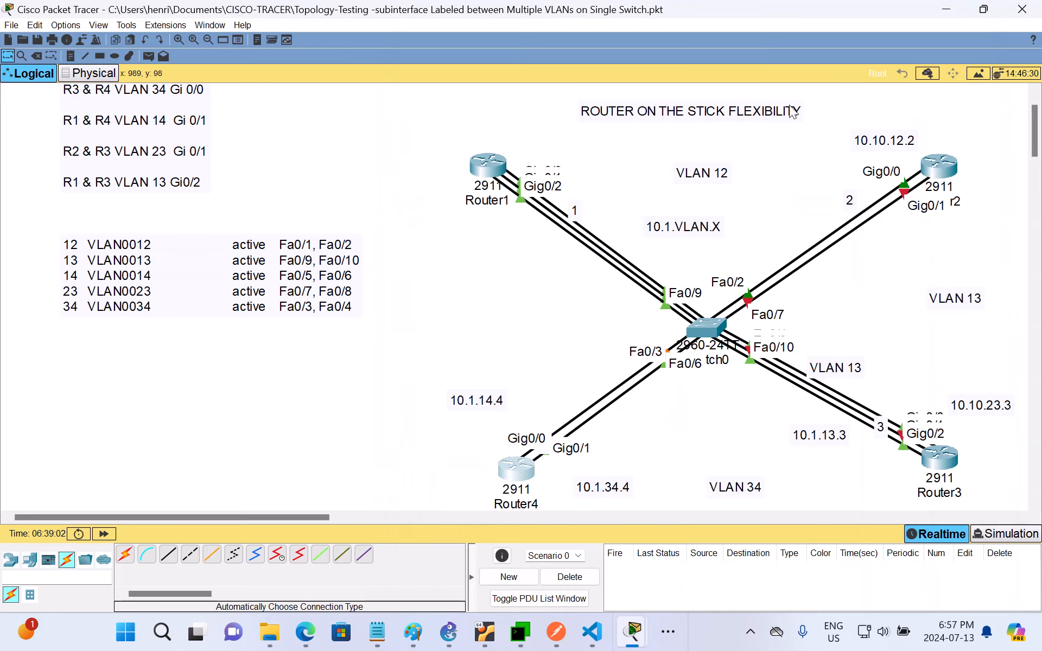
{"action": "mouse_move", "coordinate": [637, 638]}
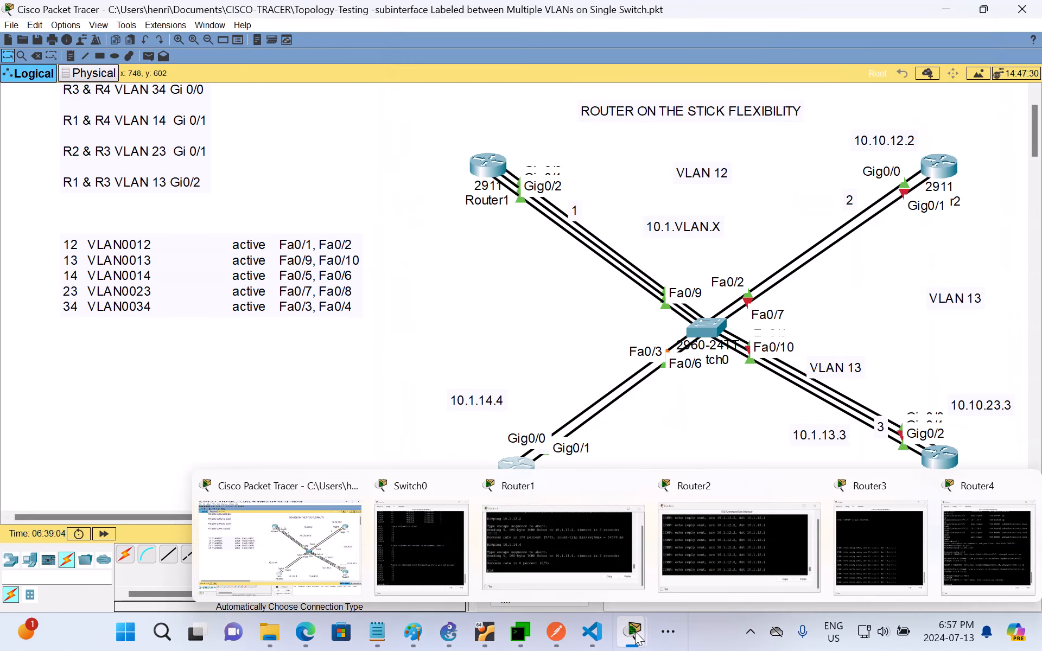
{"action": "left_click", "coordinate": [564, 569]}
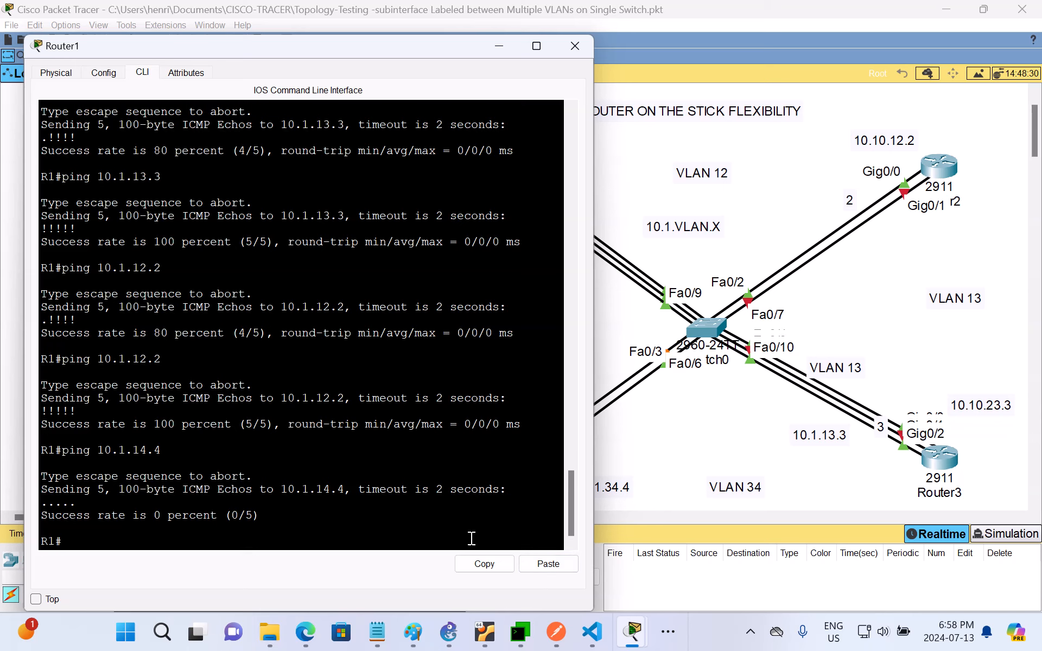
{"action": "key", "text": "Up"}
{"action": "key", "text": "Return"}
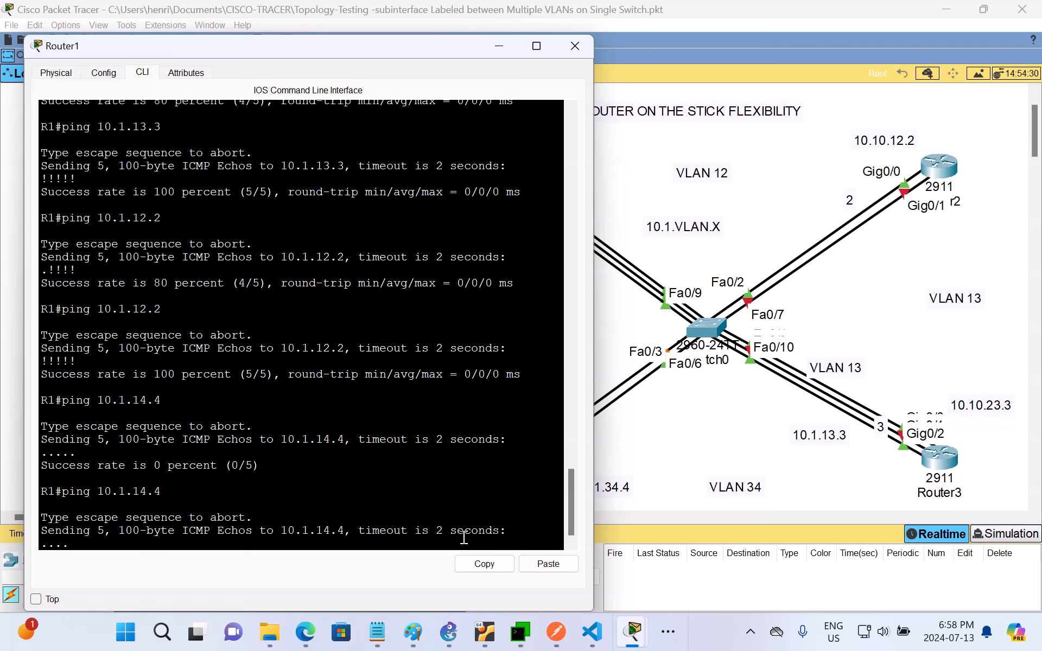
- Repeat the ping from Router1 to 10.1.14.4 three more times and minimize Router1's window
{"action": "key", "text": "Up"}
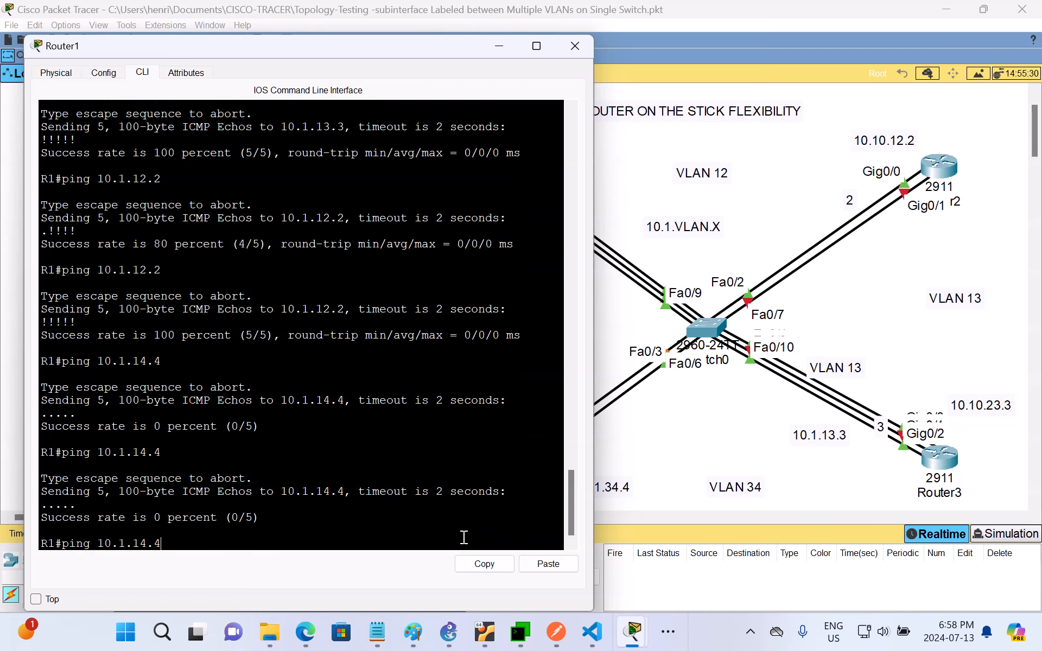
{"action": "key", "text": "Return"}
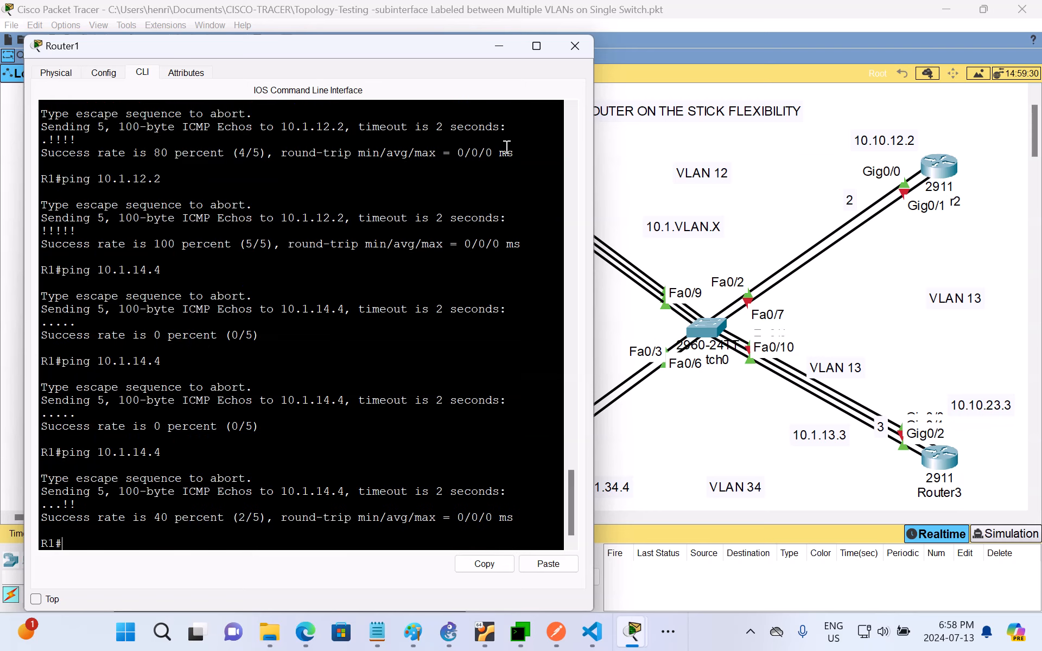
{"action": "key", "text": "Up"}
{"action": "key", "text": "Return"}
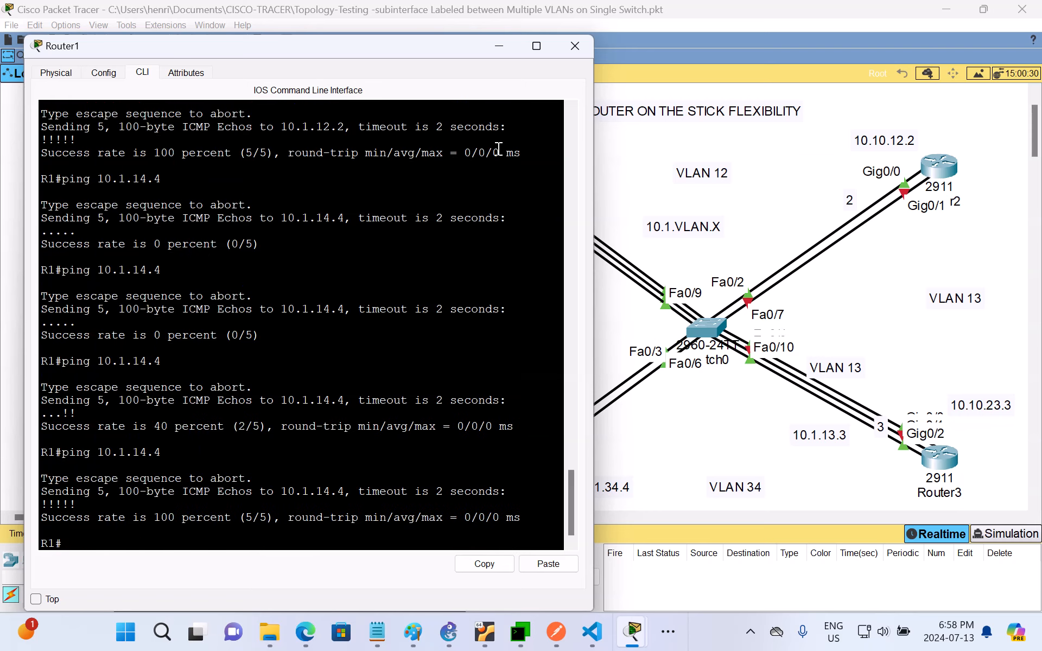
{"action": "key", "text": "Up"}
{"action": "key", "text": "Return"}
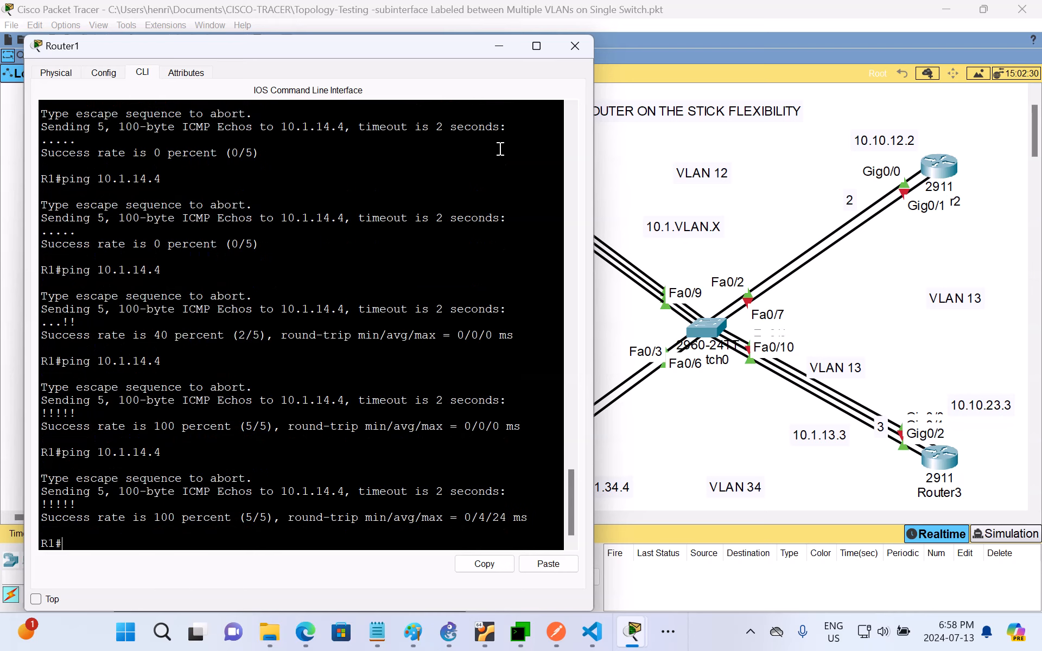
{"action": "left_click", "coordinate": [500, 47]}
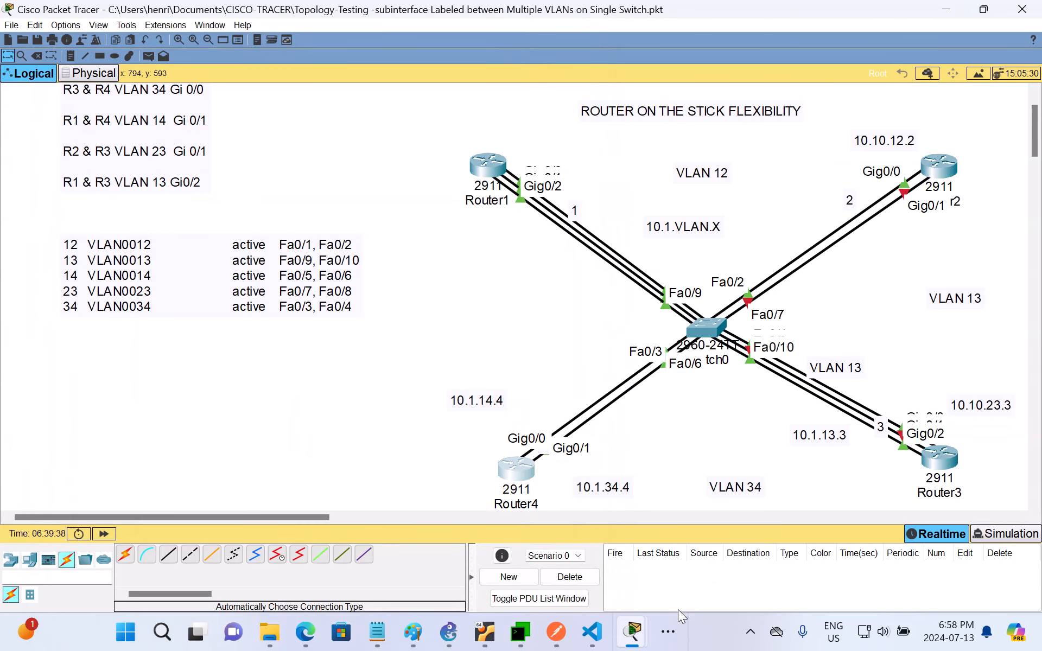
- Switch to Router4's command line, ping Router1 at 10.1.14.1 and minimize the window
{"action": "mouse_move", "coordinate": [628, 640]}
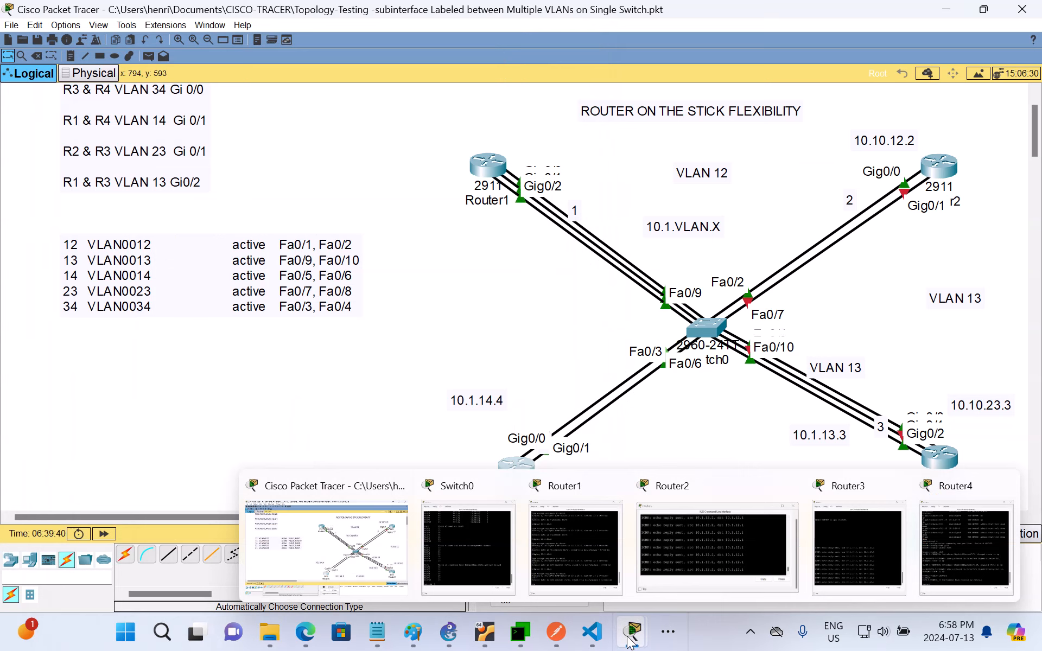
{"action": "left_click", "coordinate": [950, 552]}
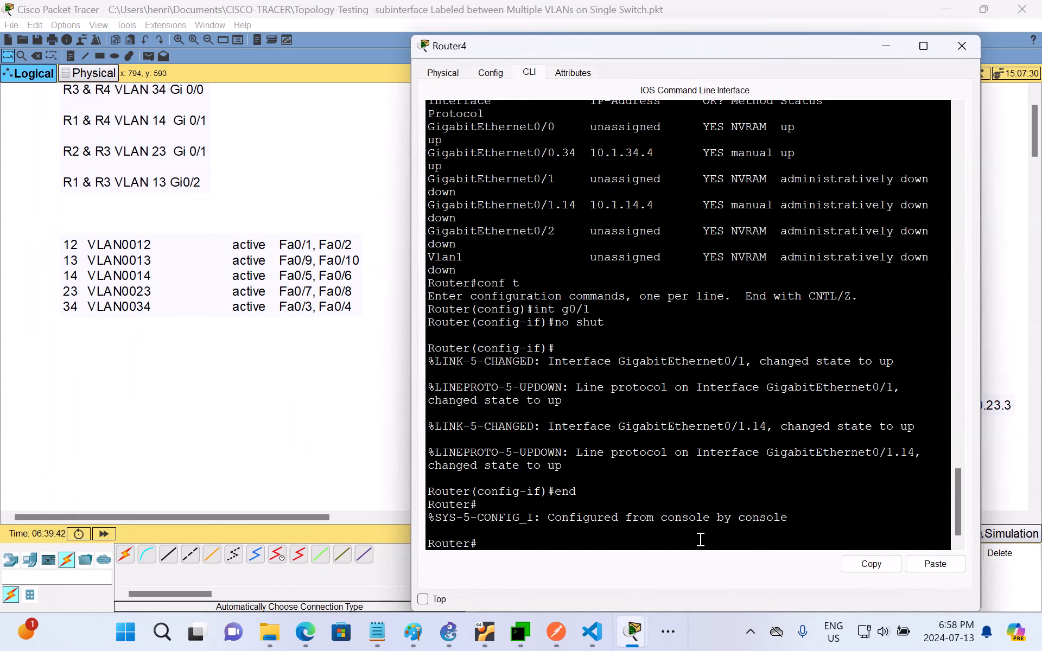
{"action": "type", "text": "ping 10.1.14.1"}
{"action": "key", "text": "Return"}
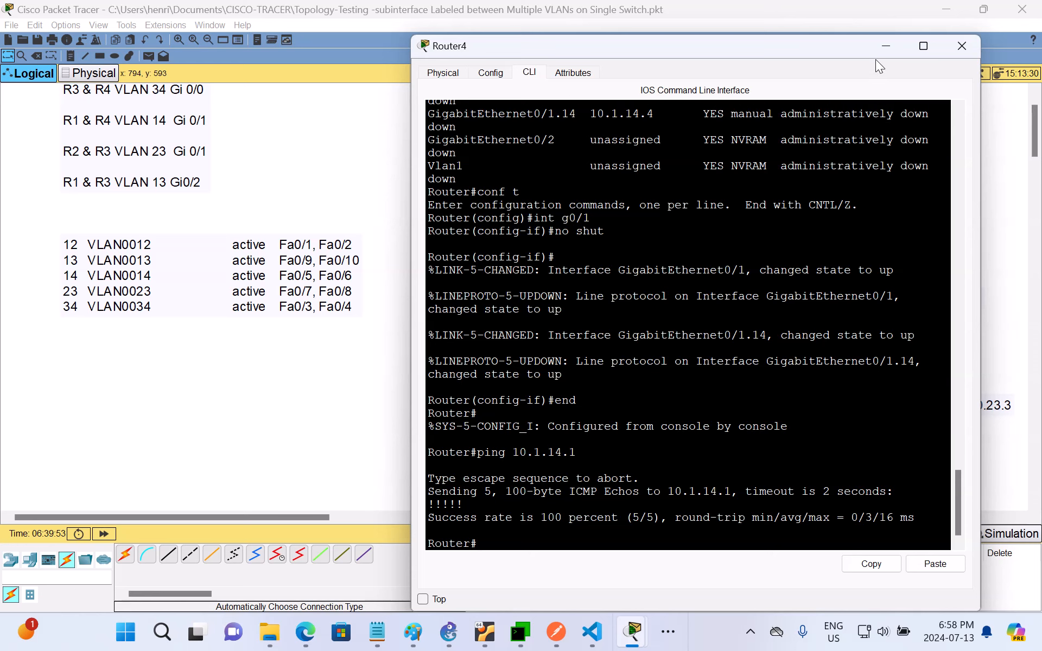
{"action": "left_click", "coordinate": [884, 47]}
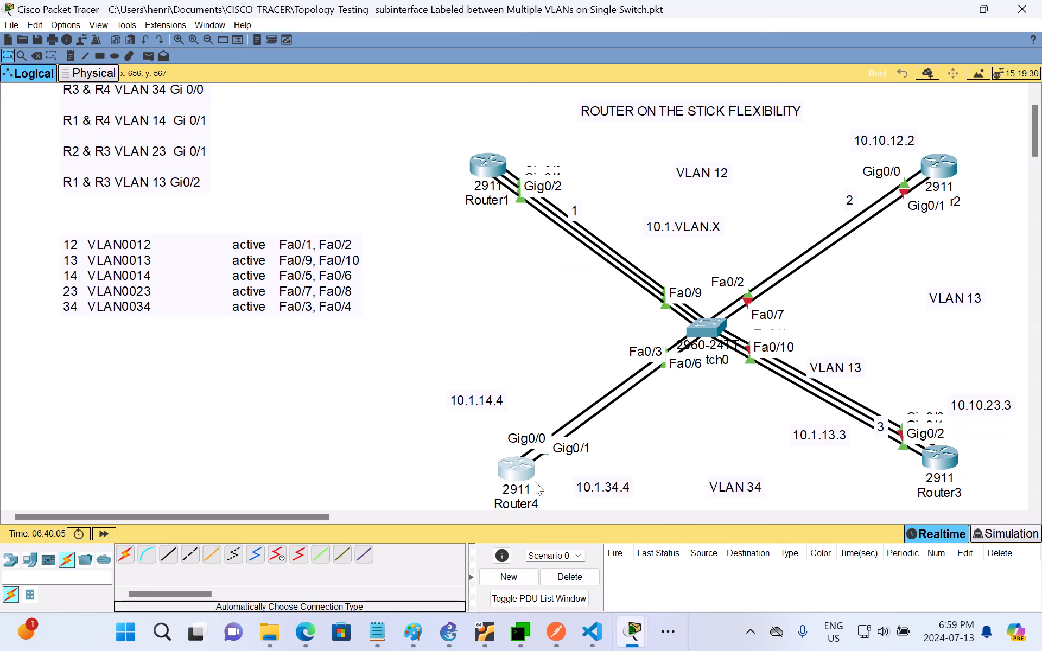
- Save Router4's running configuration with copy run start, accepting the default startup-config filename, and minimize its window
{"action": "left_click", "coordinate": [528, 468]}
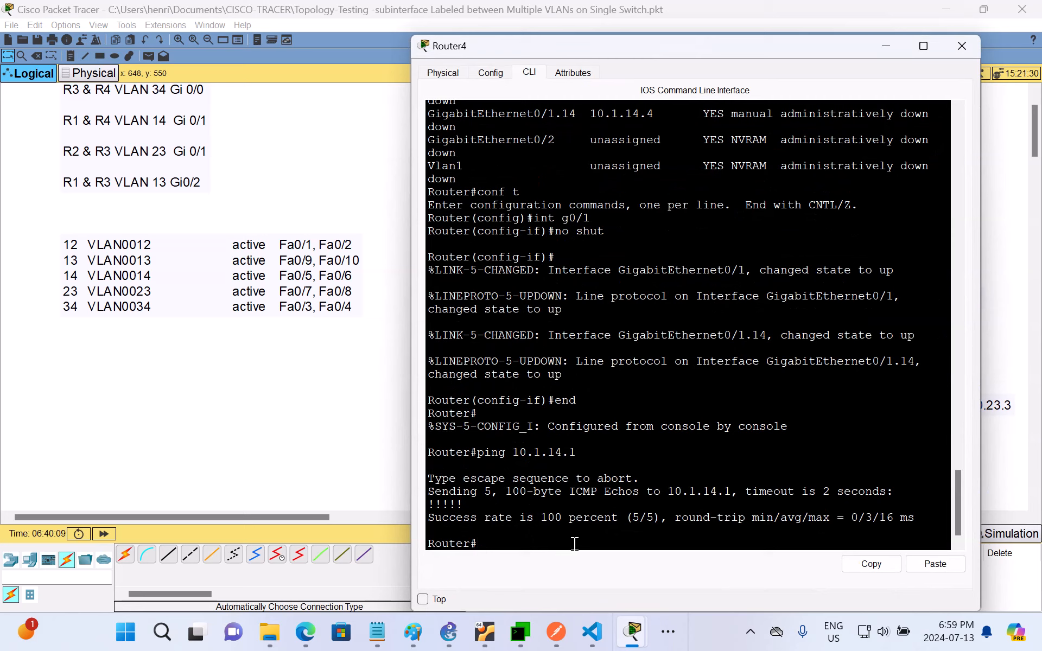
{"action": "type", "text": "copy run start"}
{"action": "key", "text": "Return"}
{"action": "key", "text": "Return"}
{"action": "key", "text": "Return"}
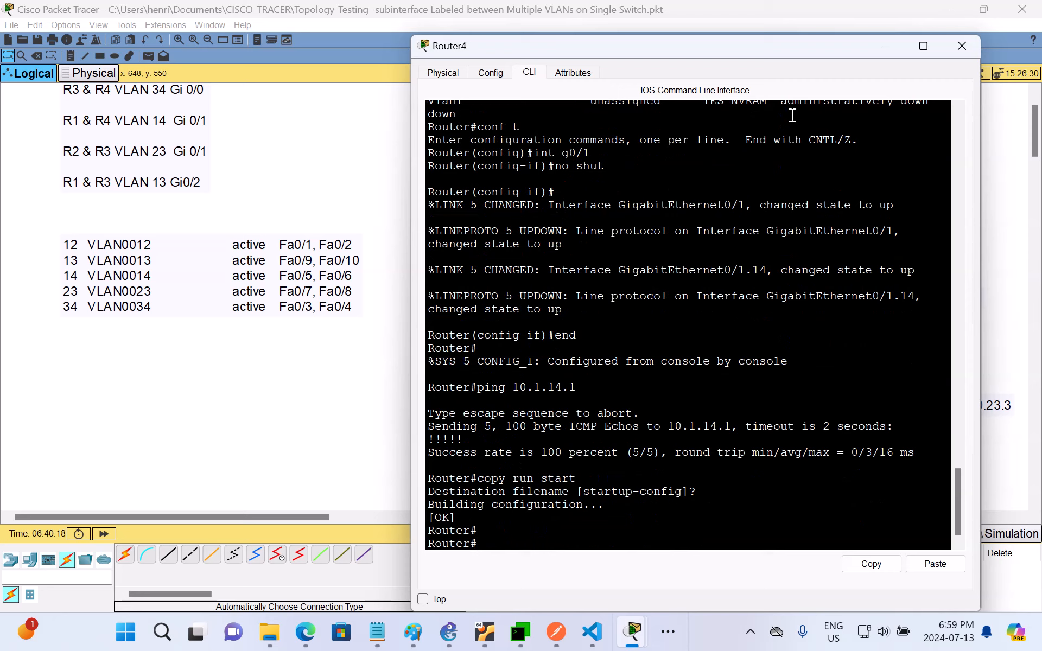
{"action": "left_click", "coordinate": [881, 49]}
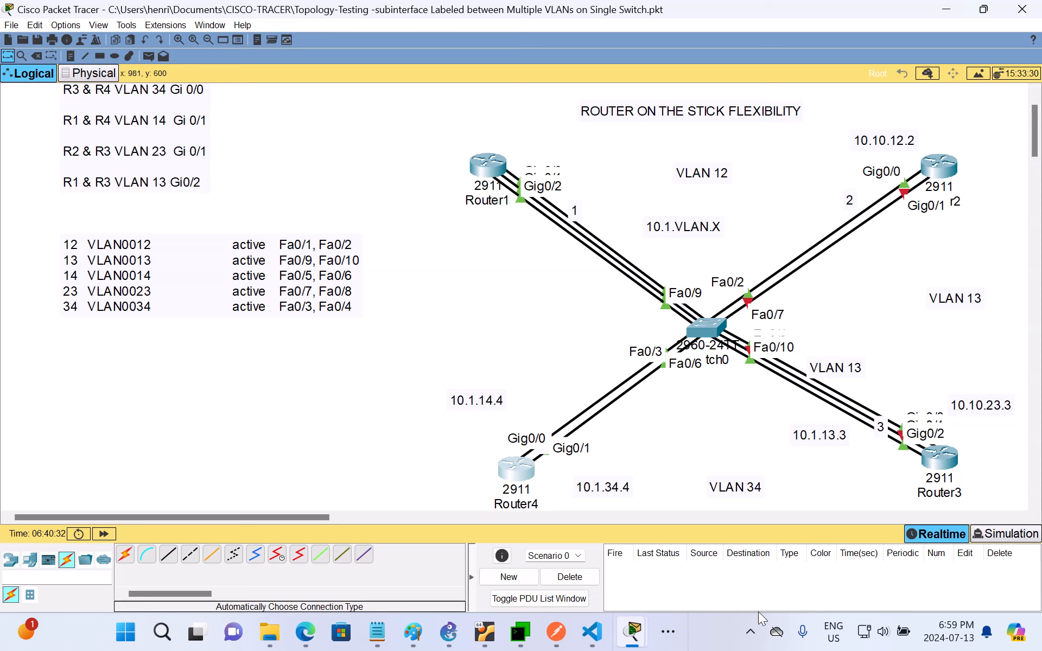
{"action": "left_click", "coordinate": [748, 640]}
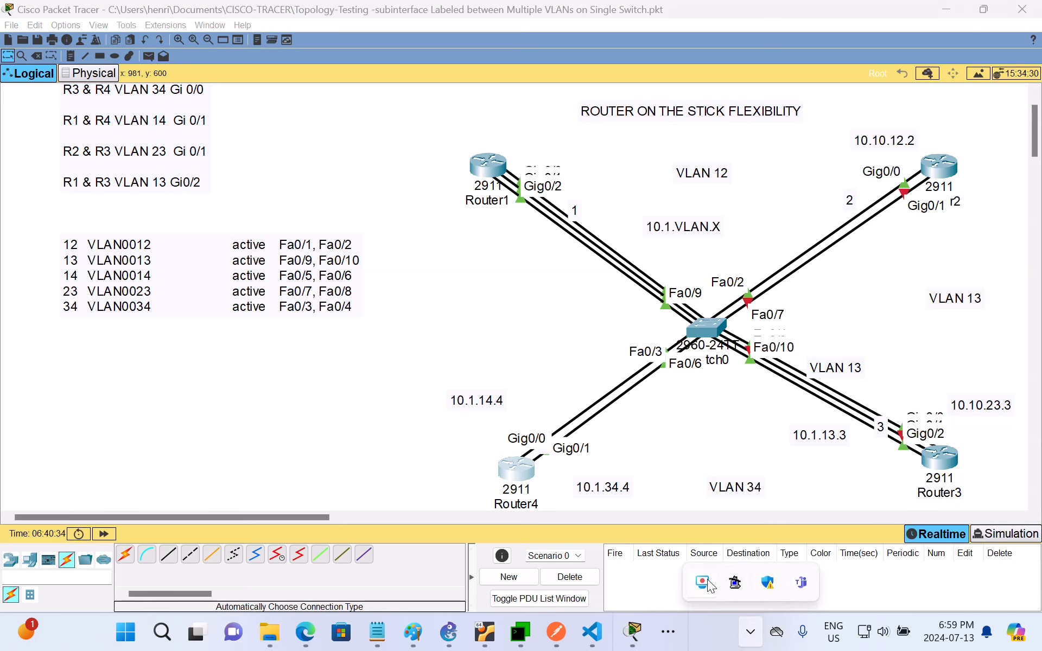